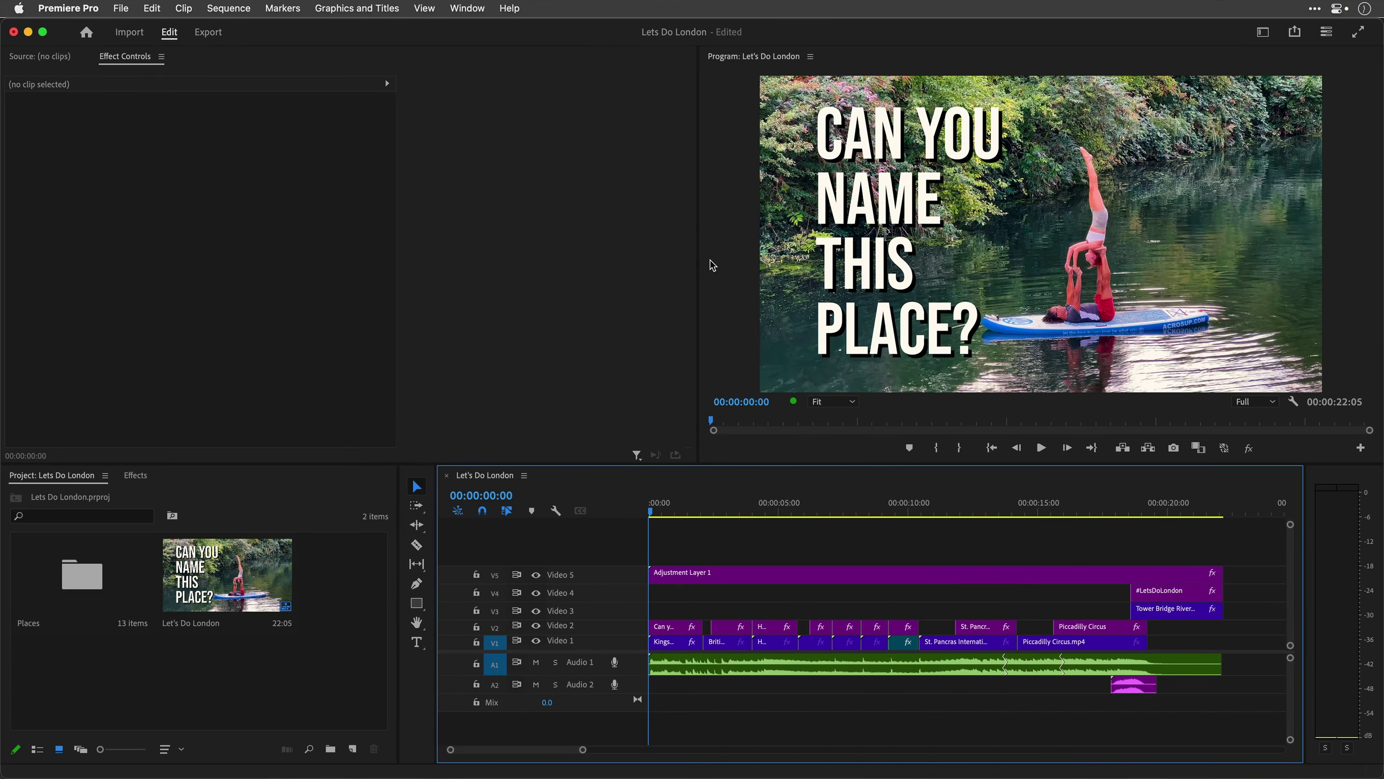
Step: Maximize the Program Monitor to fill the window with the 'Can You Name This Place?' title
{"action": "key", "text": "grave"}
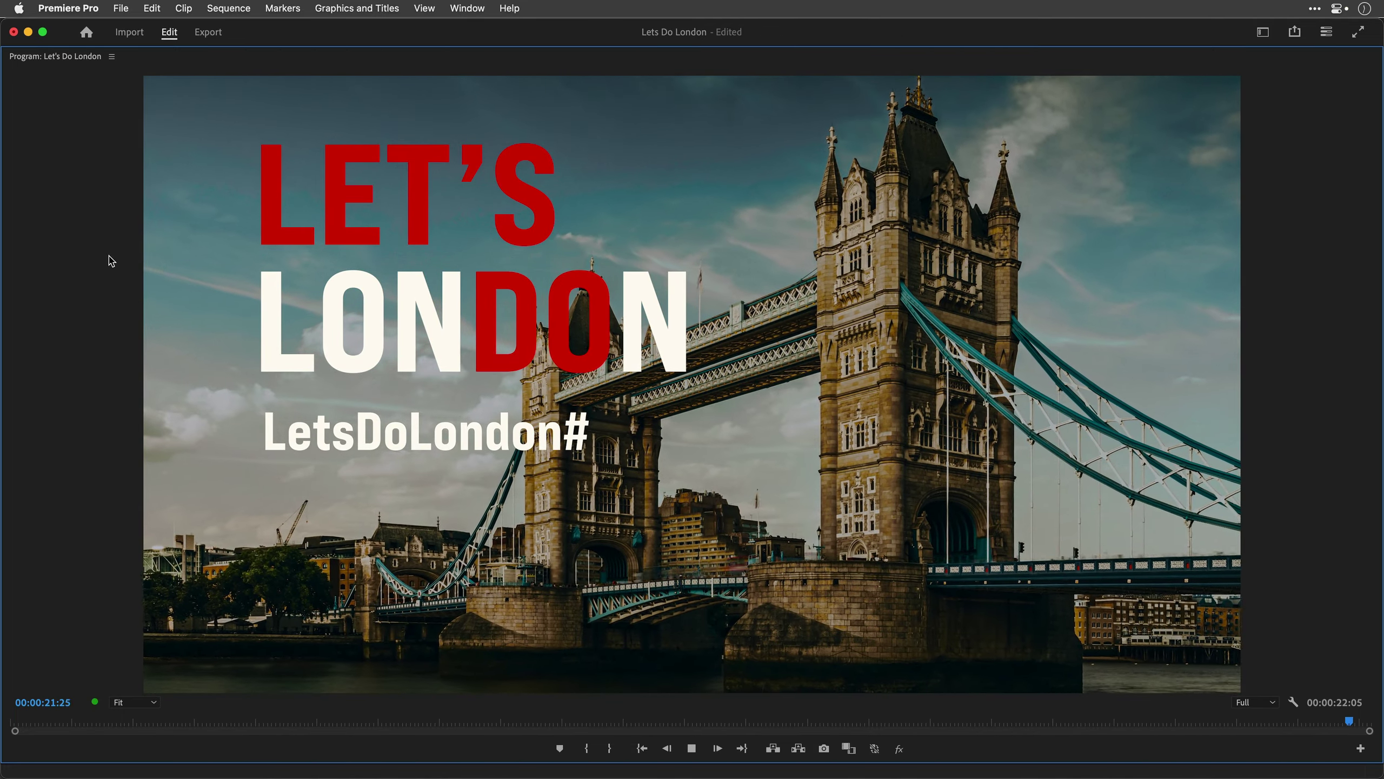
Step: Stop playback near the Let's Do London end title and restore the full editing workspace
{"action": "key", "text": "space"}
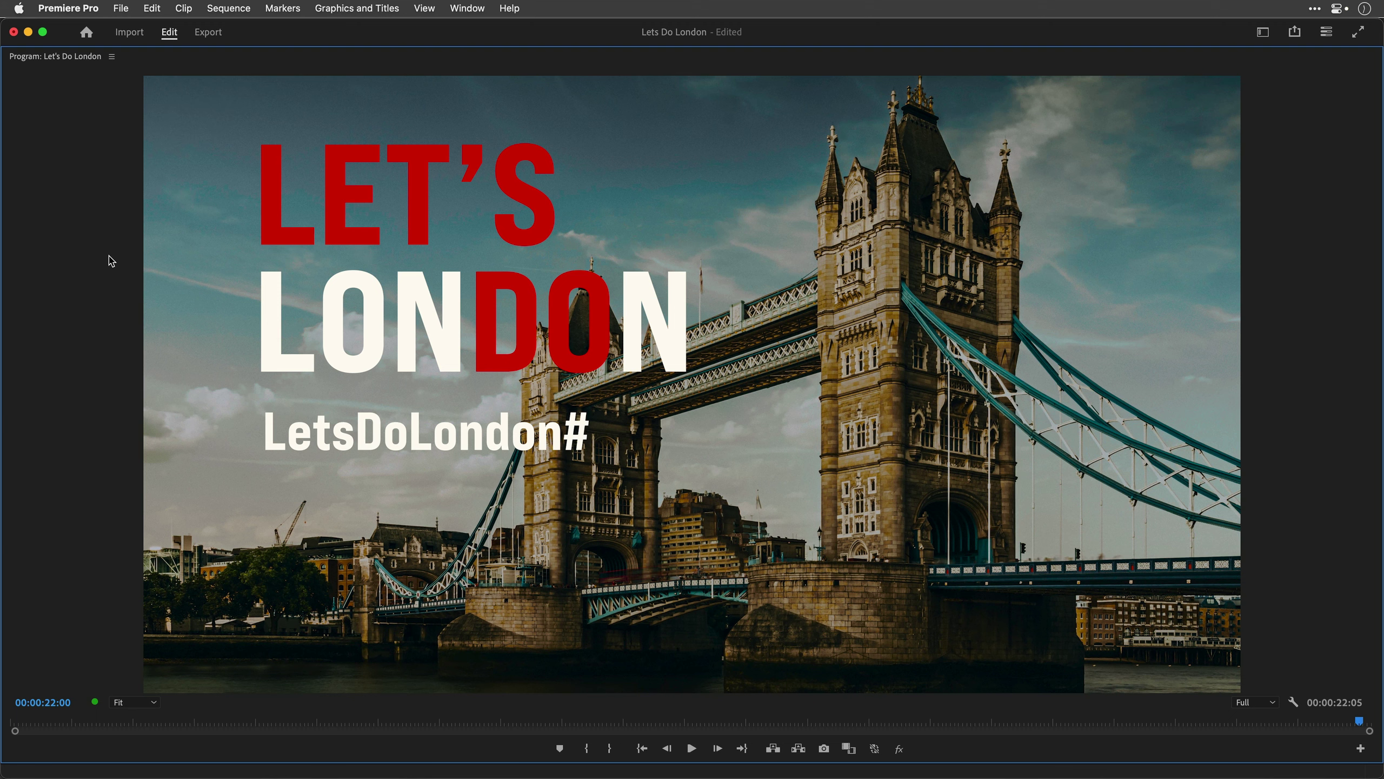
{"action": "key", "text": "grave"}
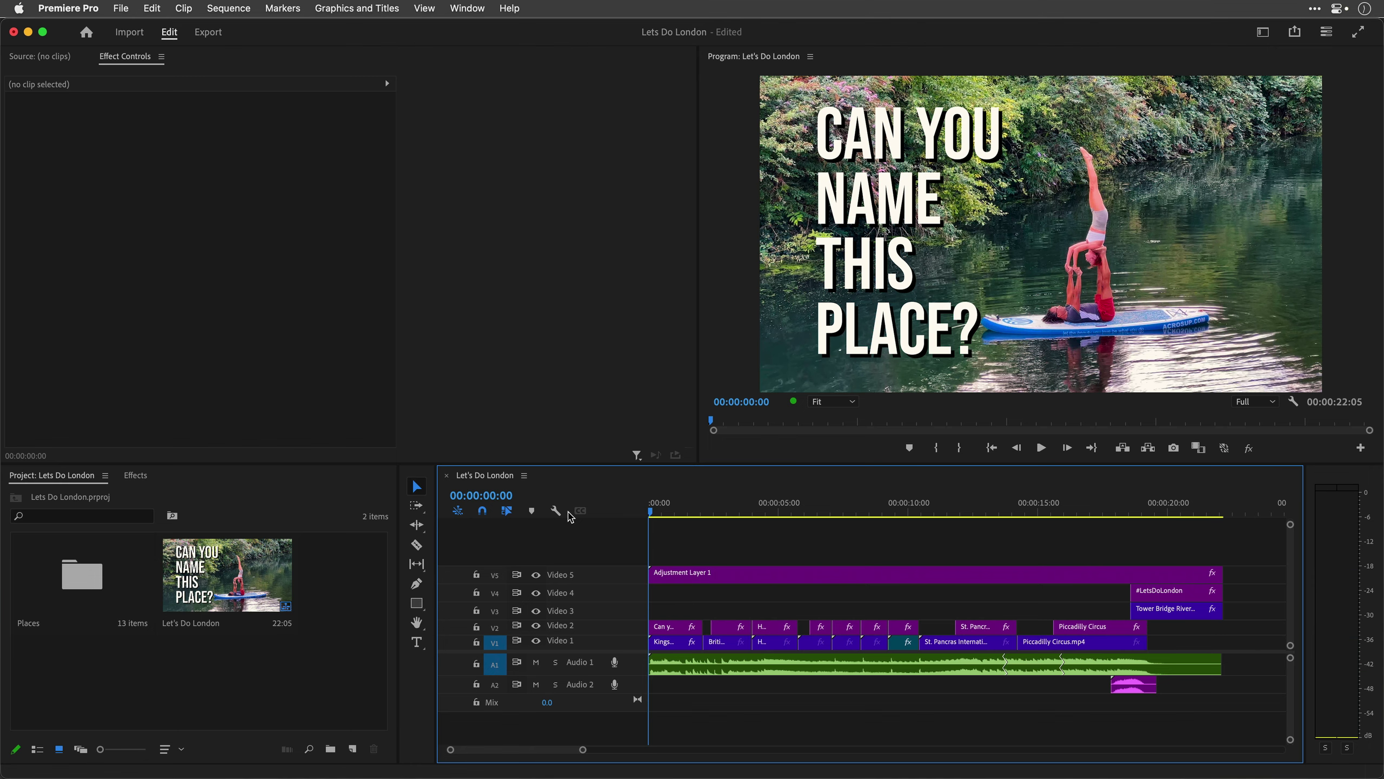
{"action": "left_click_drag", "start_coordinate": [645, 513], "coordinate": [954, 528]}
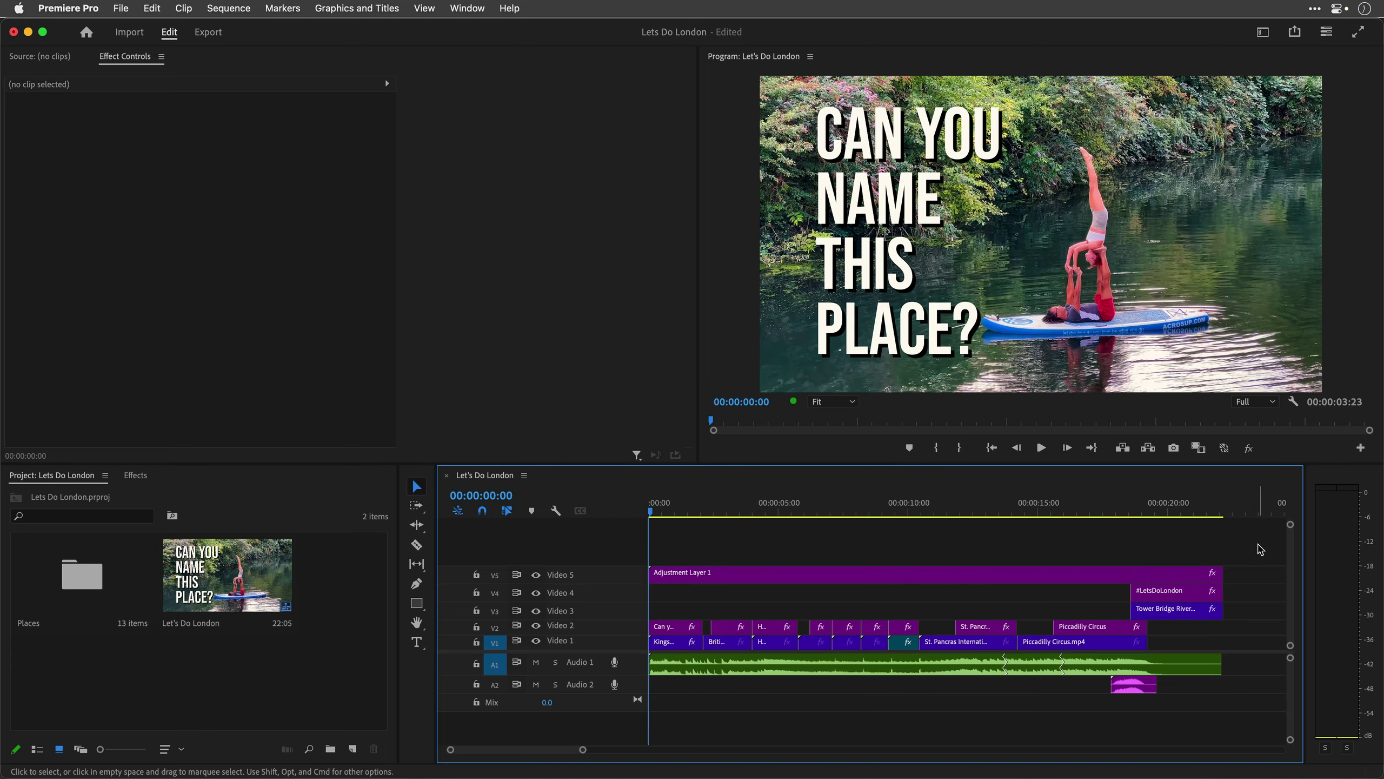
{"action": "left_click_drag", "start_coordinate": [1259, 546], "coordinate": [636, 709]}
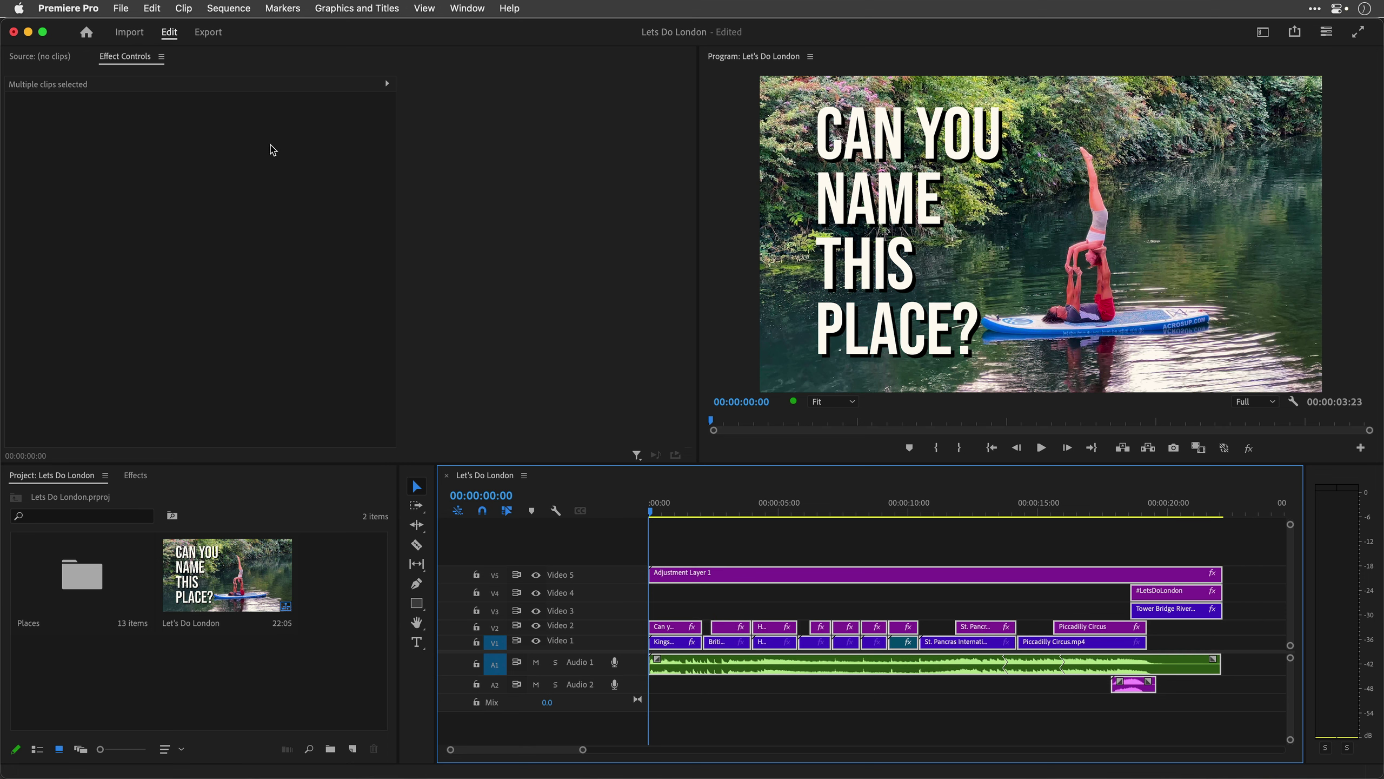
{"action": "left_click", "coordinate": [236, 8]}
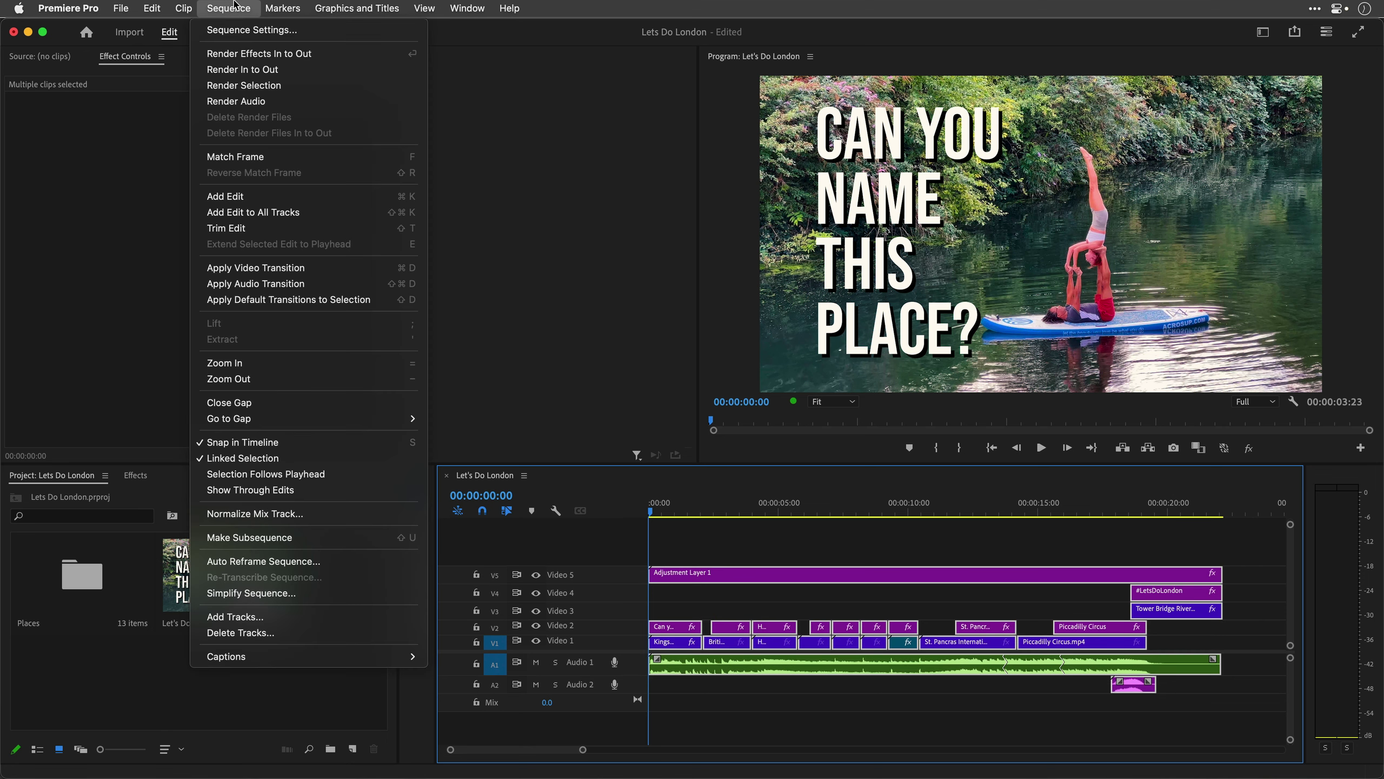
{"action": "left_click", "coordinate": [237, 31]}
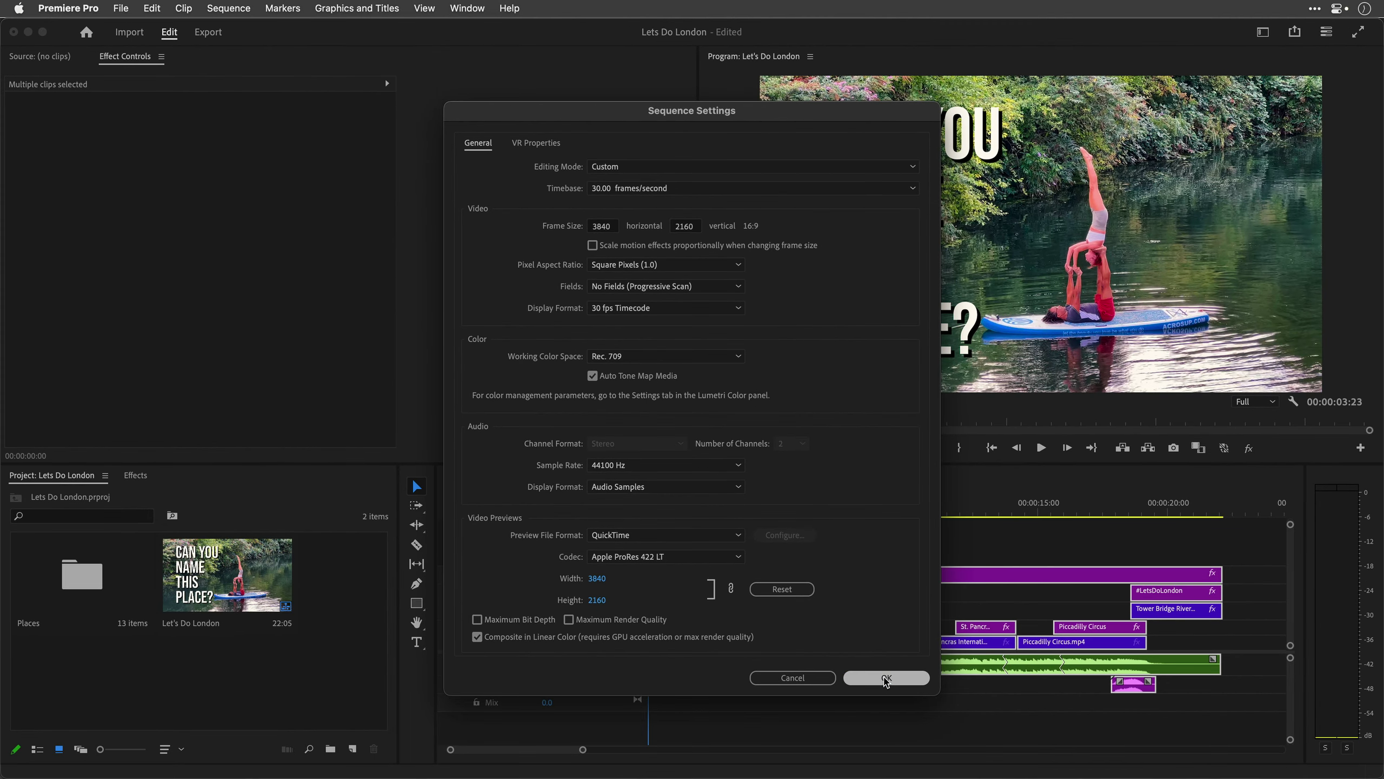
{"action": "left_click", "coordinate": [886, 679]}
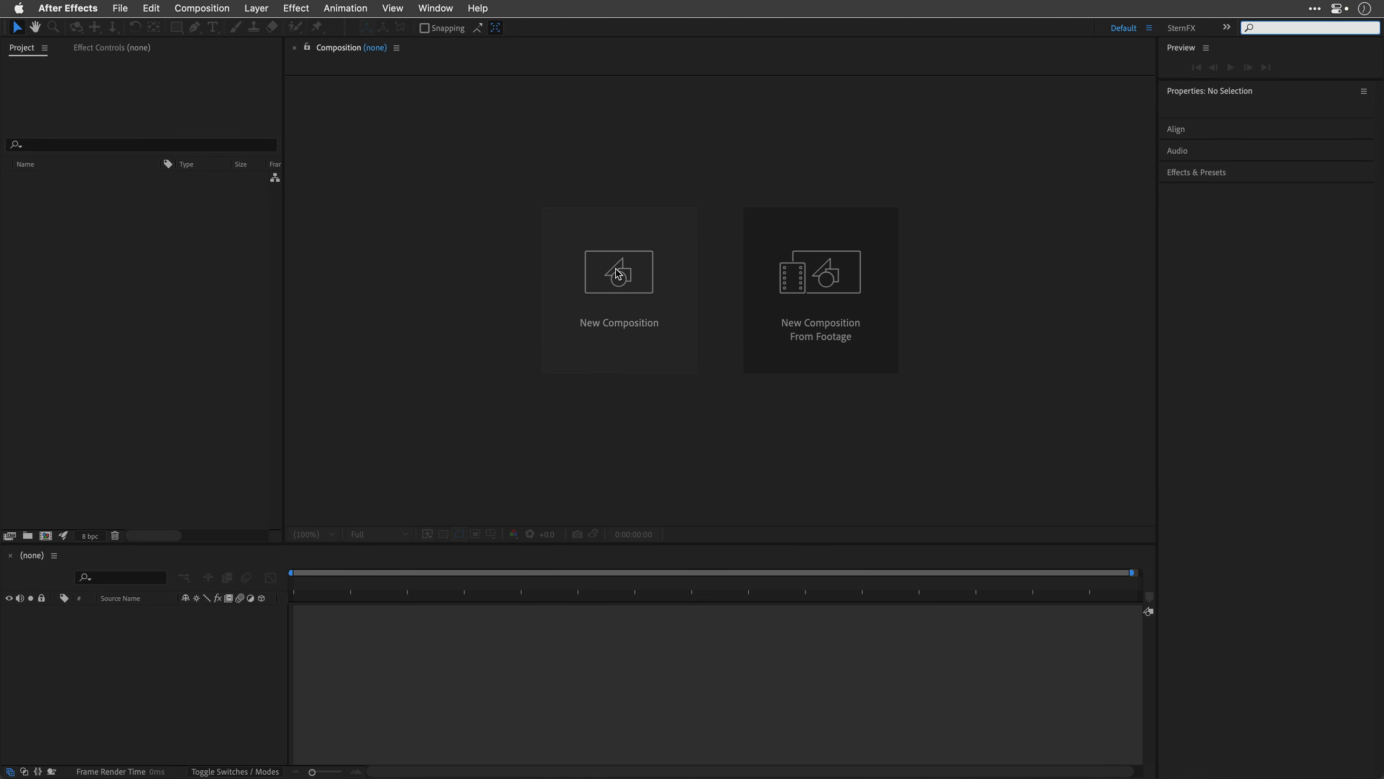
Step: Create a UHD 4K 3840×2160, 30 fps composition named 'Let's Do London'
{"action": "left_click", "coordinate": [620, 273]}
{"action": "left_click", "coordinate": [608, 182]}
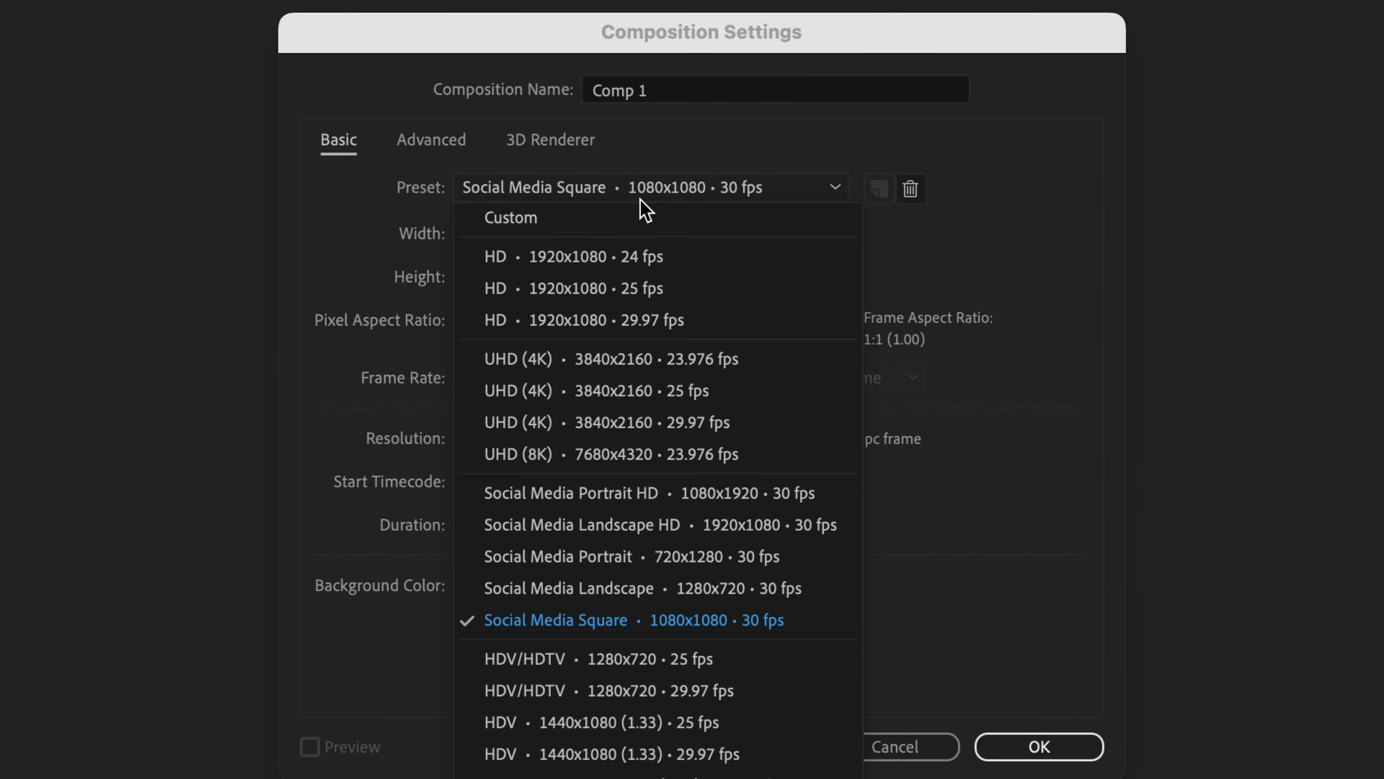
{"action": "left_click", "coordinate": [692, 426]}
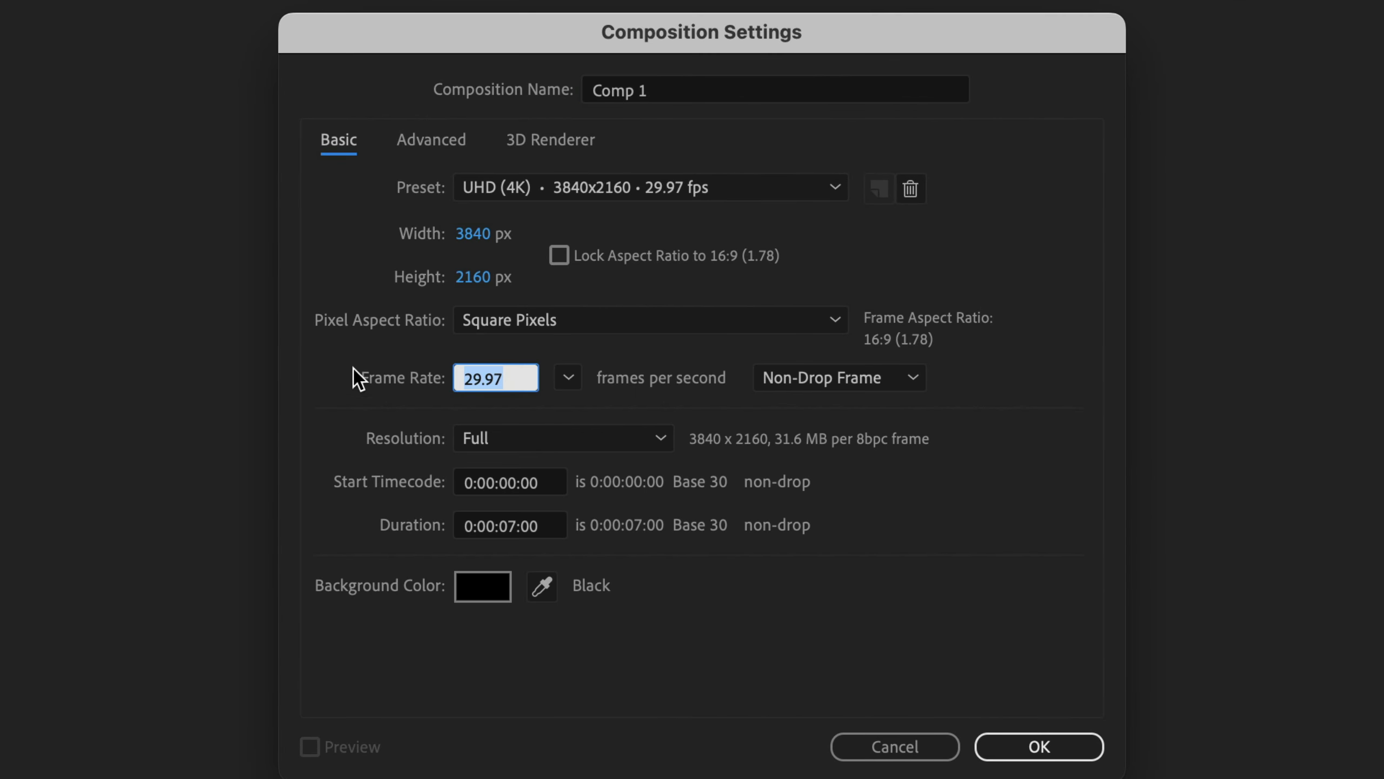
{"action": "type", "text": "30"}
{"action": "left_click", "coordinate": [680, 100]}
{"action": "type", "text": "Let's Do Lo"}
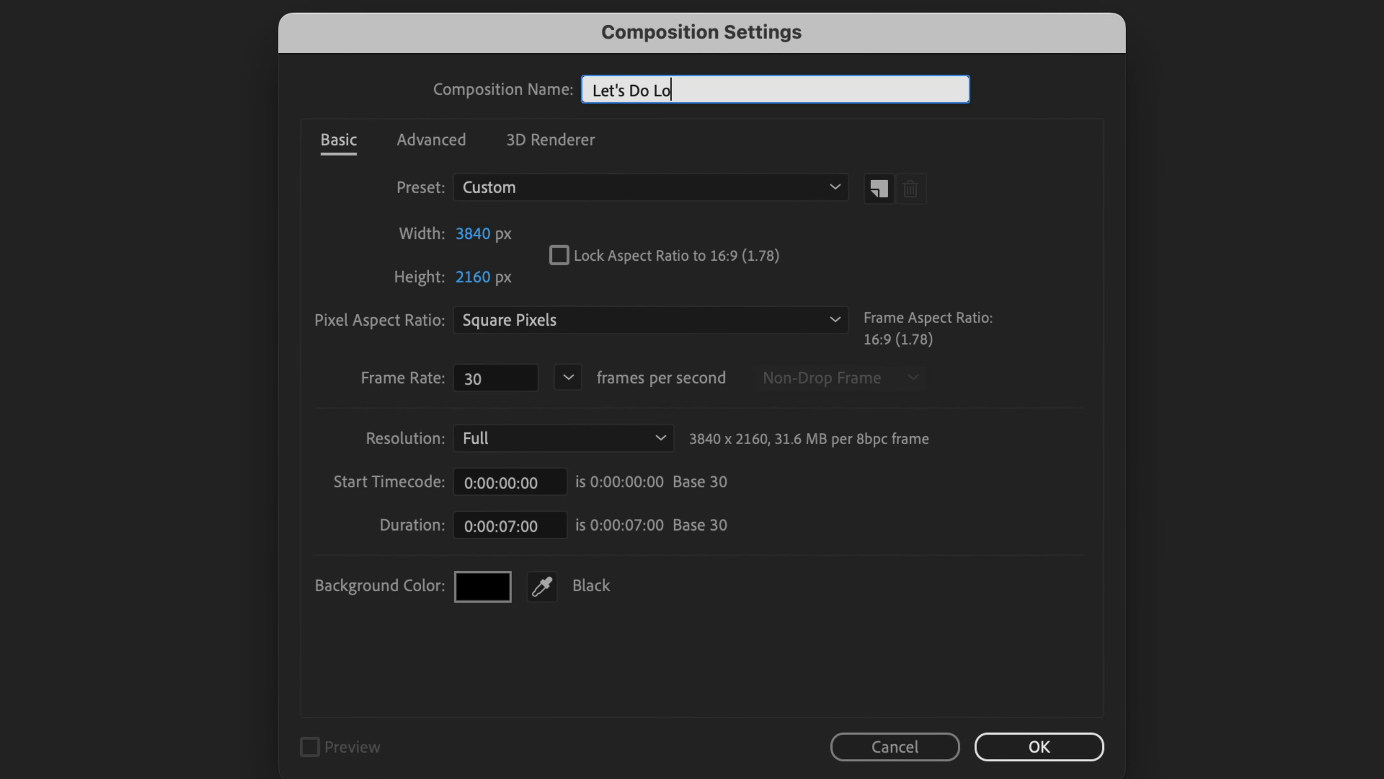
{"action": "left_click", "coordinate": [1033, 747]}
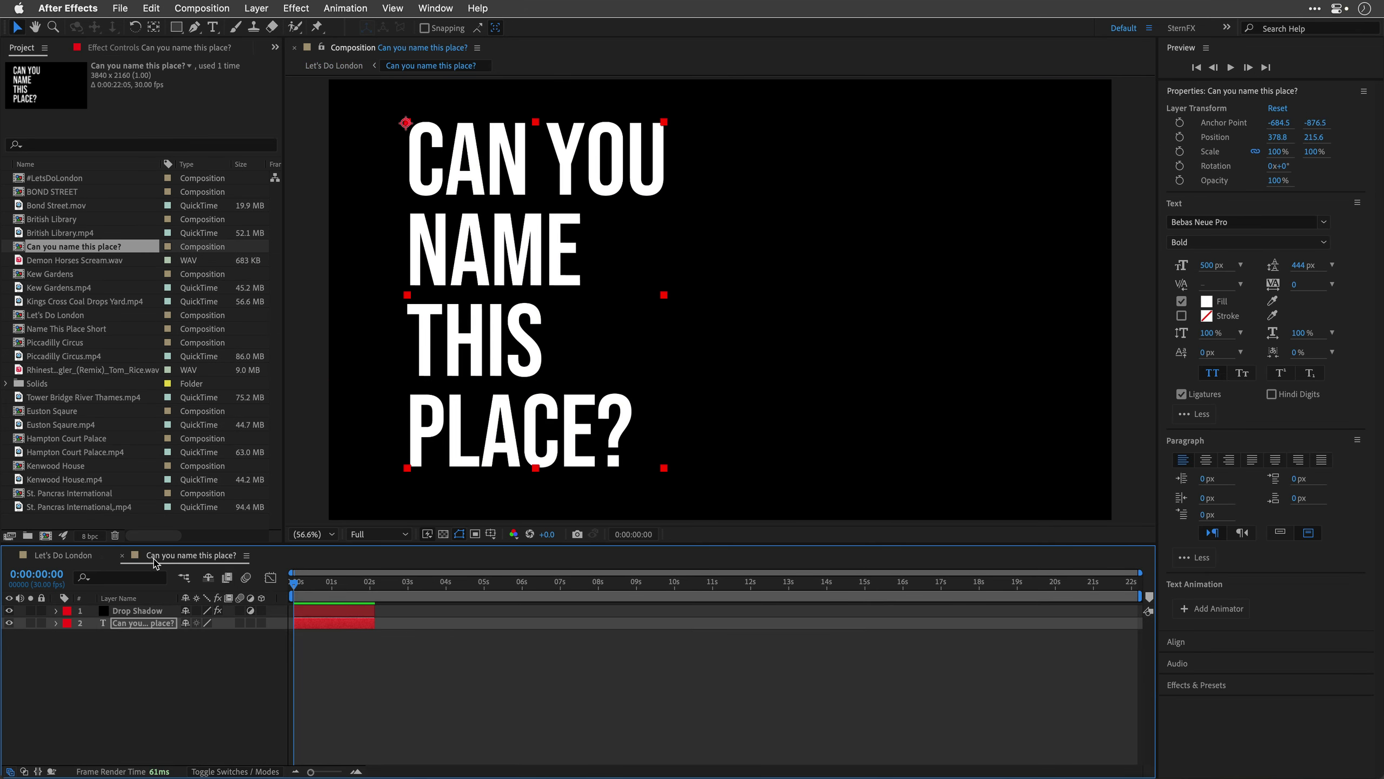
Step: Close the question-title tab and select the ten title precomps, #LetsDoLondon through Piccadilly Circus
{"action": "left_click", "coordinate": [122, 556]}
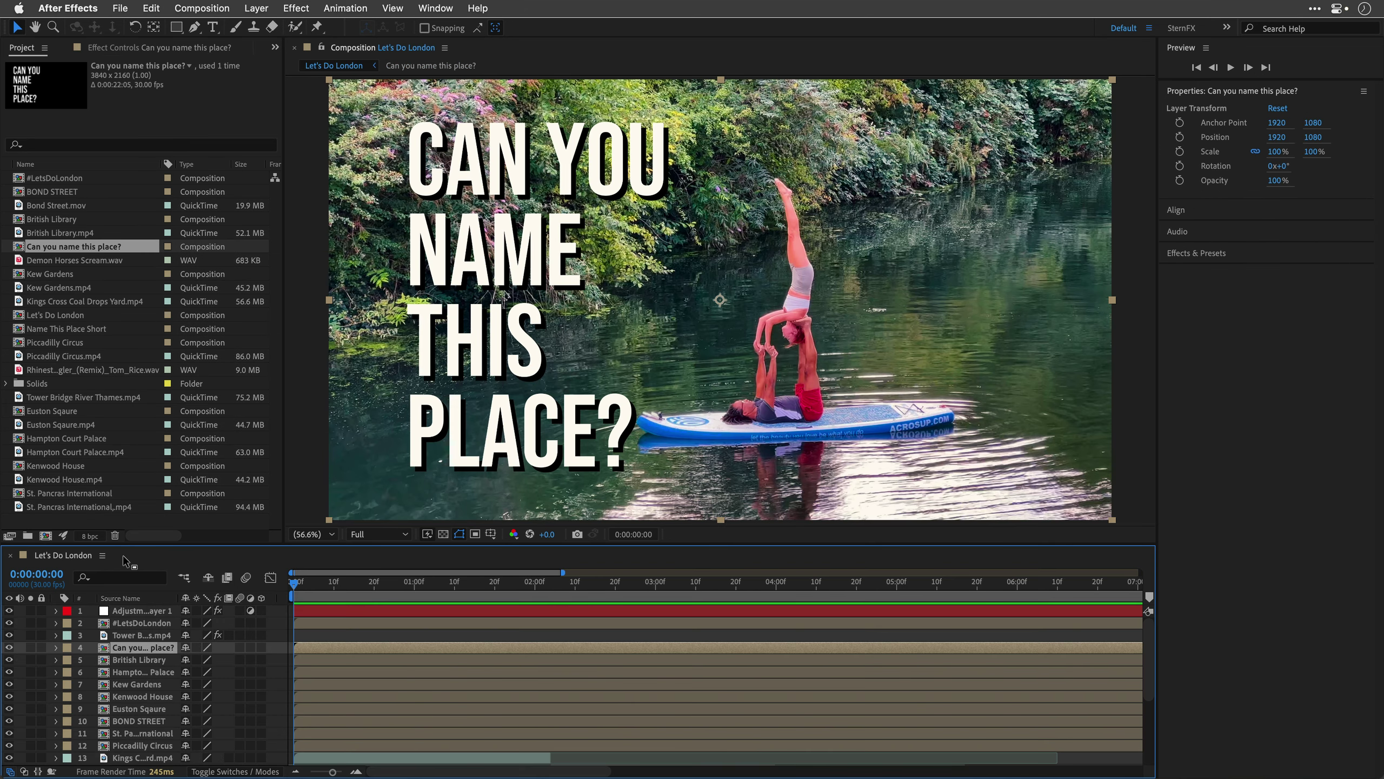
{"action": "left_click", "coordinate": [138, 624]}
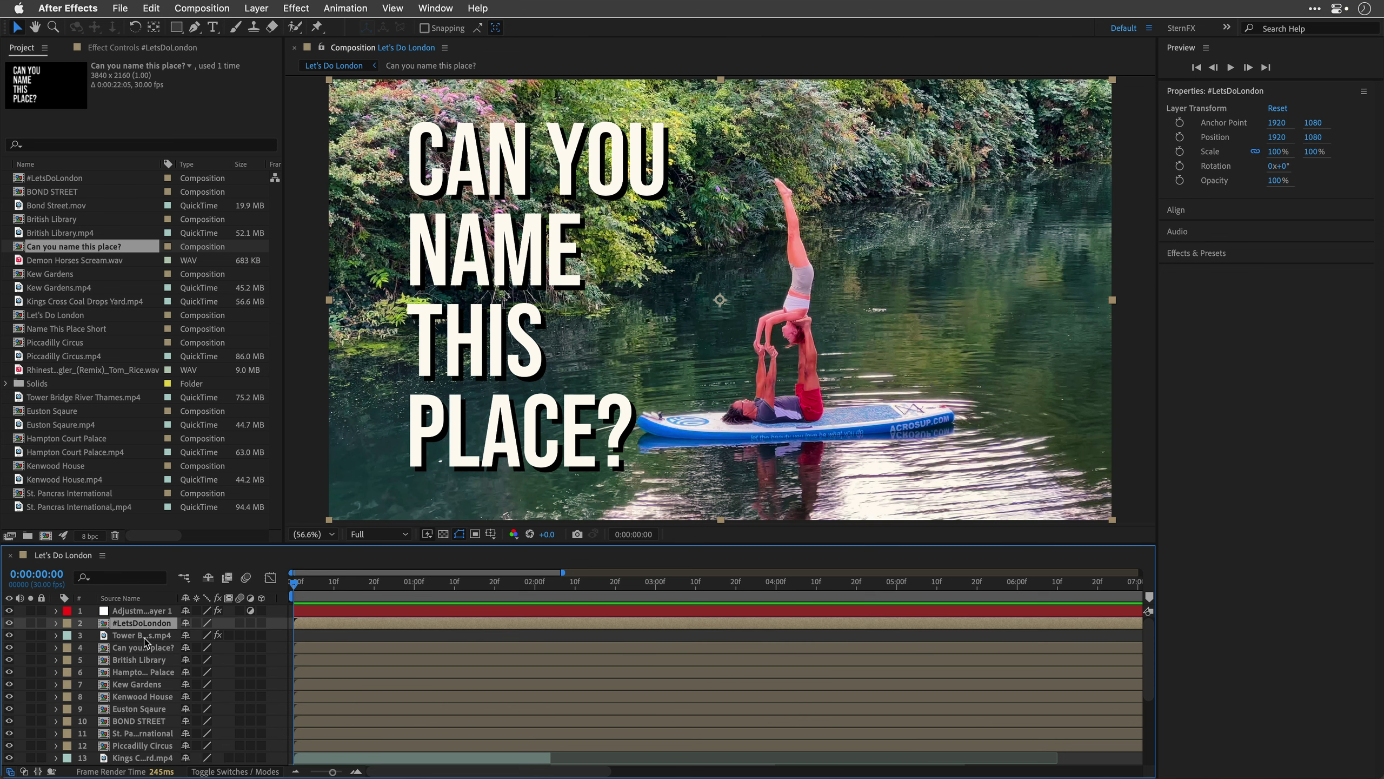
{"action": "left_click", "coordinate": [145, 647], "text": "super"}
{"action": "left_click", "coordinate": [142, 671], "text": "super"}
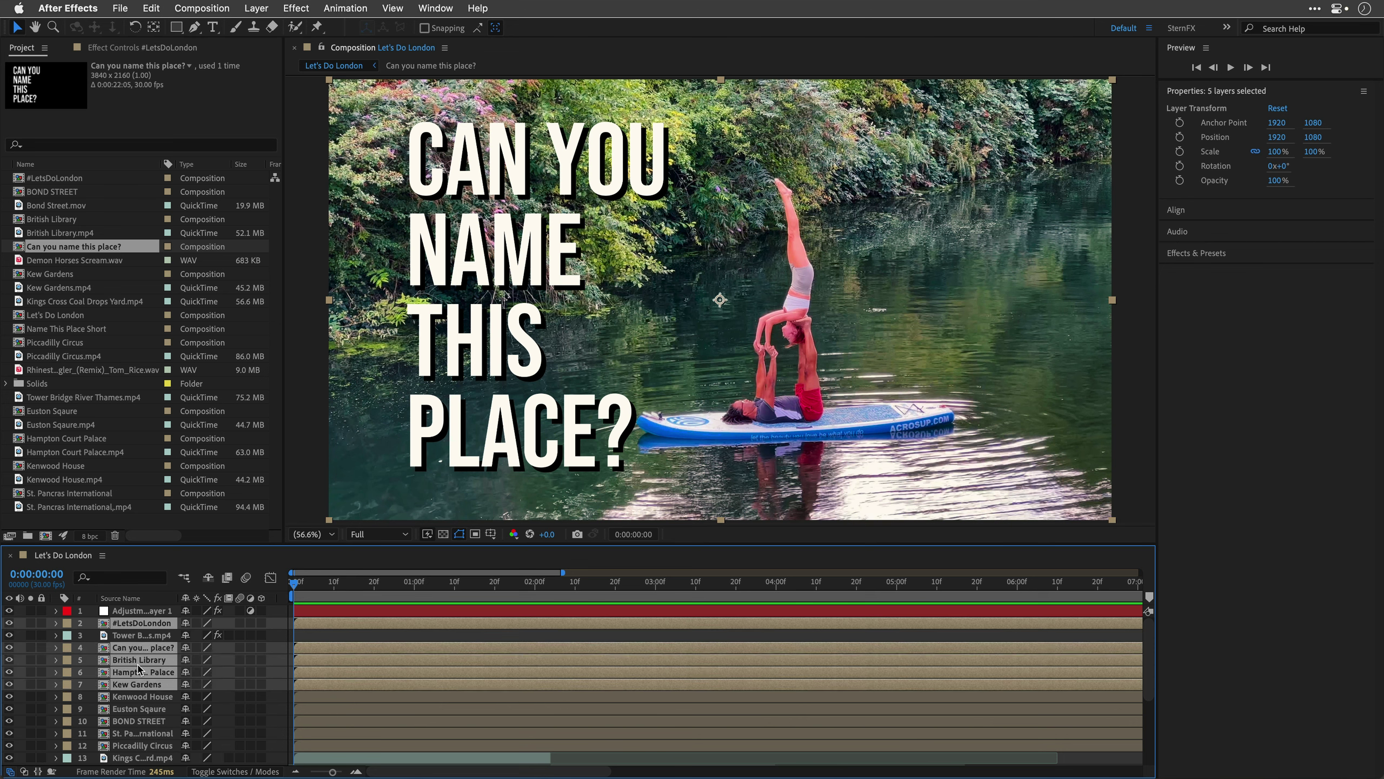
{"action": "left_click", "coordinate": [142, 697], "text": "super"}
{"action": "left_click", "coordinate": [143, 709], "text": "super"}
{"action": "left_click", "coordinate": [145, 733], "text": "super"}
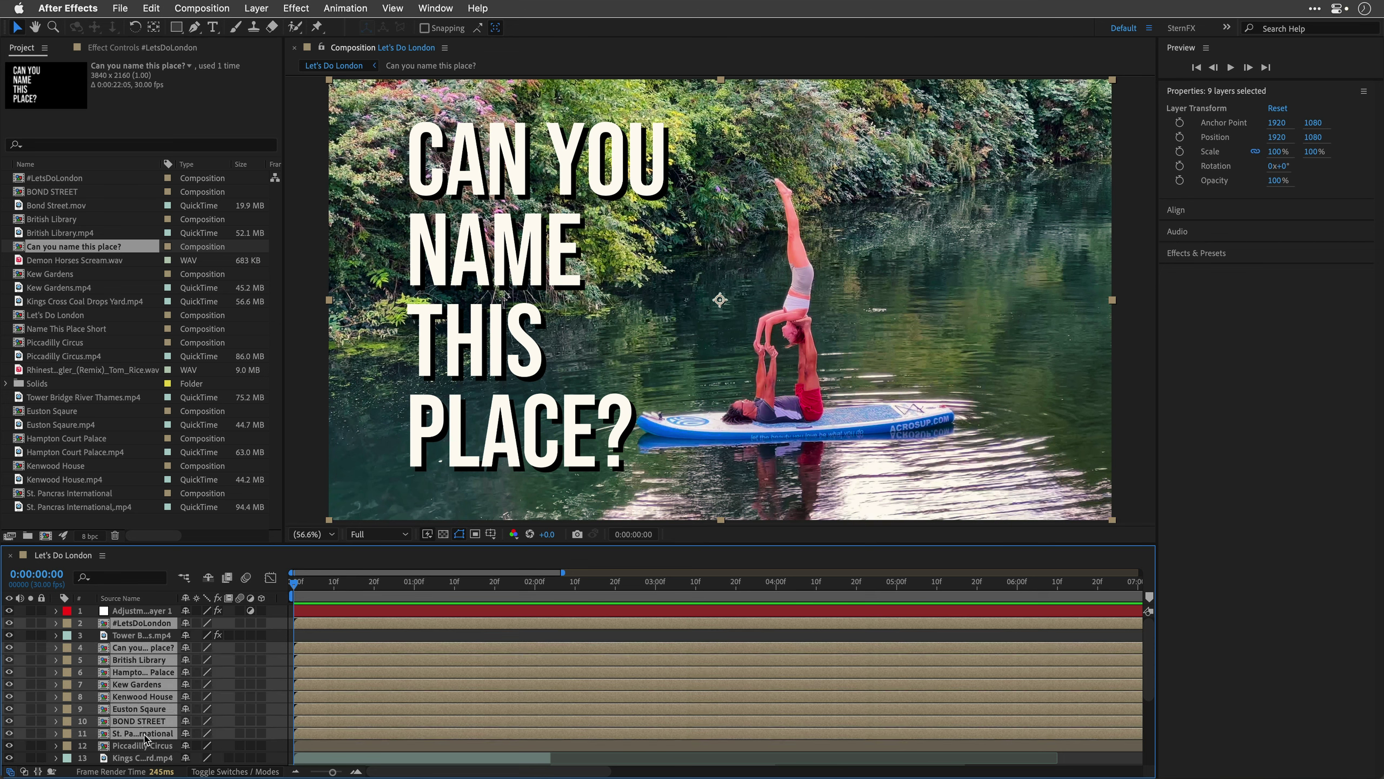
{"action": "left_click", "coordinate": [145, 745], "text": "super"}
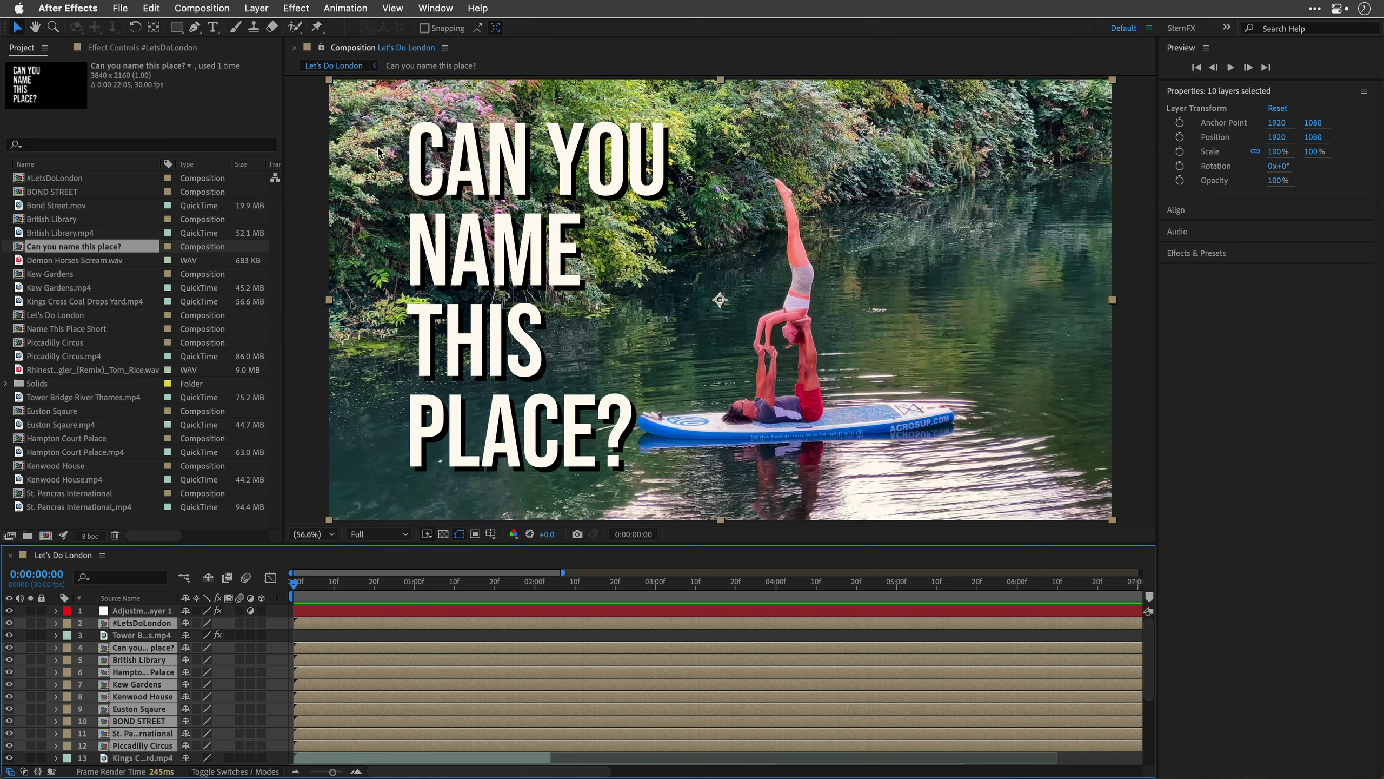
Step: Un-Precomp the selected title precomps with the AEUX extension's Groups tools, then close AEUX
{"action": "left_click", "coordinate": [431, 7]}
{"action": "mouse_move", "coordinate": [661, 140]}
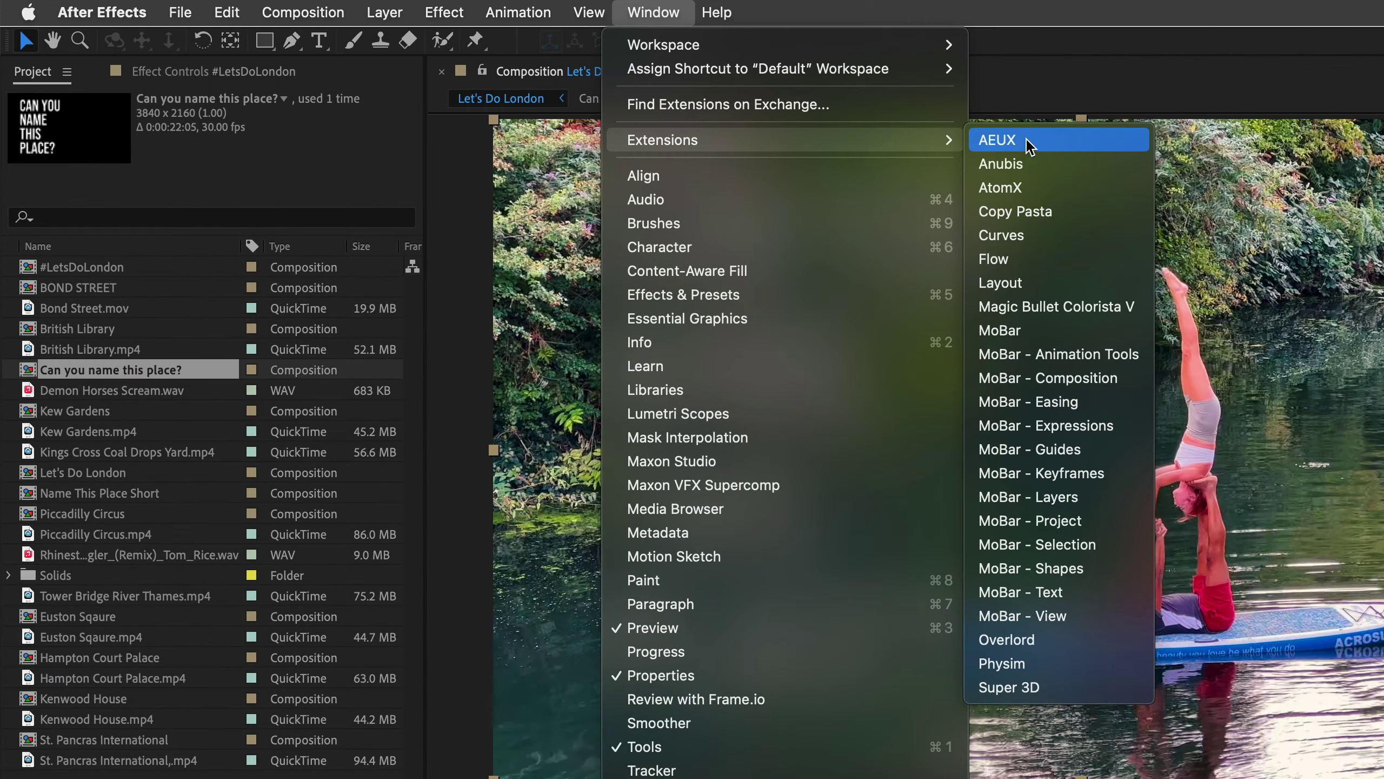
{"action": "left_click", "coordinate": [1030, 147]}
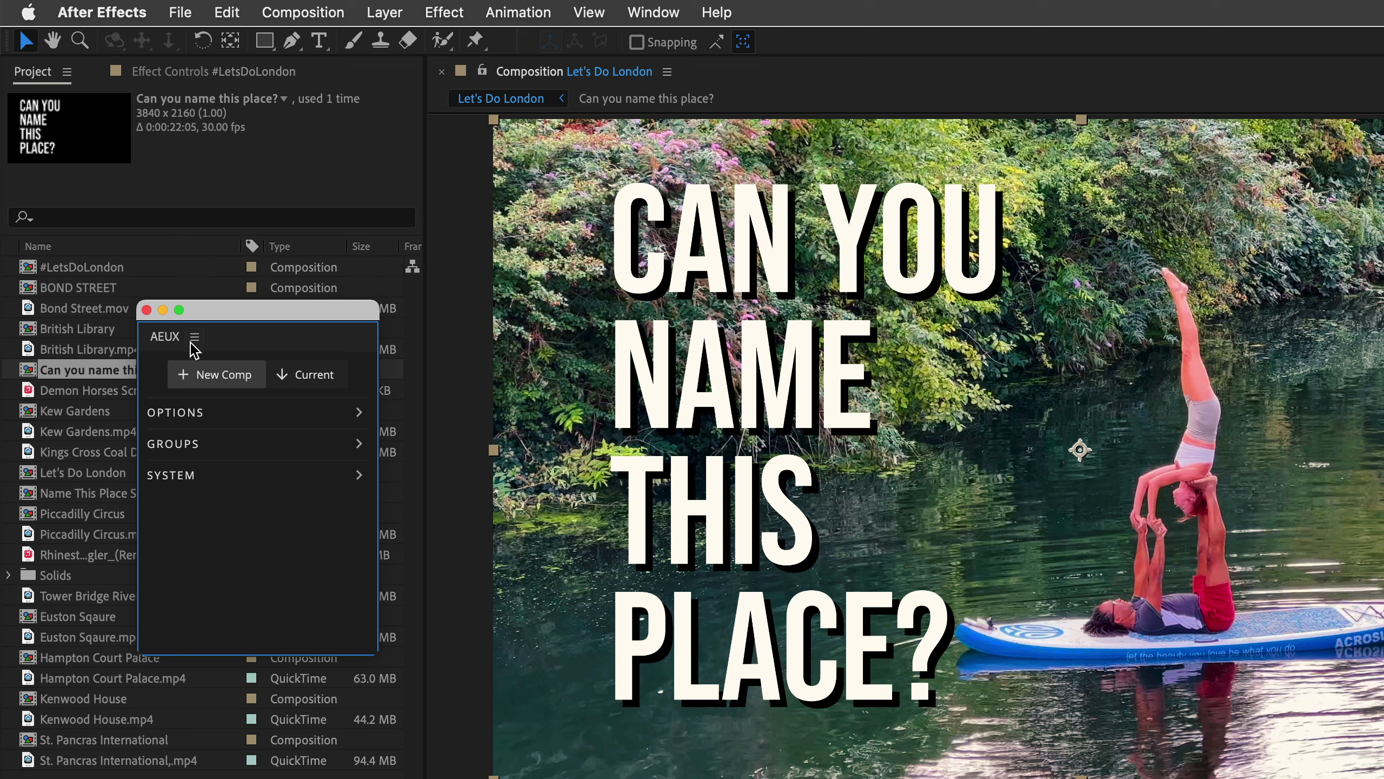
{"action": "left_click", "coordinate": [162, 444]}
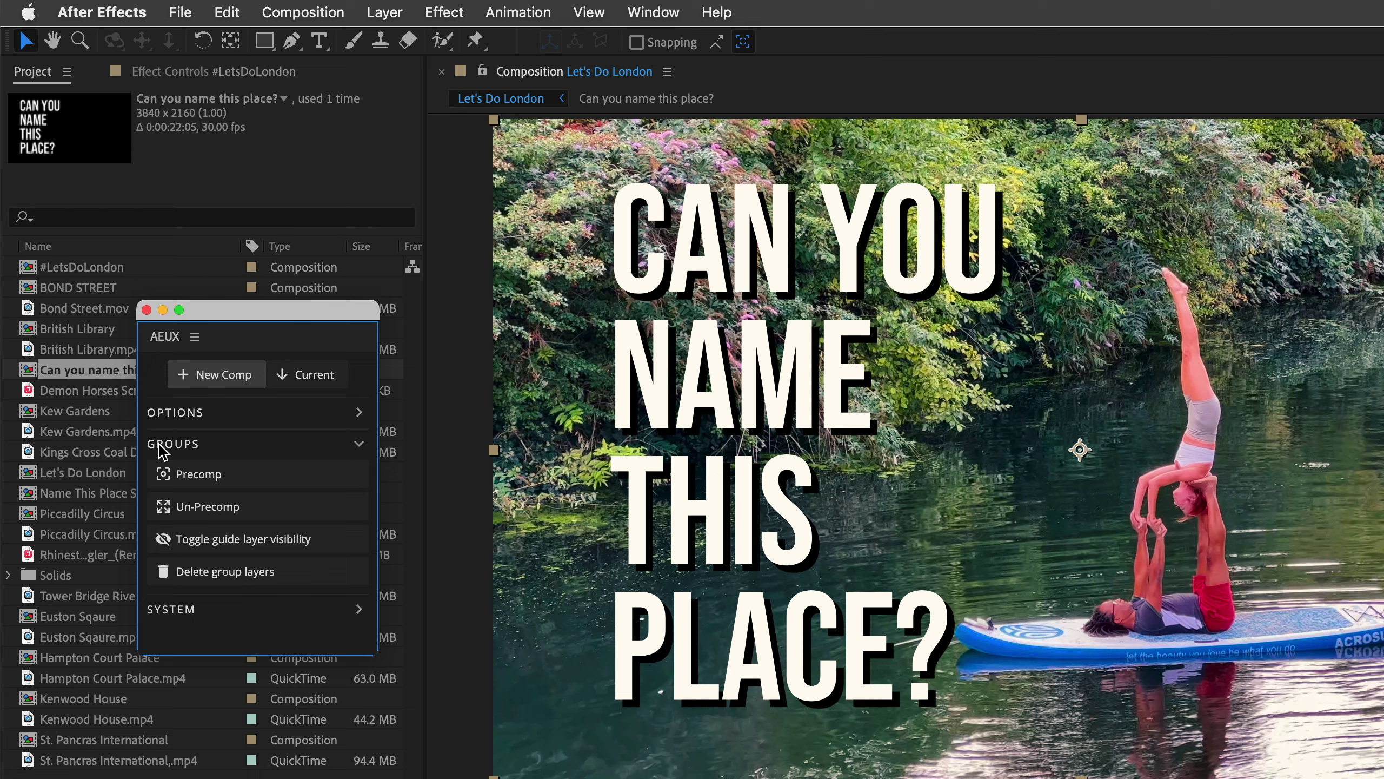
{"action": "left_click", "coordinate": [220, 514]}
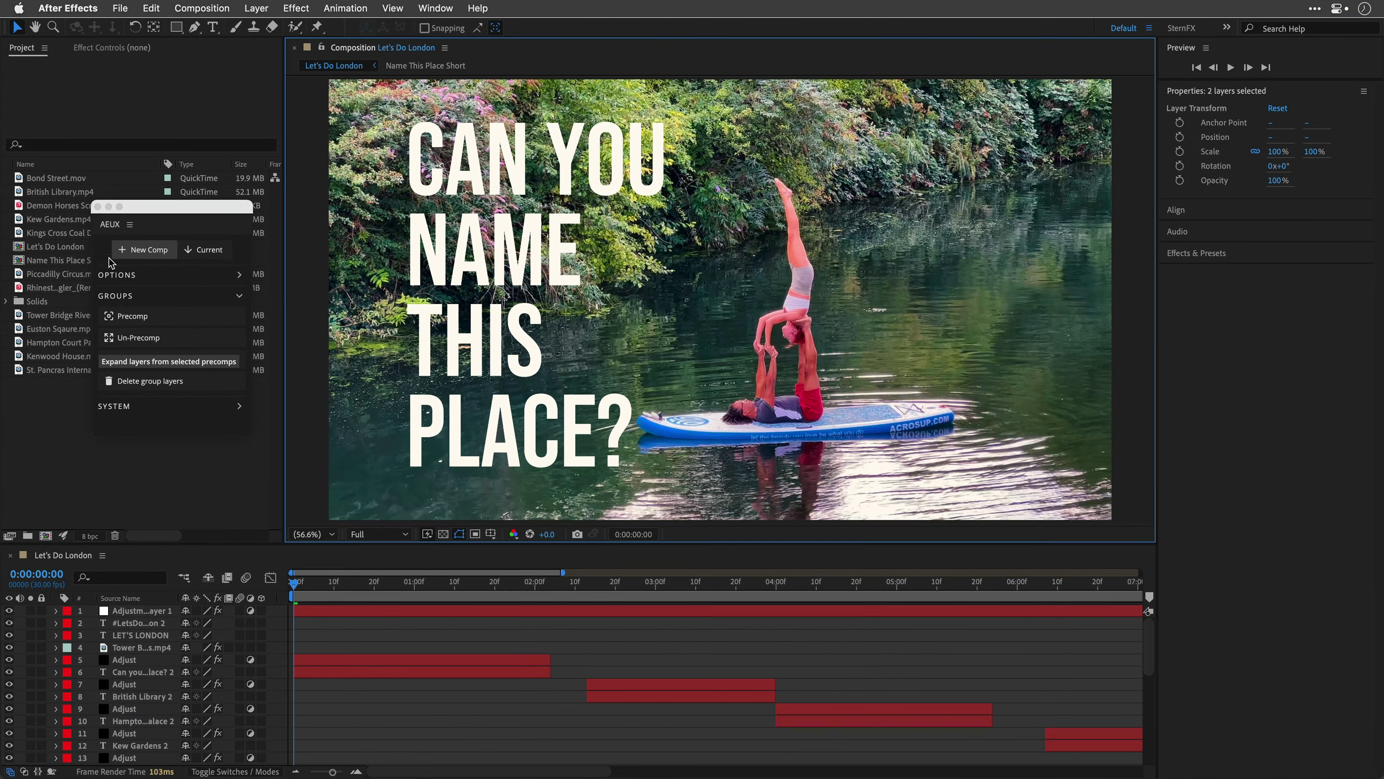
{"action": "left_click", "coordinate": [97, 207]}
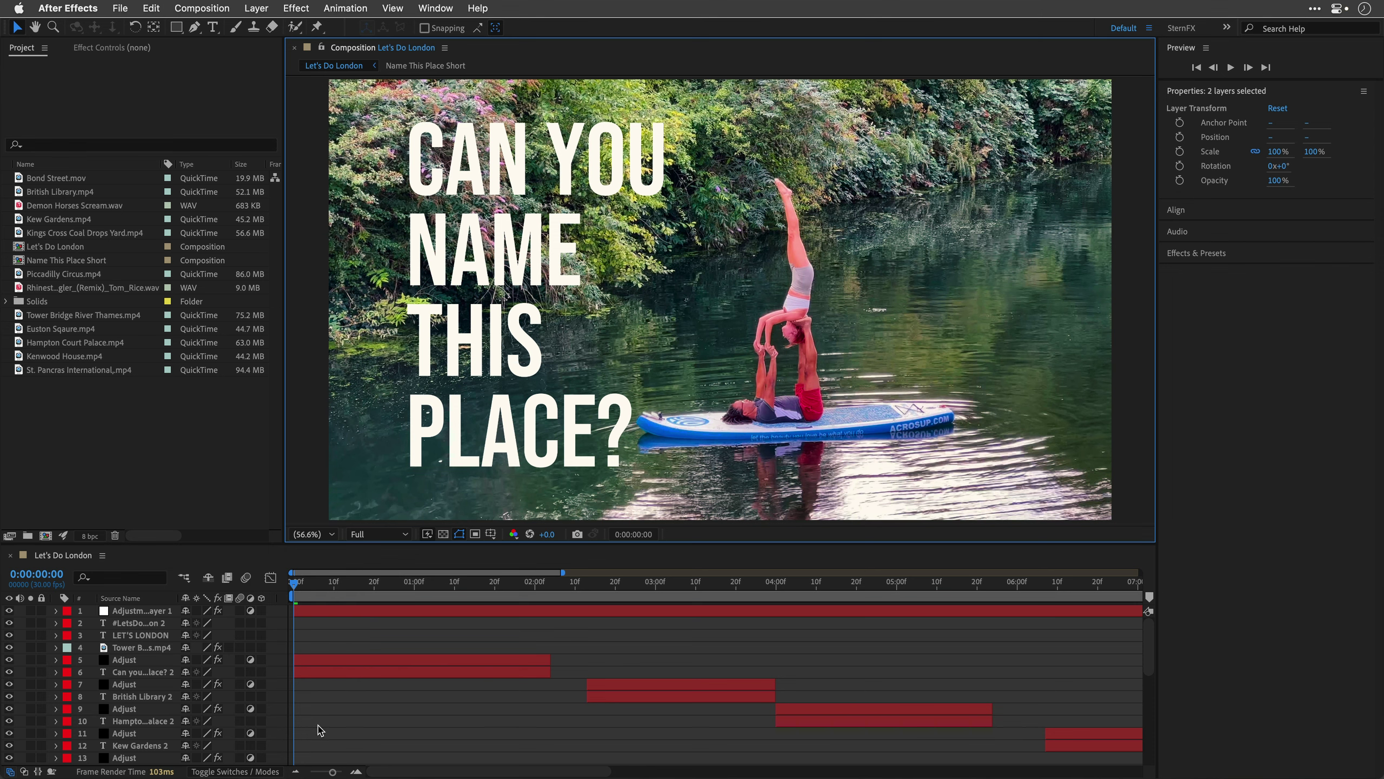
Step: Inspect the Drop Shadow effect on the first Adjust layer at the British Library title
{"action": "left_click_drag", "start_coordinate": [333, 771], "coordinate": [297, 771]}
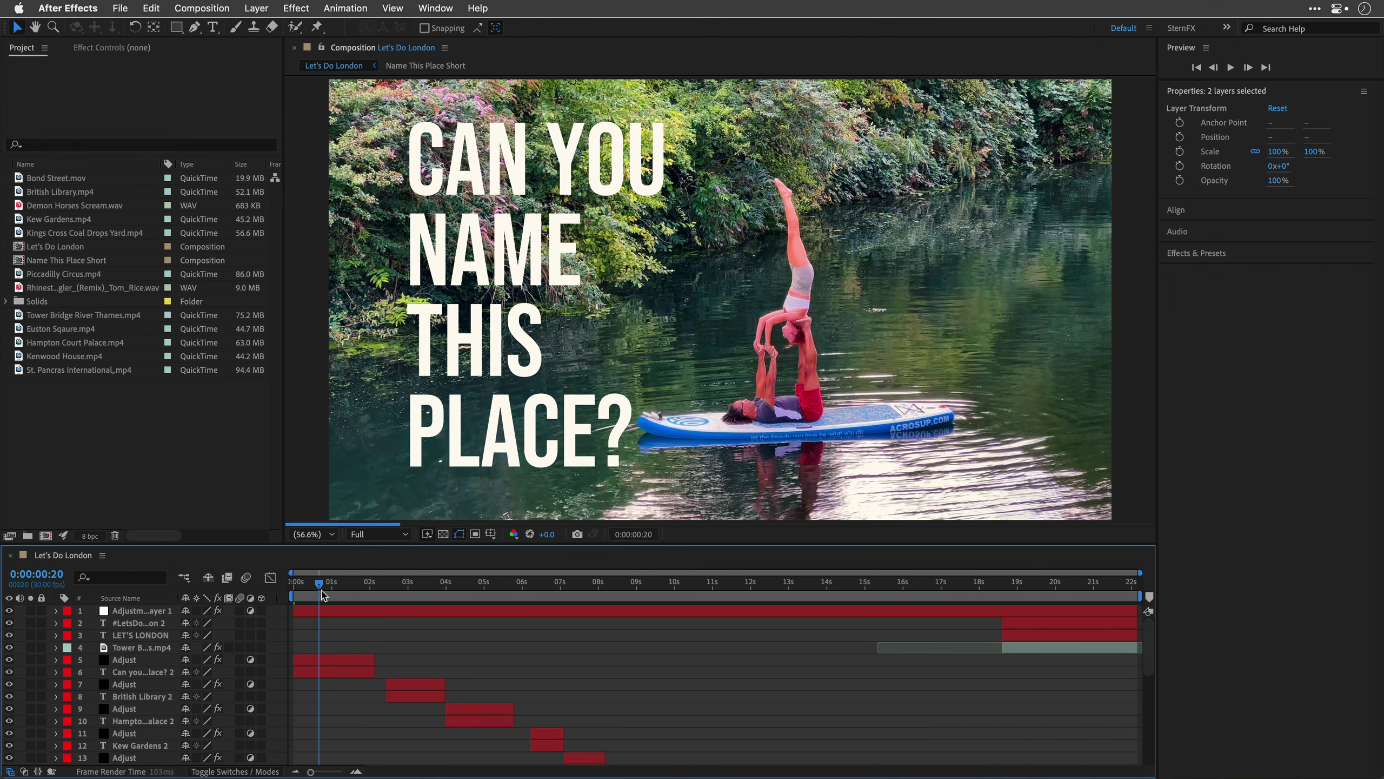
{"action": "mouse_move", "coordinate": [326, 594]}
{"action": "left_mouse_down"}
{"action": "mouse_move", "coordinate": [473, 600]}
{"action": "mouse_move", "coordinate": [317, 597]}
{"action": "left_mouse_up"}
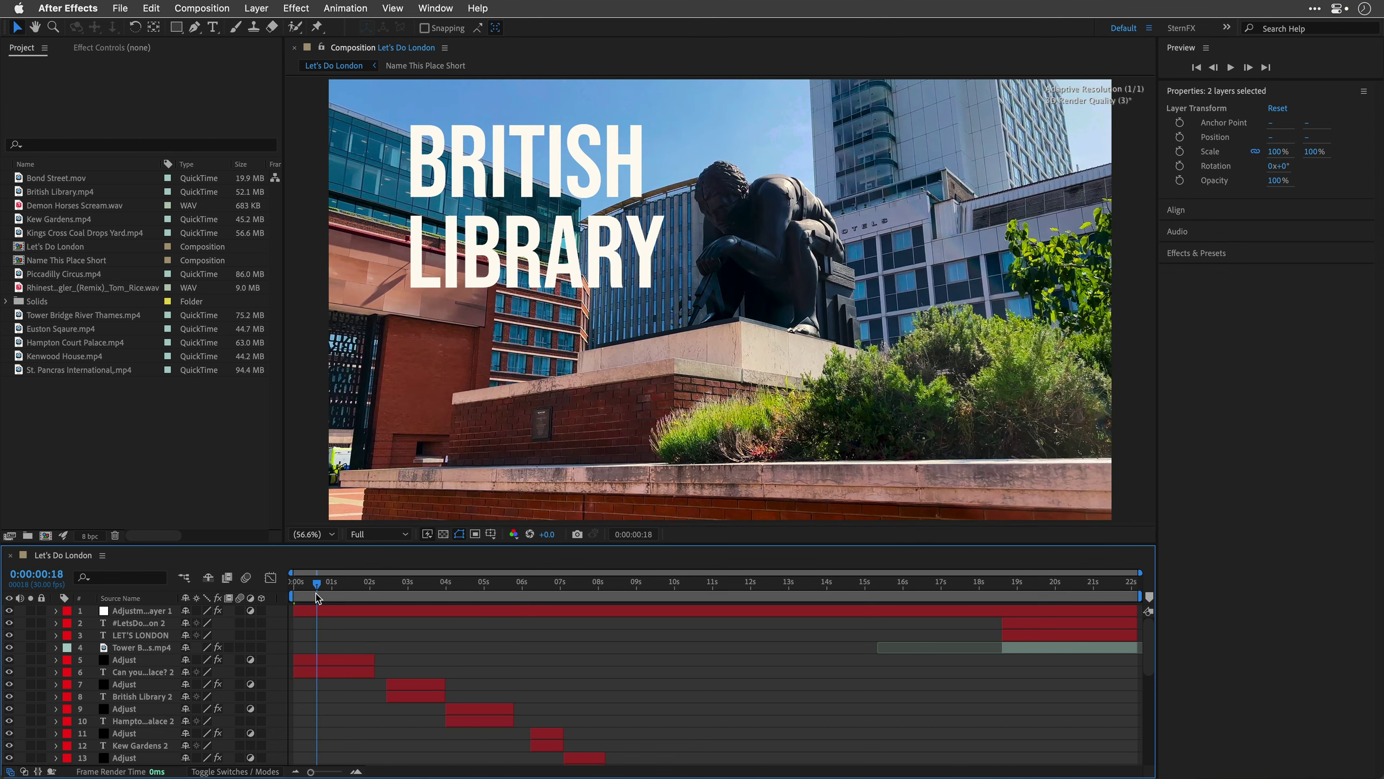
{"action": "left_click", "coordinate": [114, 661]}
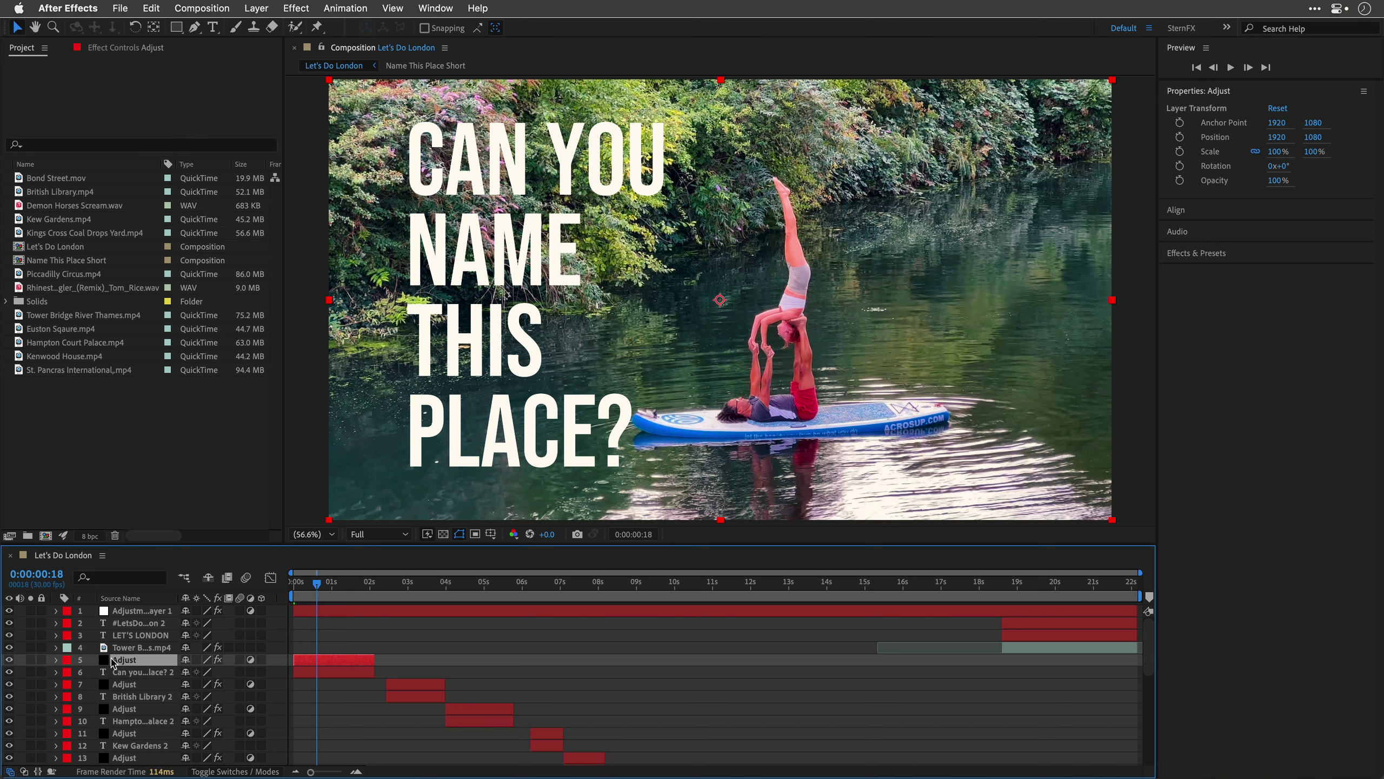
{"action": "left_click", "coordinate": [132, 50]}
{"action": "left_click", "coordinate": [57, 80]}
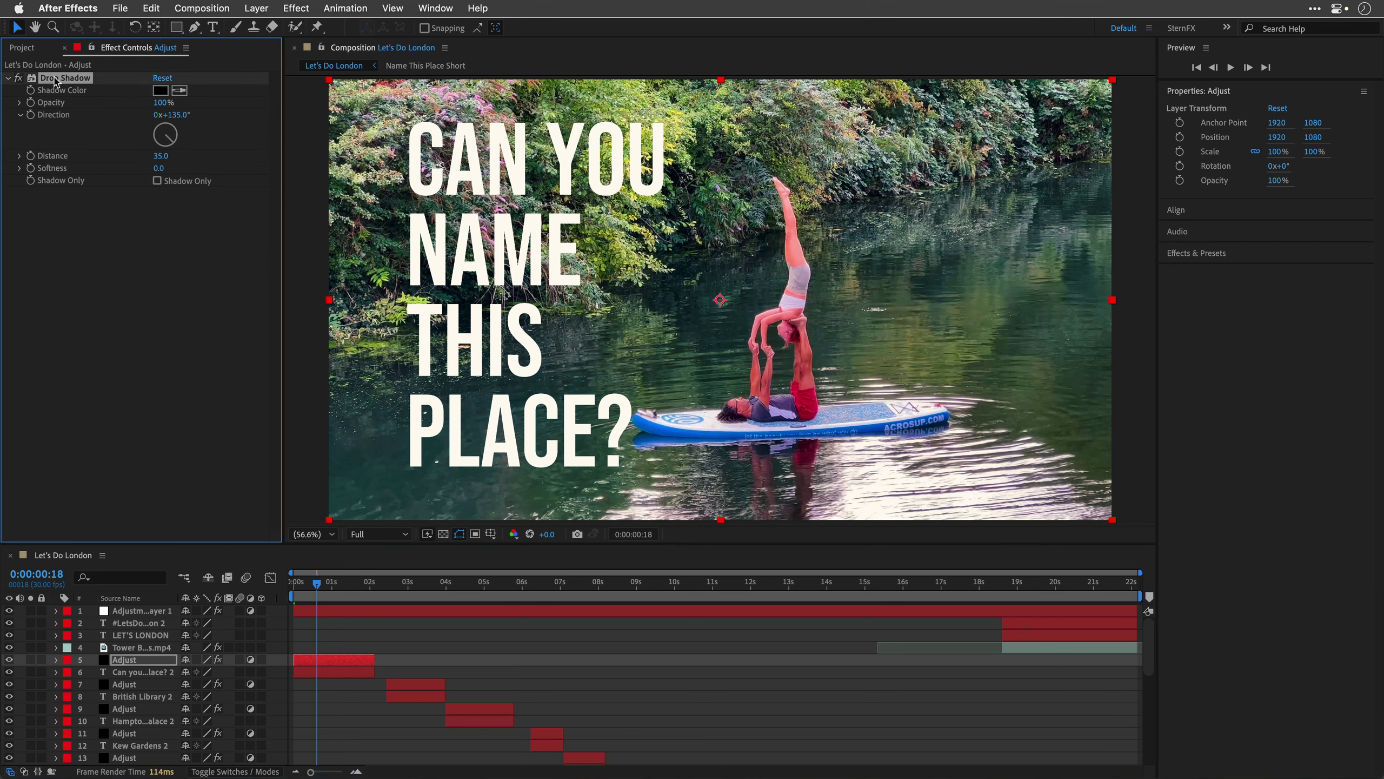
Step: Delete all the leftover Adjust layers from the timeline
{"action": "left_click", "coordinate": [124, 665]}
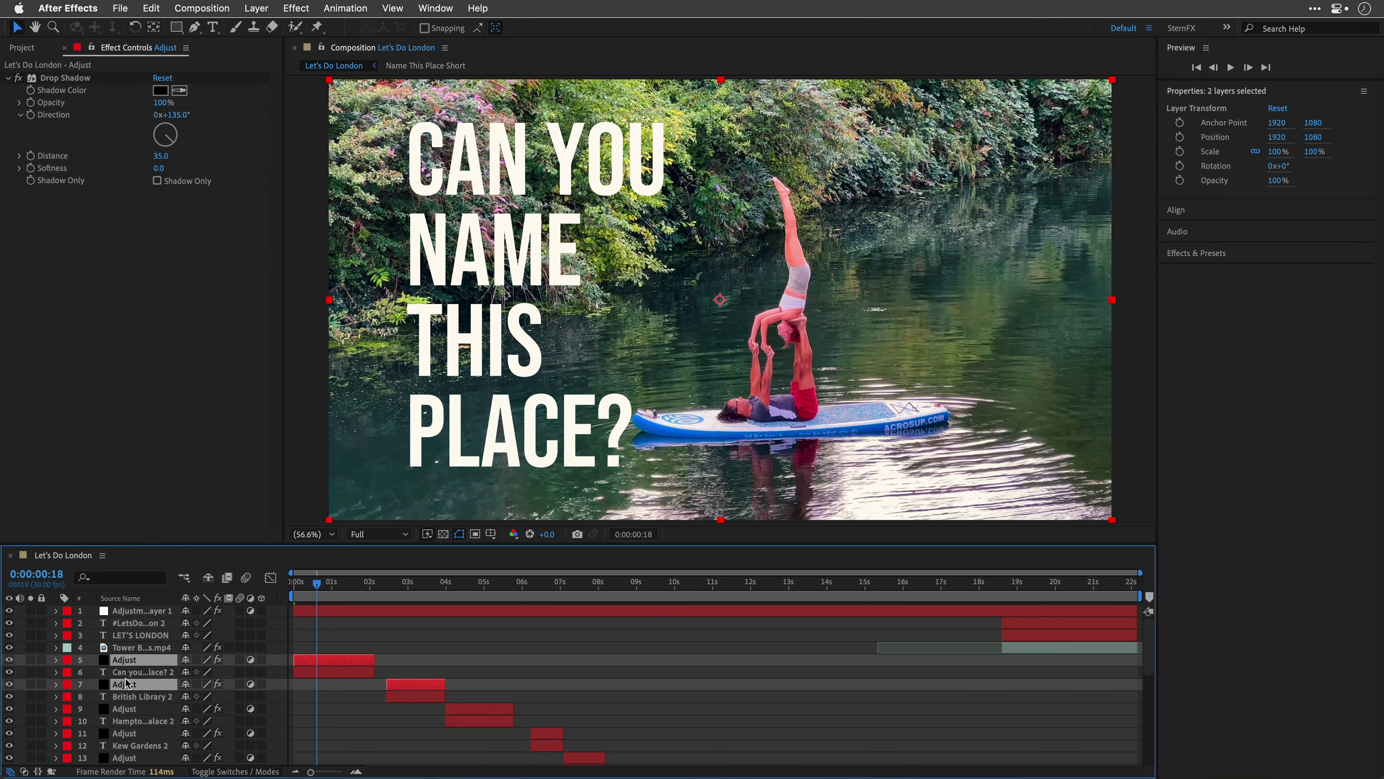
{"action": "left_click", "coordinate": [129, 709], "text": "super"}
{"action": "left_click", "coordinate": [131, 732], "text": "super"}
{"action": "scroll", "coordinate": [131, 732], "scroll_direction": "down", "scroll_amount": 2}
{"action": "scroll", "coordinate": [132, 731], "scroll_direction": "down", "scroll_amount": 3}
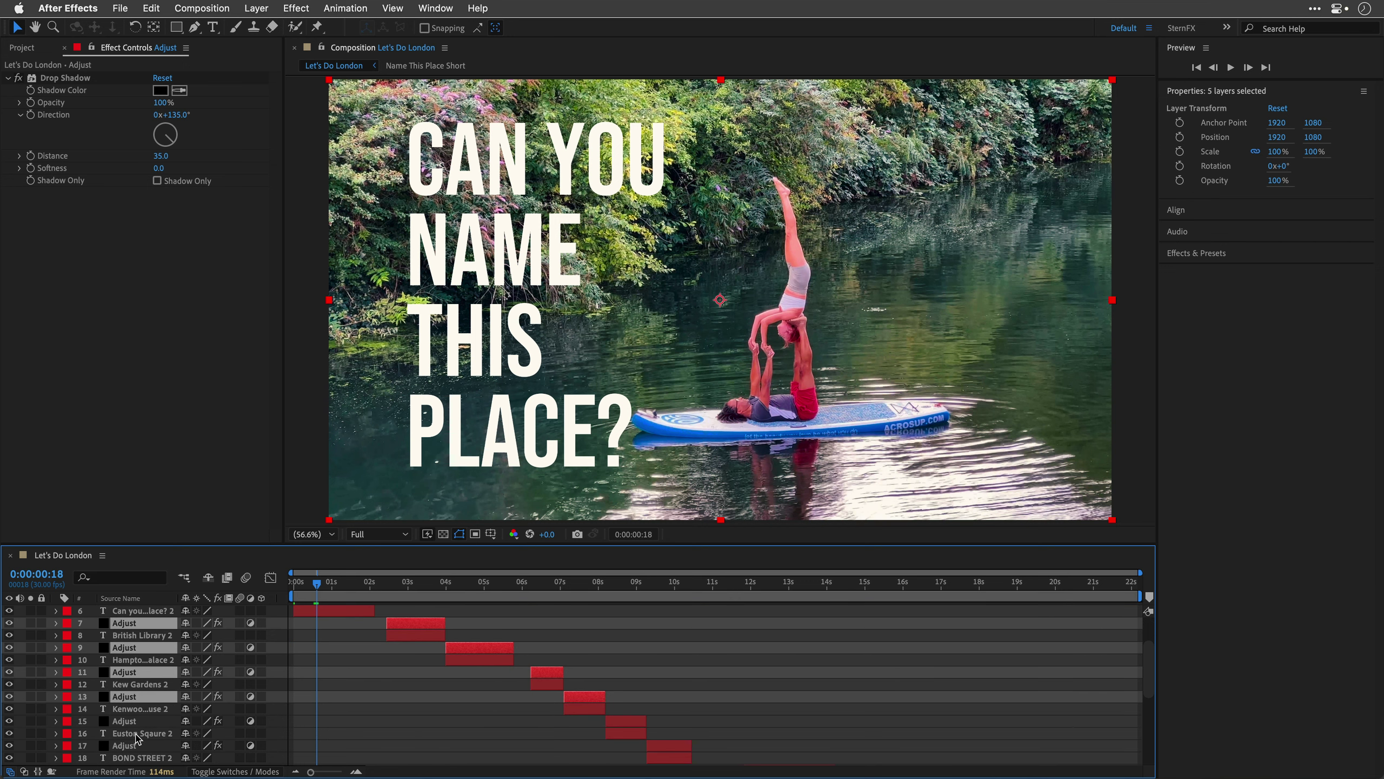
{"action": "left_click", "coordinate": [136, 745], "text": "super"}
{"action": "scroll", "coordinate": [135, 745], "scroll_direction": "down", "scroll_amount": 2}
{"action": "left_click", "coordinate": [139, 721], "text": "super"}
{"action": "left_click", "coordinate": [138, 747], "text": "super"}
{"action": "key", "text": "Delete"}
{"action": "left_click", "coordinate": [122, 672]}
{"action": "key", "text": "Delete"}
Step: Paste the Drop Shadow onto the nine location title layers and check it at Hampton Court
{"action": "scroll", "coordinate": [169, 654], "scroll_direction": "up", "scroll_amount": 5}
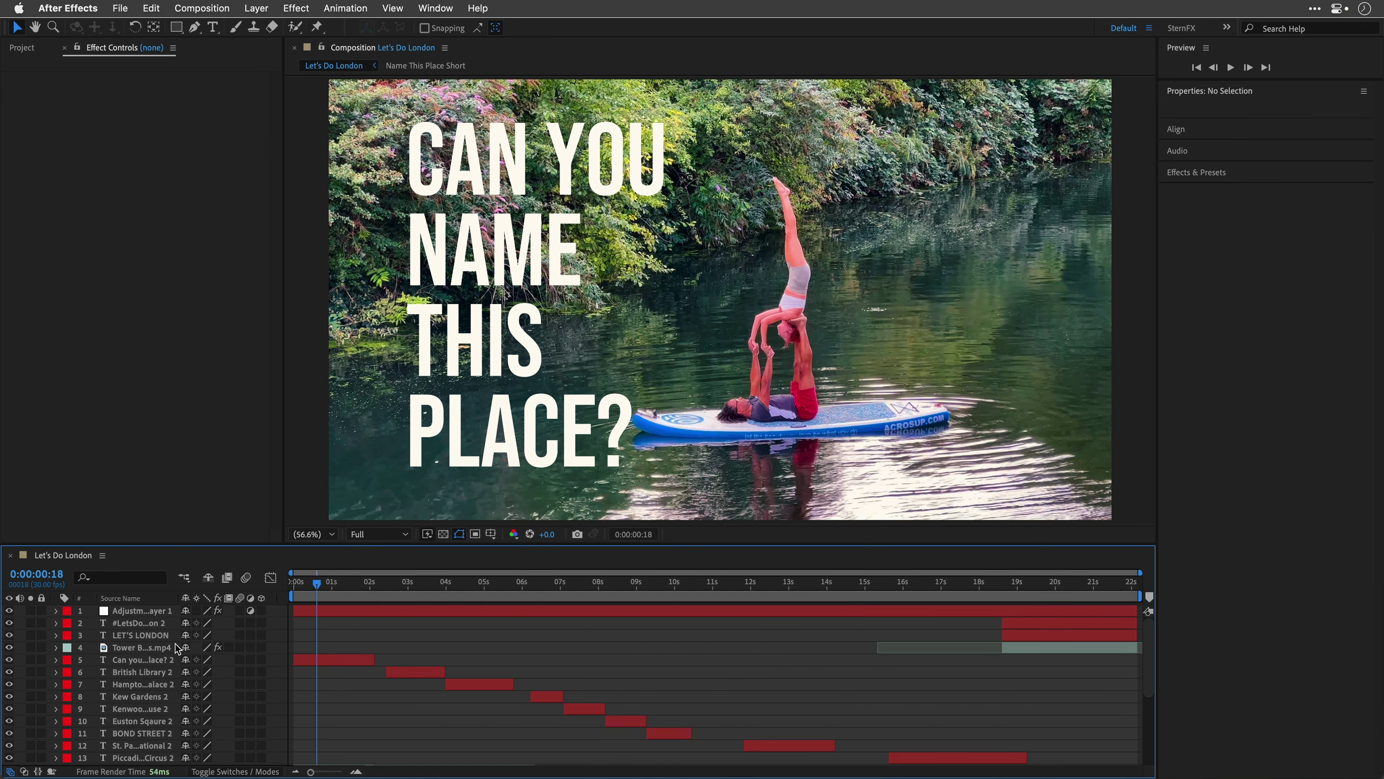
{"action": "left_click", "coordinate": [153, 660]}
{"action": "scroll", "coordinate": [148, 682], "scroll_direction": "down", "scroll_amount": 3}
{"action": "left_click", "coordinate": [147, 697], "text": "shift"}
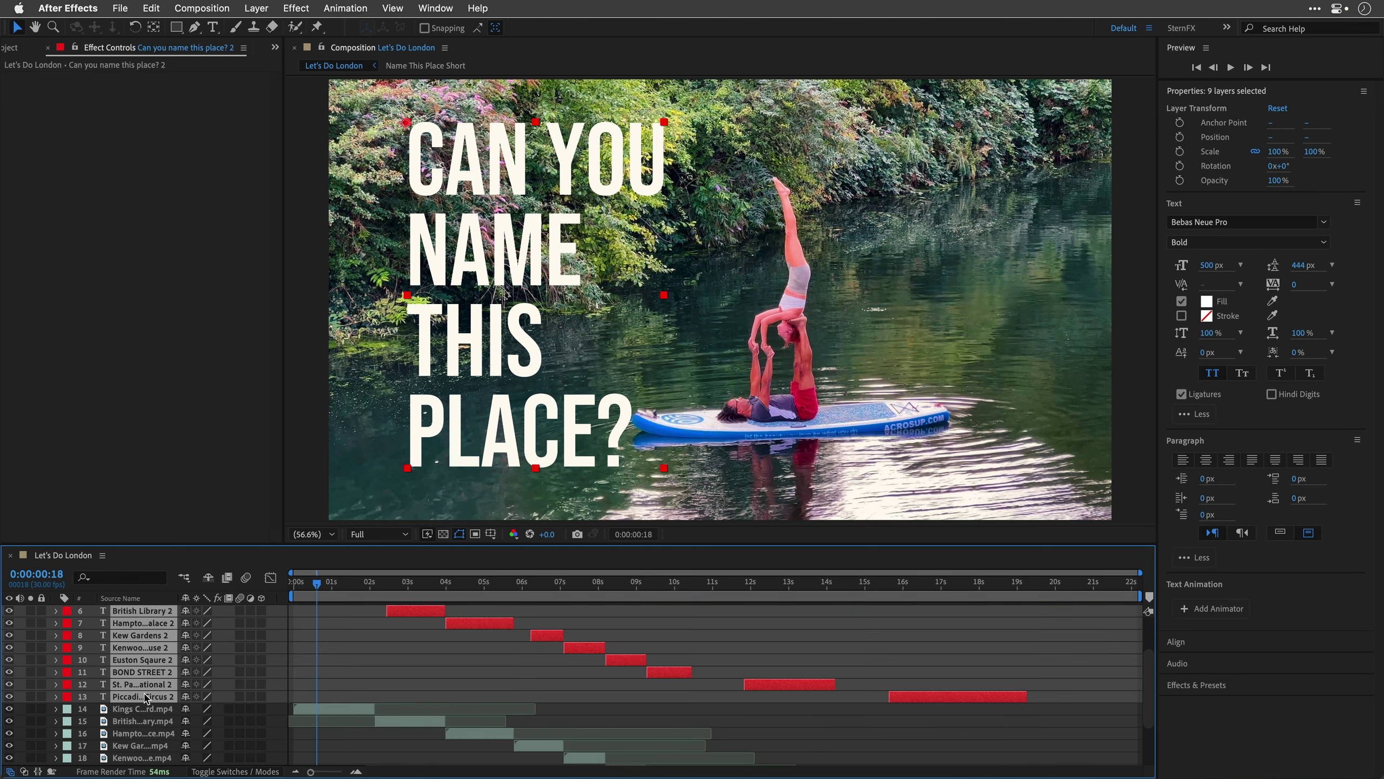
{"action": "key", "text": "super+v"}
{"action": "left_click_drag", "start_coordinate": [343, 588], "coordinate": [480, 600]}
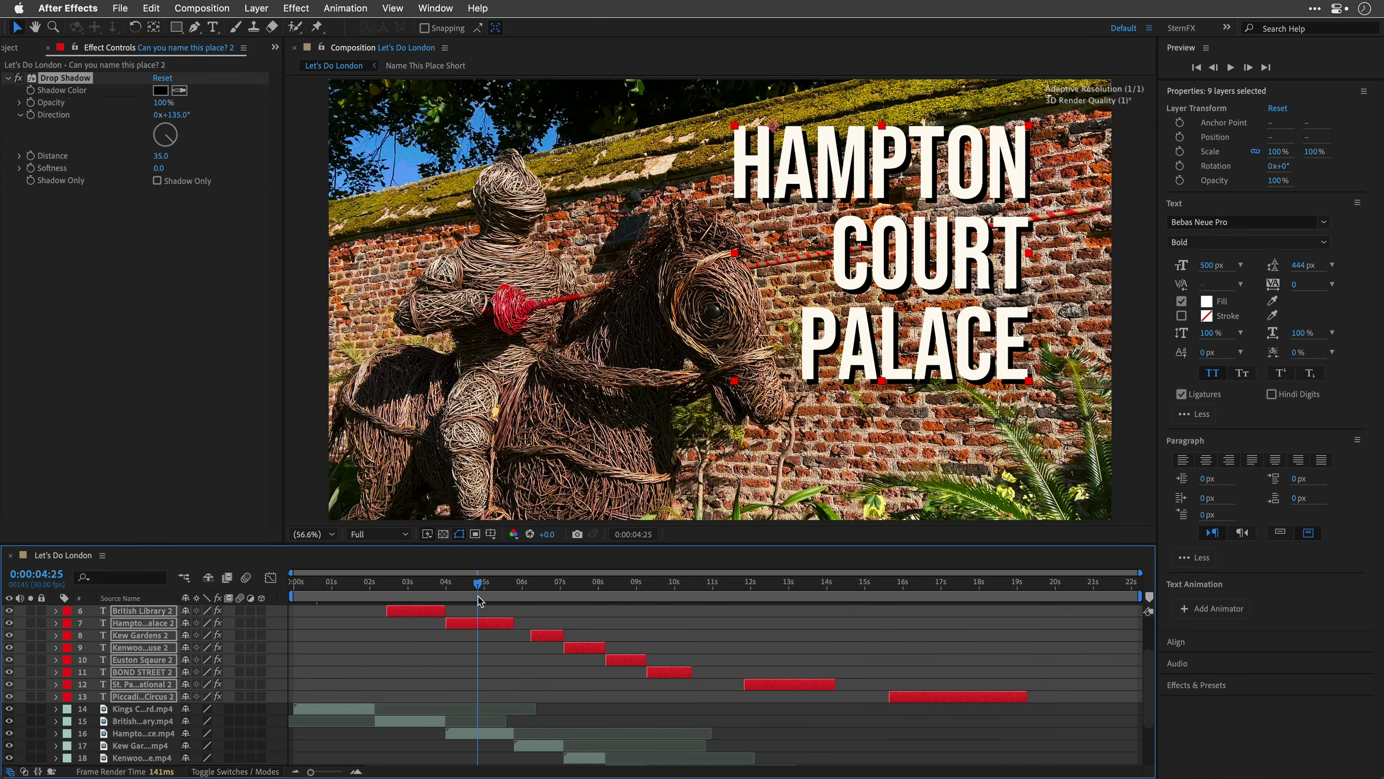
{"action": "key", "text": "Home"}
Step: Set the selected title layers' label colour to Yellow
{"action": "scroll", "coordinate": [228, 651], "scroll_direction": "up", "scroll_amount": 3}
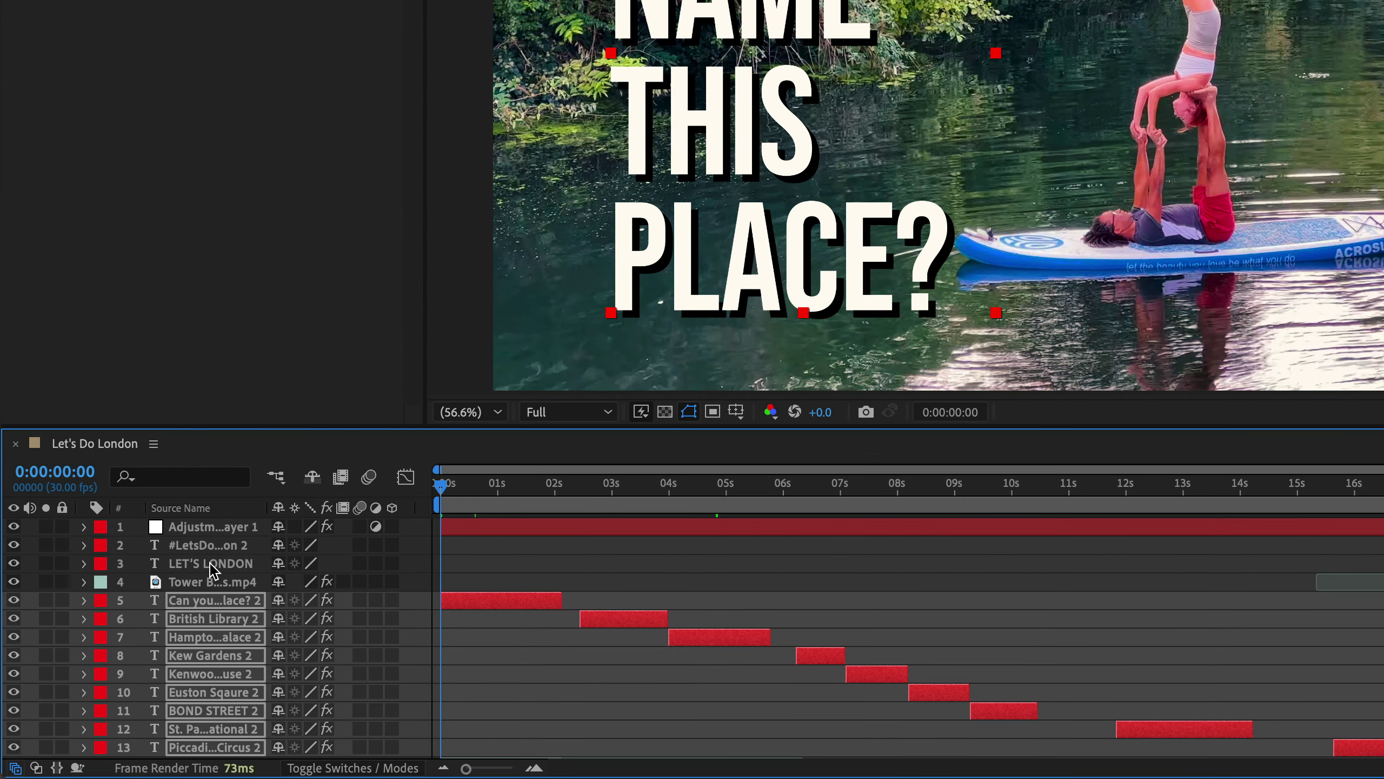
{"action": "left_click", "coordinate": [100, 606]}
{"action": "left_click", "coordinate": [158, 386]}
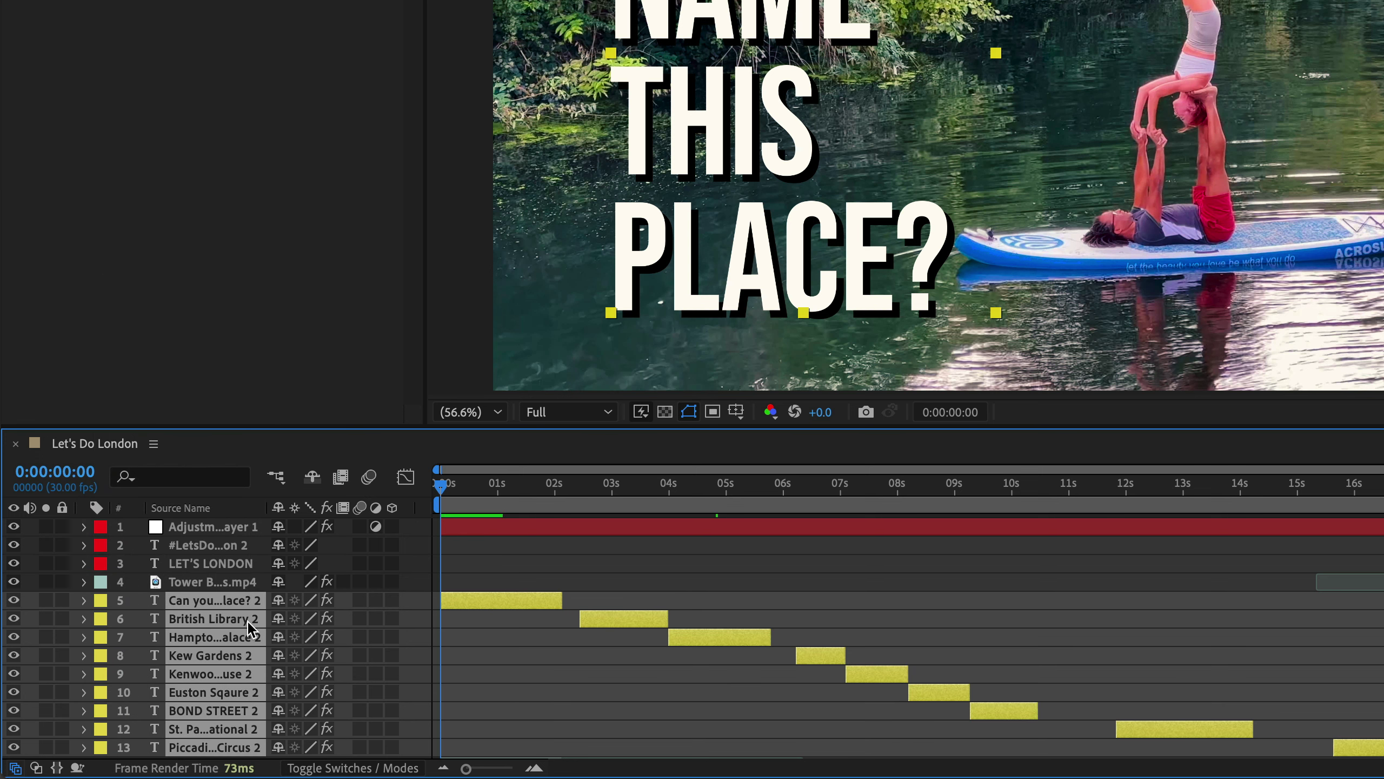
Step: Move the 'Can you name this place?' title down to sit above the Kings Cross clip
{"action": "left_click", "coordinate": [485, 628]}
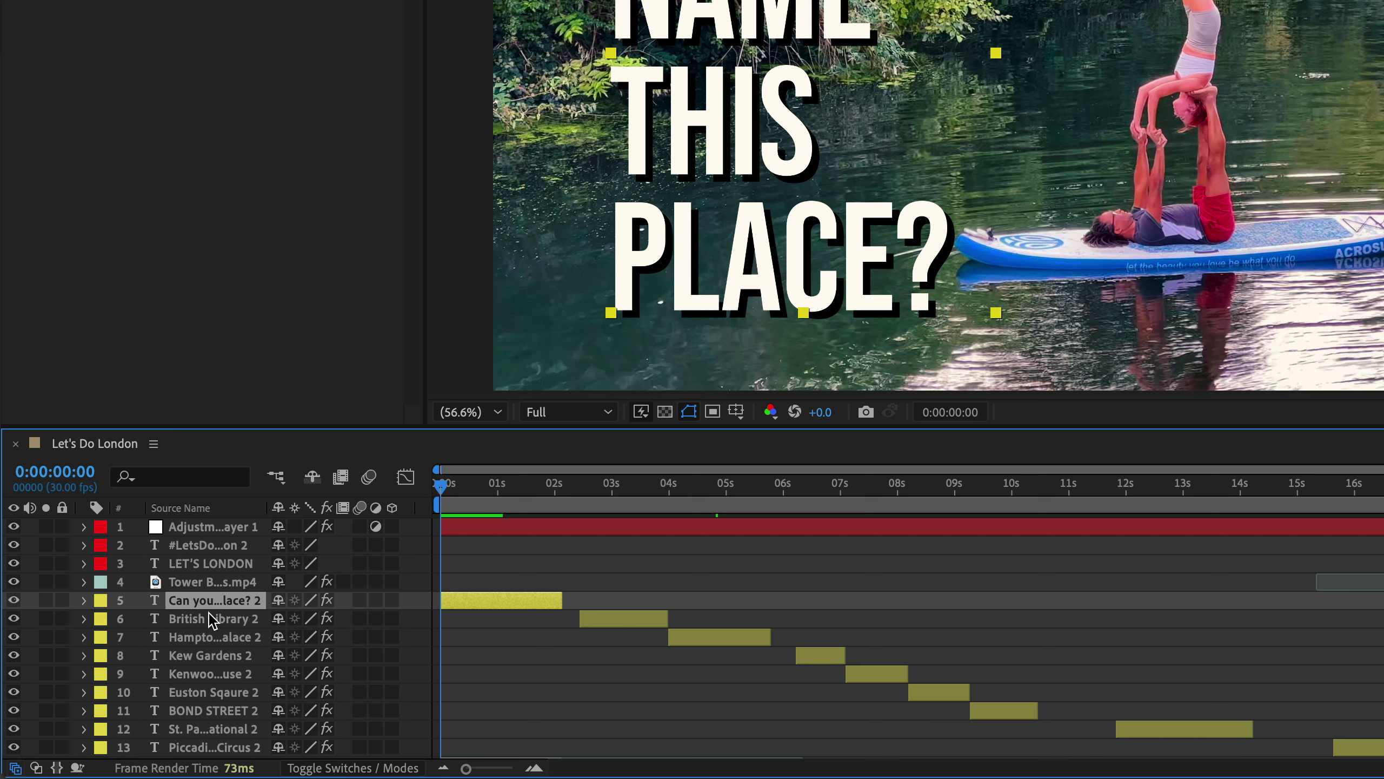
{"action": "scroll", "coordinate": [208, 611], "scroll_direction": "down", "scroll_amount": 2}
{"action": "left_click_drag", "start_coordinate": [209, 567], "coordinate": [220, 718]}
Step: Move the British Library, Hampton Court Palace and Kew Gardens titles down above their clips
{"action": "left_click", "coordinate": [582, 556]}
{"action": "key", "text": "ctrl+bracketleft"}
{"action": "key", "text": "ctrl+bracketleft"}
{"action": "key", "text": "ctrl+bracketleft"}
{"action": "key", "text": "ctrl+bracketleft"}
{"action": "key", "text": "ctrl+bracketleft"}
{"action": "key", "text": "ctrl+bracketleft"}
{"action": "key", "text": "ctrl+bracketleft"}
{"action": "key", "text": "ctrl+bracketleft"}
{"action": "key", "text": "ctrl+bracketleft"}
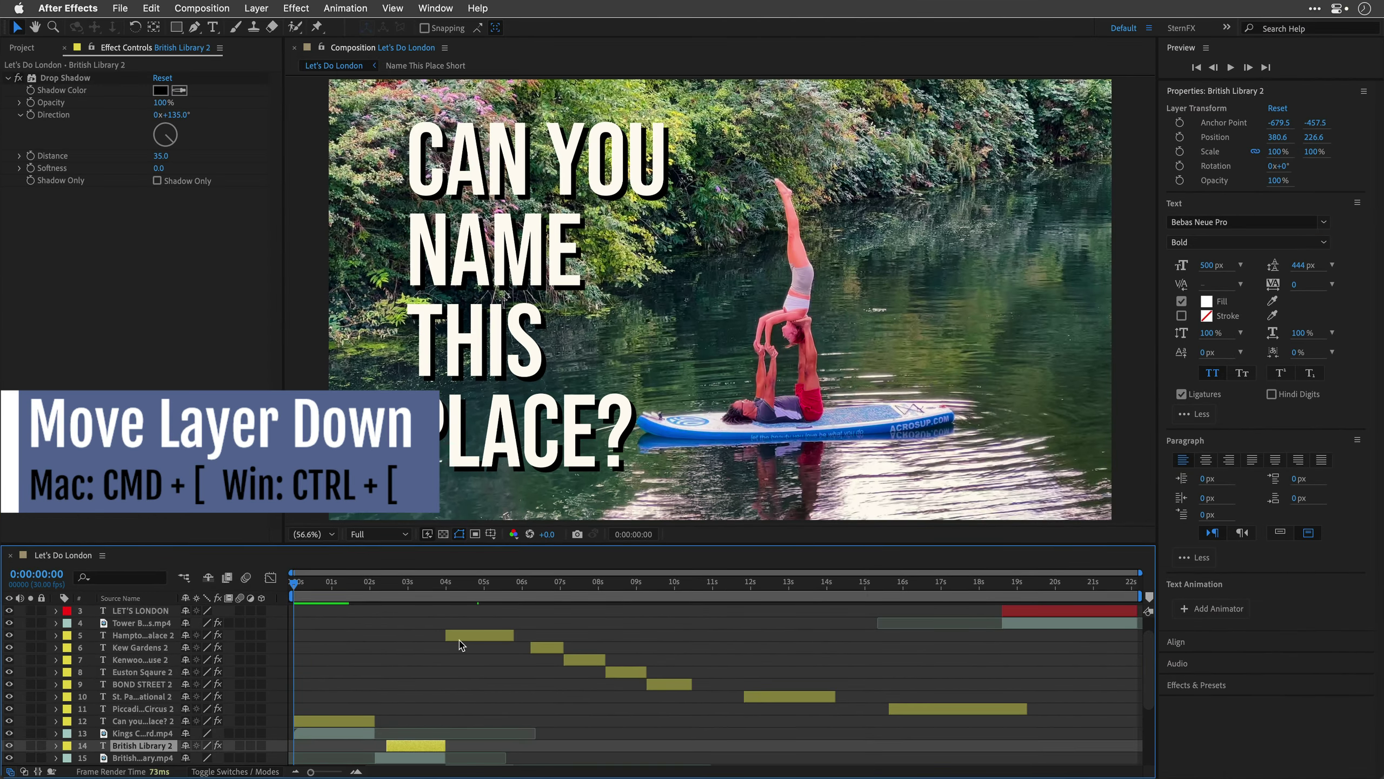
{"action": "left_click", "coordinate": [461, 637]}
{"action": "key", "text": "ctrl+bracketleft"}
{"action": "key", "text": "ctrl+bracketleft"}
{"action": "key", "text": "ctrl+bracketleft"}
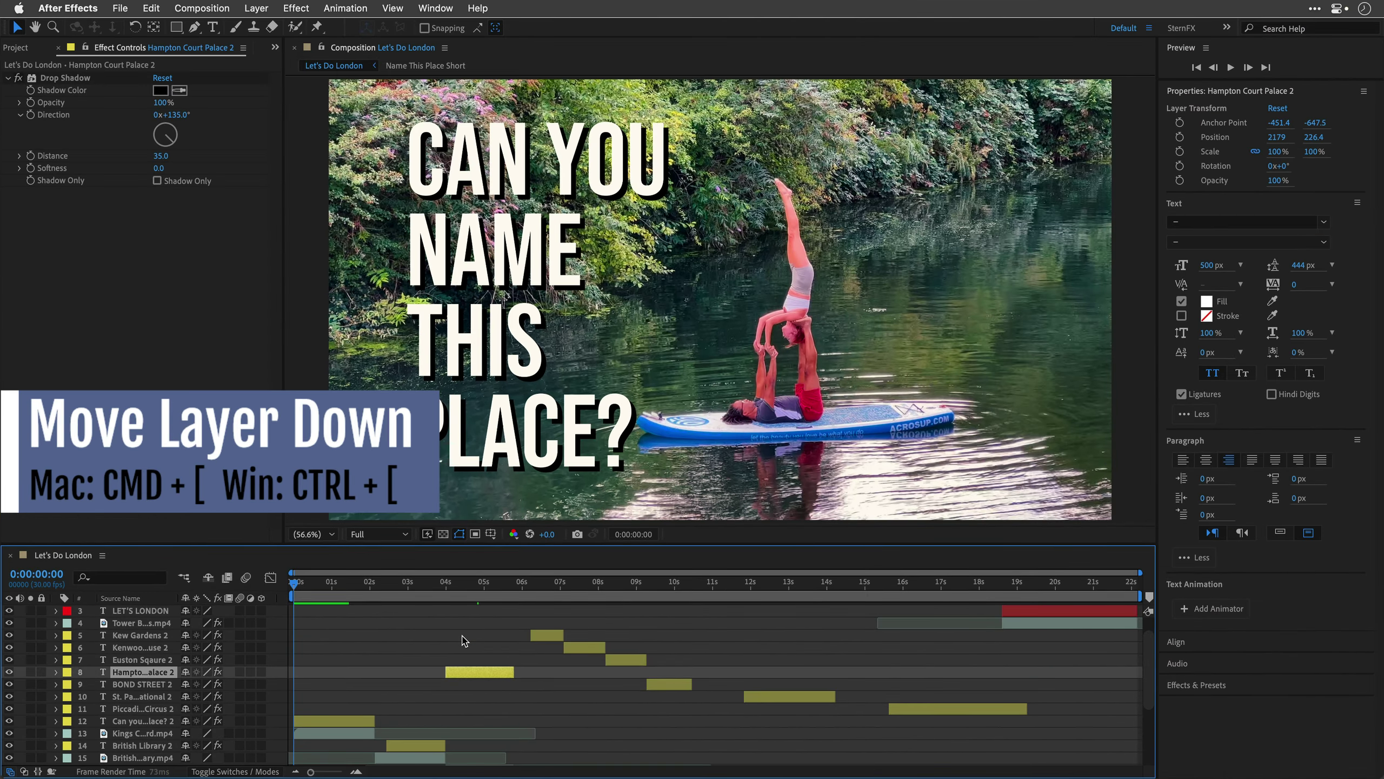
{"action": "key", "text": "ctrl+bracketleft"}
{"action": "key", "text": "ctrl+bracketleft"}
{"action": "key", "text": "ctrl+bracketleft"}
{"action": "key", "text": "grave"}
{"action": "left_click", "coordinate": [613, 153]}
{"action": "key", "text": "ctrl+bracketleft"}
{"action": "key", "text": "ctrl+bracketleft"}
{"action": "key", "text": "ctrl+bracketleft"}
Step: Move the Euston Square, St. Pancras and Piccadilly Circus titles down above their matching clips
{"action": "key", "text": "ctrl+bracketleft"}
{"action": "key", "text": "ctrl+bracketleft"}
{"action": "key", "text": "ctrl+bracketleft"}
{"action": "left_click", "coordinate": [662, 152]}
{"action": "left_click", "coordinate": [715, 164], "text": "shift"}
{"action": "left_click", "coordinate": [771, 177], "text": "shift"}
{"action": "key", "text": "ctrl+bracketleft"}
{"action": "key", "text": "ctrl+bracketleft"}
{"action": "key", "text": "ctrl+bracketleft"}
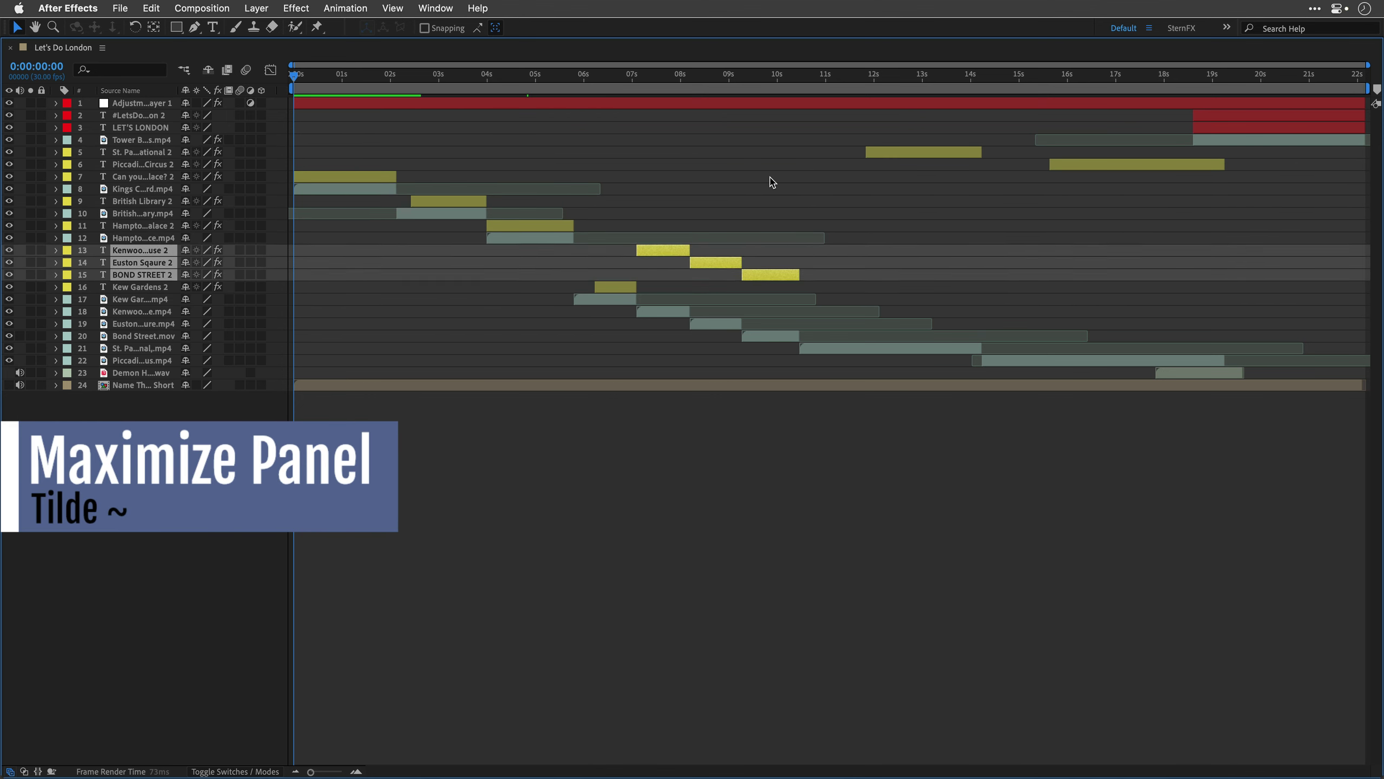
{"action": "left_click", "coordinate": [155, 286]}
{"action": "key", "text": "ctrl+bracketleft"}
{"action": "key", "text": "ctrl+bracketleft"}
{"action": "left_click", "coordinate": [775, 288]}
{"action": "key", "text": "ctrl+bracketleft"}
{"action": "key", "text": "ctrl+bracketleft"}
{"action": "key", "text": "ctrl+bracketleft"}
{"action": "left_click", "coordinate": [892, 152]}
{"action": "key", "text": "ctrl+bracketleft"}
{"action": "key", "text": "ctrl+bracketleft"}
{"action": "key", "text": "ctrl+bracketleft"}
{"action": "key", "text": "ctrl+bracketleft"}
{"action": "key", "text": "ctrl+bracketleft"}
{"action": "key", "text": "ctrl+bracketleft"}
{"action": "key", "text": "ctrl+bracketleft"}
{"action": "left_click", "coordinate": [1140, 156]}
{"action": "key", "text": "ctrl+bracketleft"}
{"action": "key", "text": "ctrl+bracketleft"}
{"action": "key", "text": "ctrl+bracketleft"}
{"action": "key", "text": "ctrl+bracketleft"}
{"action": "key", "text": "ctrl+bracketleft"}
{"action": "key", "text": "ctrl+bracketleft"}
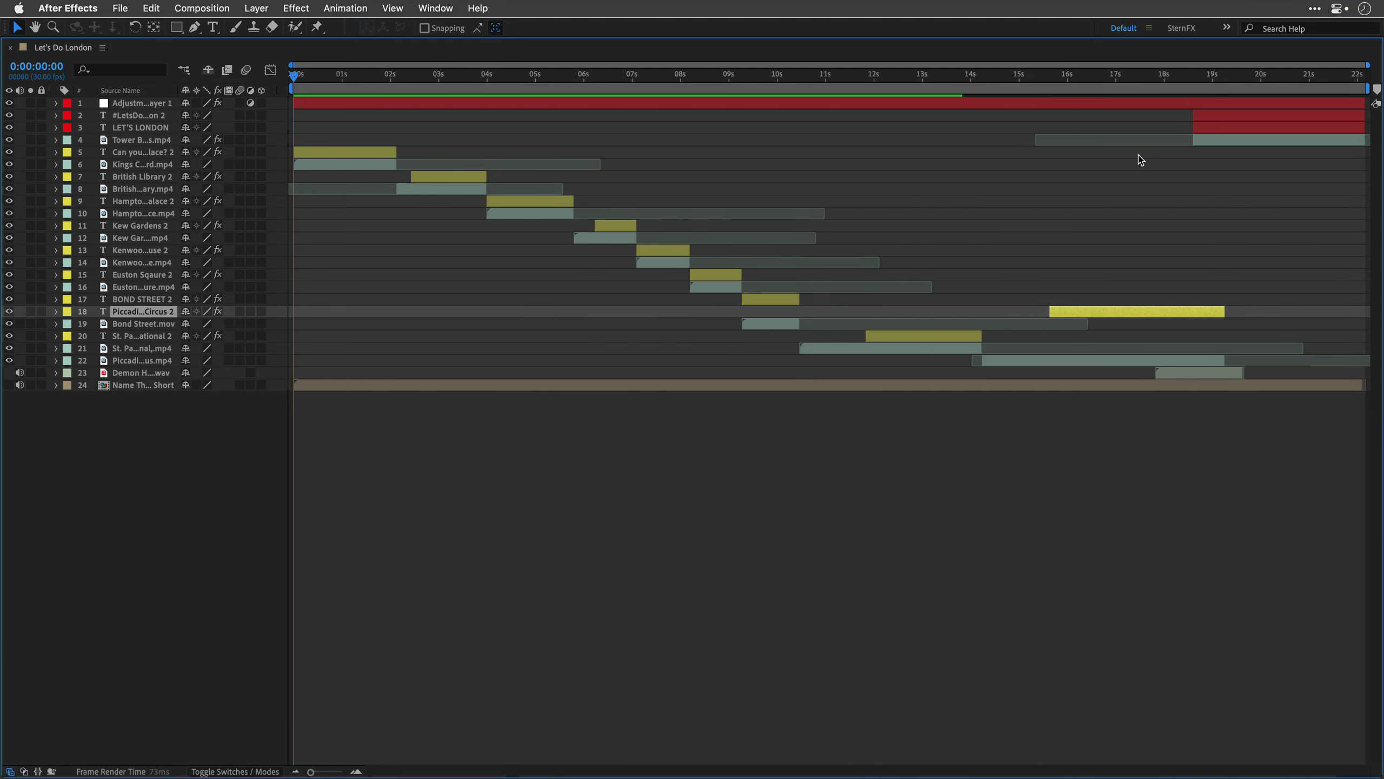
{"action": "key", "text": "ctrl+bracketleft"}
{"action": "key", "text": "ctrl+bracketleft"}
{"action": "key", "text": "ctrl+bracketleft"}
{"action": "key", "text": "grave"}
Step: Rename the top adjustment layer to 'CC'
{"action": "left_click", "coordinate": [130, 616]}
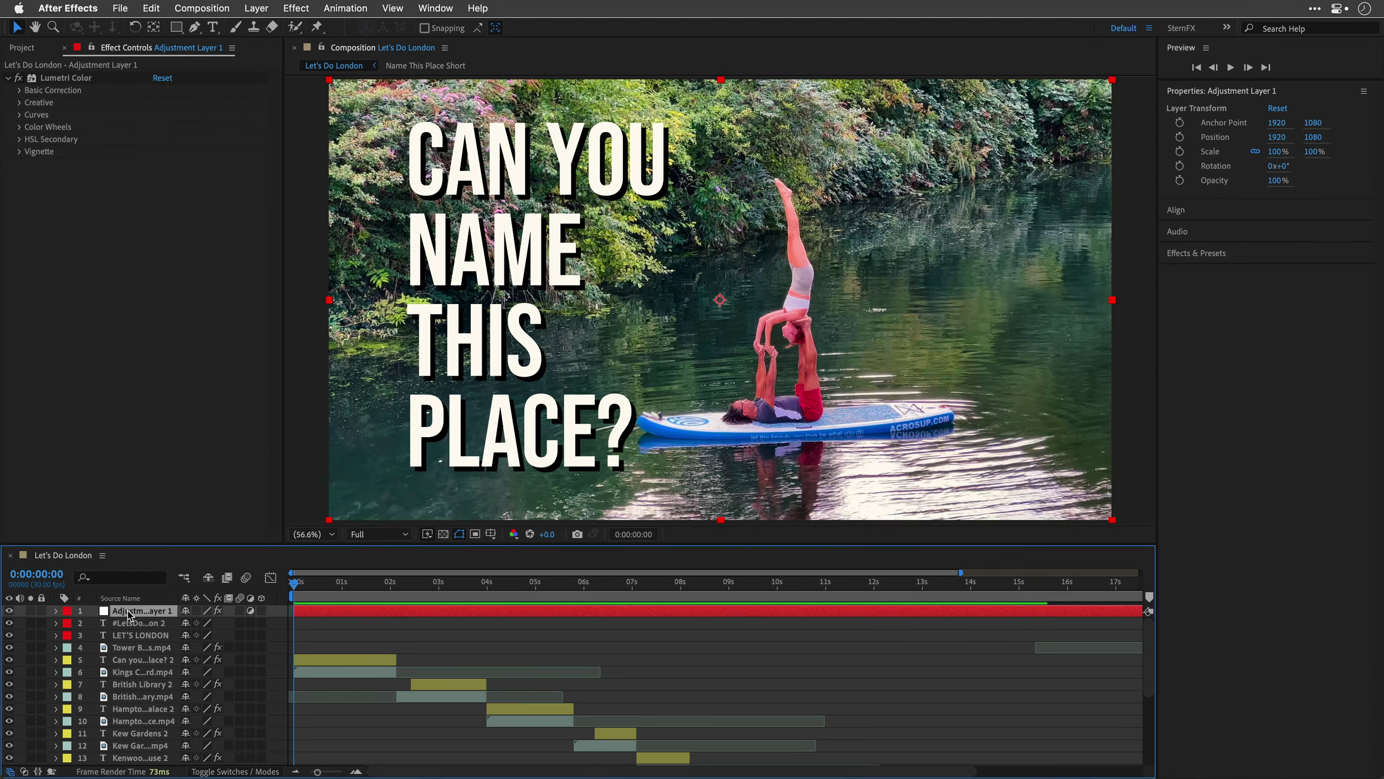
{"action": "key", "text": "Return"}
{"action": "type", "text": "cc"}
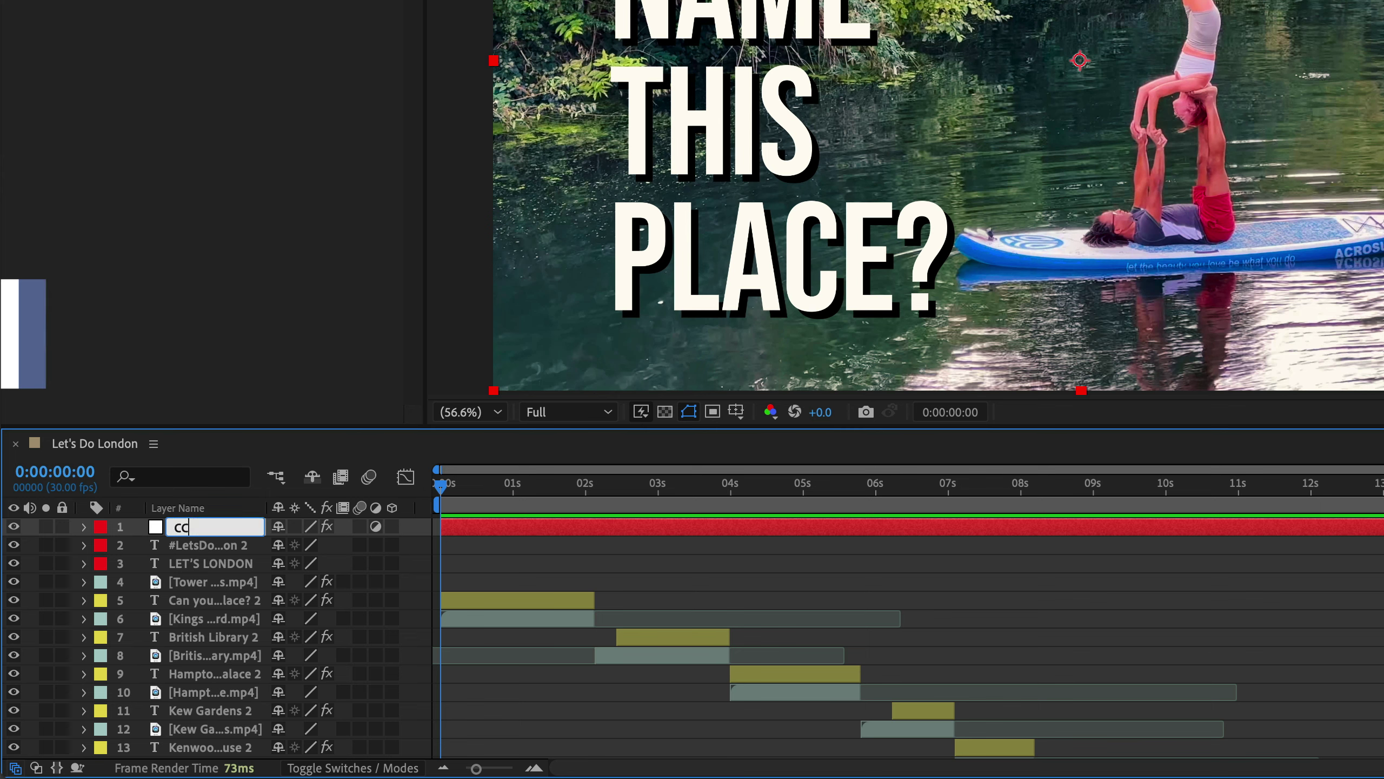
{"action": "key", "text": "Return"}
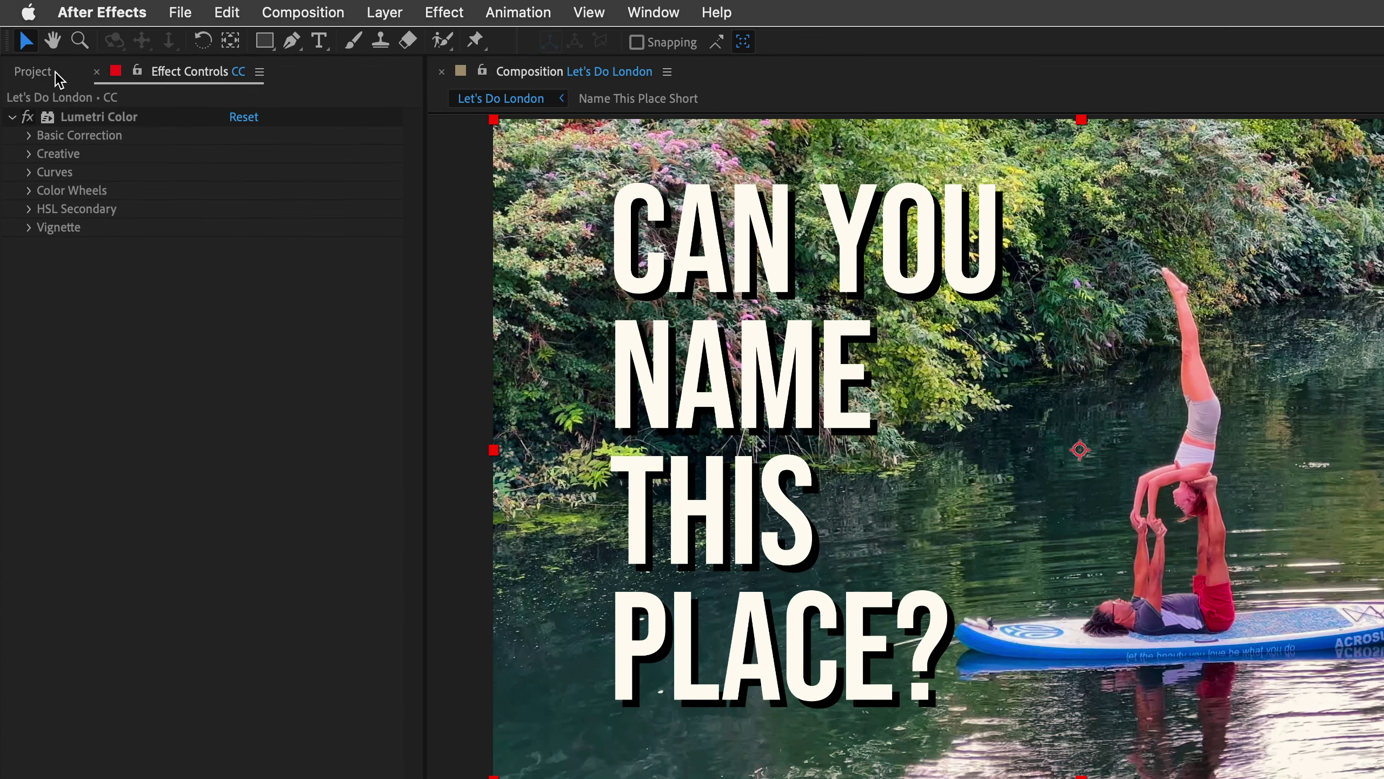
Step: Put all the footage and audio clips into a new Project folder named 'Source Files'
{"action": "left_click", "coordinate": [34, 71]}
{"action": "left_click", "coordinate": [110, 268]}
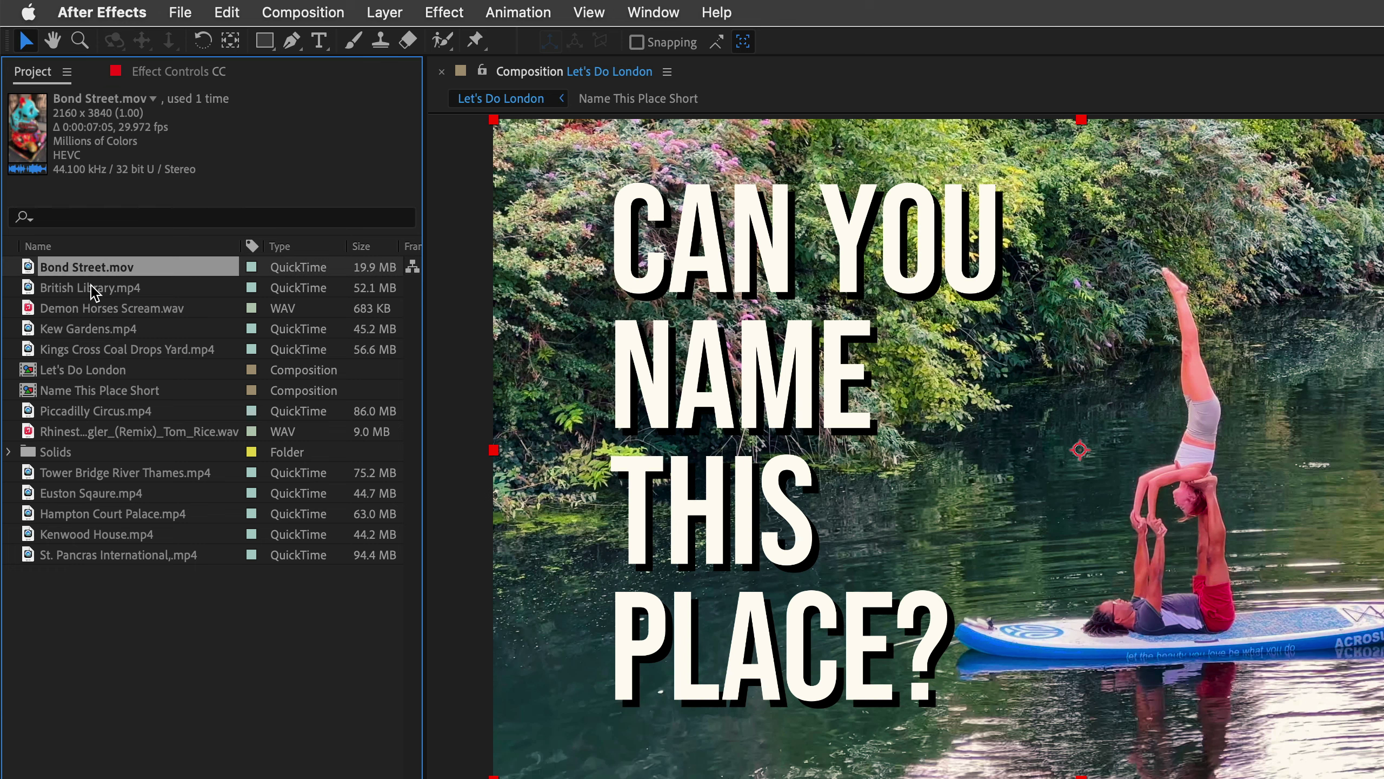
{"action": "left_click", "coordinate": [93, 308], "text": "super"}
{"action": "left_click", "coordinate": [91, 349], "text": "super"}
{"action": "left_click", "coordinate": [82, 415], "text": "super"}
{"action": "left_click", "coordinate": [85, 472], "text": "super"}
{"action": "left_click", "coordinate": [84, 513], "text": "super"}
{"action": "left_click", "coordinate": [97, 555], "text": "shift"}
{"action": "left_click_drag", "start_coordinate": [97, 546], "coordinate": [42, 747]}
{"action": "type", "text": "Source File"}
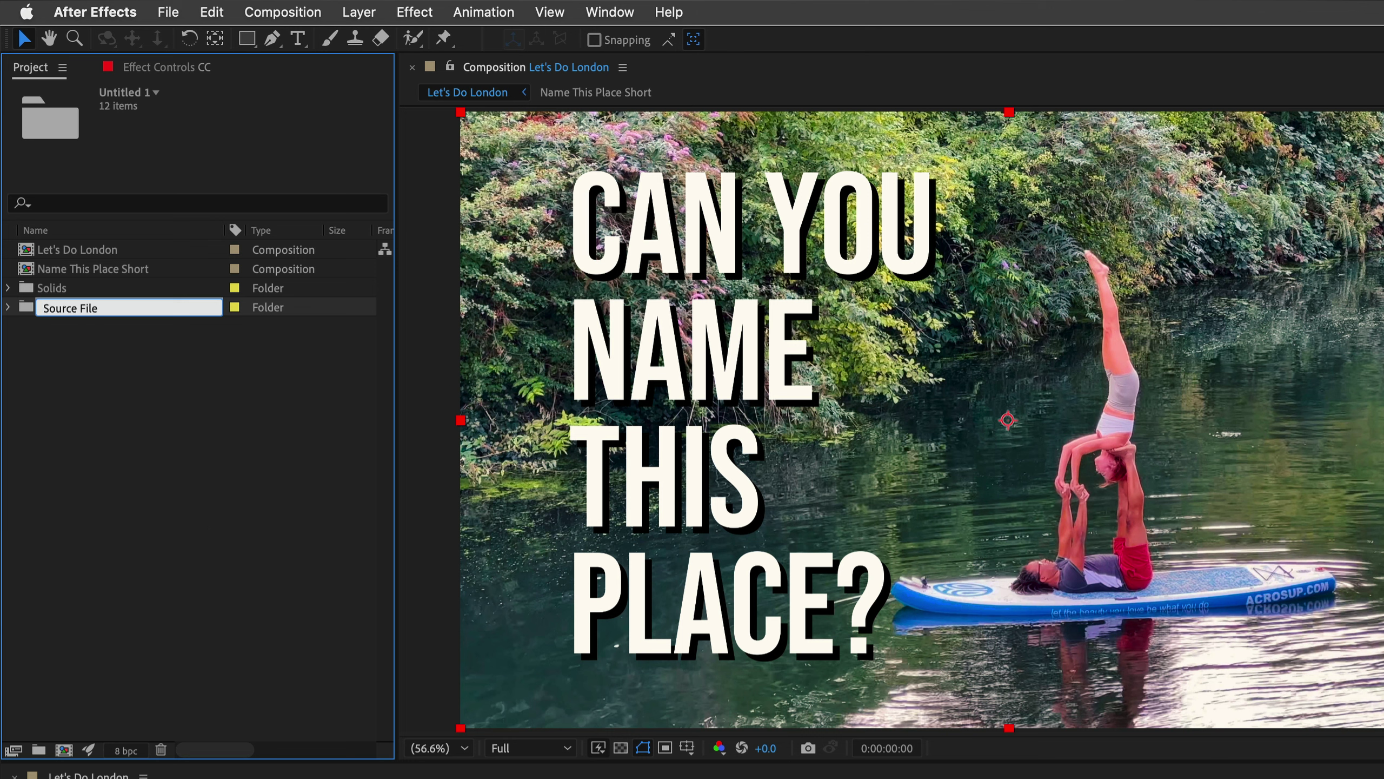
{"action": "type", "text": "s"}
{"action": "key", "text": "Return"}
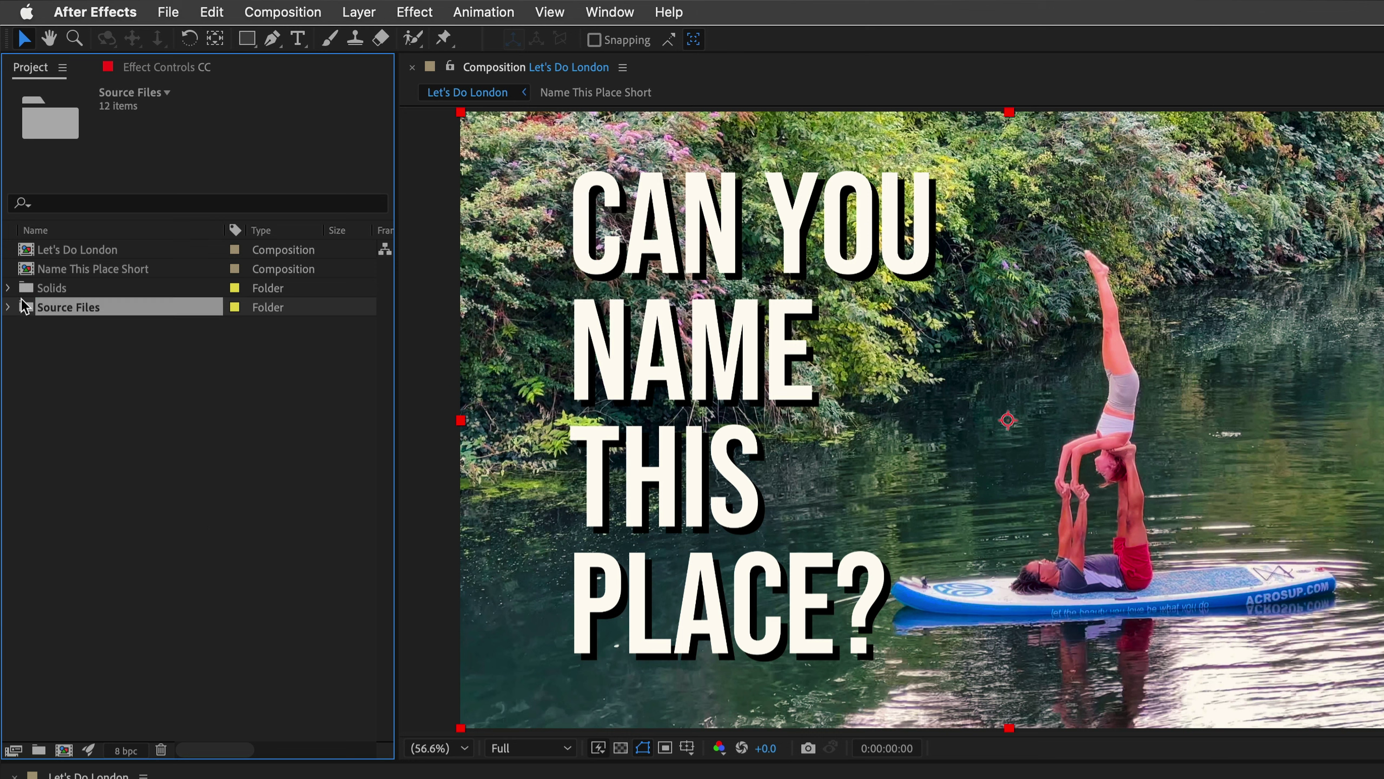
Step: Delete the nine Adjust solids from the Solids folder
{"action": "left_click", "coordinate": [10, 287]}
{"action": "left_click", "coordinate": [55, 289]}
{"action": "left_click", "coordinate": [82, 467], "text": "shift"}
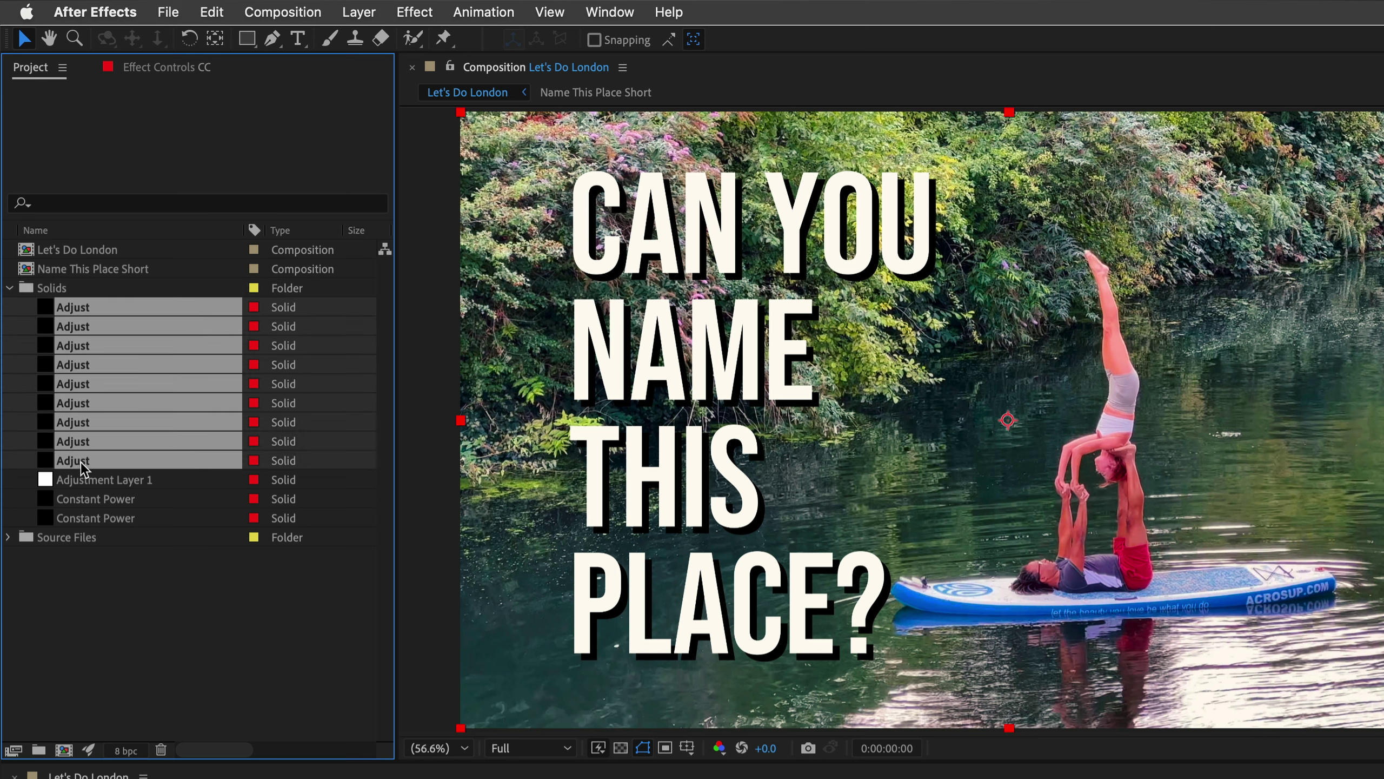
{"action": "key", "text": "Delete"}
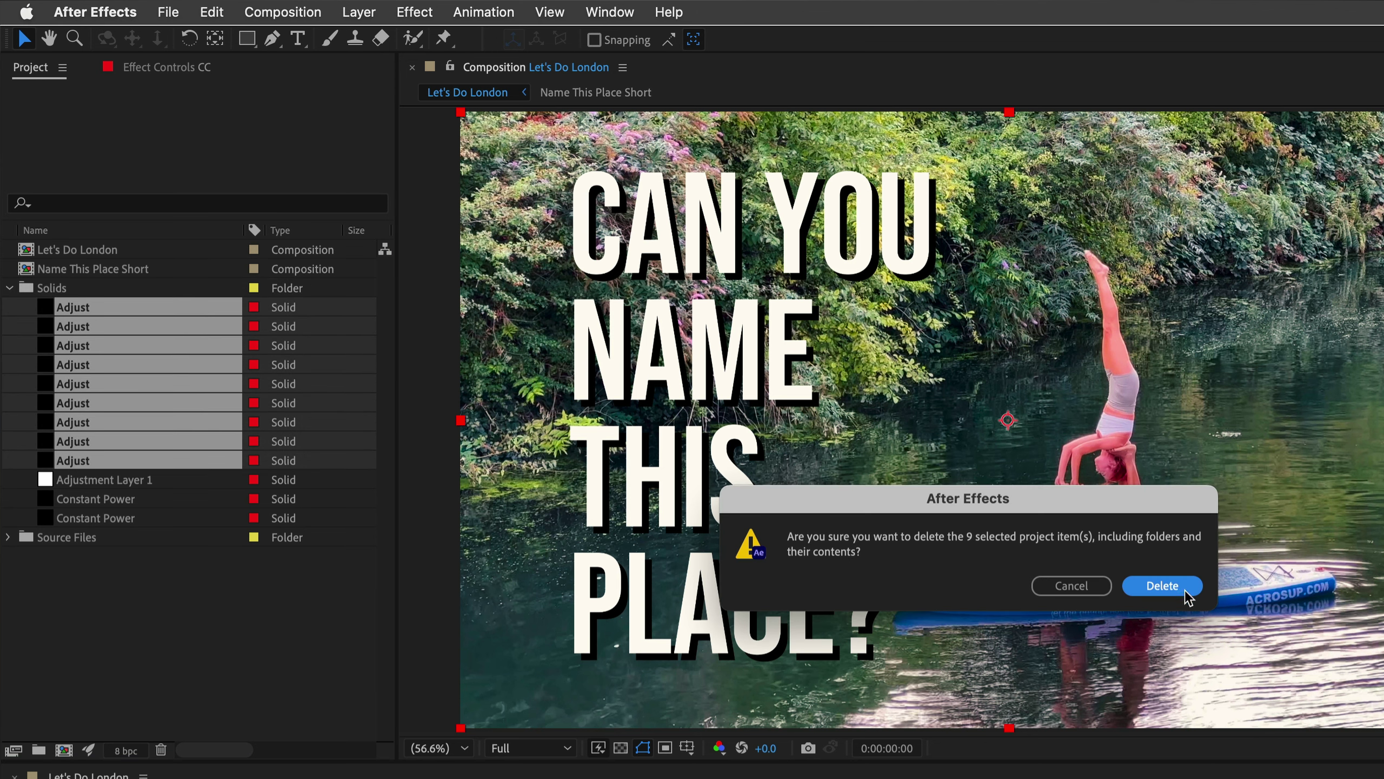
{"action": "left_click", "coordinate": [1182, 588]}
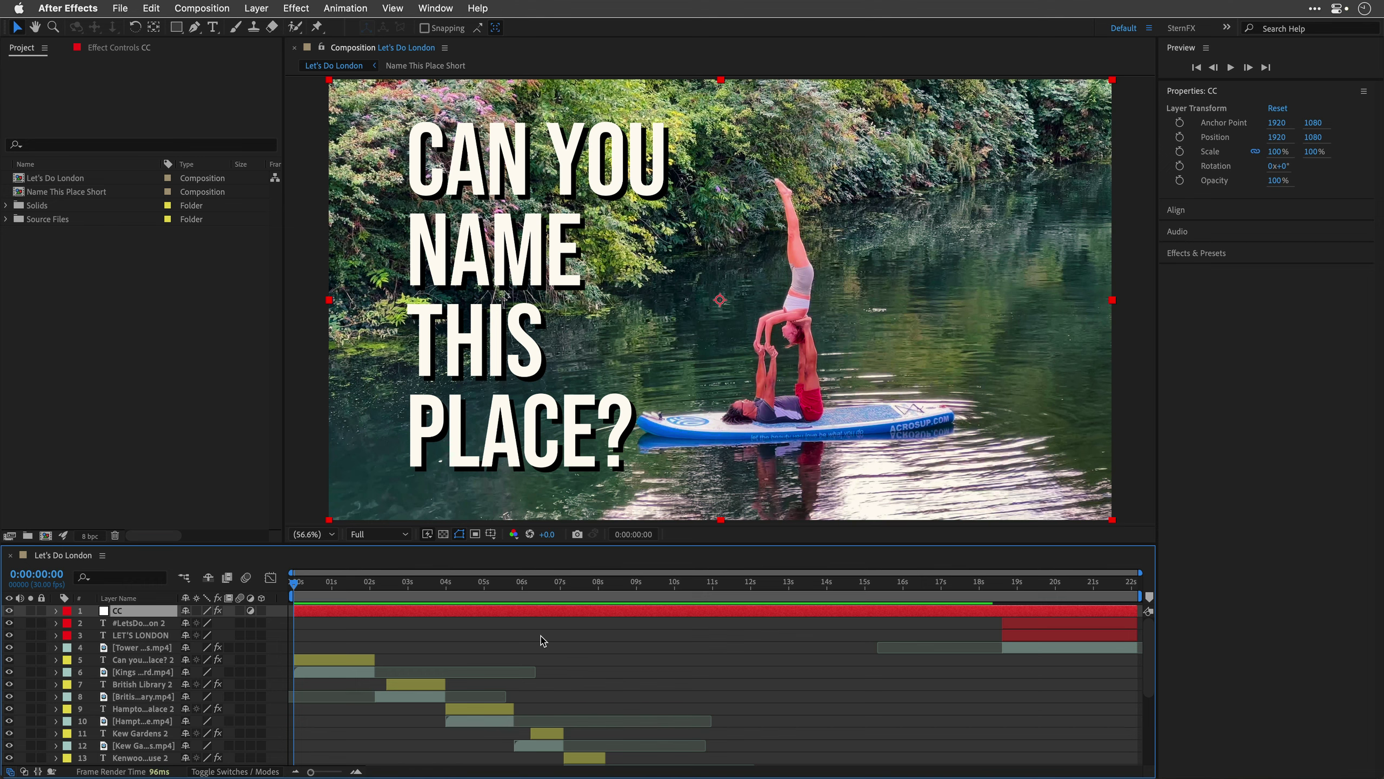
Step: Select every yellow-labelled title layer using the label group selection
{"action": "left_click", "coordinate": [143, 664]}
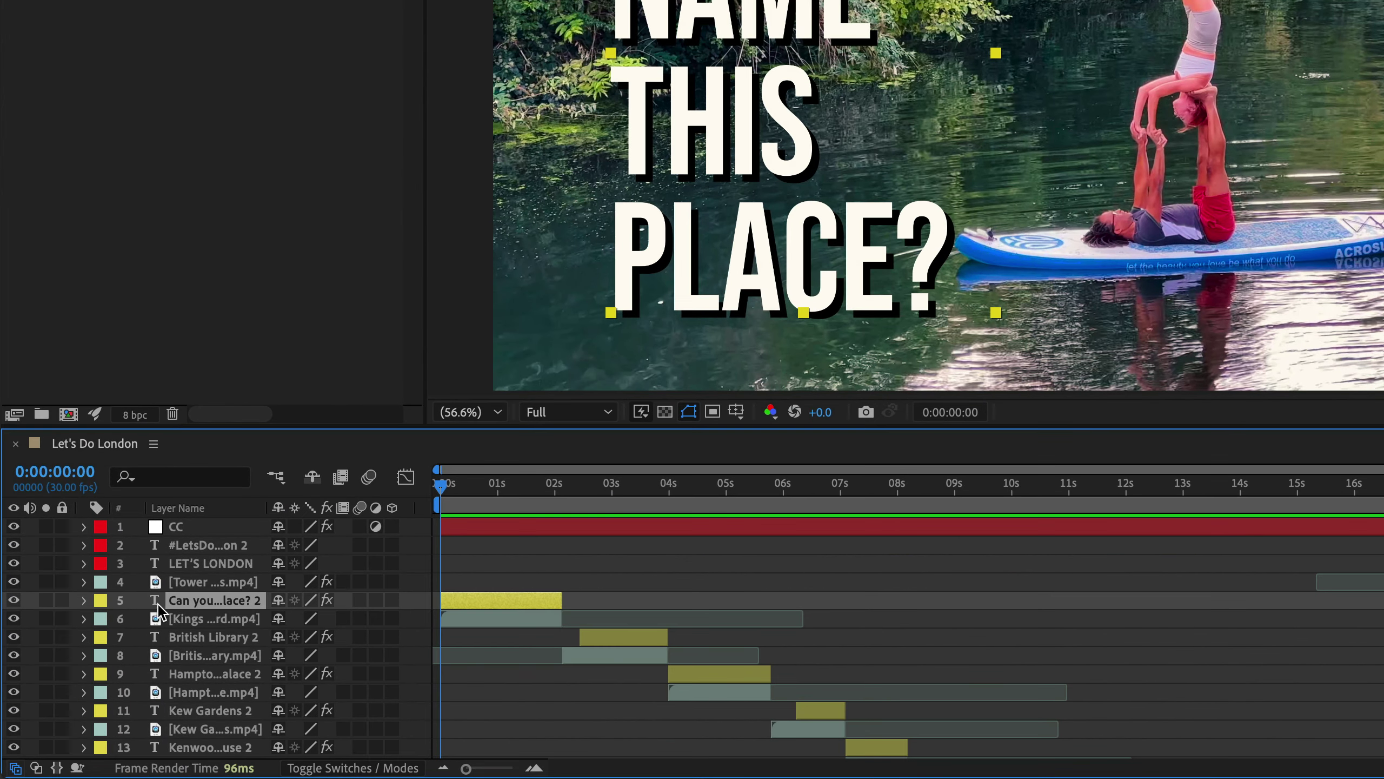
{"action": "left_click", "coordinate": [99, 602]}
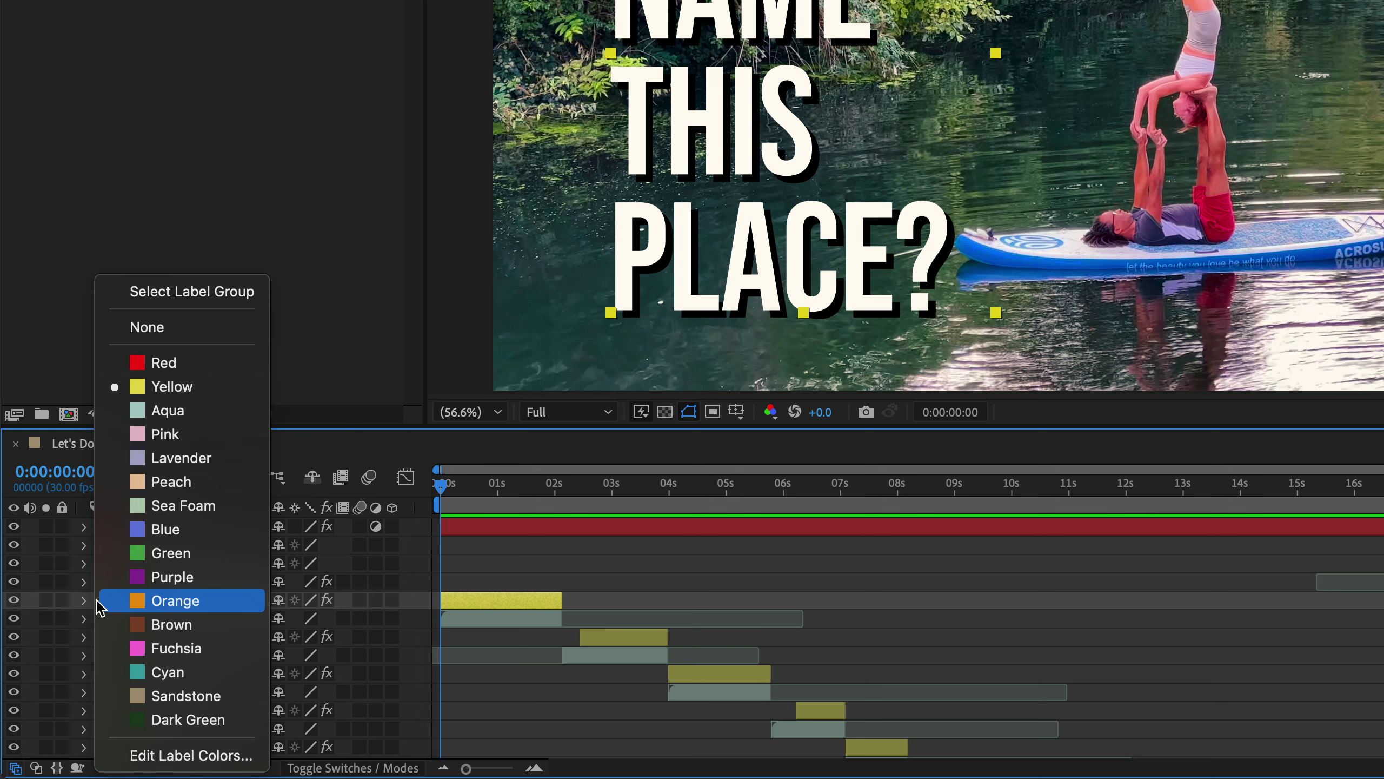
{"action": "left_click", "coordinate": [152, 304]}
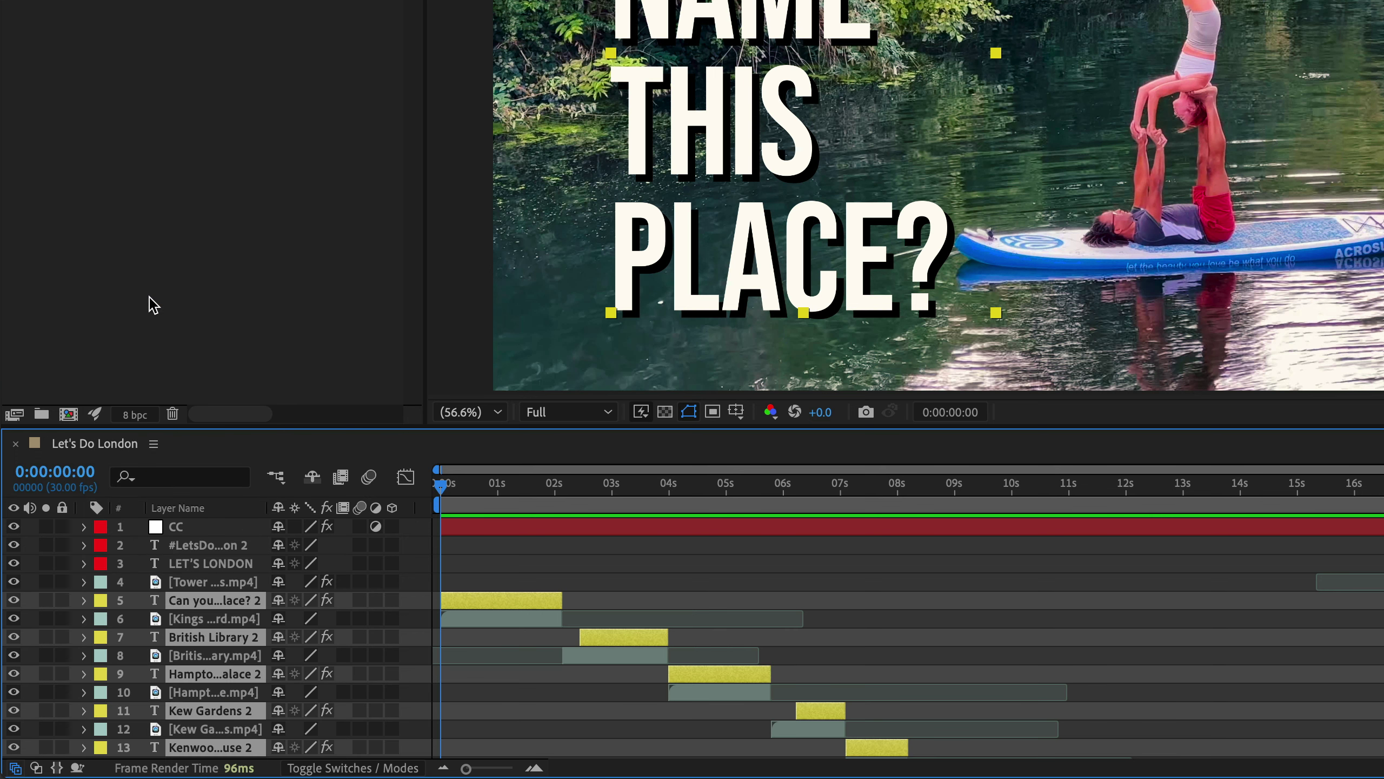
{"action": "scroll", "coordinate": [512, 607], "scroll_direction": "down", "scroll_amount": 2}
{"action": "scroll", "coordinate": [518, 615], "scroll_direction": "down", "scroll_amount": 2}
{"action": "scroll", "coordinate": [518, 618], "scroll_direction": "down", "scroll_amount": 2}
{"action": "scroll", "coordinate": [521, 619], "scroll_direction": "down", "scroll_amount": 2}
{"action": "scroll", "coordinate": [518, 620], "scroll_direction": "up", "scroll_amount": 3}
{"action": "scroll", "coordinate": [518, 620], "scroll_direction": "up", "scroll_amount": 1}
{"action": "scroll", "coordinate": [519, 620], "scroll_direction": "up", "scroll_amount": 1}
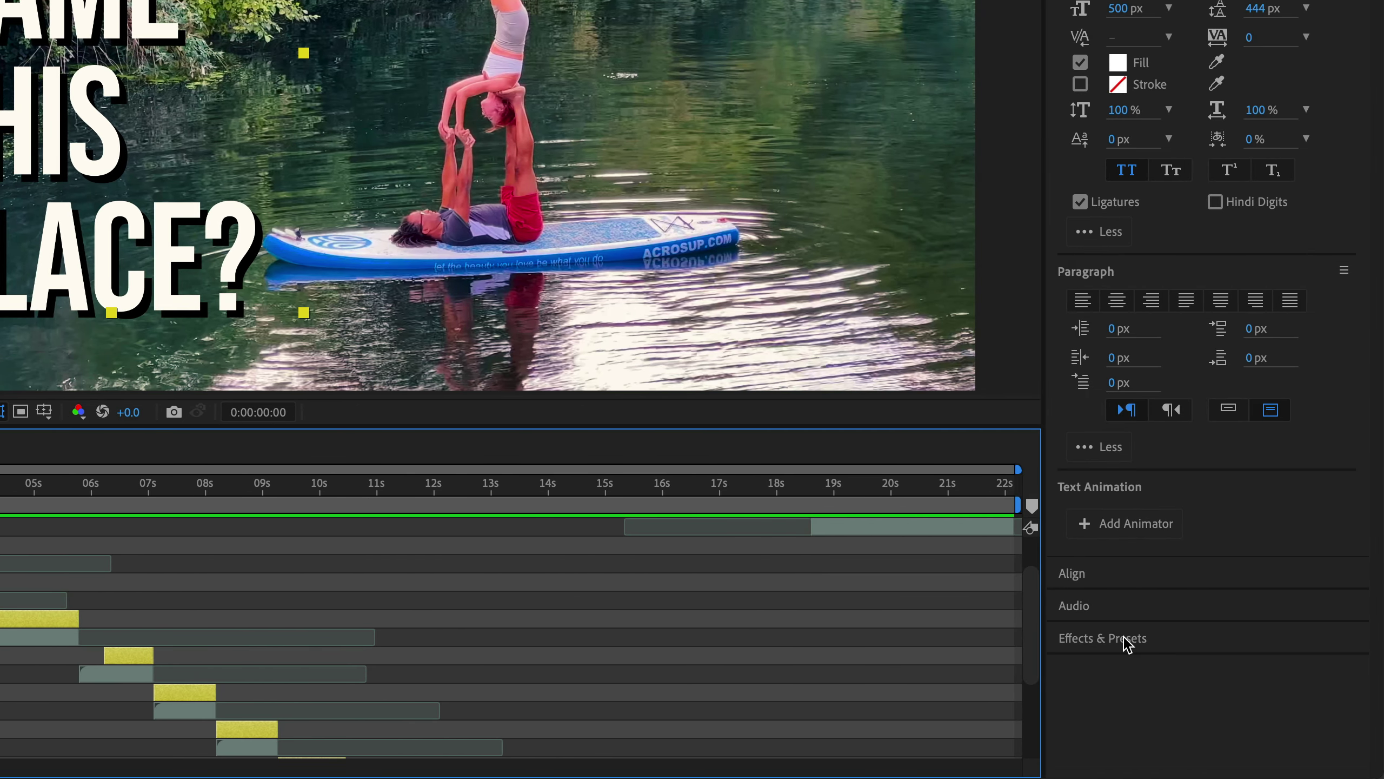
Step: Expand Animation Presets > Adobe Express > In in Effects & Presets
{"action": "left_click", "coordinate": [1124, 638]}
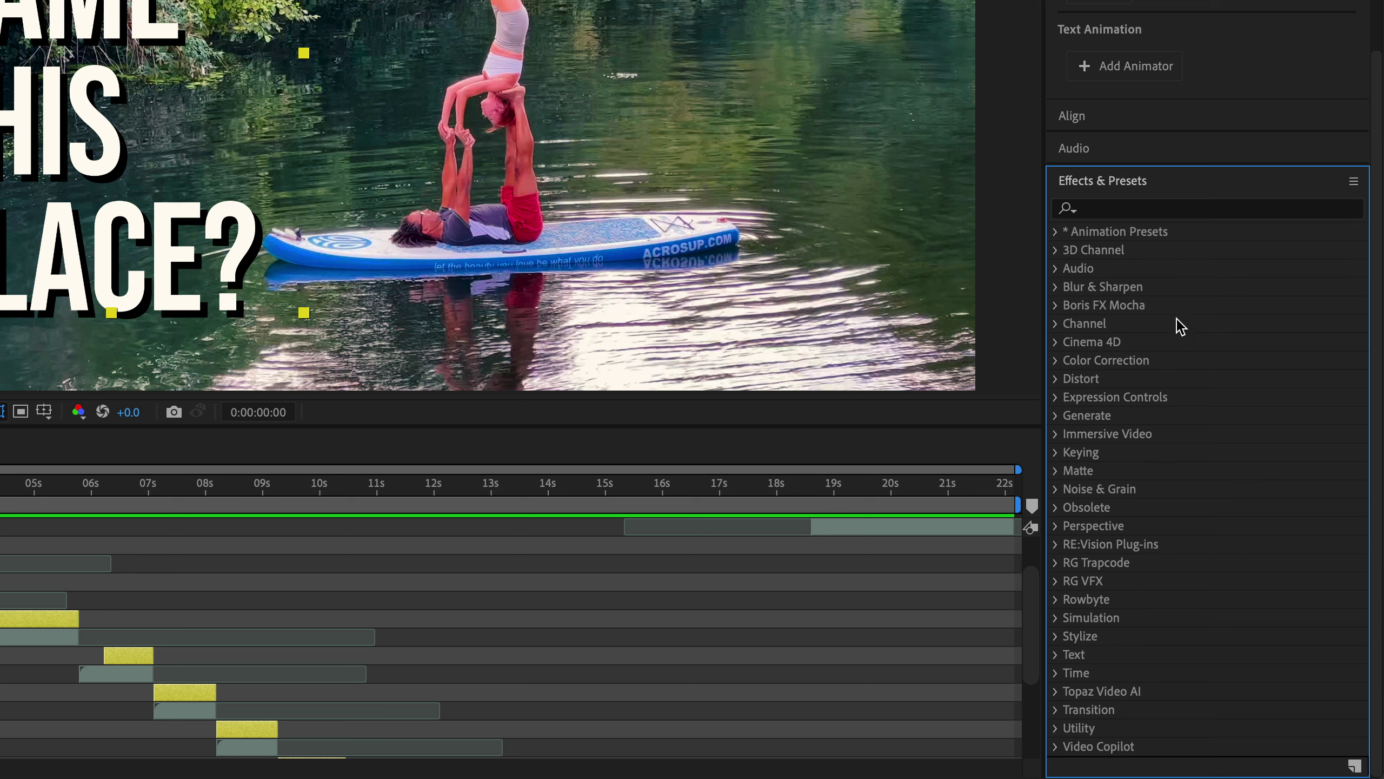
{"action": "left_click", "coordinate": [1056, 232]}
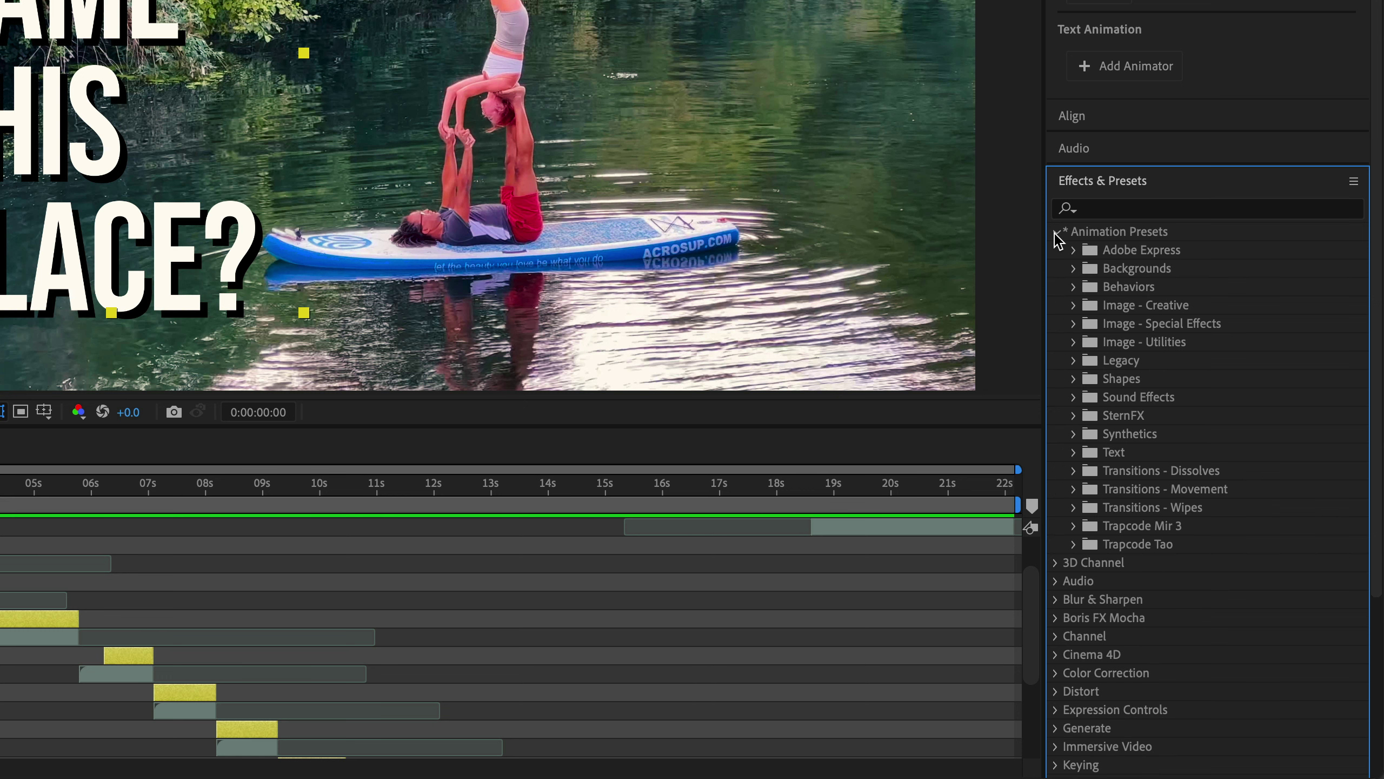
{"action": "left_click", "coordinate": [1073, 251]}
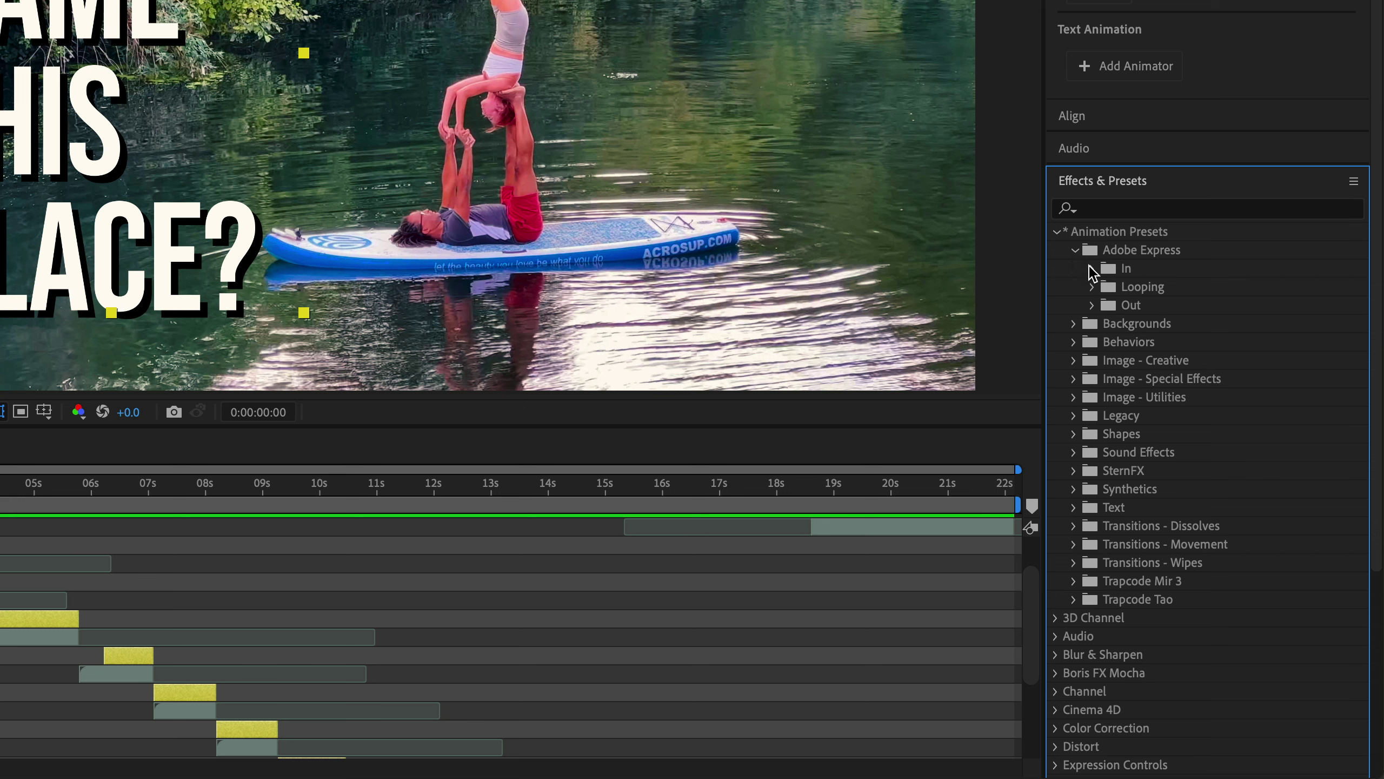
{"action": "left_click", "coordinate": [1091, 268]}
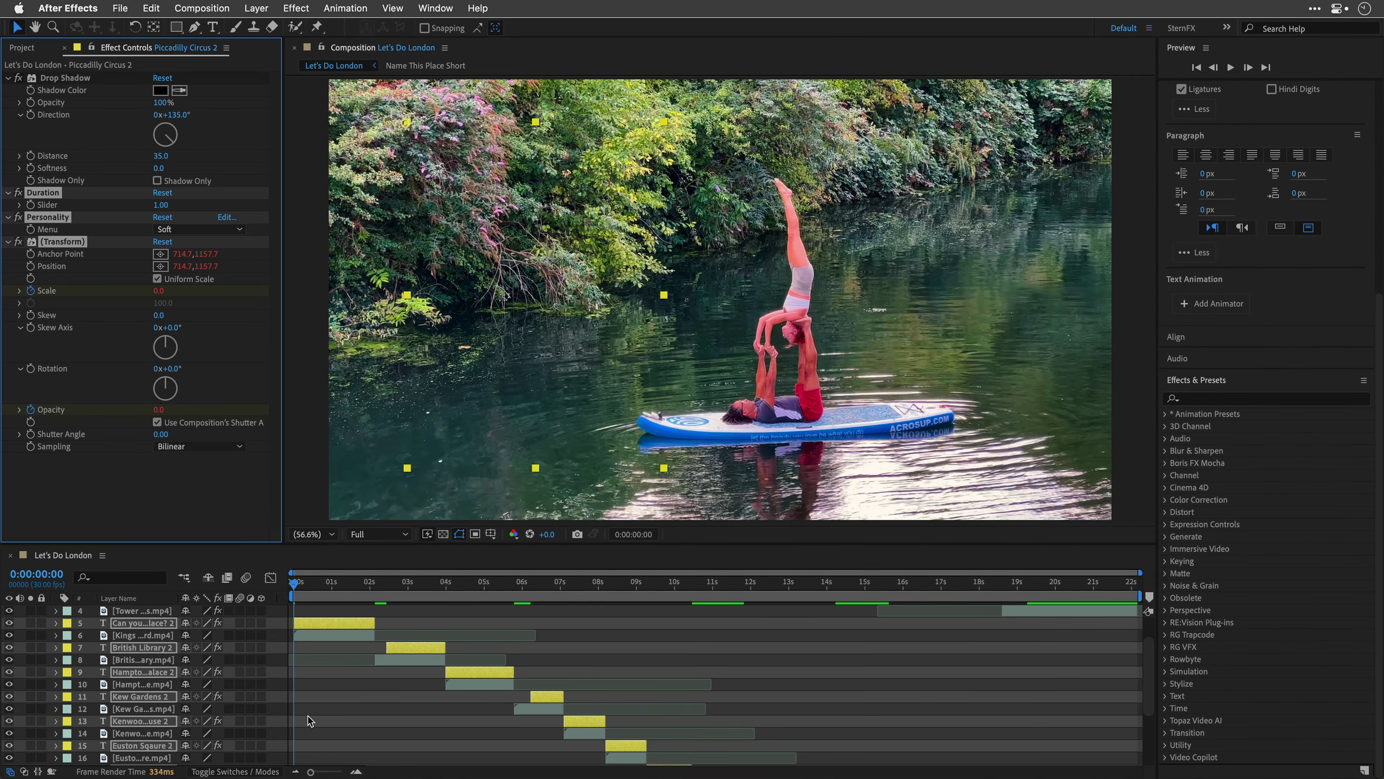
Step: Preview the titles' Adobe Express intro animation, keeping the Soft personality, then return to the start
{"action": "key", "text": "space"}
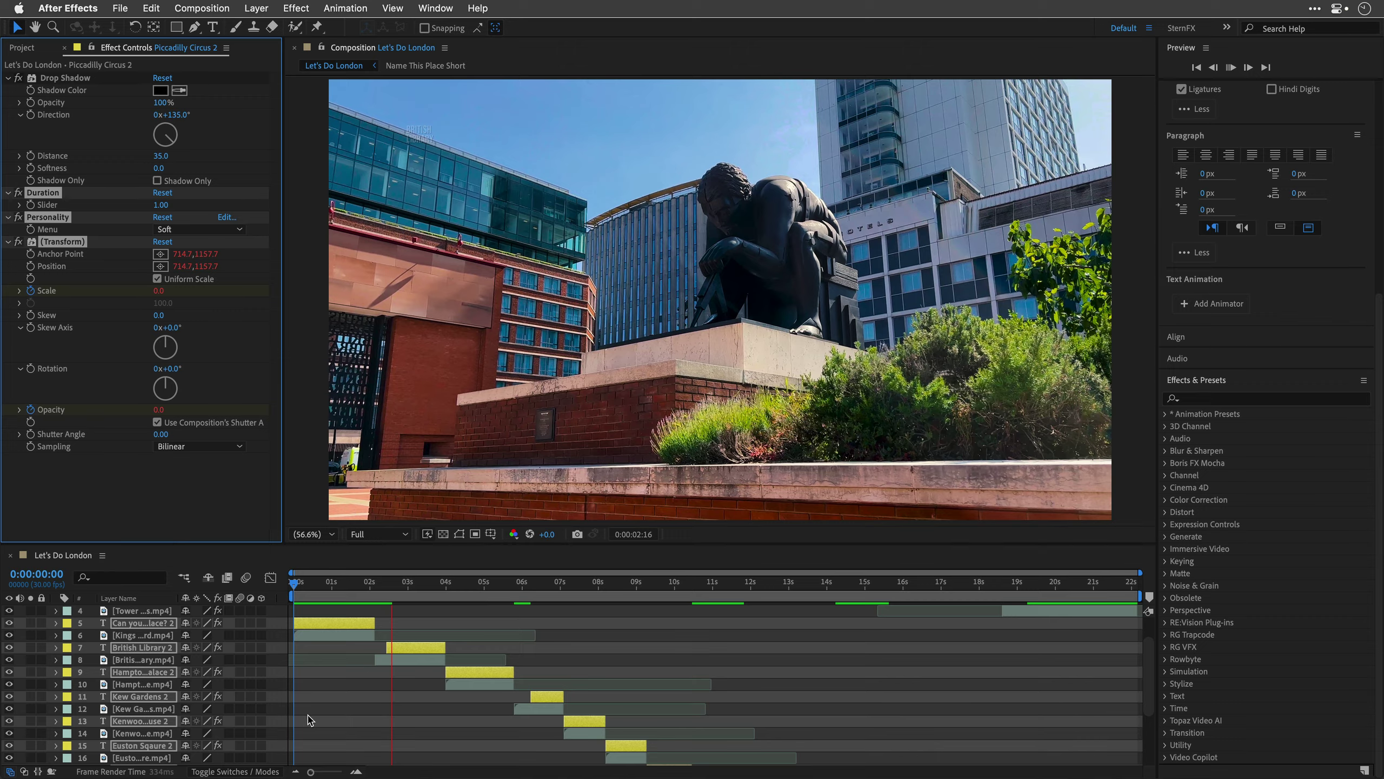
{"action": "key", "text": "space"}
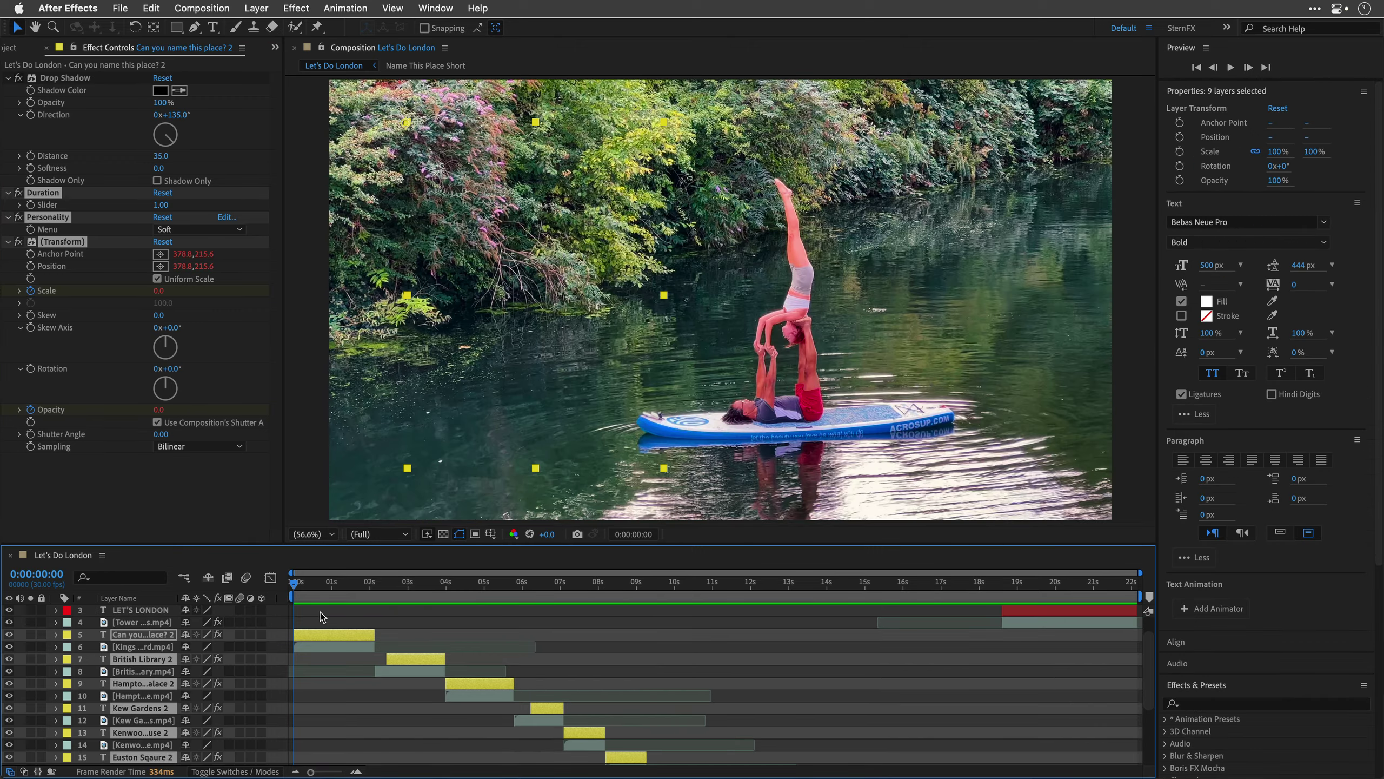
{"action": "key", "text": "space"}
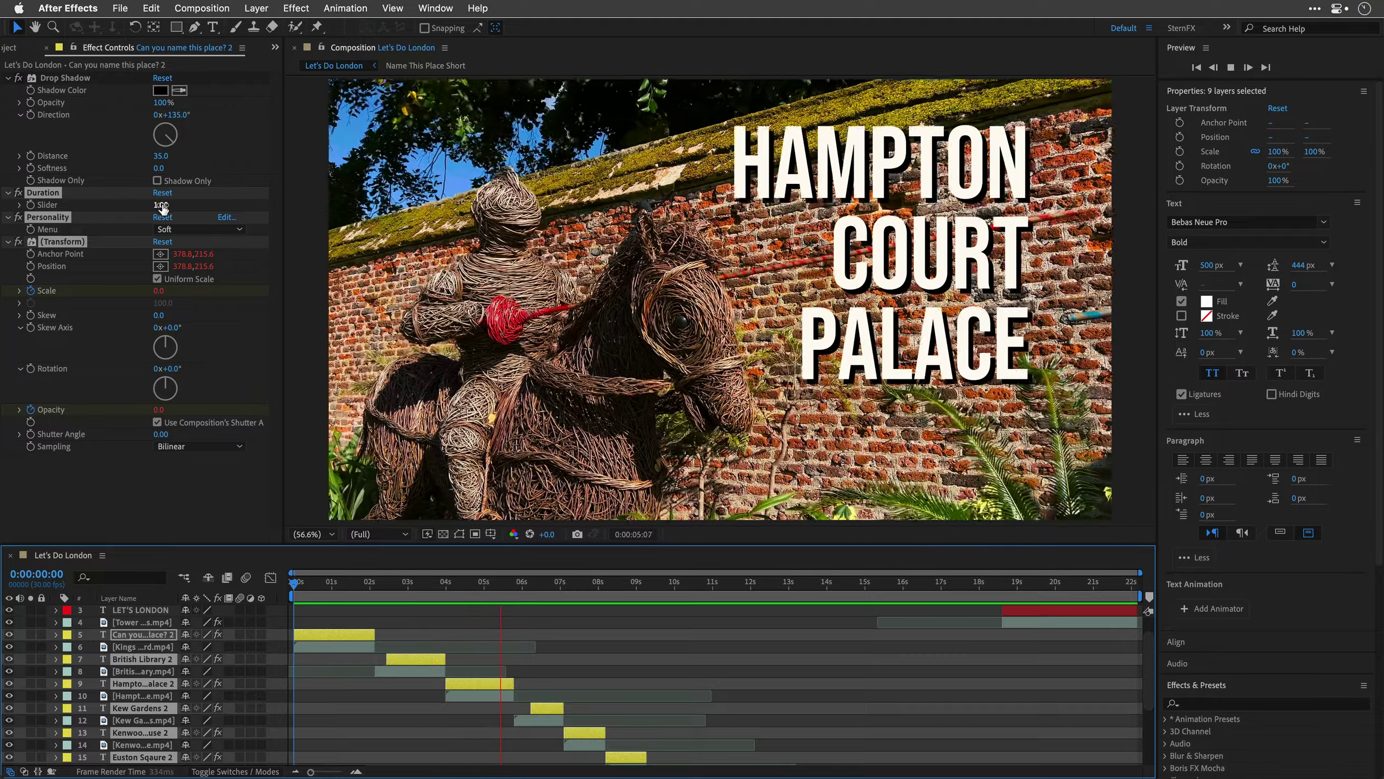
{"action": "left_click", "coordinate": [182, 230]}
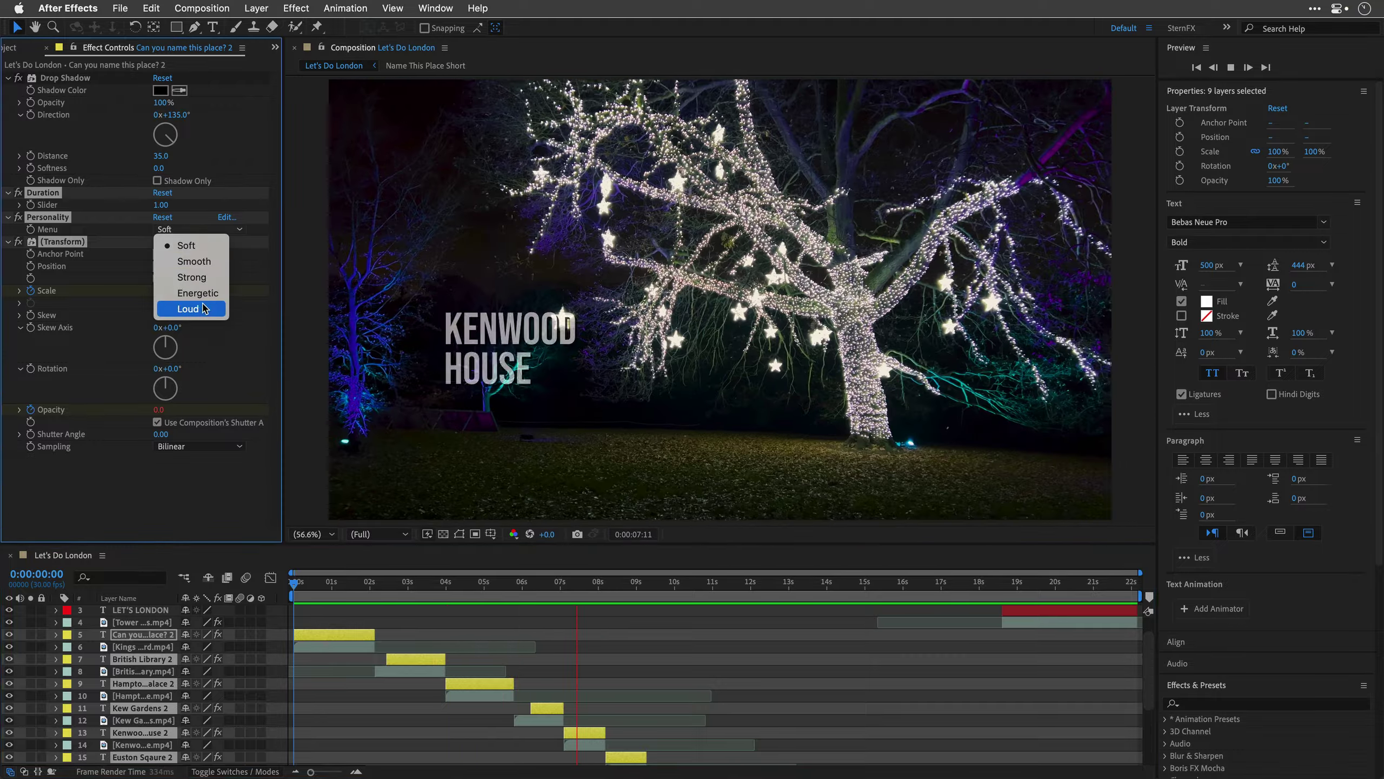
{"action": "left_click", "coordinate": [186, 245]}
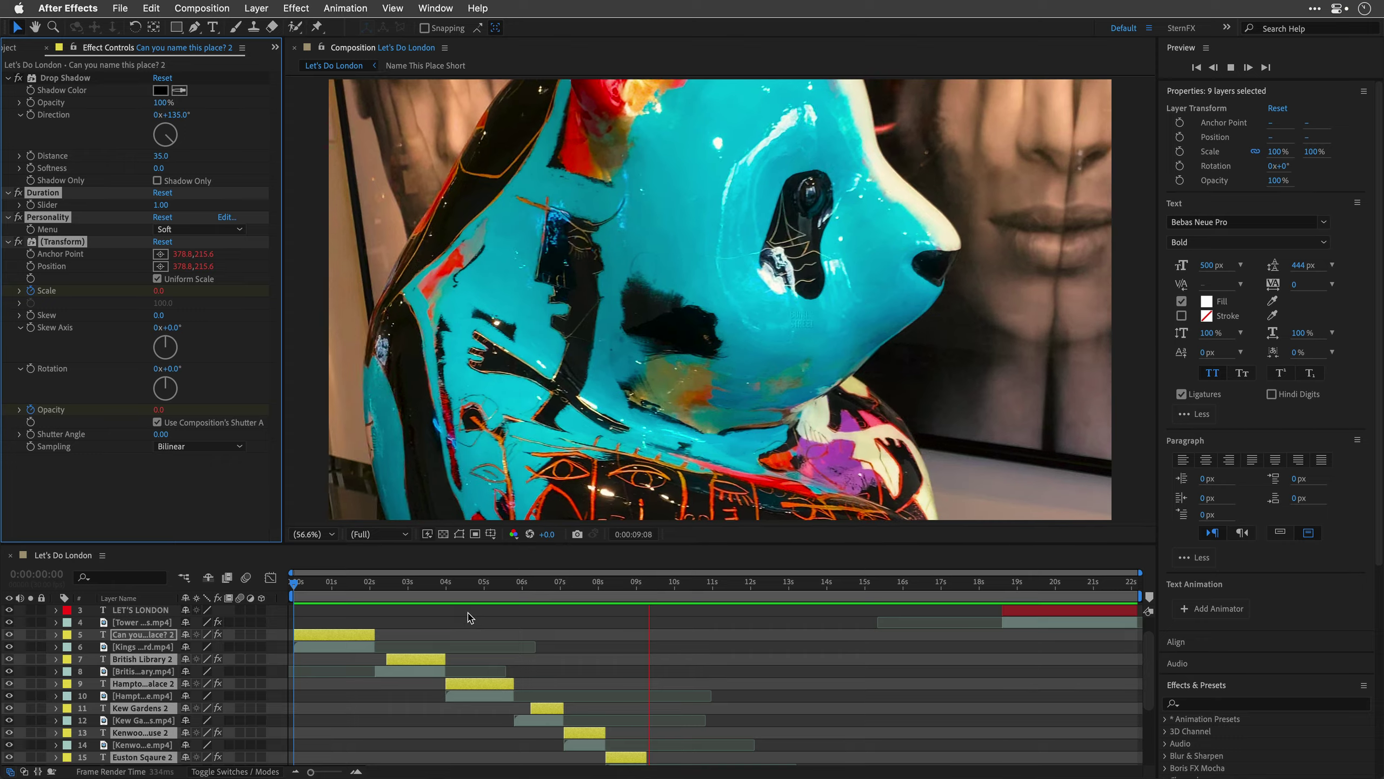
{"action": "key", "text": "space"}
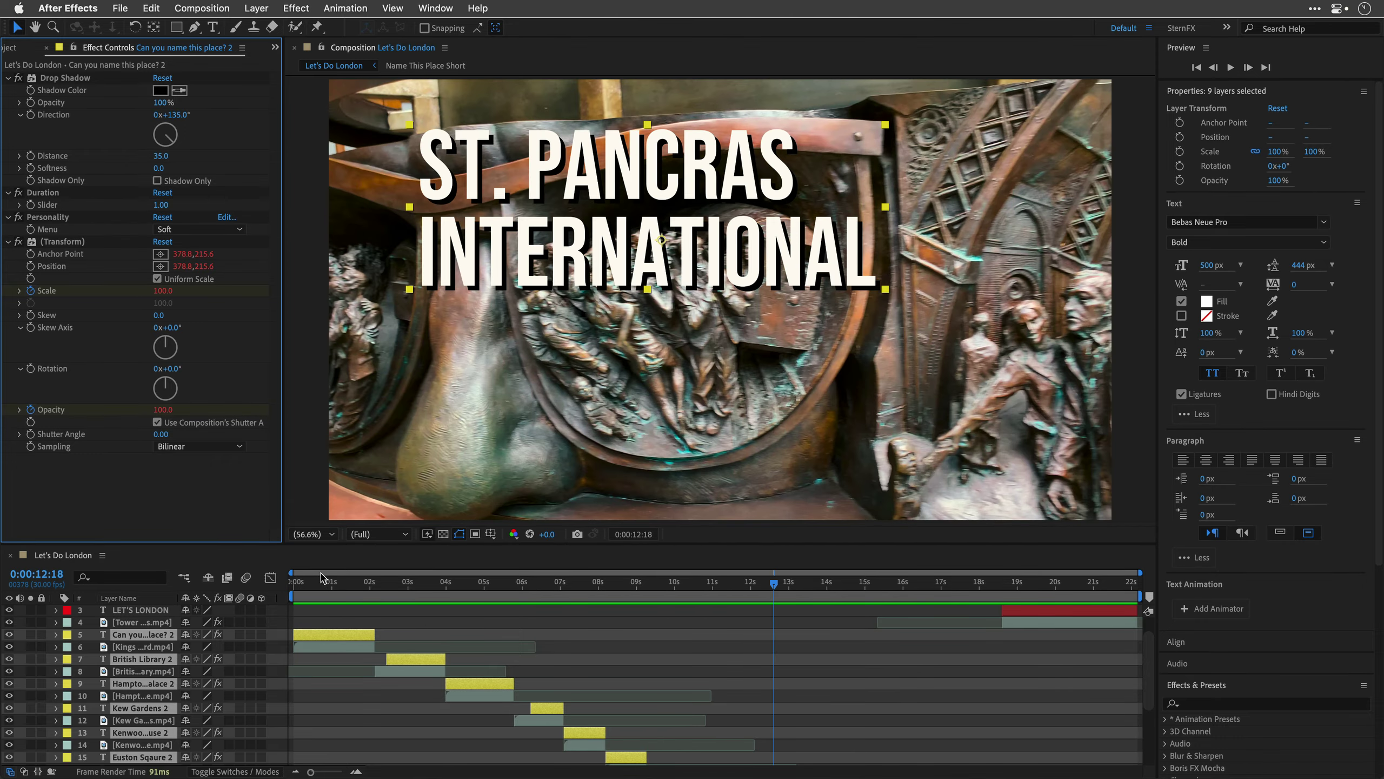
{"action": "left_click_drag", "start_coordinate": [321, 582], "coordinate": [281, 591]}
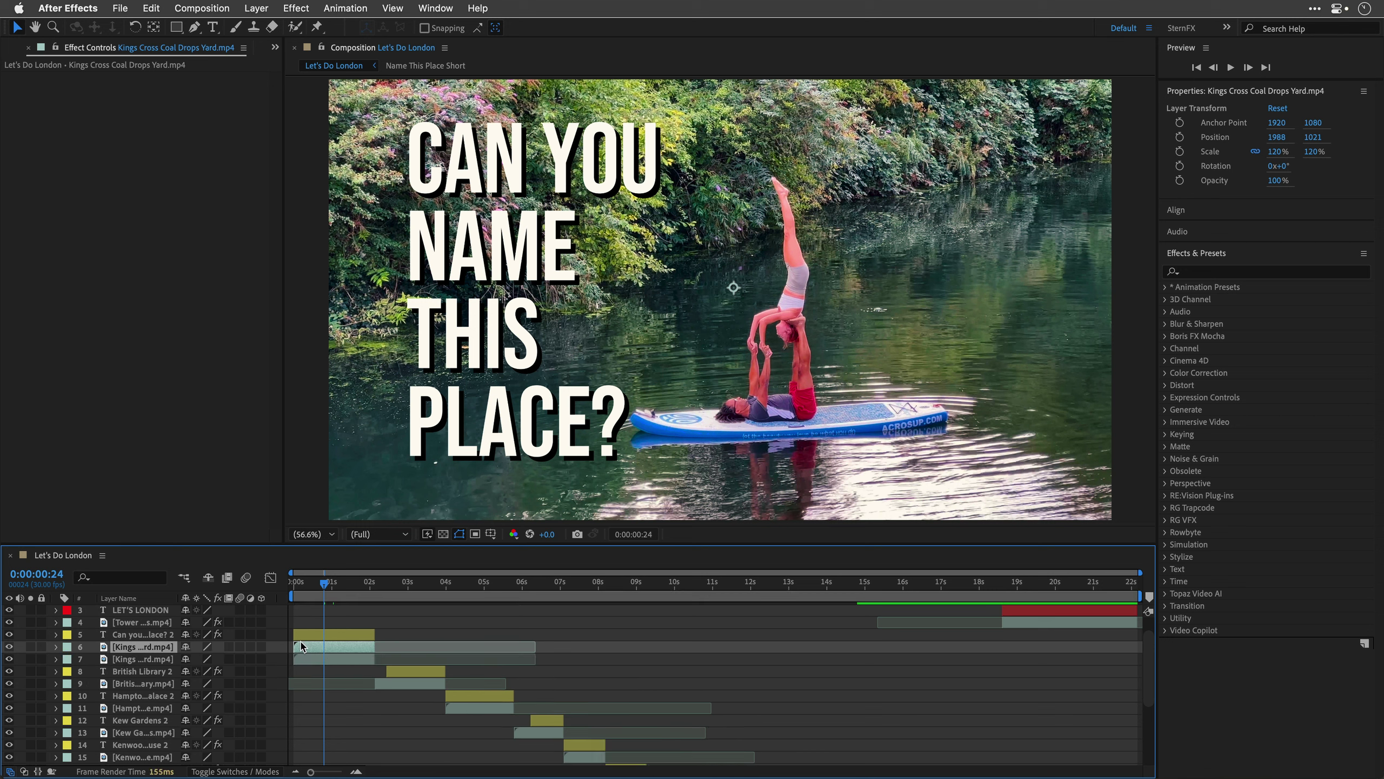
Step: Duplicate the Kings Cross clip, step one frame forward, and switch to the Pen tool zoomed on the board
{"action": "key", "text": "super+bracketright"}
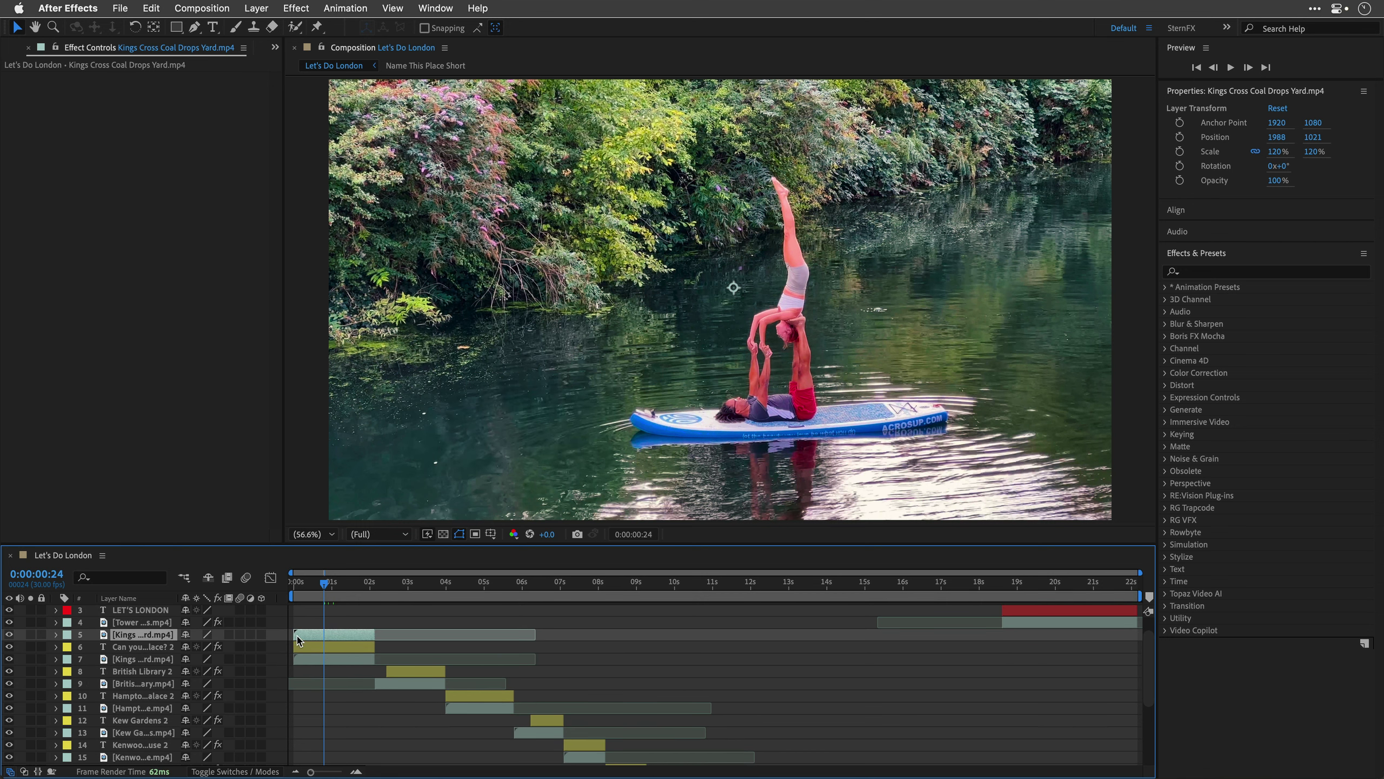
{"action": "key", "text": "Page_Down"}
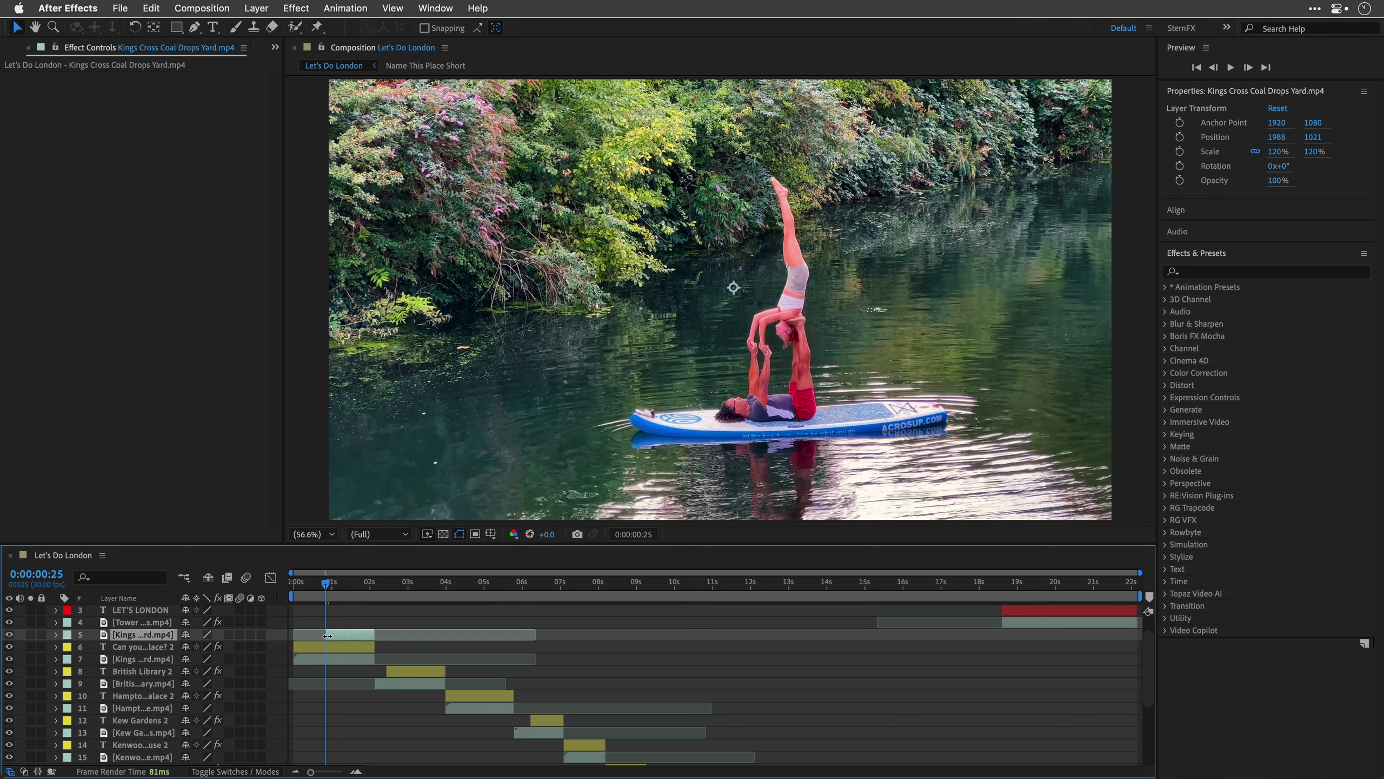
{"action": "left_click", "coordinate": [199, 31]}
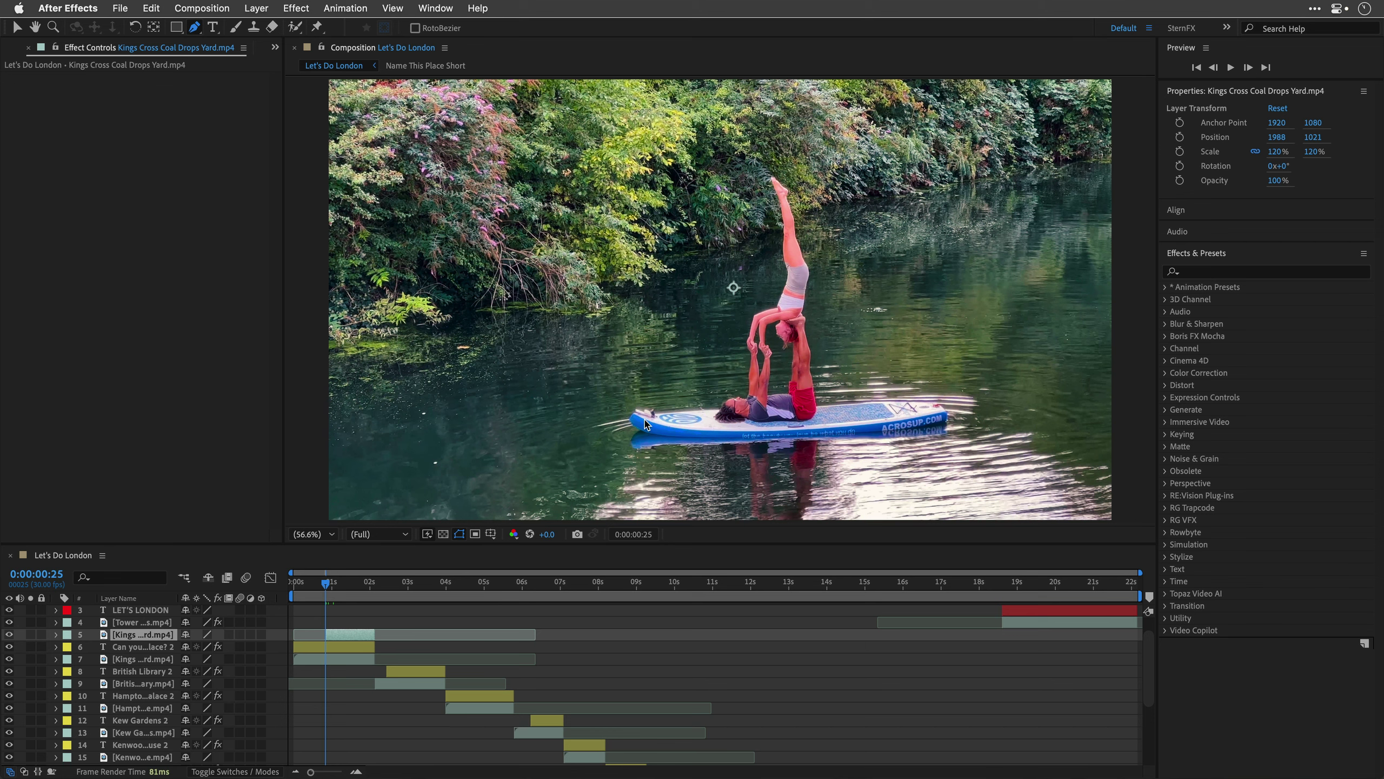
{"action": "scroll", "coordinate": [645, 425], "scroll_direction": "up", "scroll_amount": 2}
{"action": "scroll", "coordinate": [645, 425], "scroll_direction": "up", "scroll_amount": 1}
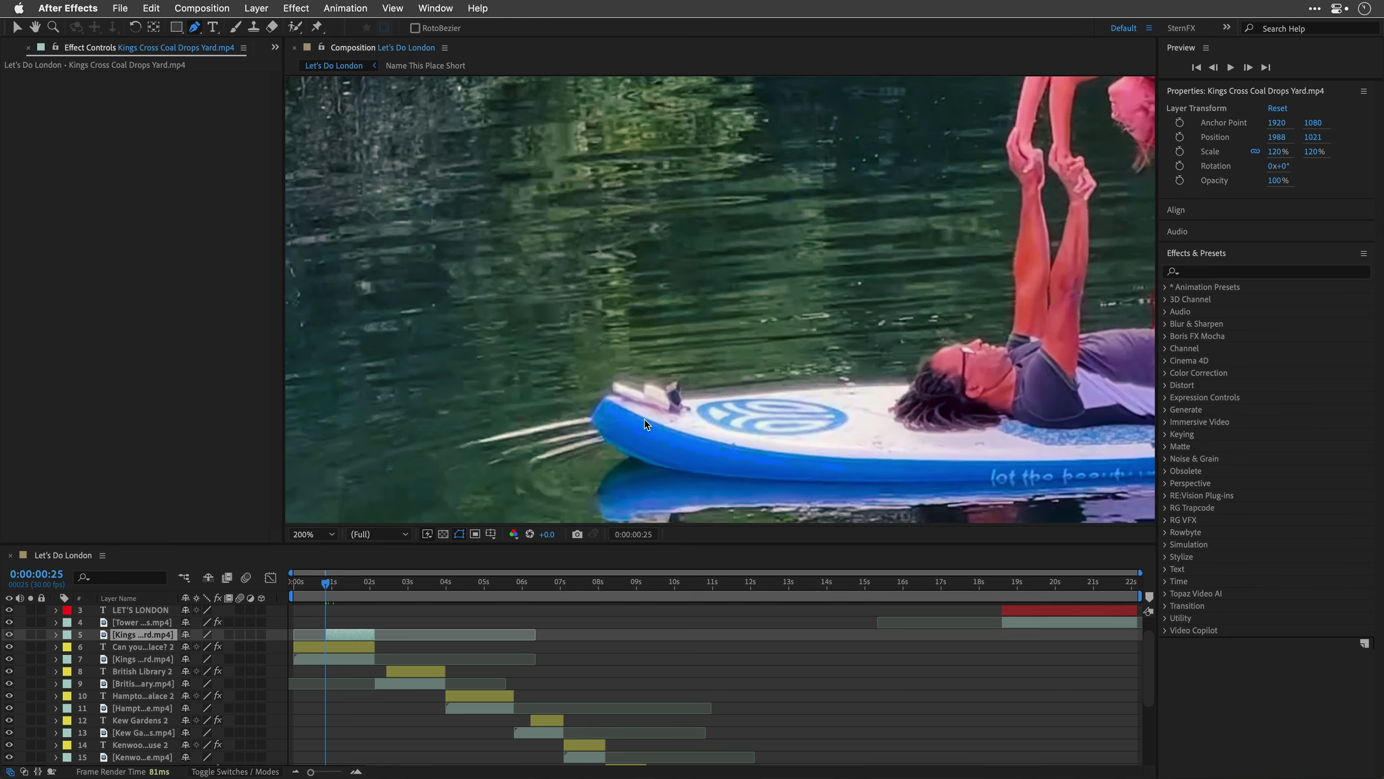
Step: Draw a closed mask around the object on the paddleboard's nose, adjusting a point to fit
{"action": "left_click", "coordinate": [674, 381]}
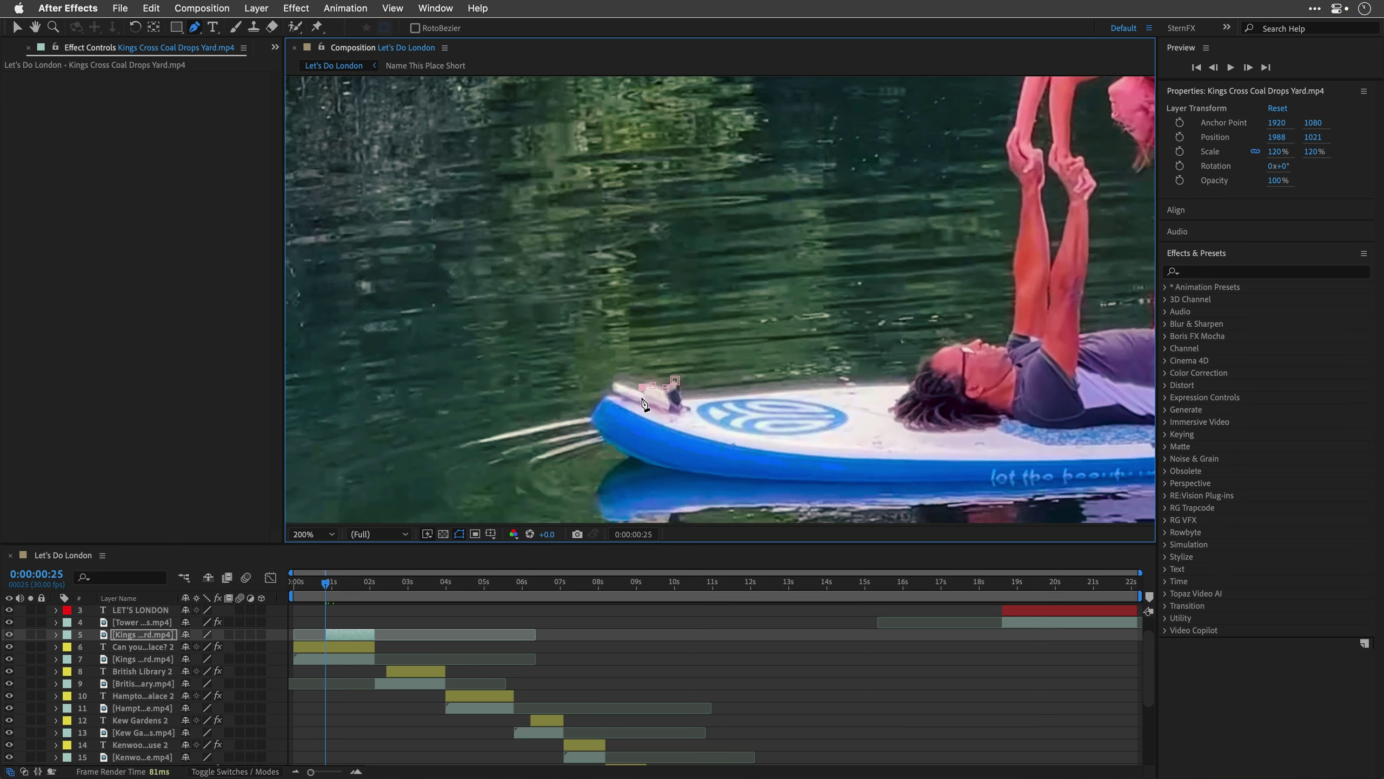
{"action": "scroll", "coordinate": [646, 401], "scroll_direction": "up", "scroll_amount": 2}
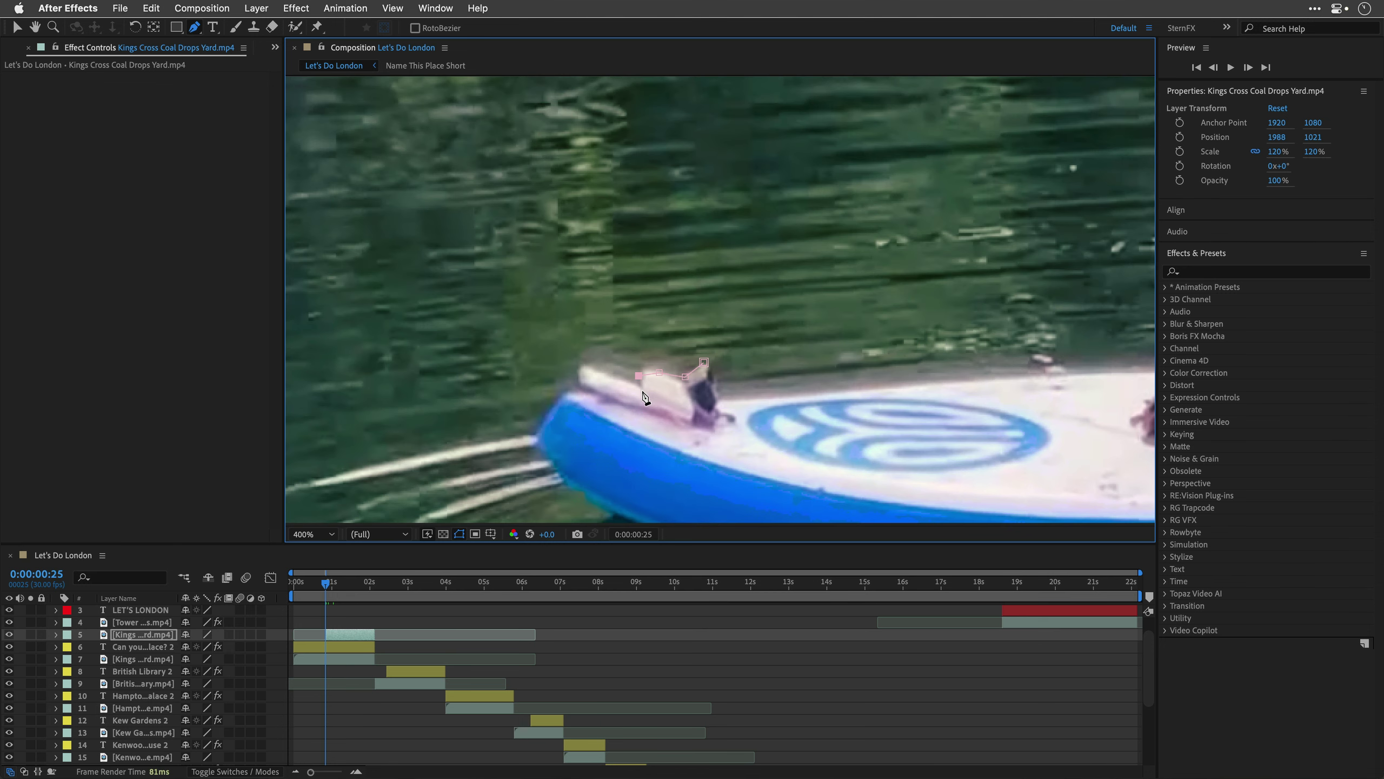
{"action": "left_click", "coordinate": [587, 368]}
{"action": "left_click", "coordinate": [599, 500]}
{"action": "left_click", "coordinate": [636, 518]}
{"action": "left_click", "coordinate": [716, 460]}
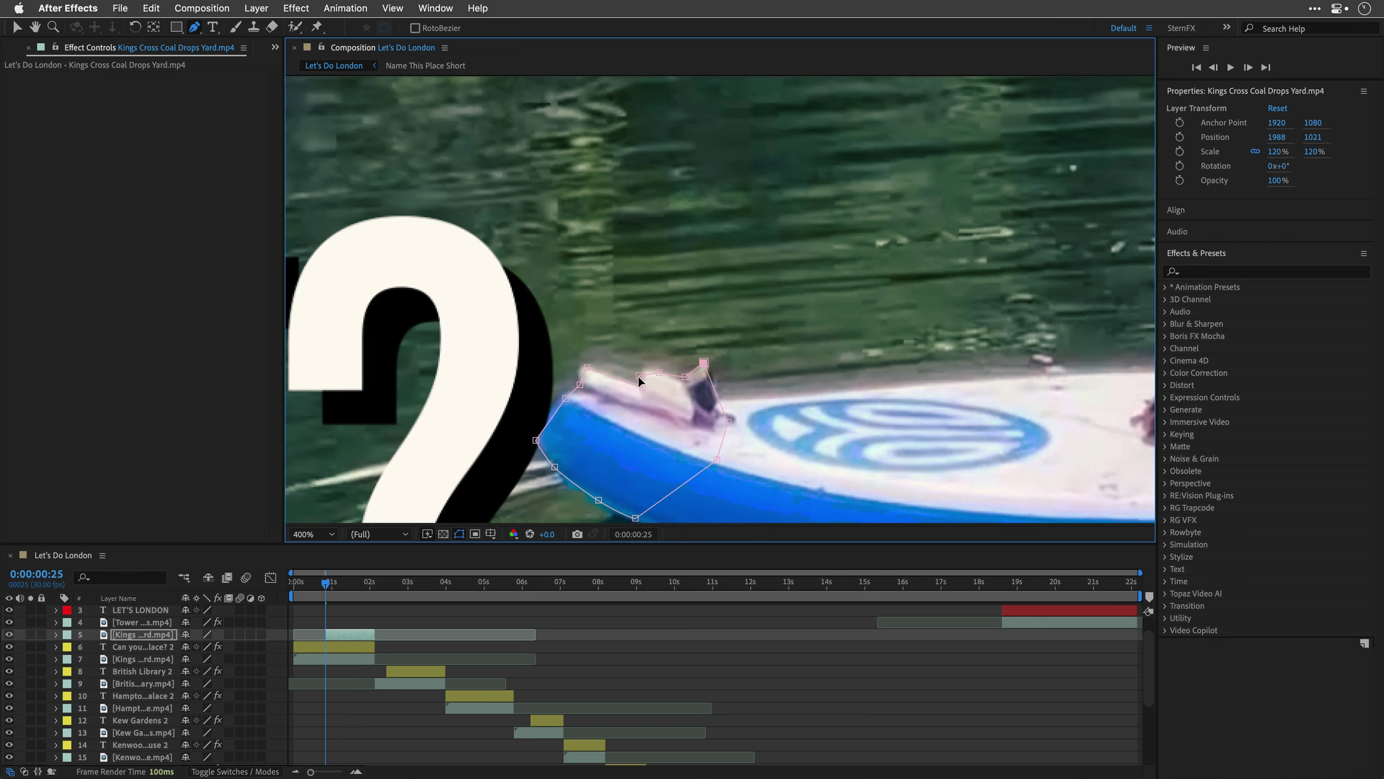
{"action": "left_click_drag", "start_coordinate": [639, 377], "coordinate": [642, 371]}
Step: Track layer 5's Mask 1 forward through the Kings Cross clip
{"action": "left_click", "coordinate": [56, 634]}
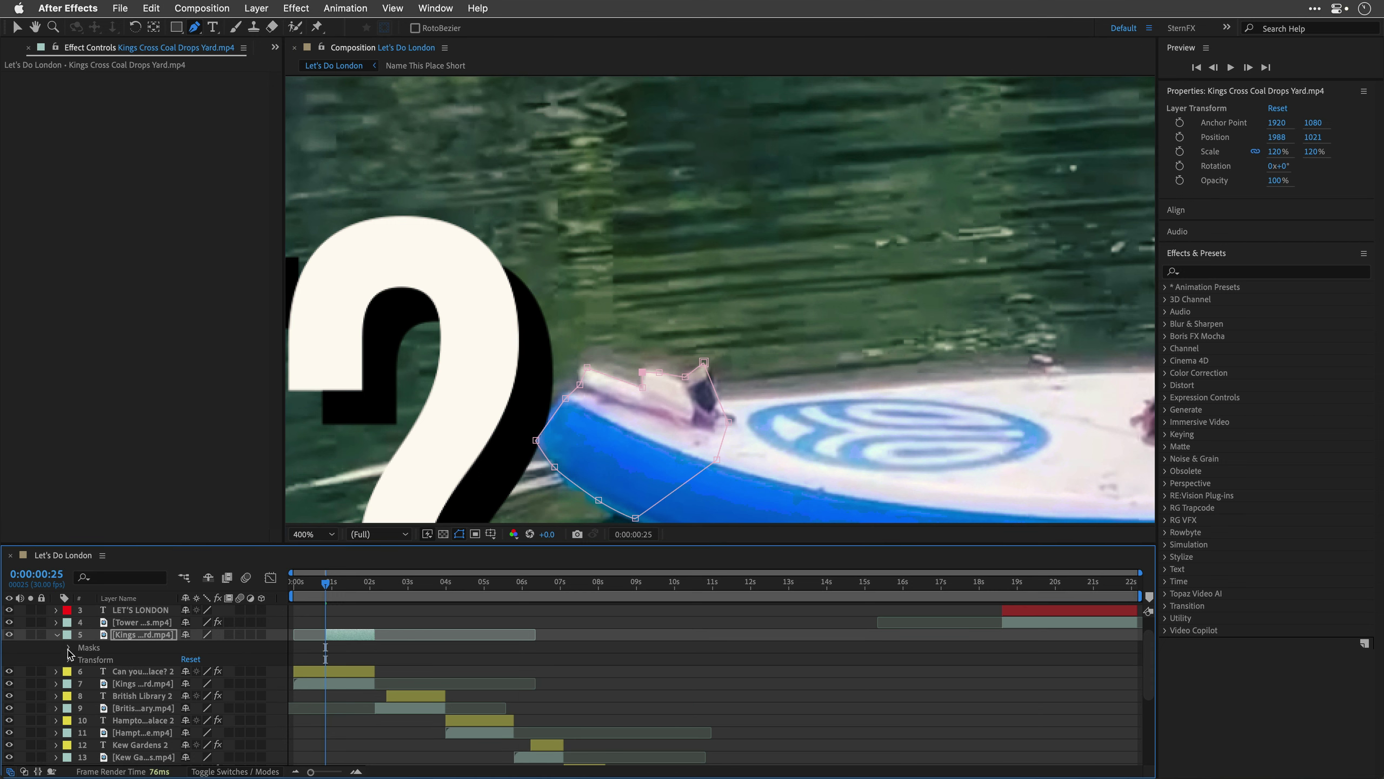
{"action": "left_click", "coordinate": [68, 648]}
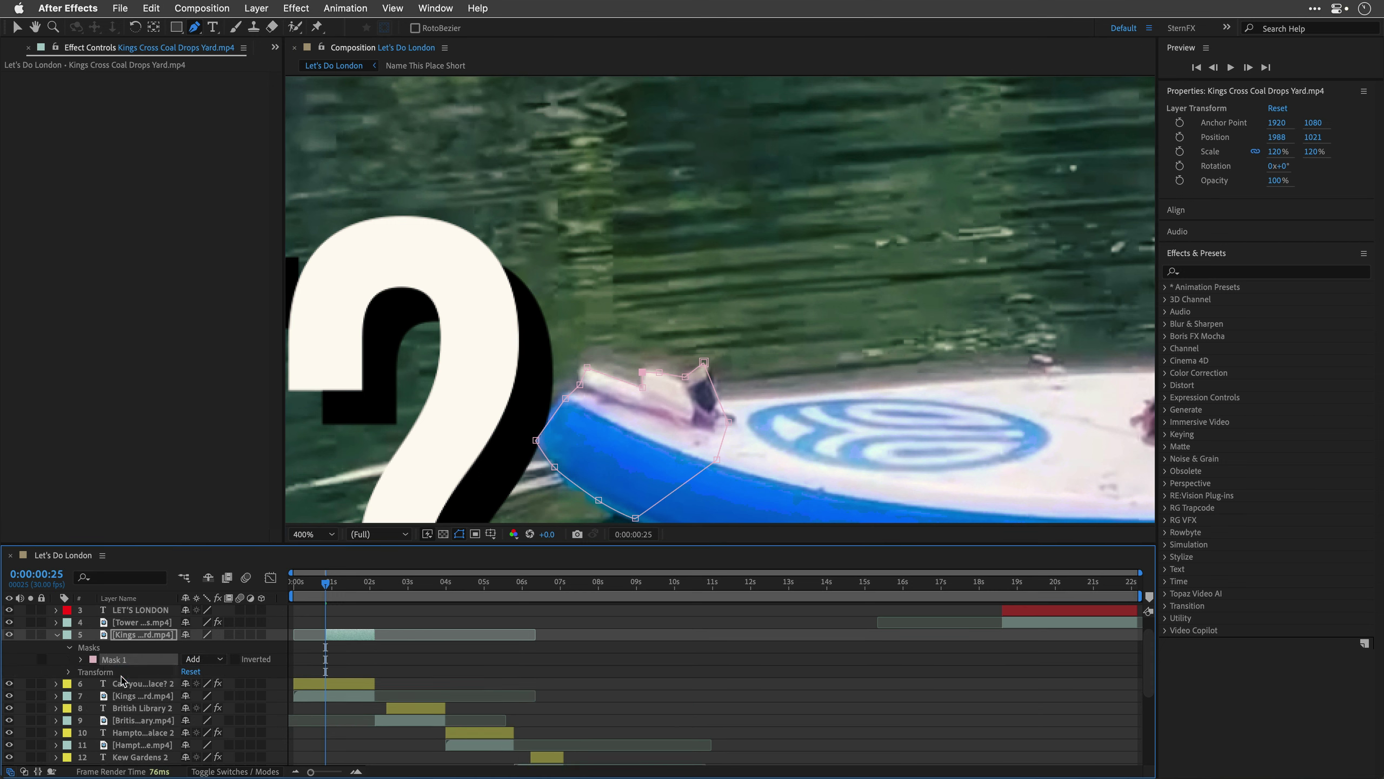
{"action": "scroll", "coordinate": [1281, 638], "scroll_direction": "down", "scroll_amount": 3}
{"action": "left_click", "coordinate": [1263, 633]}
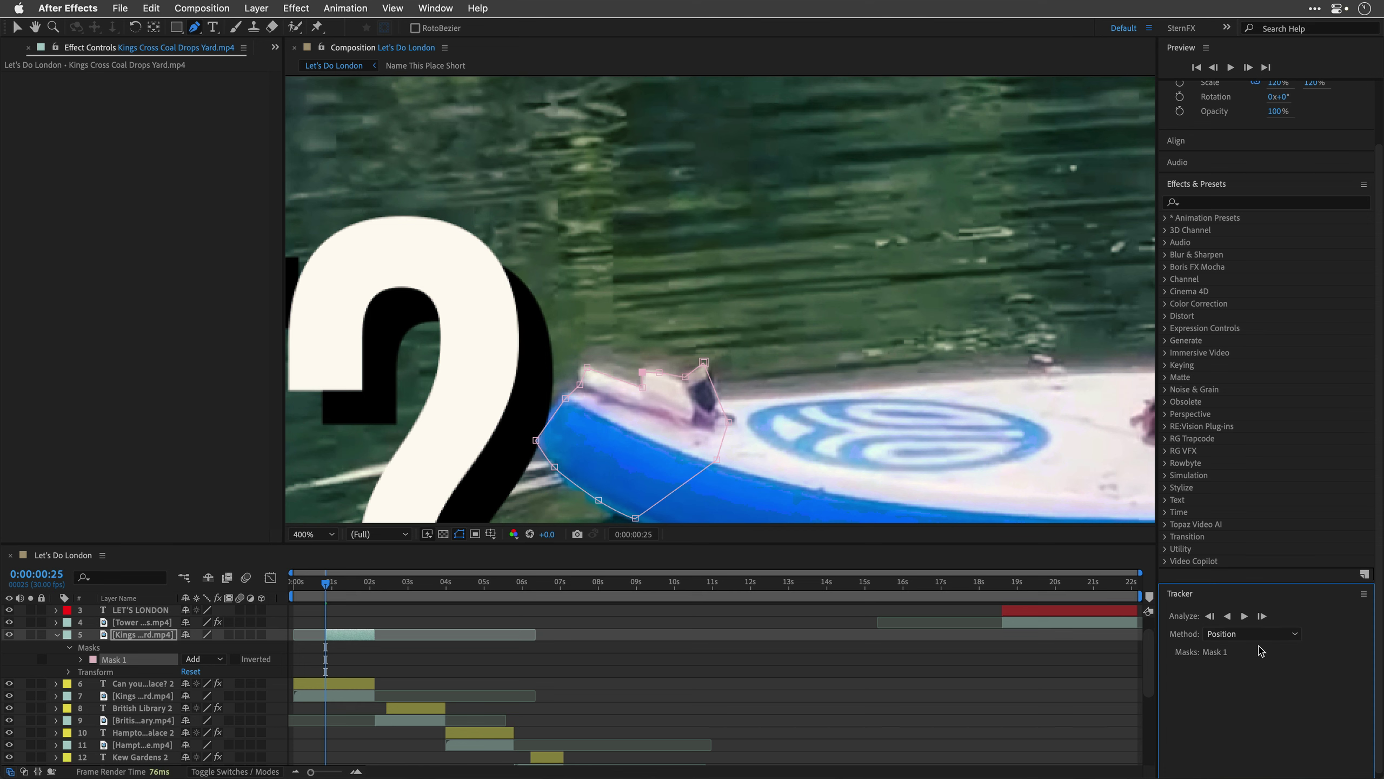
{"action": "left_click", "coordinate": [1244, 616]}
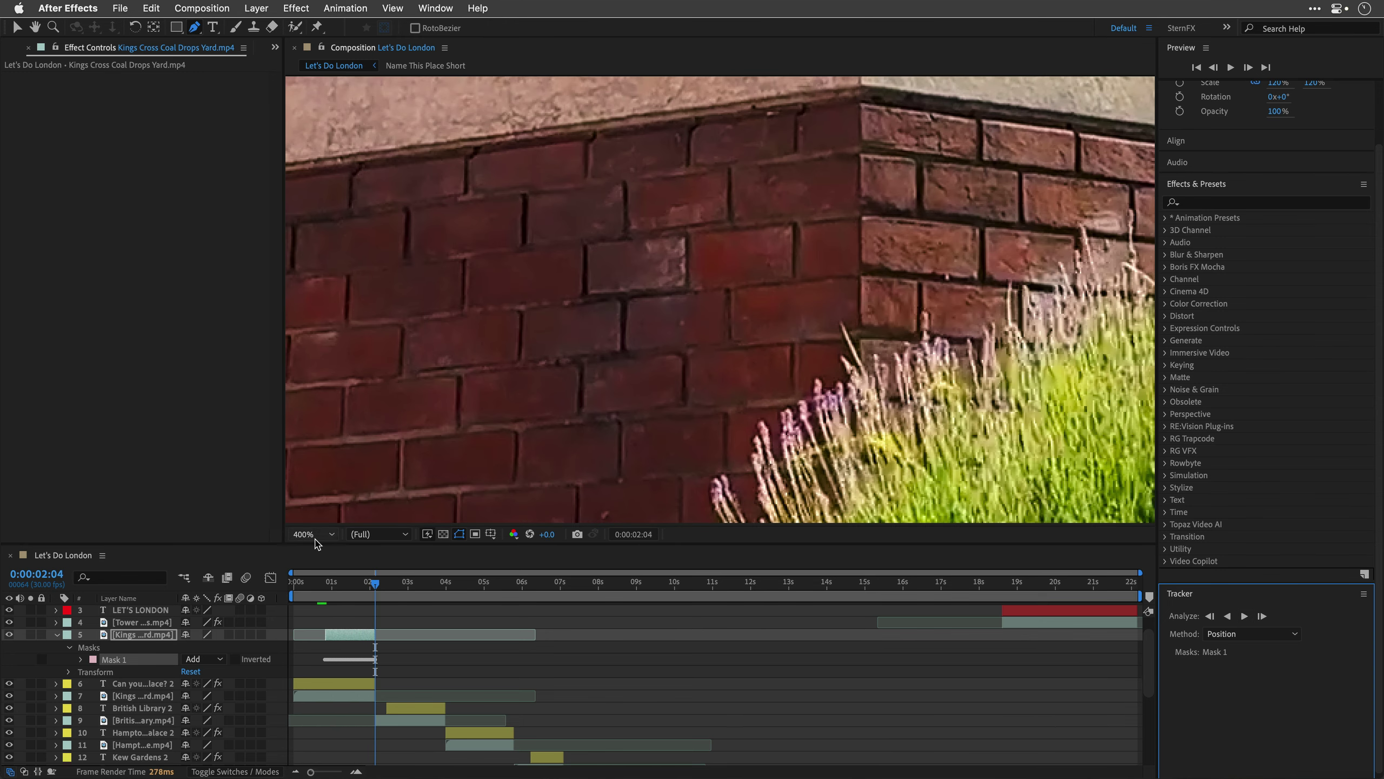
Step: Set the viewer magnification to Fit and move the time indicator to check another frame
{"action": "left_click", "coordinate": [313, 533]}
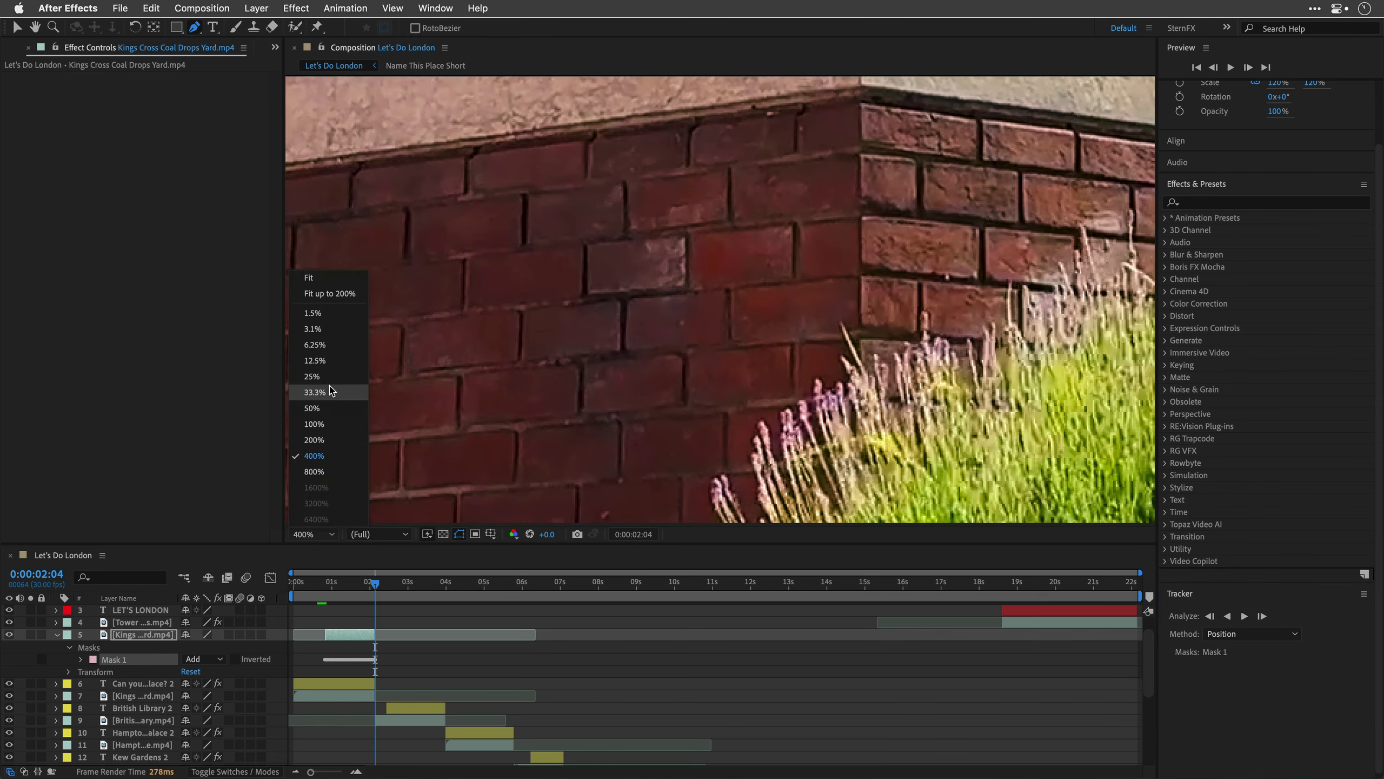
{"action": "left_click", "coordinate": [334, 277]}
{"action": "left_click_drag", "start_coordinate": [375, 582], "coordinate": [294, 582]}
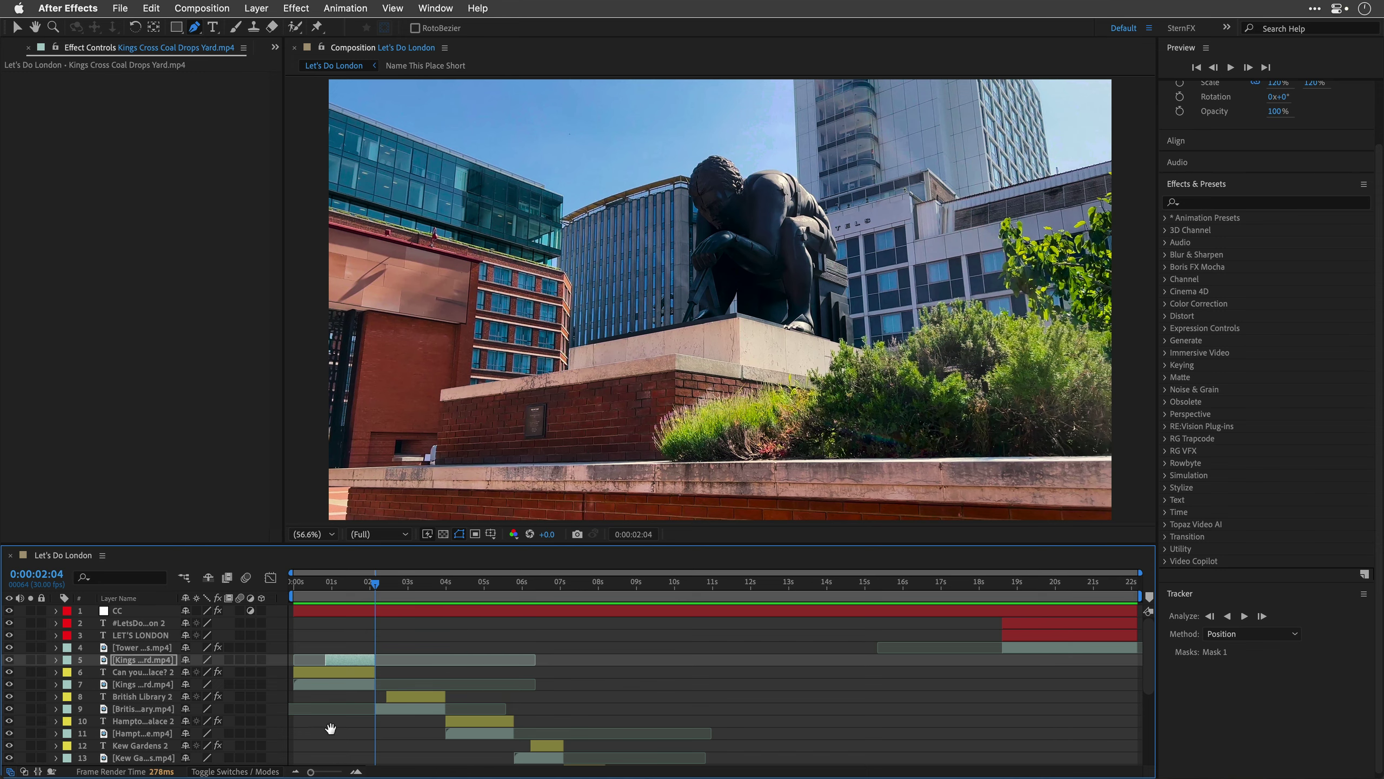
Step: Scrub to the British Library shot's start, select British Library.mp4, and widen the Layer Name column
{"action": "key", "text": "space"}
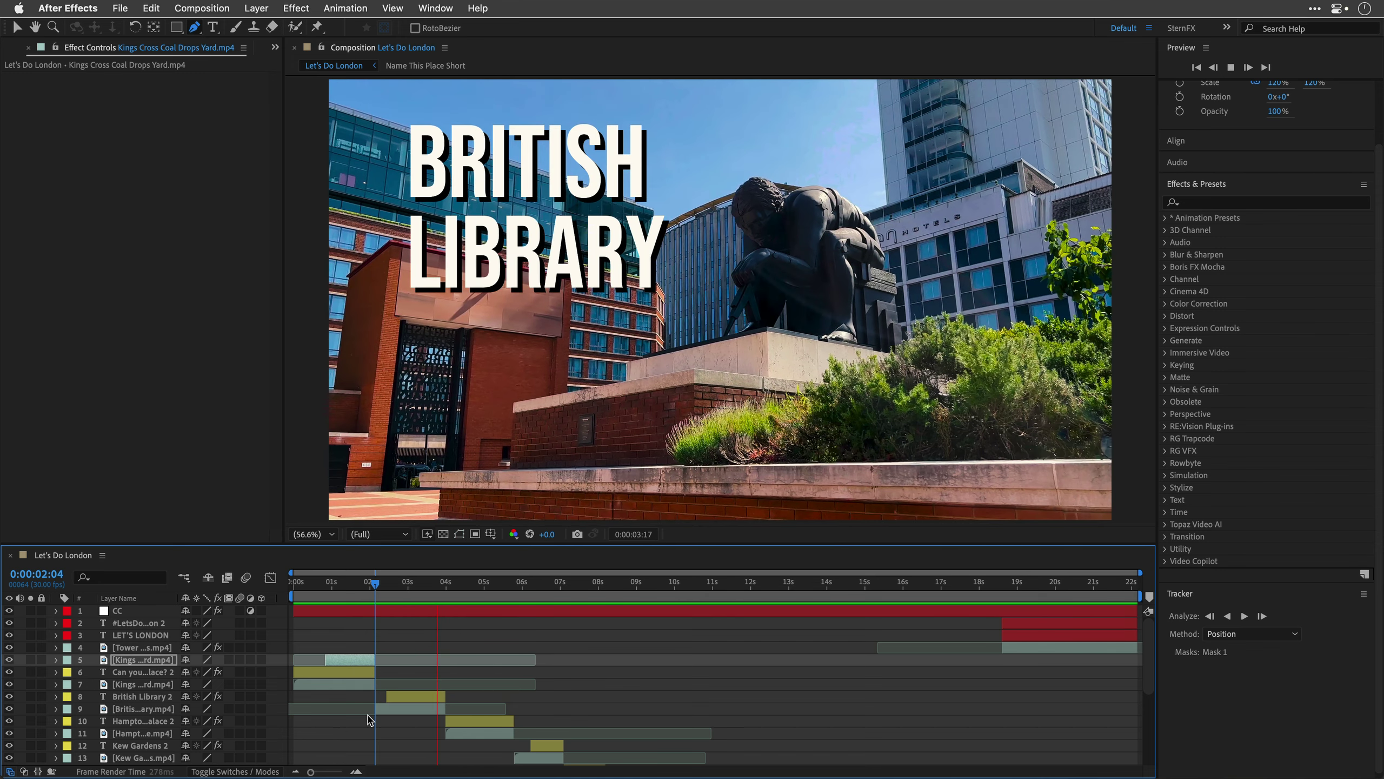
{"action": "left_click_drag", "start_coordinate": [402, 583], "coordinate": [395, 597]}
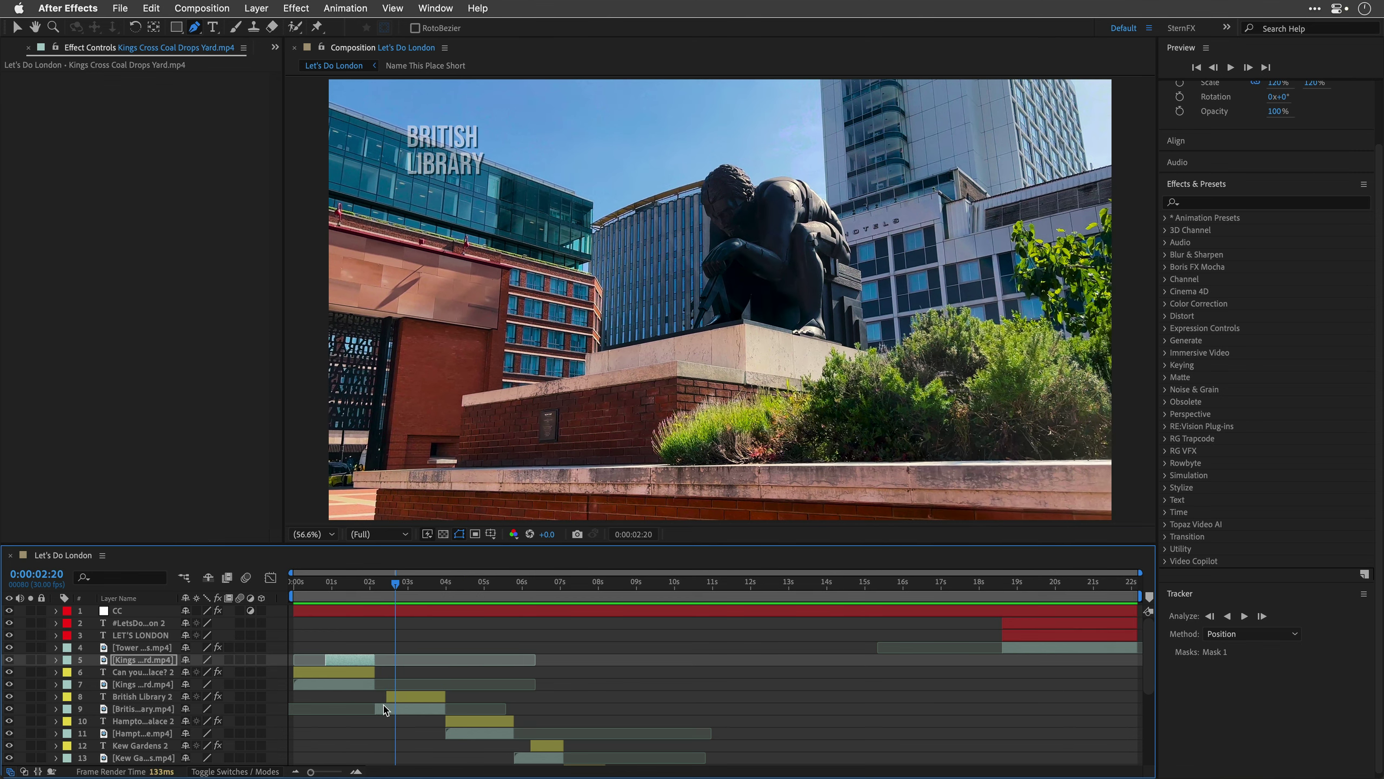
{"action": "left_click", "coordinate": [386, 708]}
{"action": "mouse_move", "coordinate": [399, 588]}
{"action": "left_mouse_down"}
{"action": "mouse_move", "coordinate": [379, 593]}
{"action": "mouse_move", "coordinate": [418, 593]}
{"action": "mouse_move", "coordinate": [383, 598]}
{"action": "left_mouse_up"}
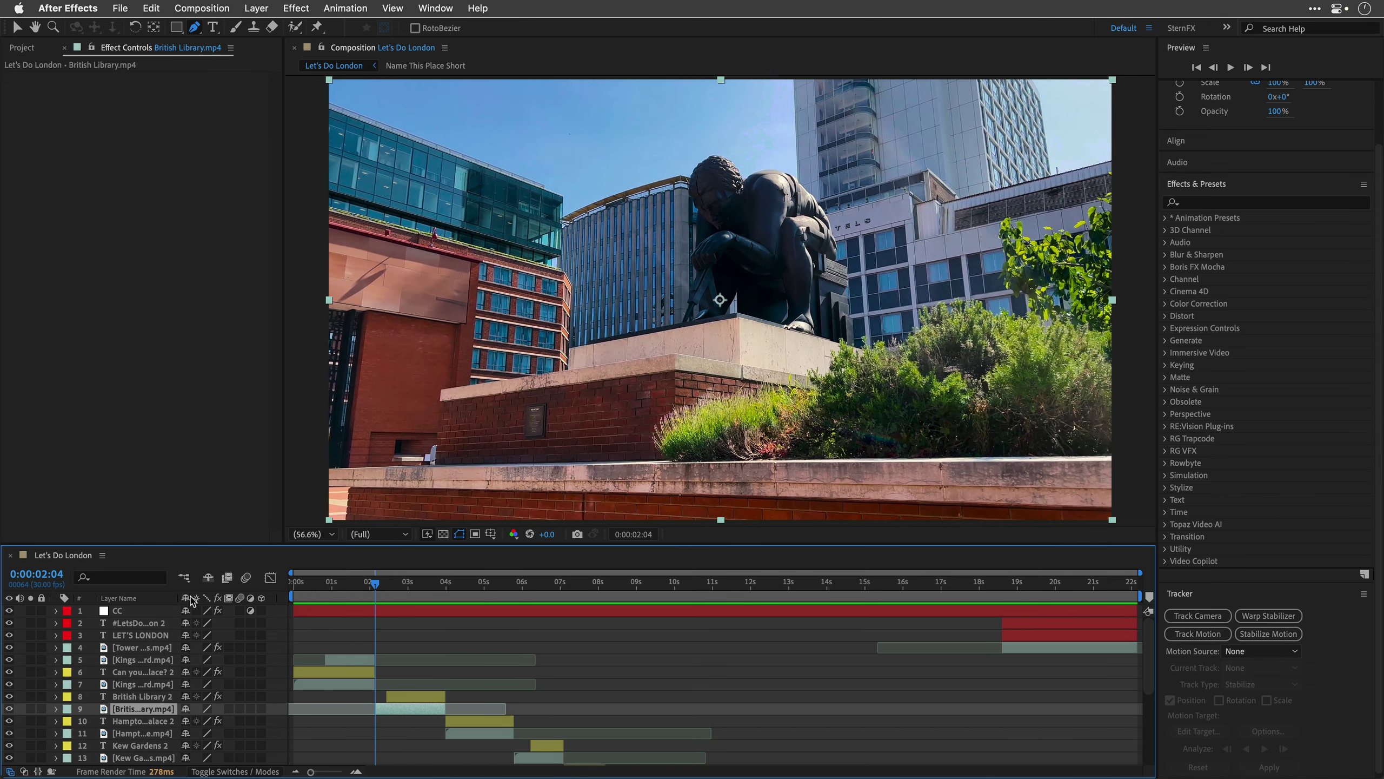
{"action": "left_click_drag", "start_coordinate": [174, 598], "coordinate": [209, 598]}
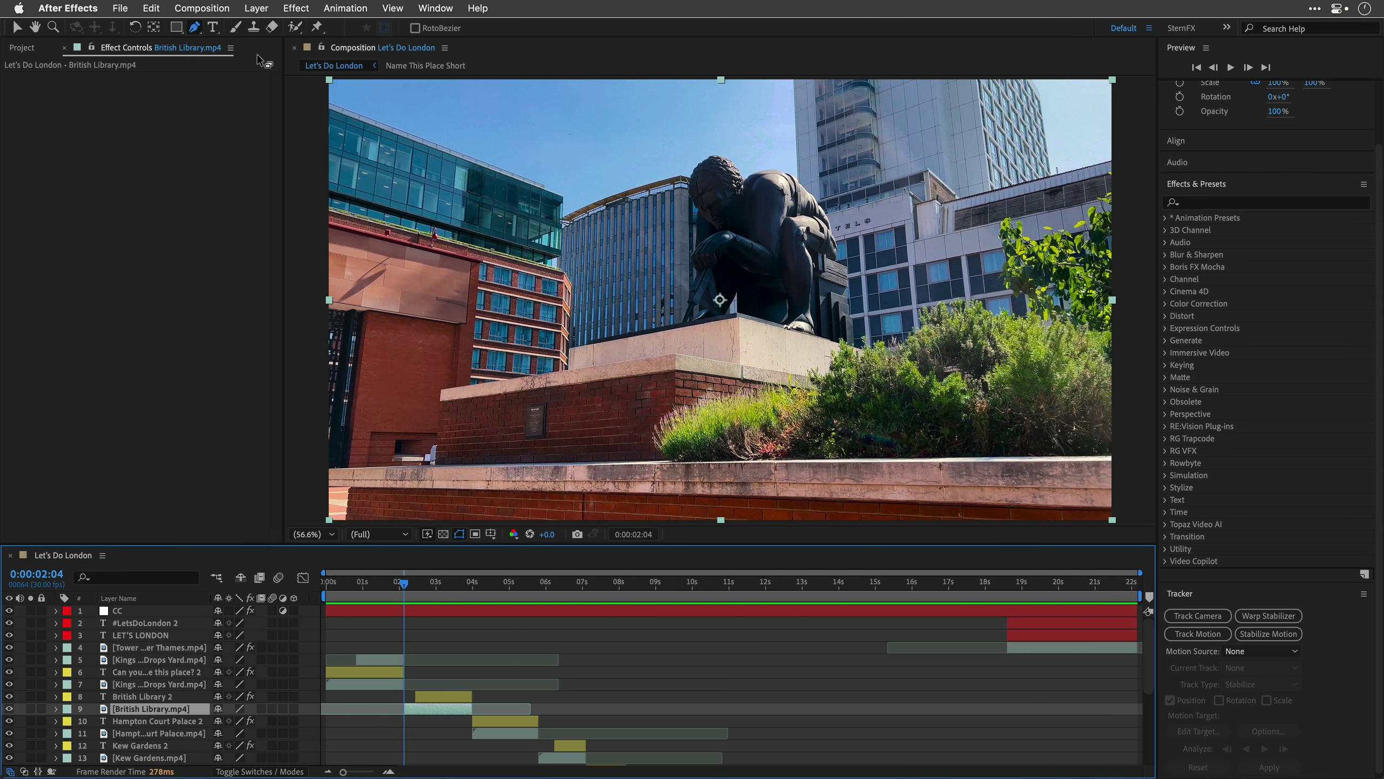
Step: Pre-compose the clip as 'British Library', moving all attributes and opening the new composition
{"action": "left_click", "coordinate": [259, 7]}
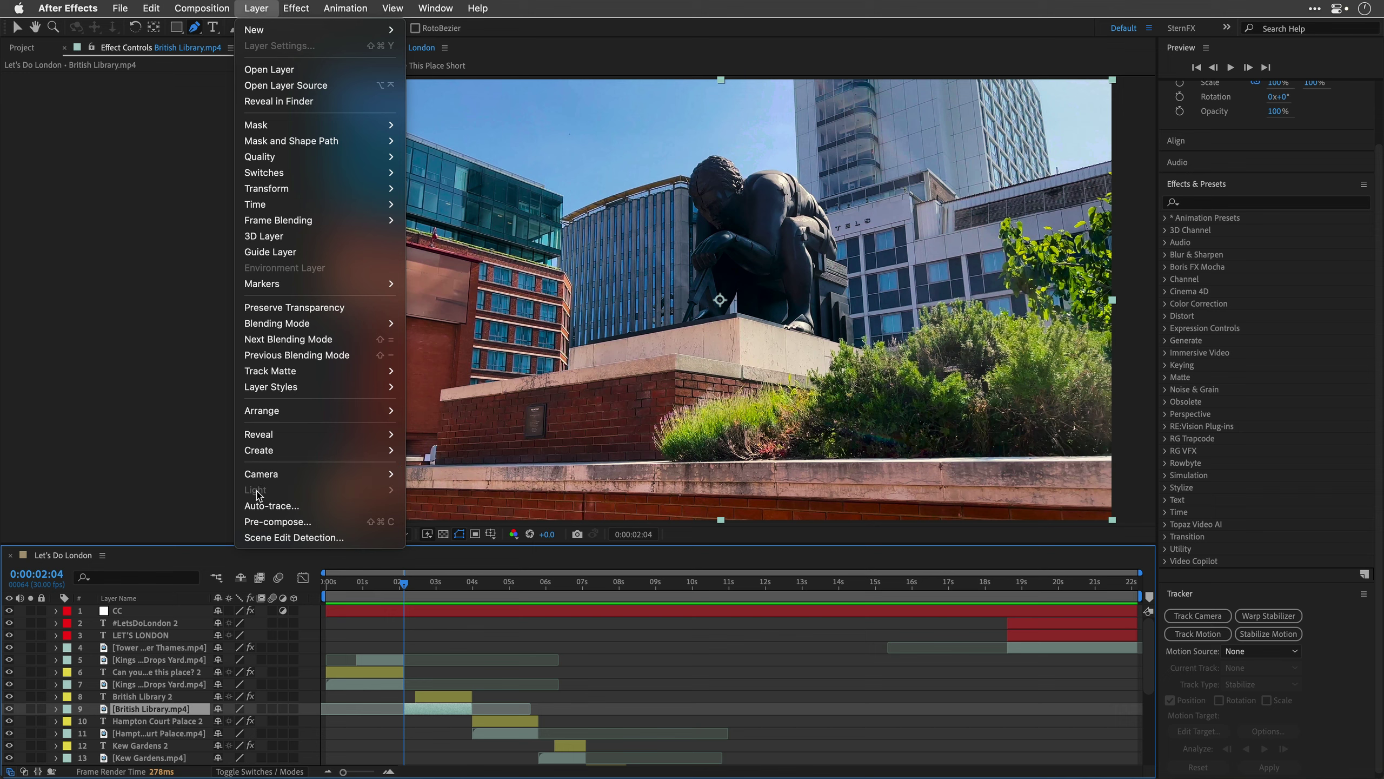
{"action": "left_click", "coordinate": [258, 521]}
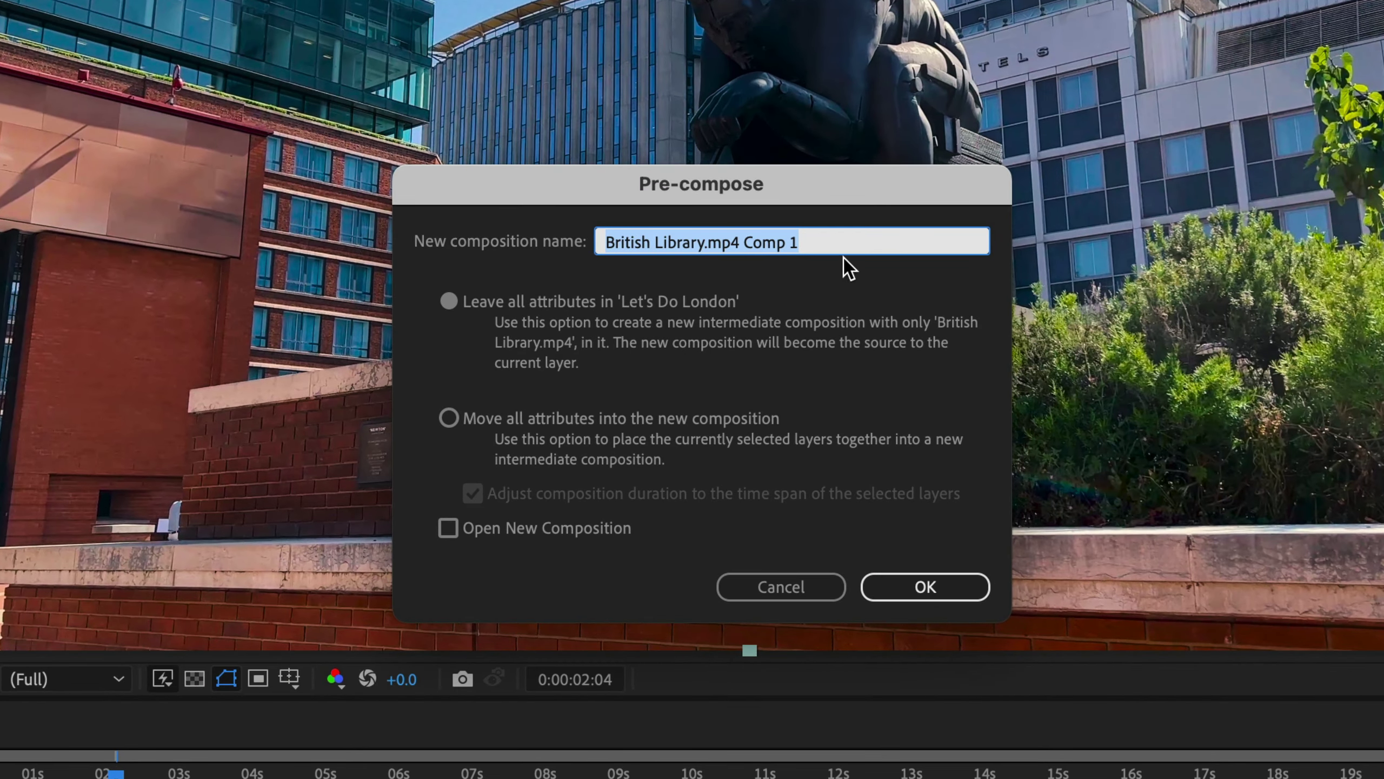
{"action": "left_click", "coordinate": [834, 241]}
{"action": "key", "text": "BackSpace"}
{"action": "key", "text": "BackSpace"}
{"action": "key", "text": "BackSpace"}
{"action": "key", "text": "BackSpace"}
{"action": "key", "text": "BackSpace"}
{"action": "key", "text": "BackSpace"}
{"action": "key", "text": "BackSpace"}
{"action": "key", "text": "BackSpace"}
{"action": "key", "text": "BackSpace"}
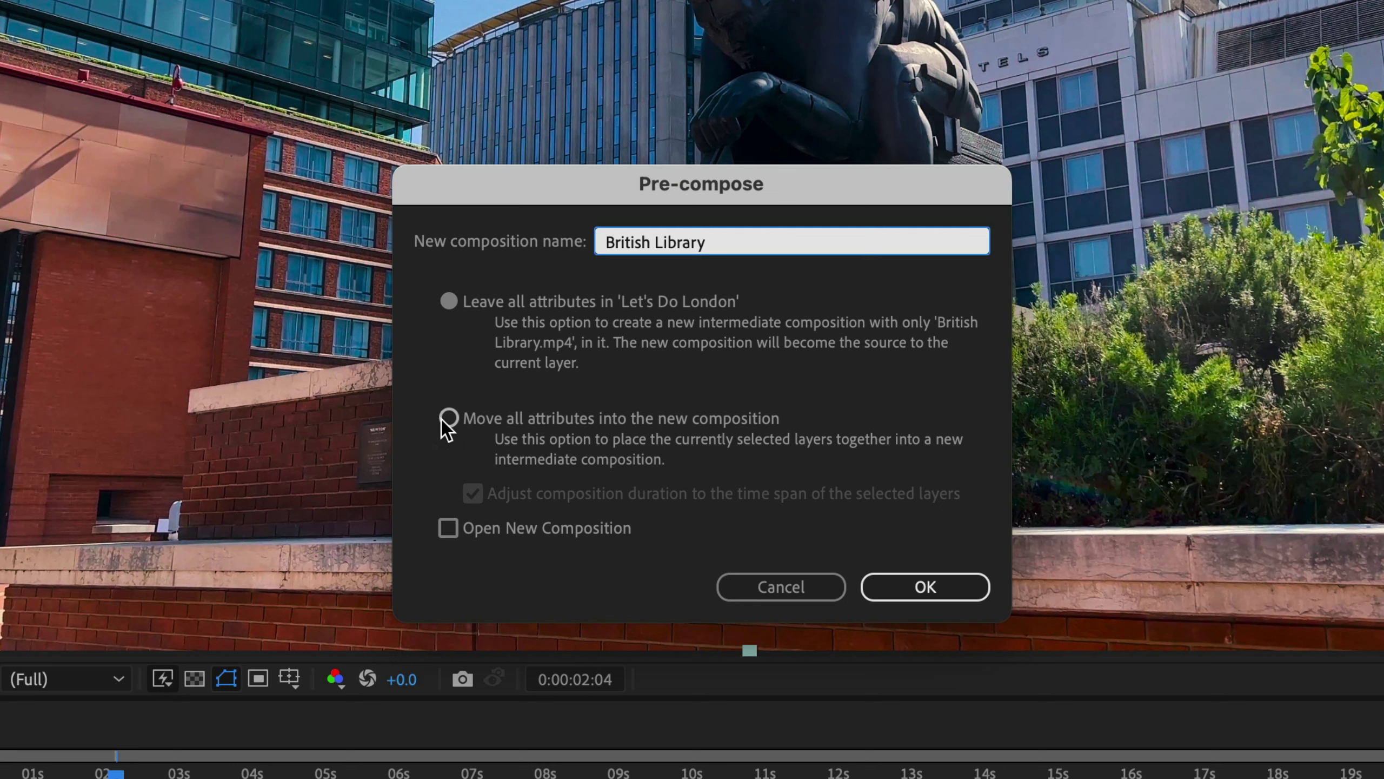
{"action": "left_click", "coordinate": [448, 418]}
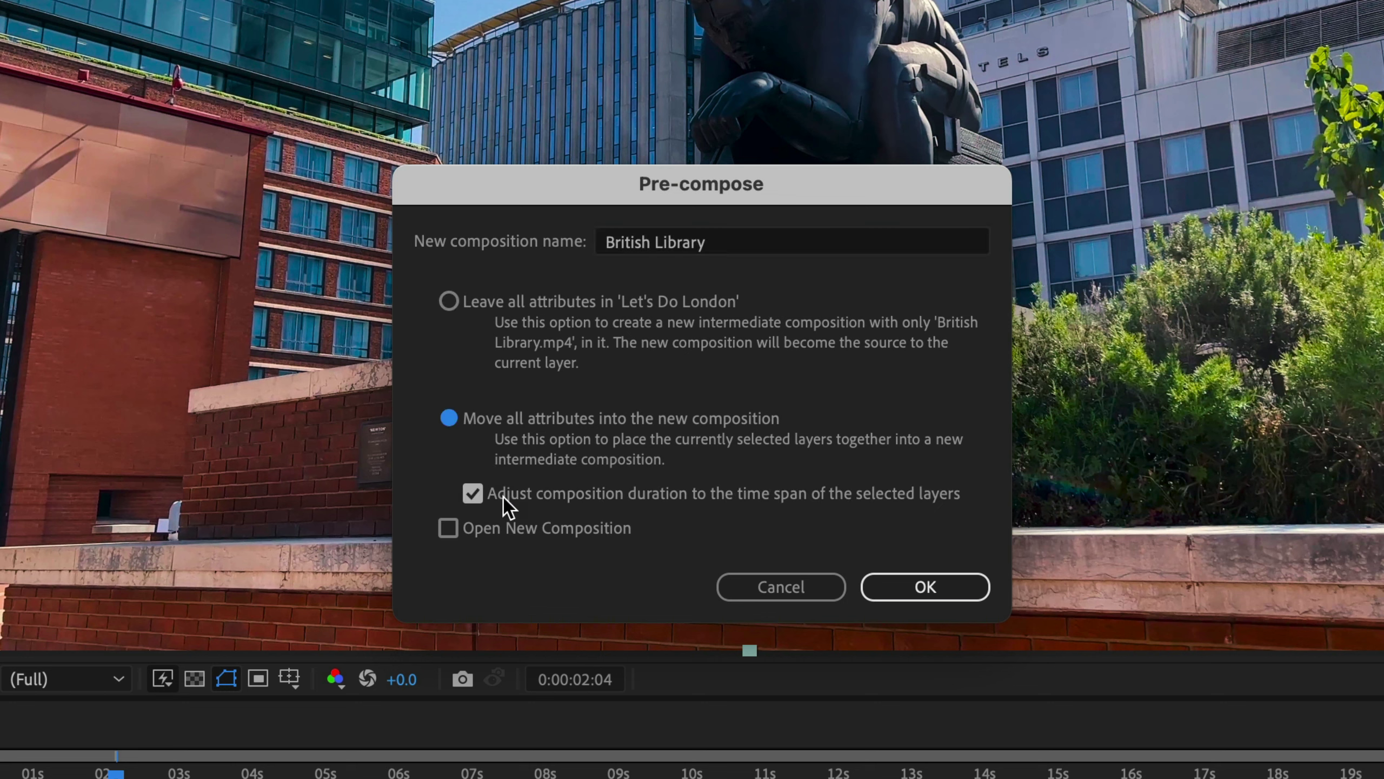
{"action": "left_click", "coordinate": [448, 528]}
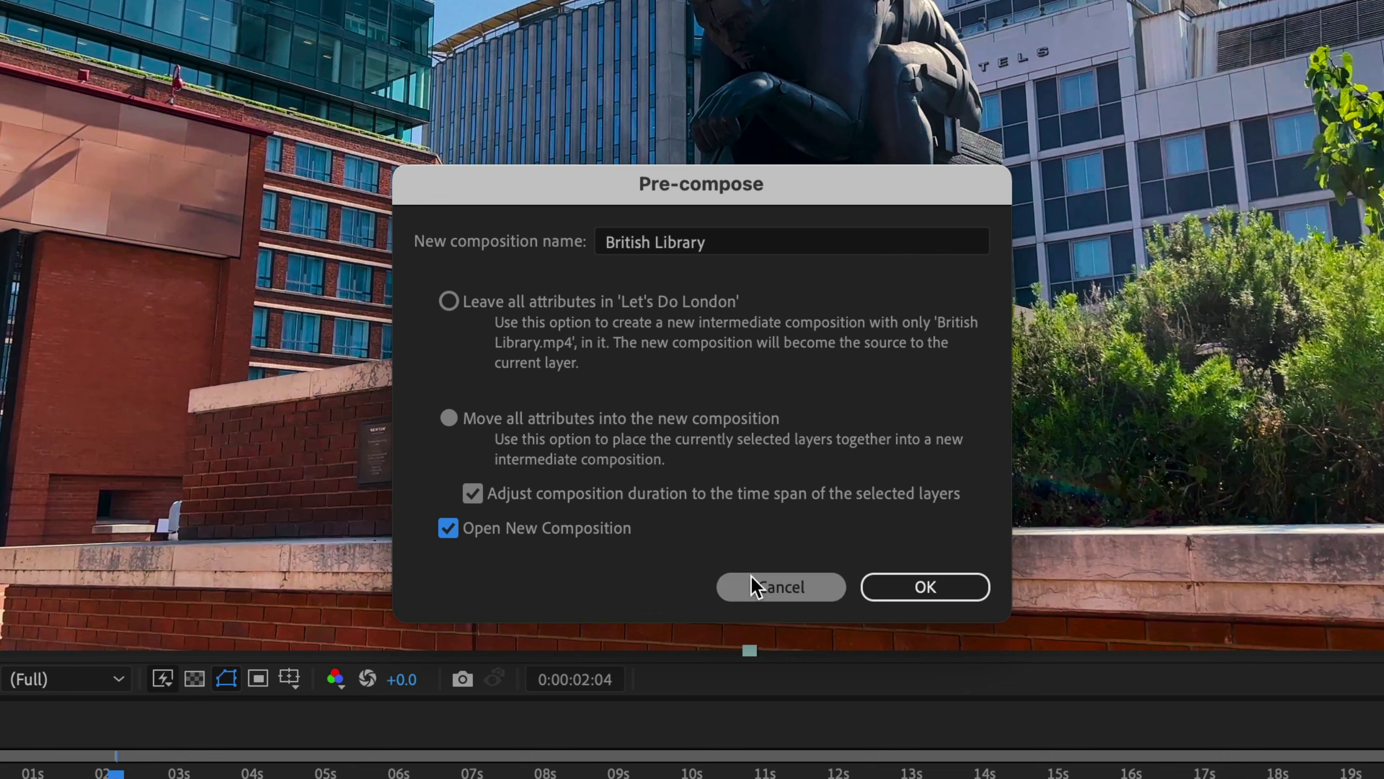
{"action": "left_click", "coordinate": [912, 589]}
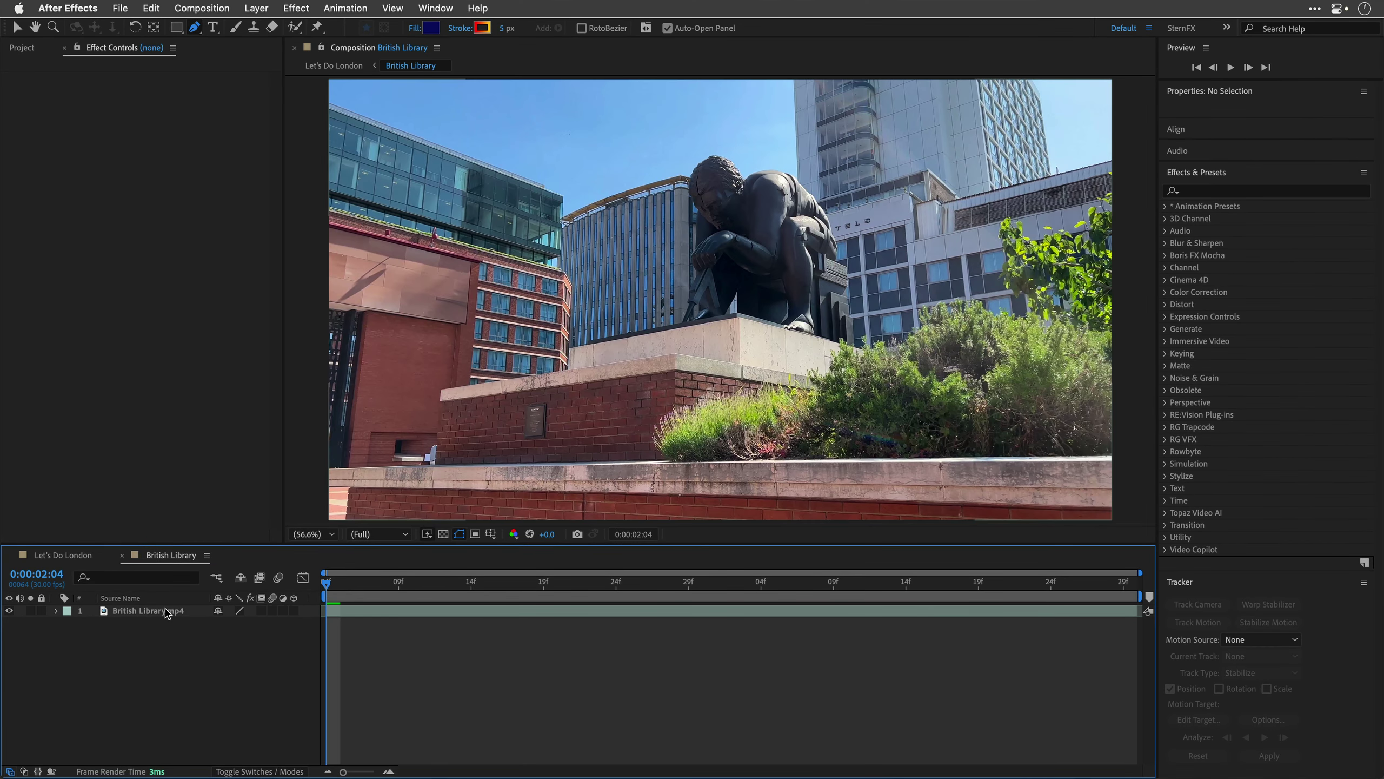
Step: Camera-track British Library.mp4, set Track Point Size to 200, and create the tracker camera
{"action": "left_click", "coordinate": [162, 612]}
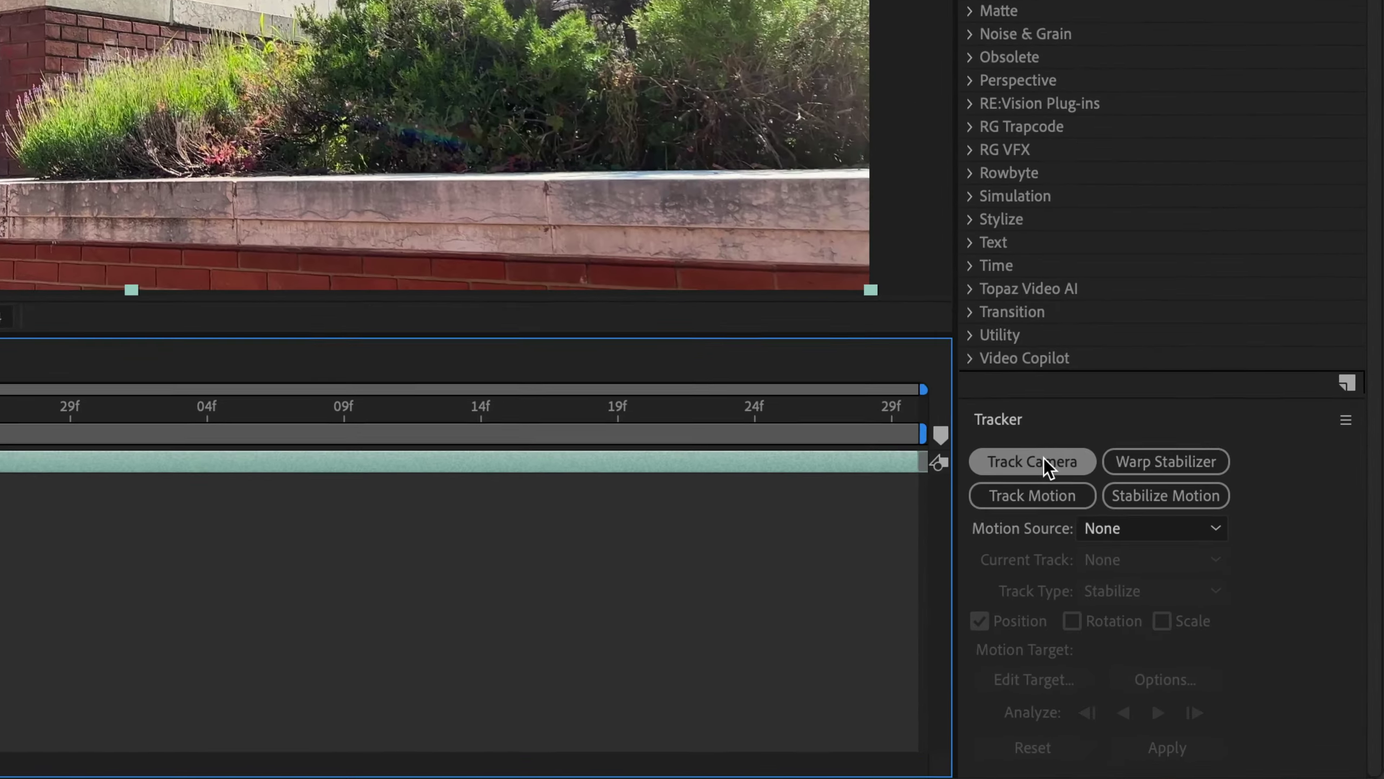
{"action": "left_click", "coordinate": [1203, 684]}
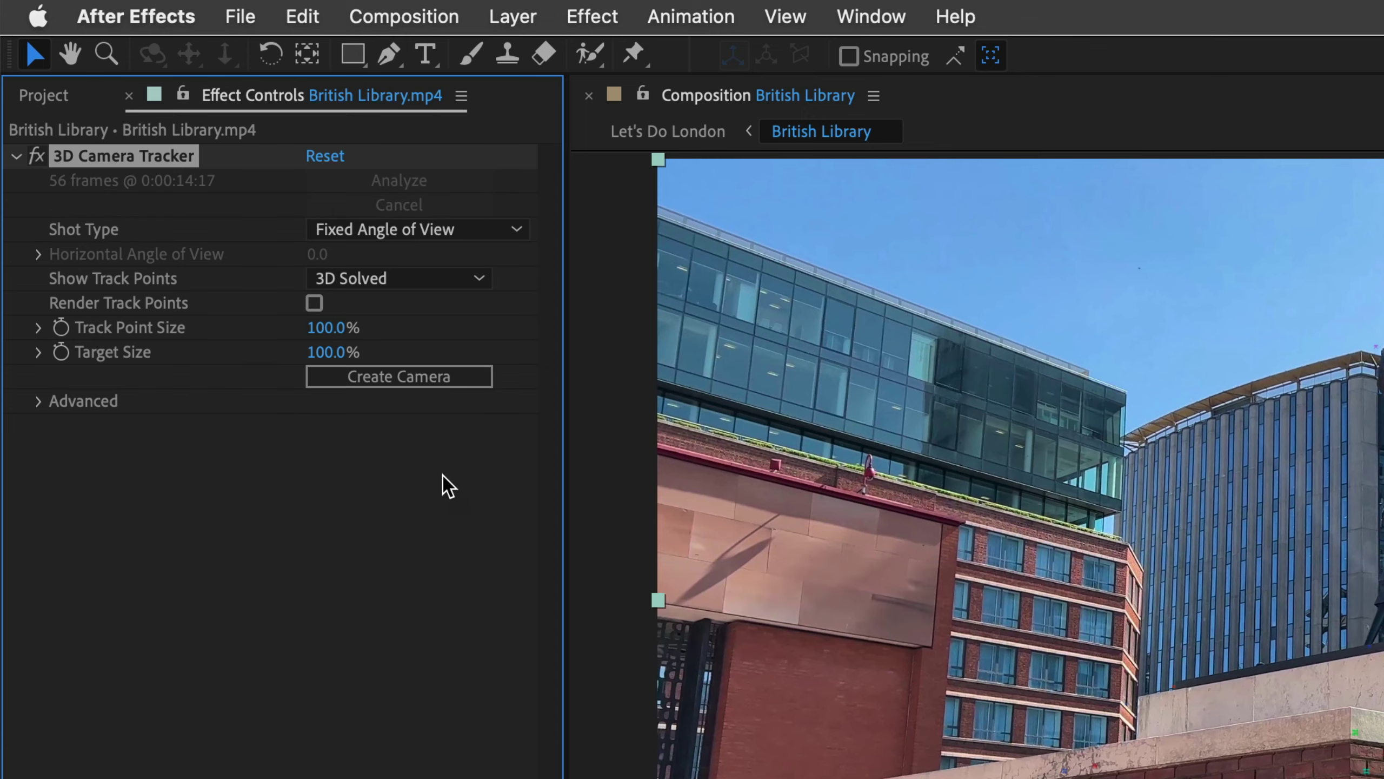
{"action": "left_click", "coordinate": [333, 328]}
{"action": "type", "text": "200"}
{"action": "key", "text": "Return"}
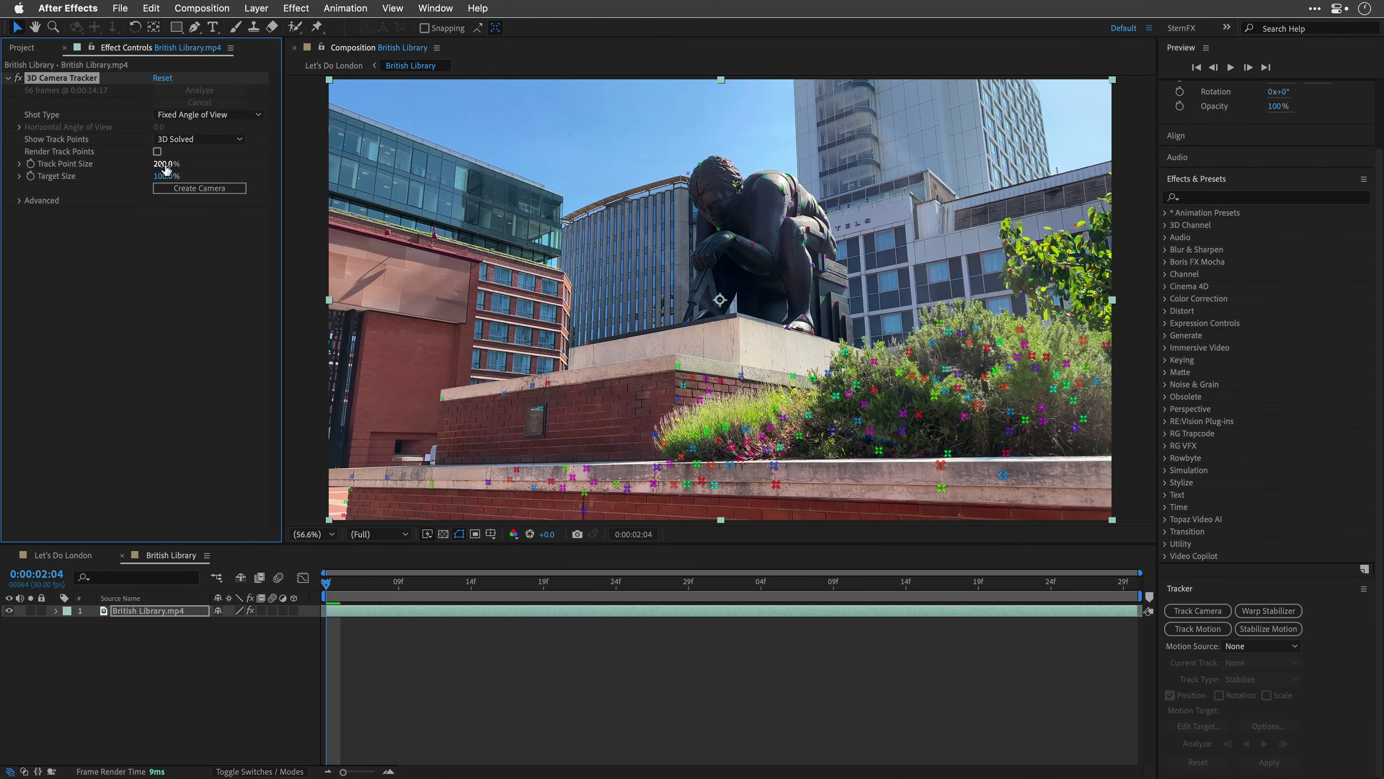
{"action": "left_click", "coordinate": [190, 192]}
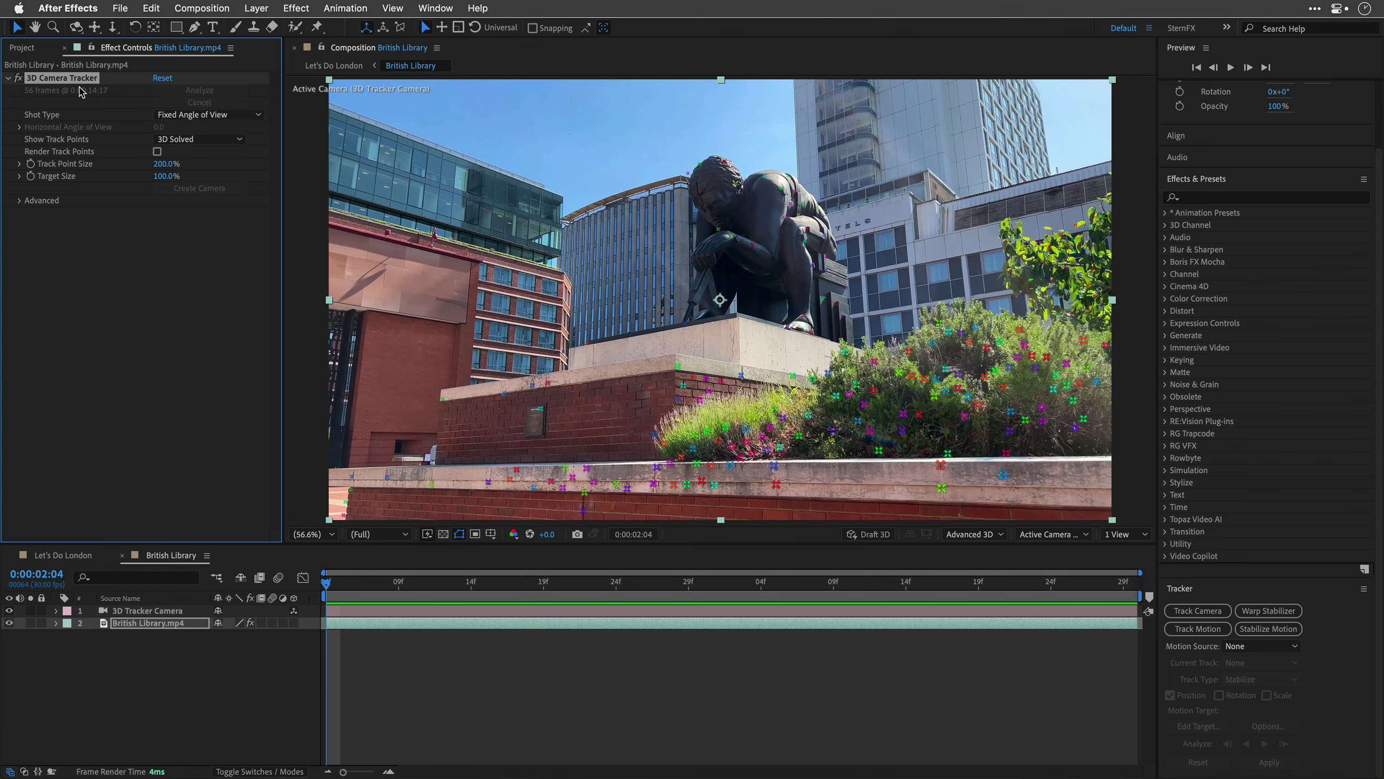
Step: Import newtons_cradle.glb into the Project panel
{"action": "left_click", "coordinate": [22, 49]}
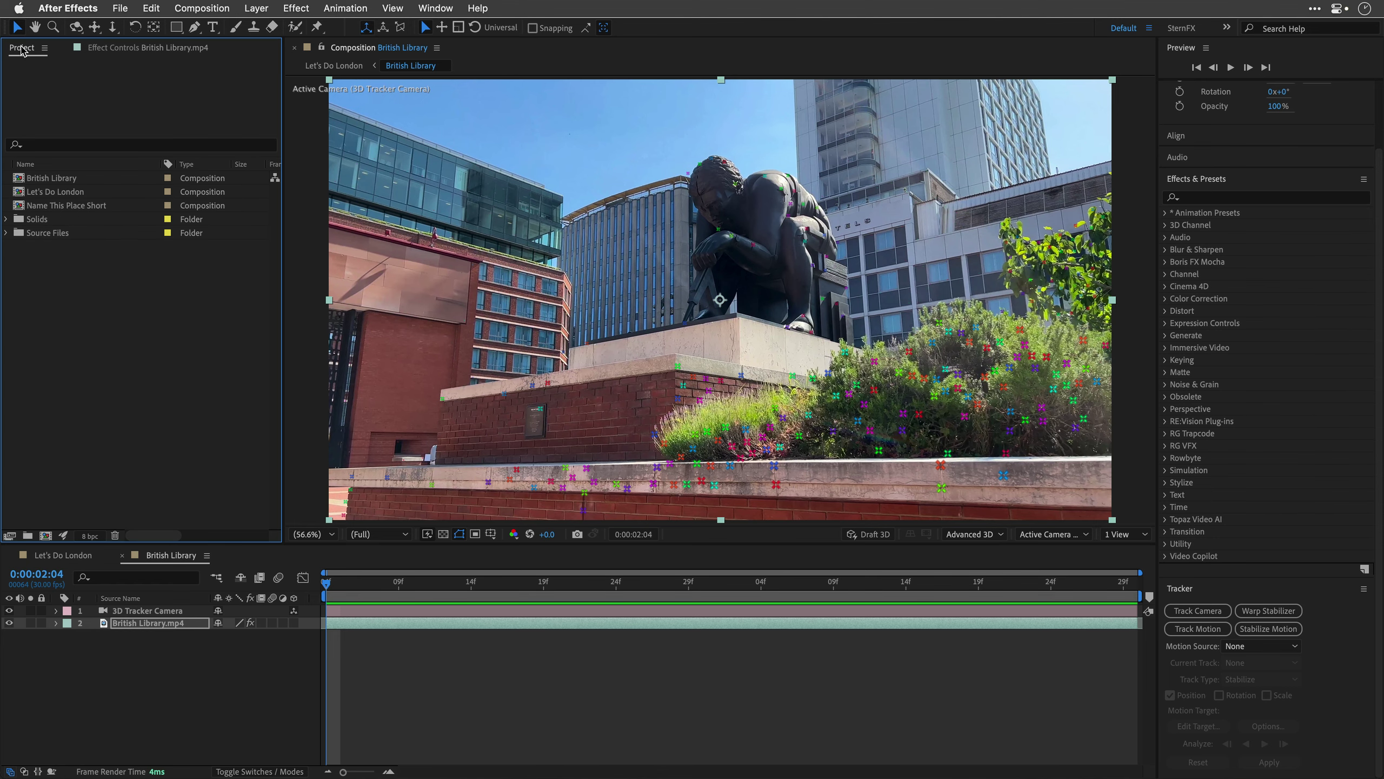
{"action": "double_click", "coordinate": [108, 320]}
{"action": "double_click", "coordinate": [565, 312]}
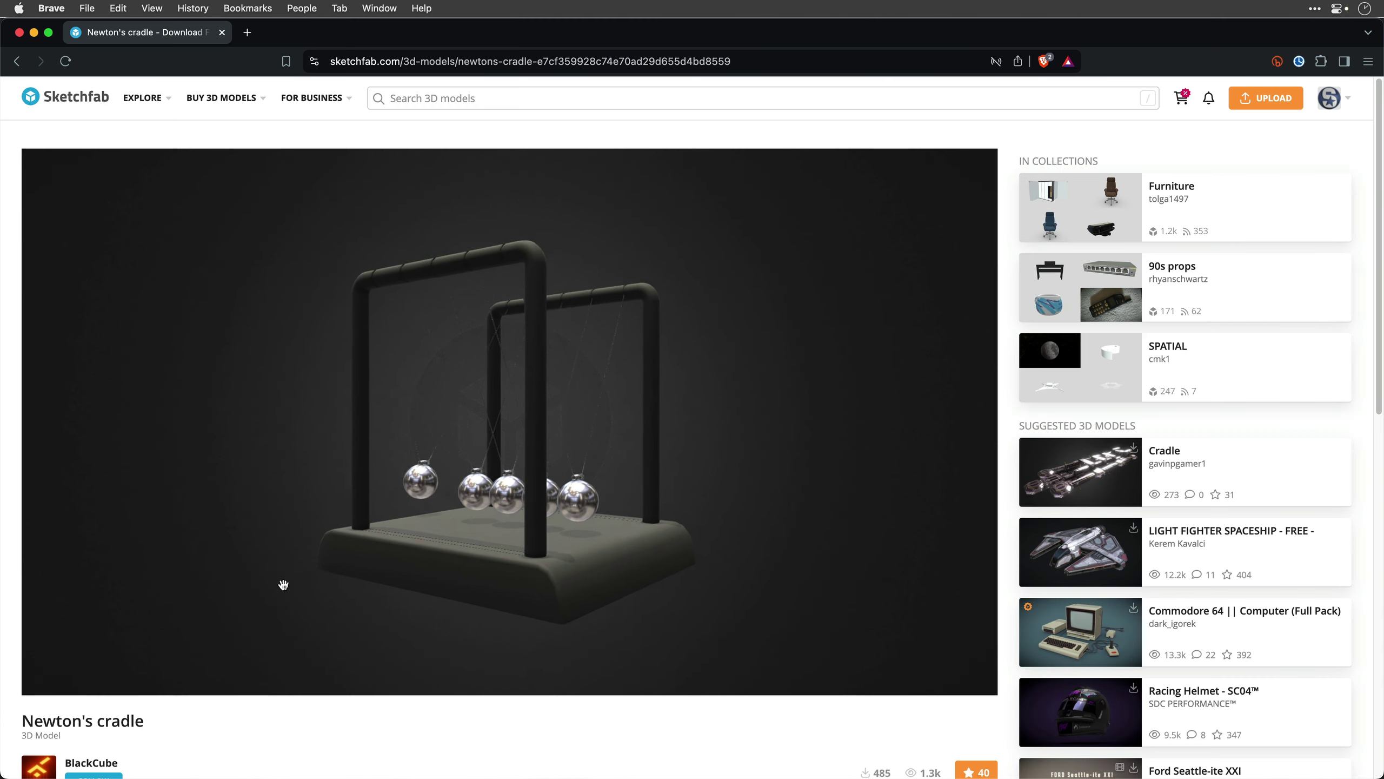
Step: Orbit the Newton's cradle on Sketchfab, then add newtons_cradle.glb to the composition timeline
{"action": "scroll", "coordinate": [223, 725], "scroll_direction": "down", "scroll_amount": 2}
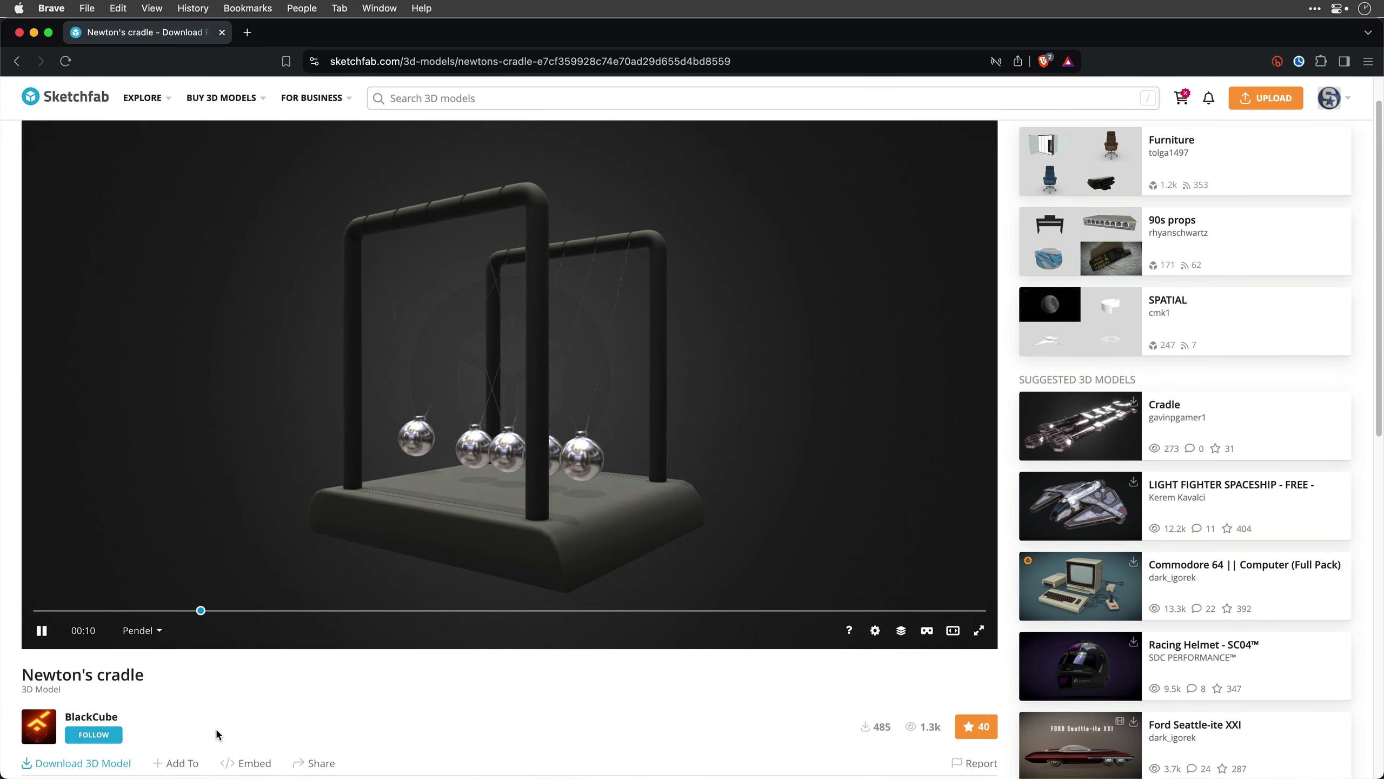
{"action": "mouse_move", "coordinate": [643, 374]}
{"action": "left_mouse_down"}
{"action": "mouse_move", "coordinate": [445, 396]}
{"action": "mouse_move", "coordinate": [411, 377]}
{"action": "mouse_move", "coordinate": [609, 384]}
{"action": "left_mouse_up"}
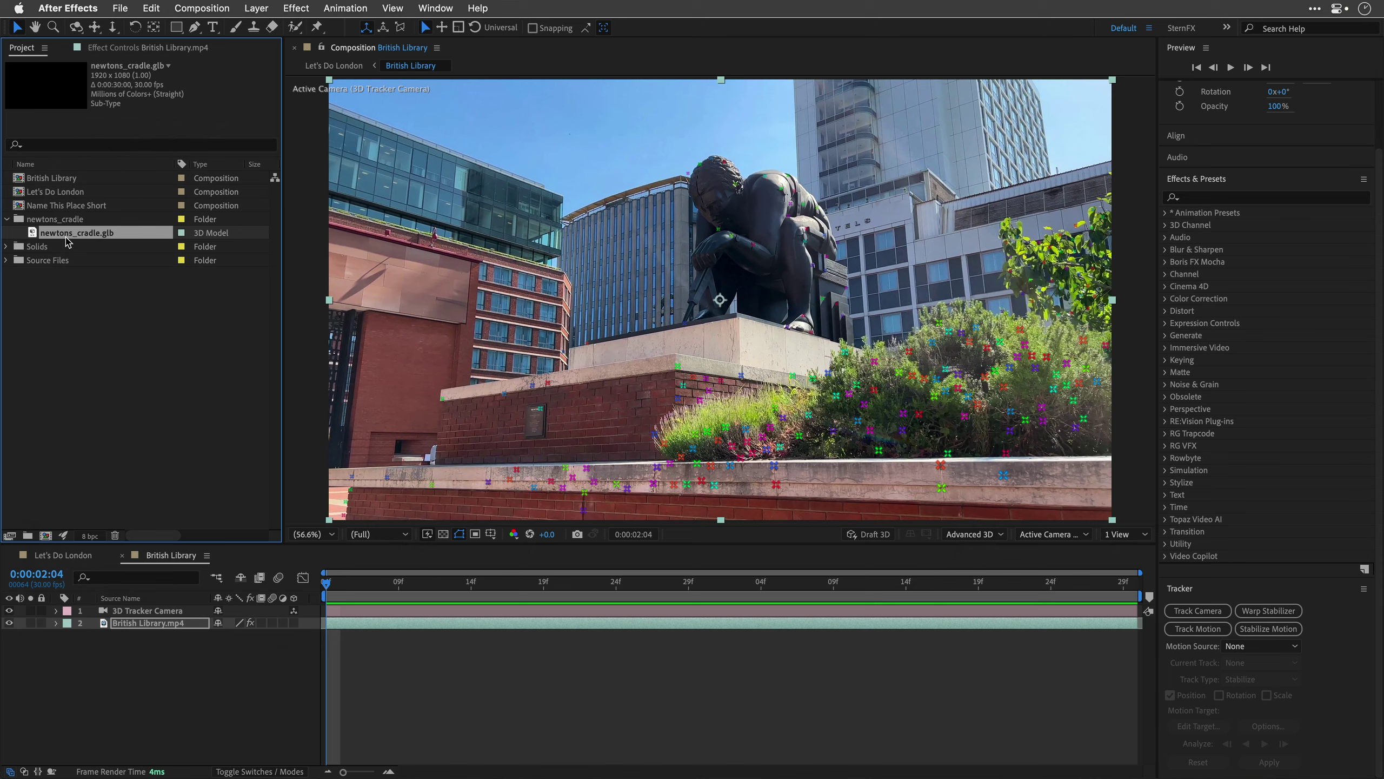
{"action": "left_click_drag", "start_coordinate": [67, 240], "coordinate": [155, 610]}
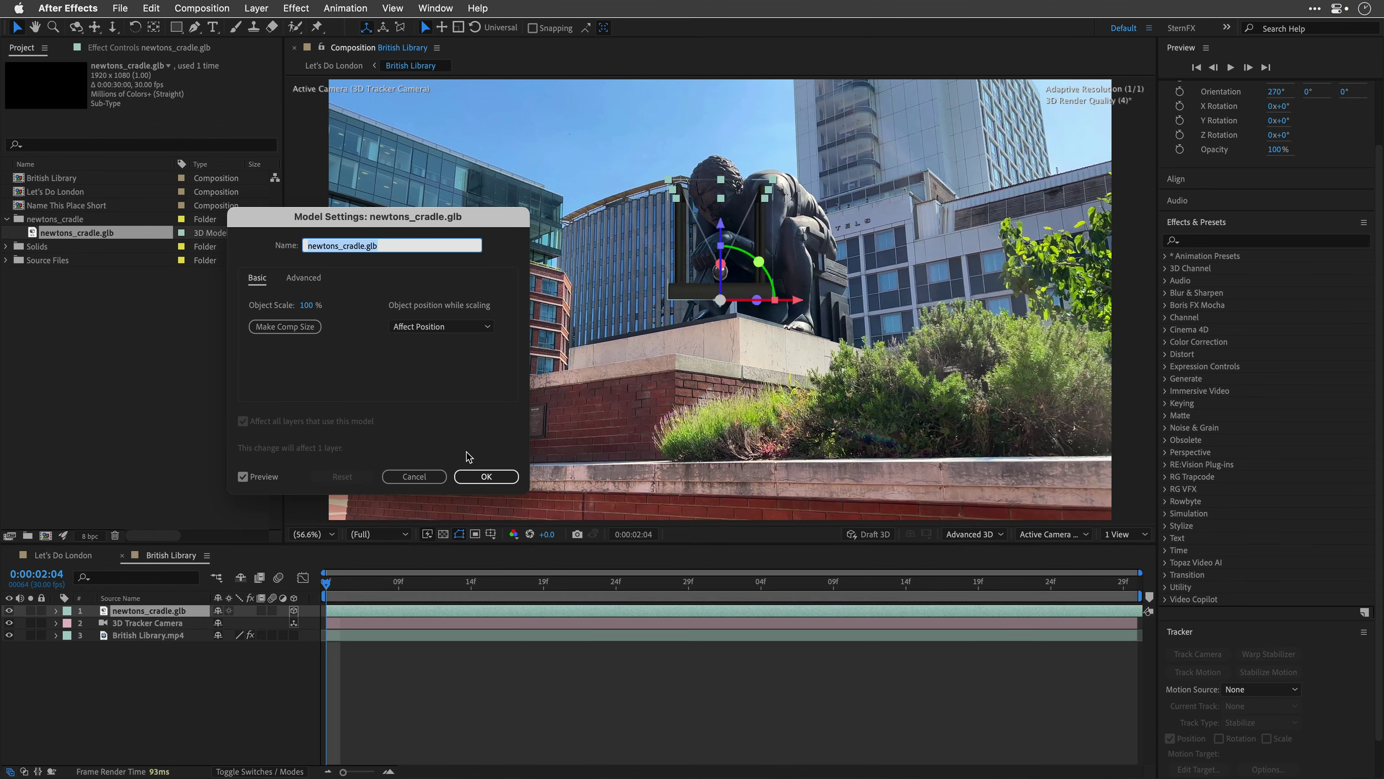
Step: Accept the Model Settings, keeping the Advanced 3D renderer
{"action": "left_click", "coordinate": [482, 476]}
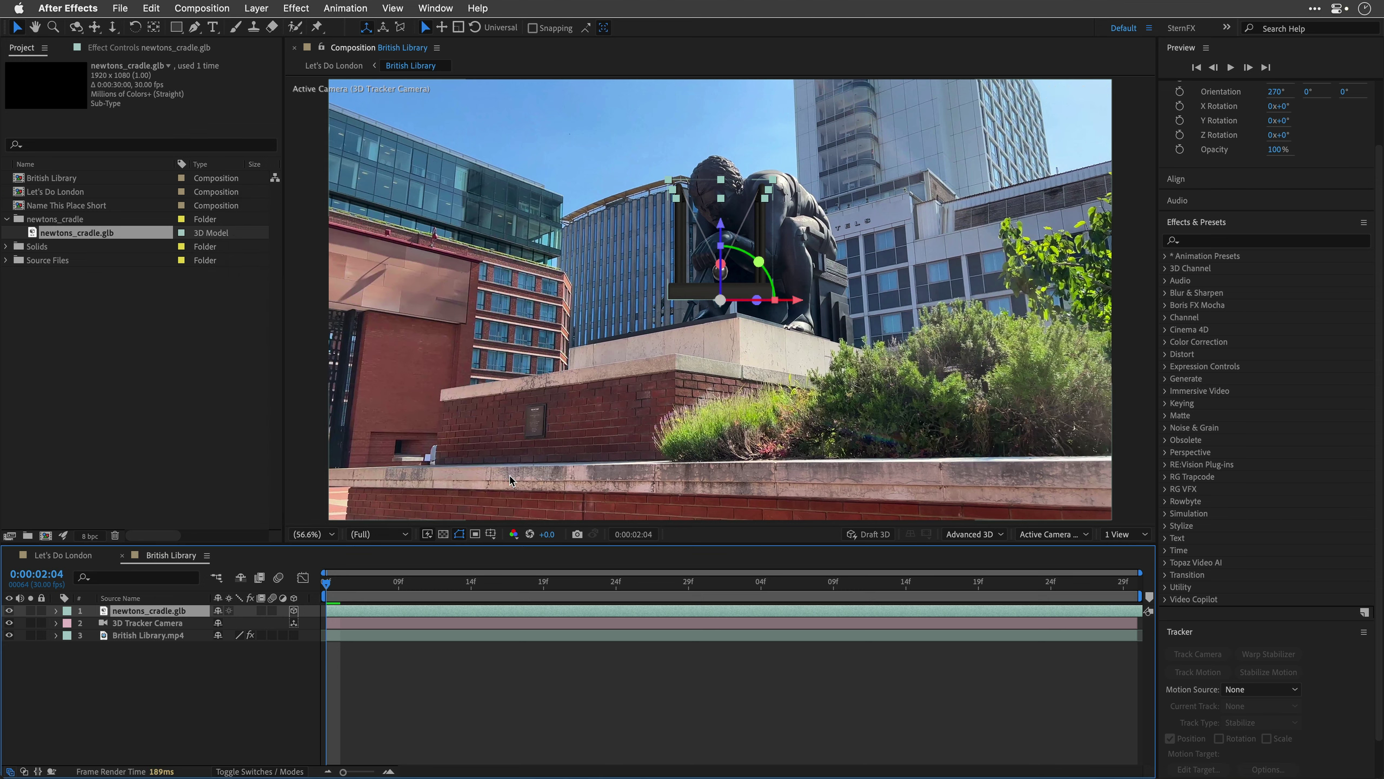
{"action": "left_click", "coordinate": [987, 537]}
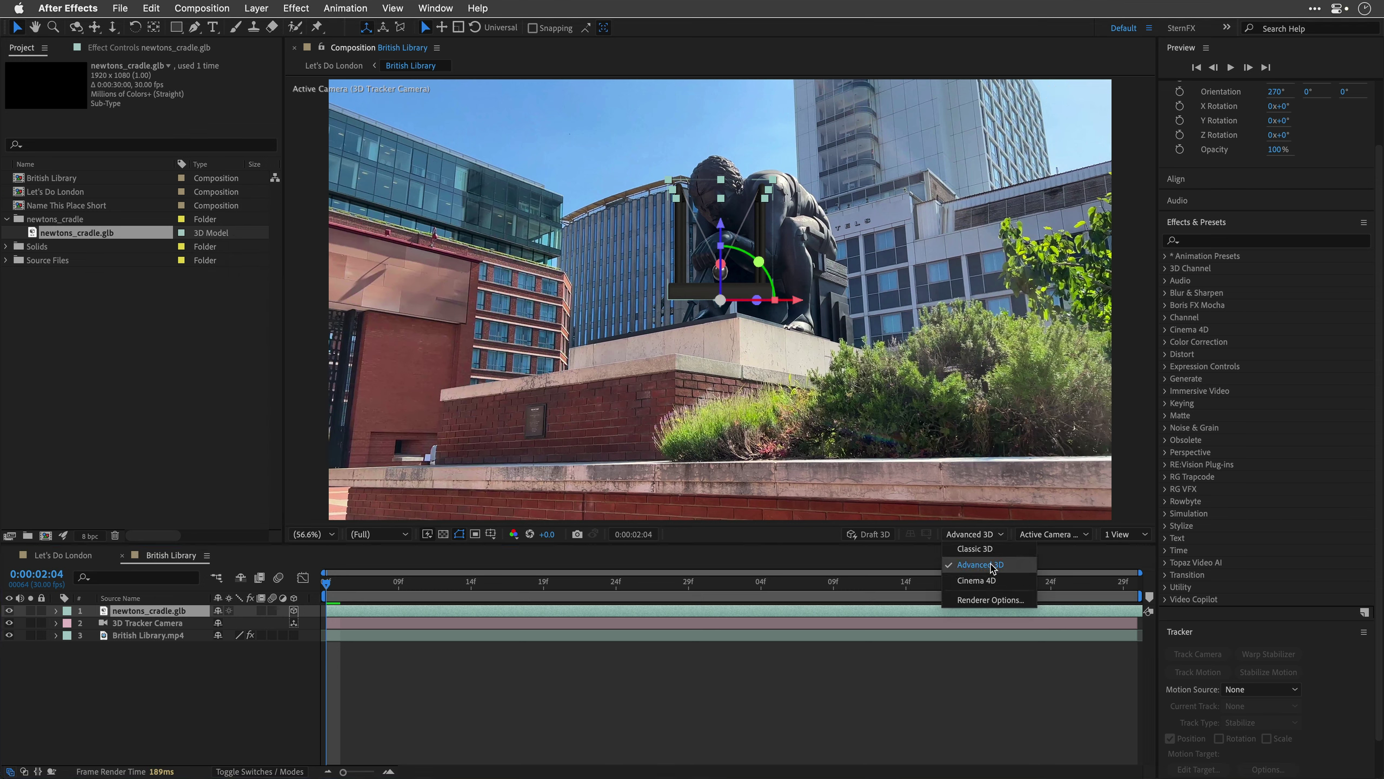
{"action": "left_click", "coordinate": [991, 565]}
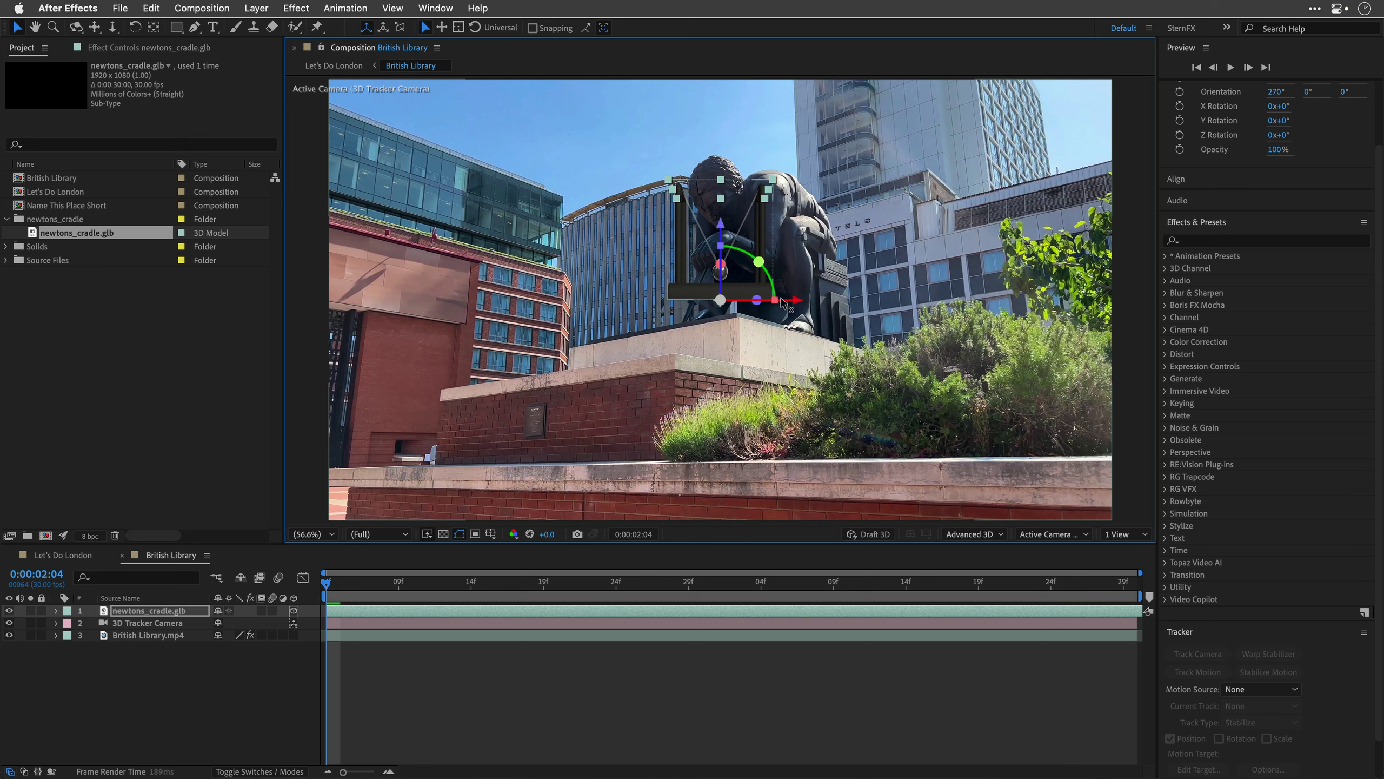
Step: Move the cradle left off the statue and show British Library.mp4's camera-track points
{"action": "left_click_drag", "start_coordinate": [793, 303], "coordinate": [672, 303]}
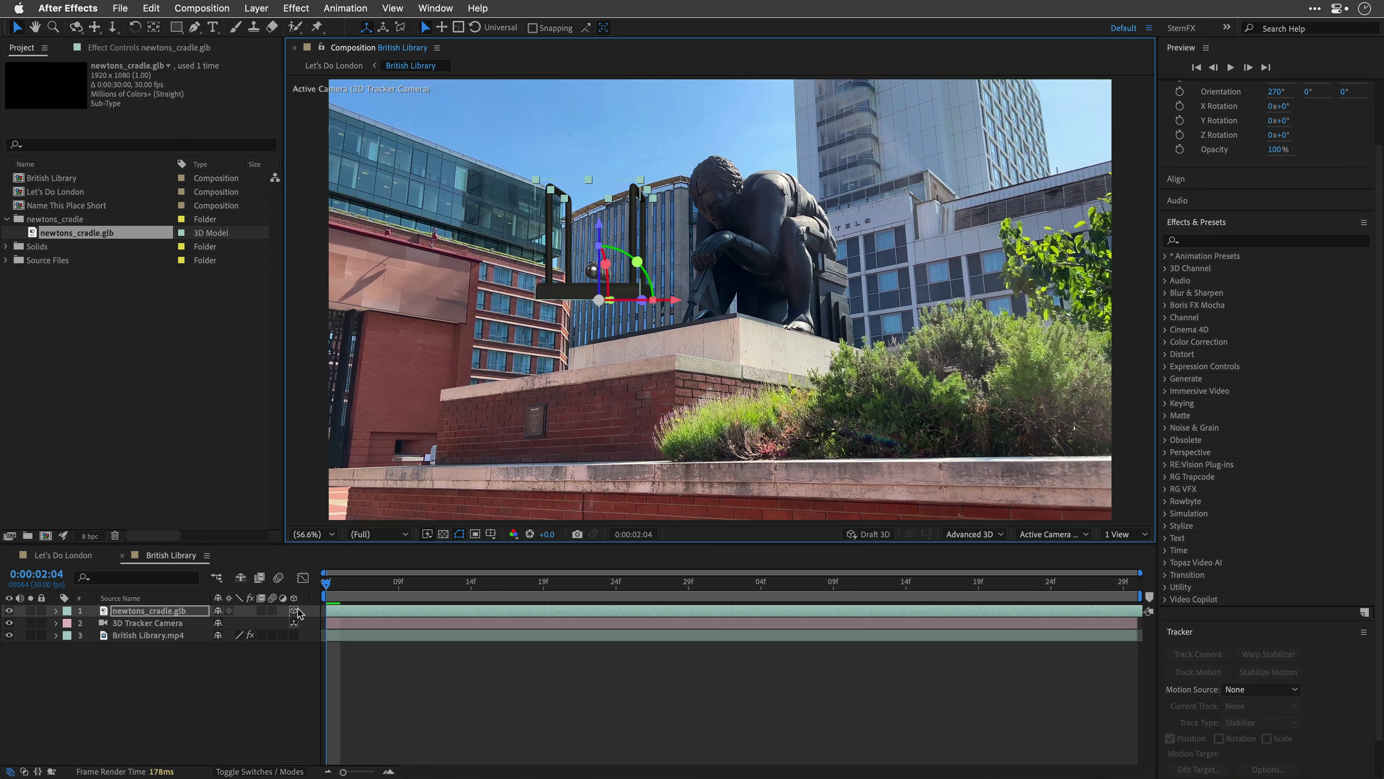
{"action": "left_click", "coordinate": [146, 635]}
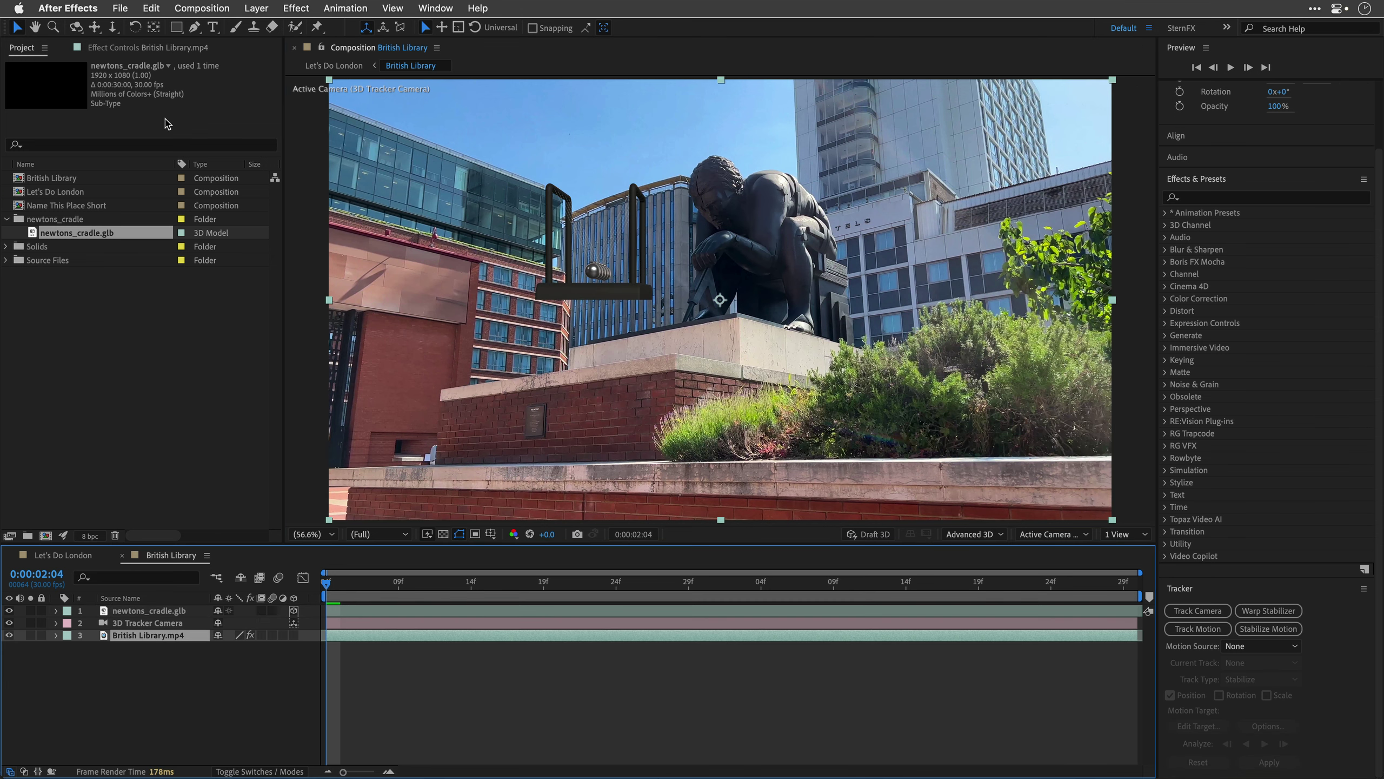
{"action": "left_click", "coordinate": [147, 48]}
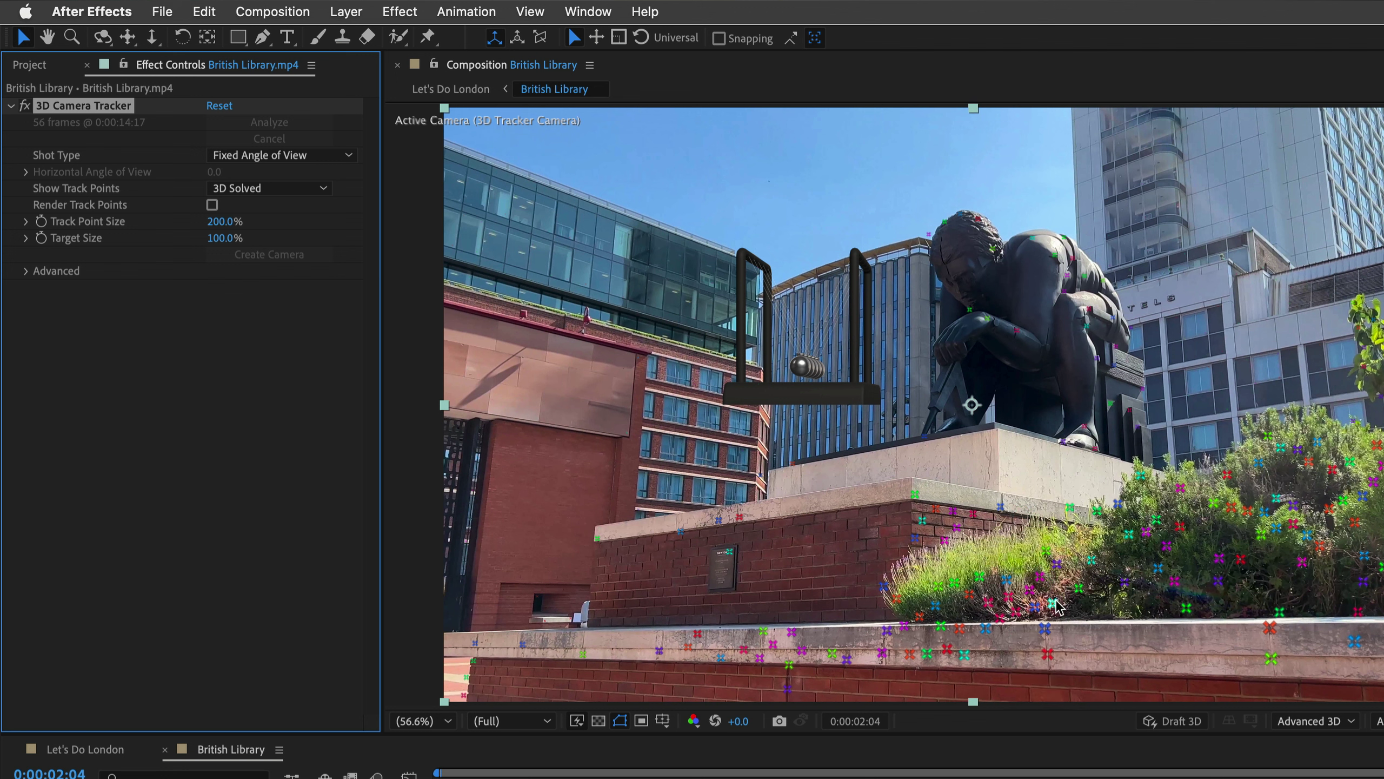
Step: Create a track null from a track point on the front ledge
{"action": "left_click", "coordinate": [698, 634]}
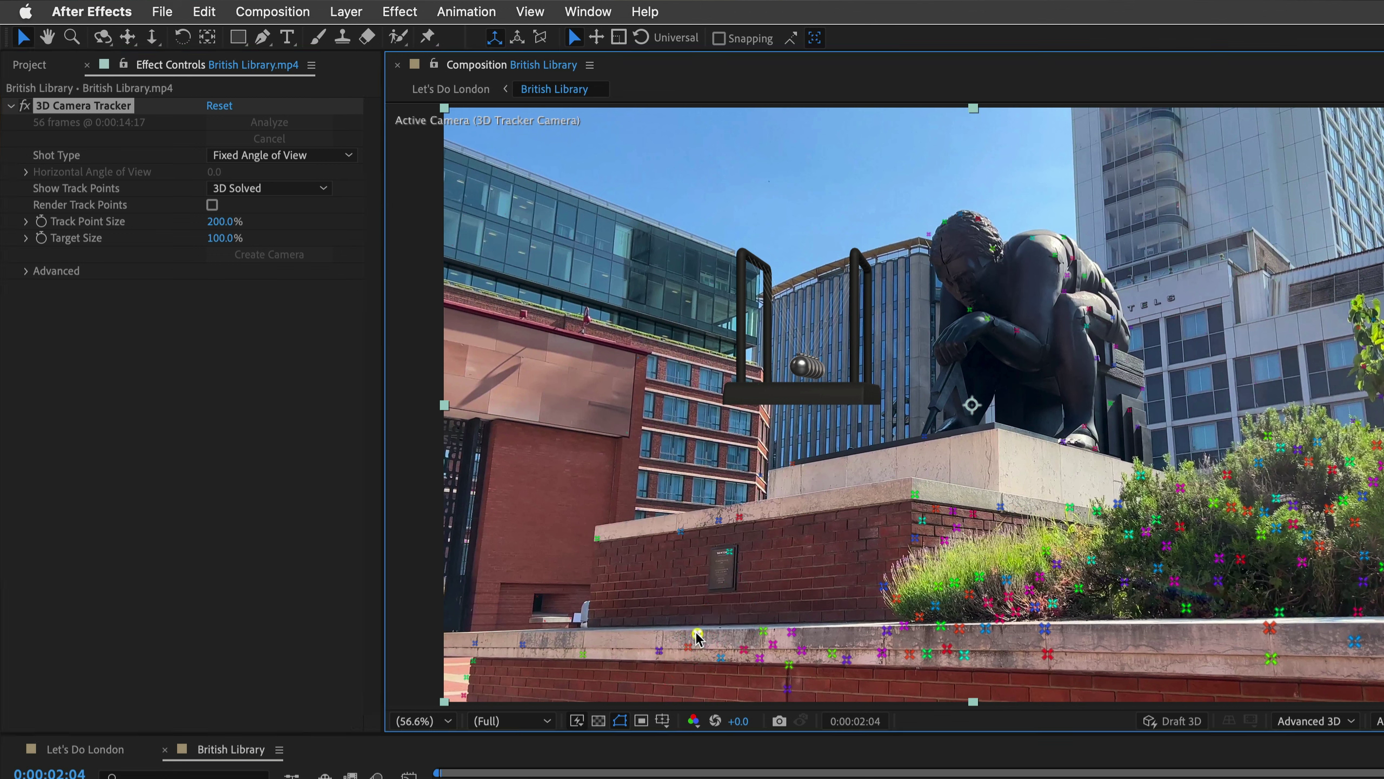
{"action": "right_click", "coordinate": [698, 636]}
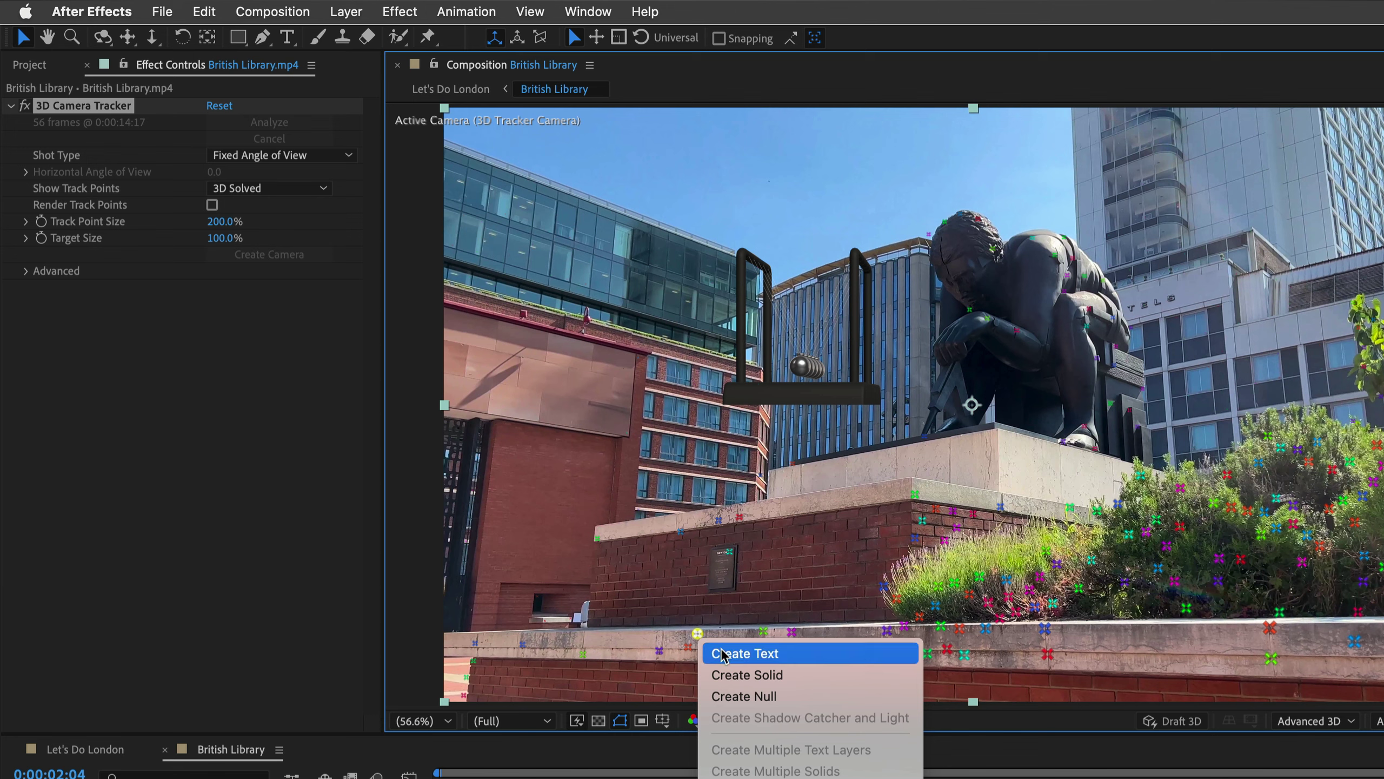
{"action": "left_click", "coordinate": [736, 697]}
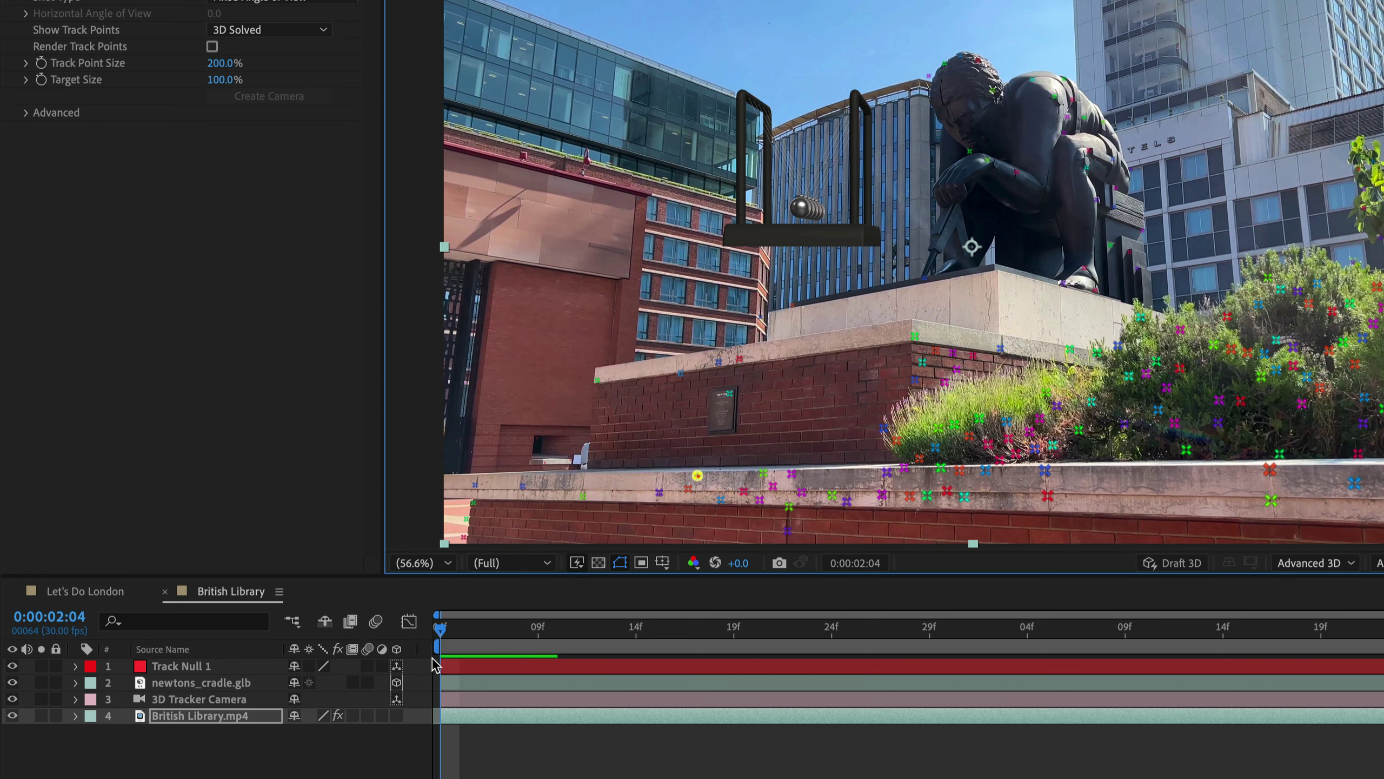
Step: Show the Parent & Link column and parent newtons_cradle.glb to Track Null 1
{"action": "right_click", "coordinate": [426, 658]}
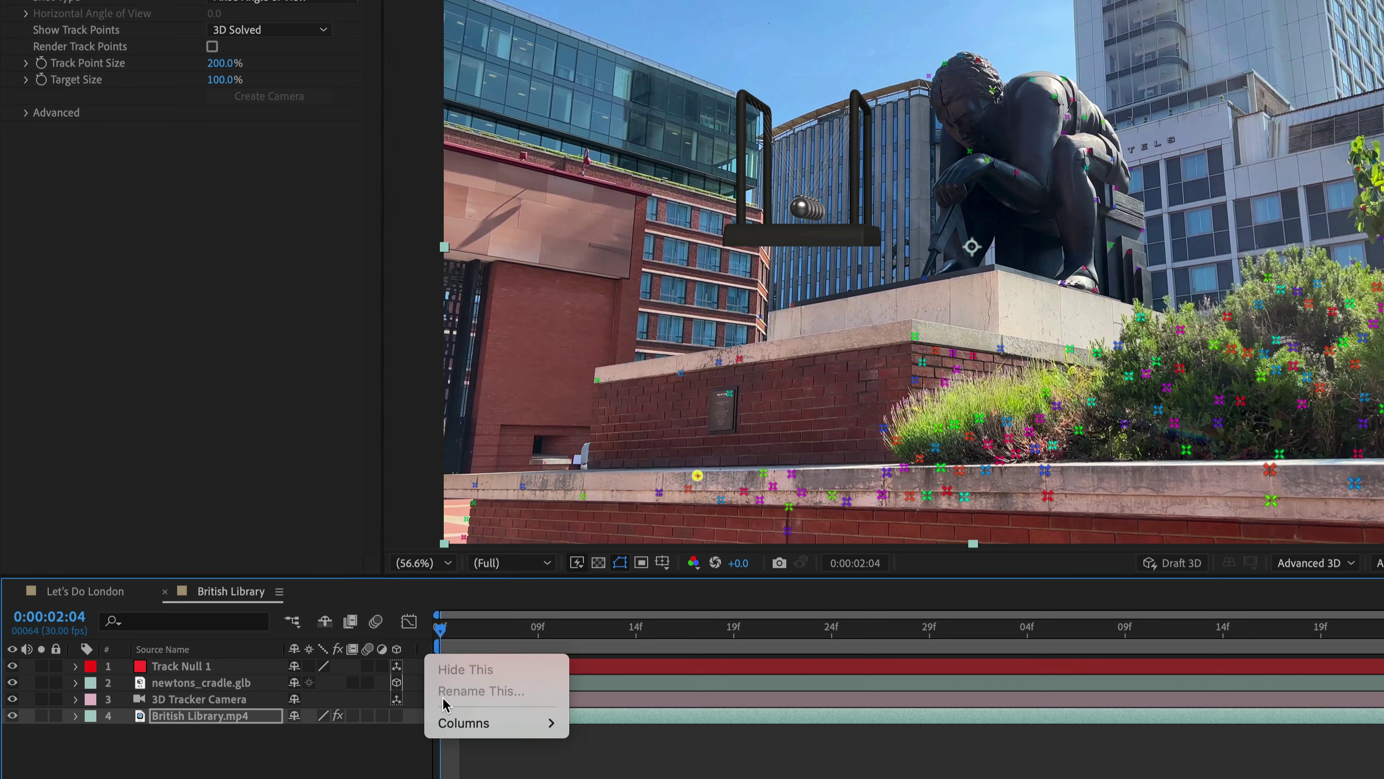
{"action": "mouse_move", "coordinate": [476, 722]}
{"action": "left_click", "coordinate": [621, 742]}
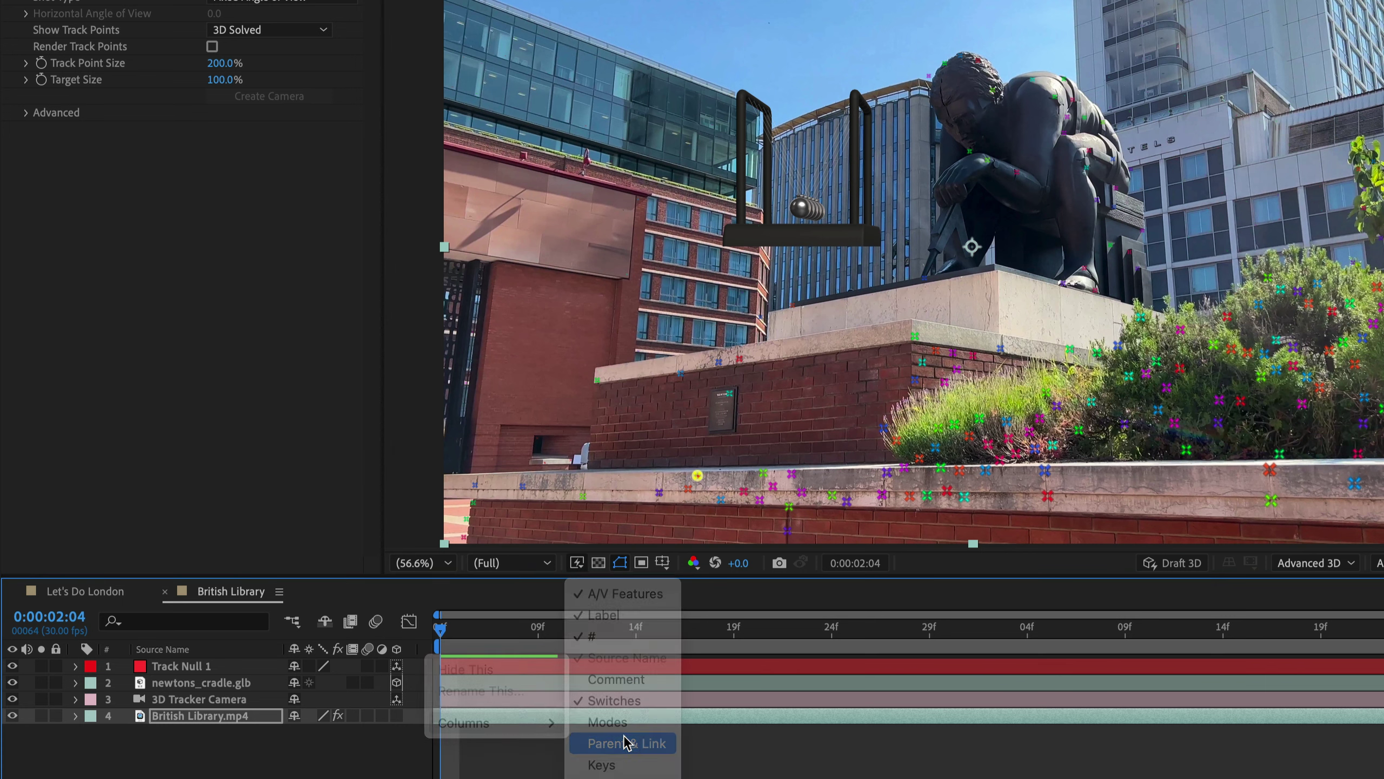
{"action": "left_click", "coordinate": [203, 683]}
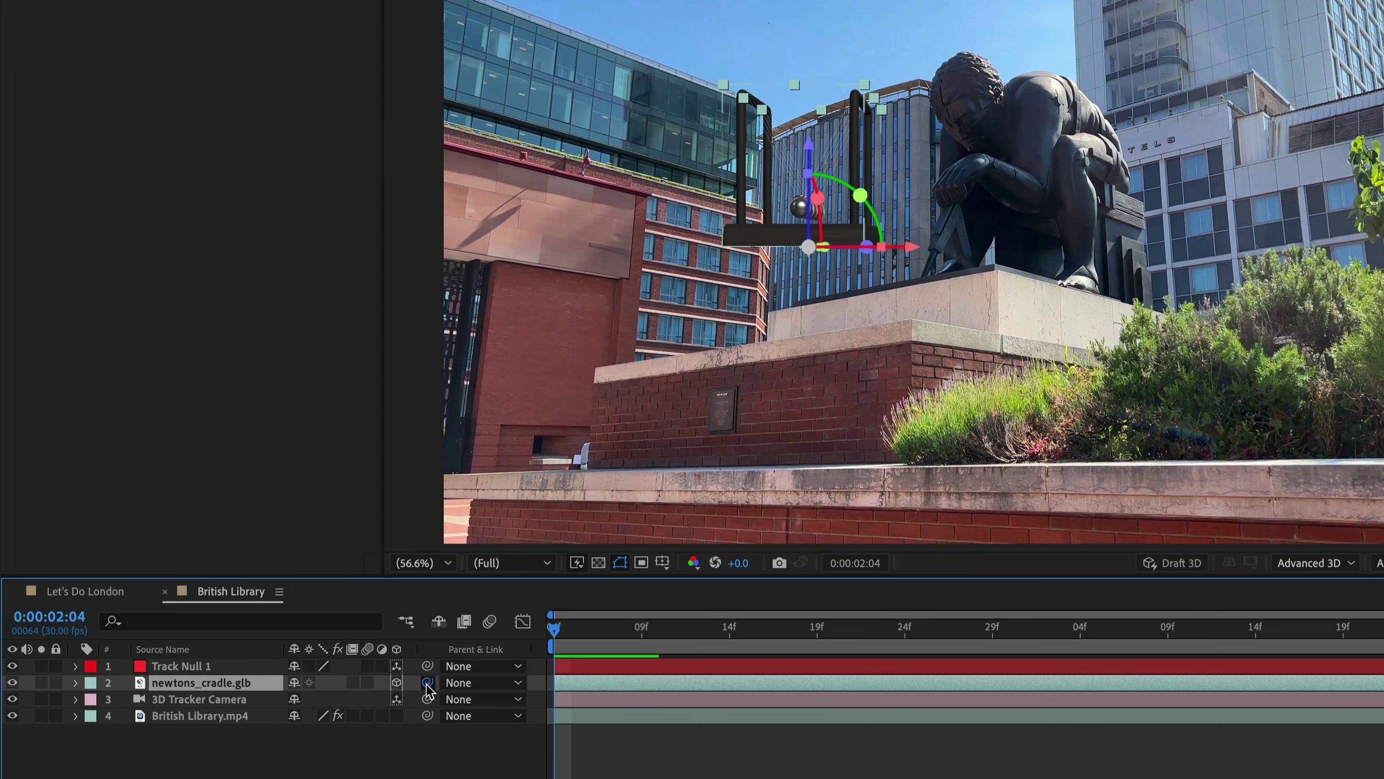
{"action": "left_click_drag", "start_coordinate": [427, 684], "coordinate": [179, 669]}
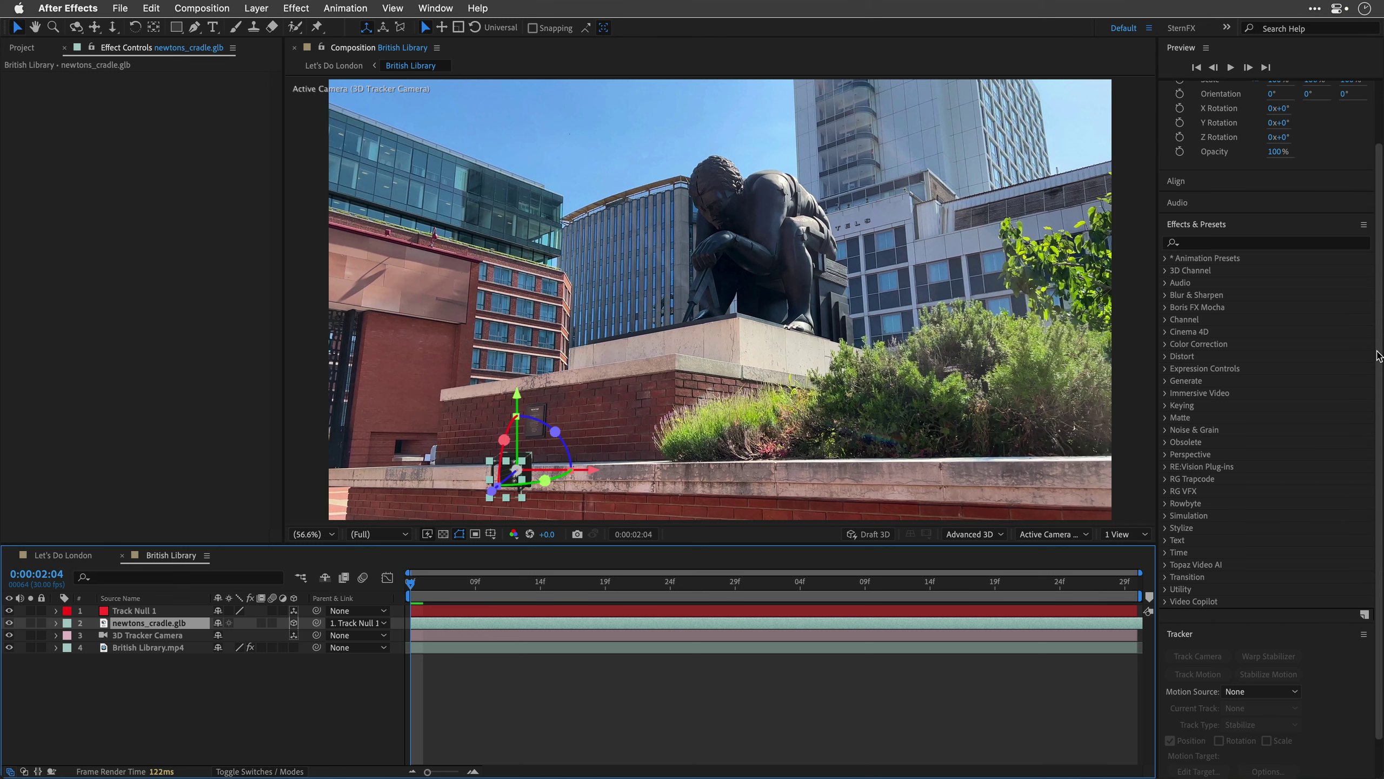
Step: Scale the Newton's cradle to 300%
{"action": "scroll", "coordinate": [1379, 297], "scroll_direction": "up", "scroll_amount": 3}
{"action": "scroll", "coordinate": [1378, 297], "scroll_direction": "up", "scroll_amount": 1}
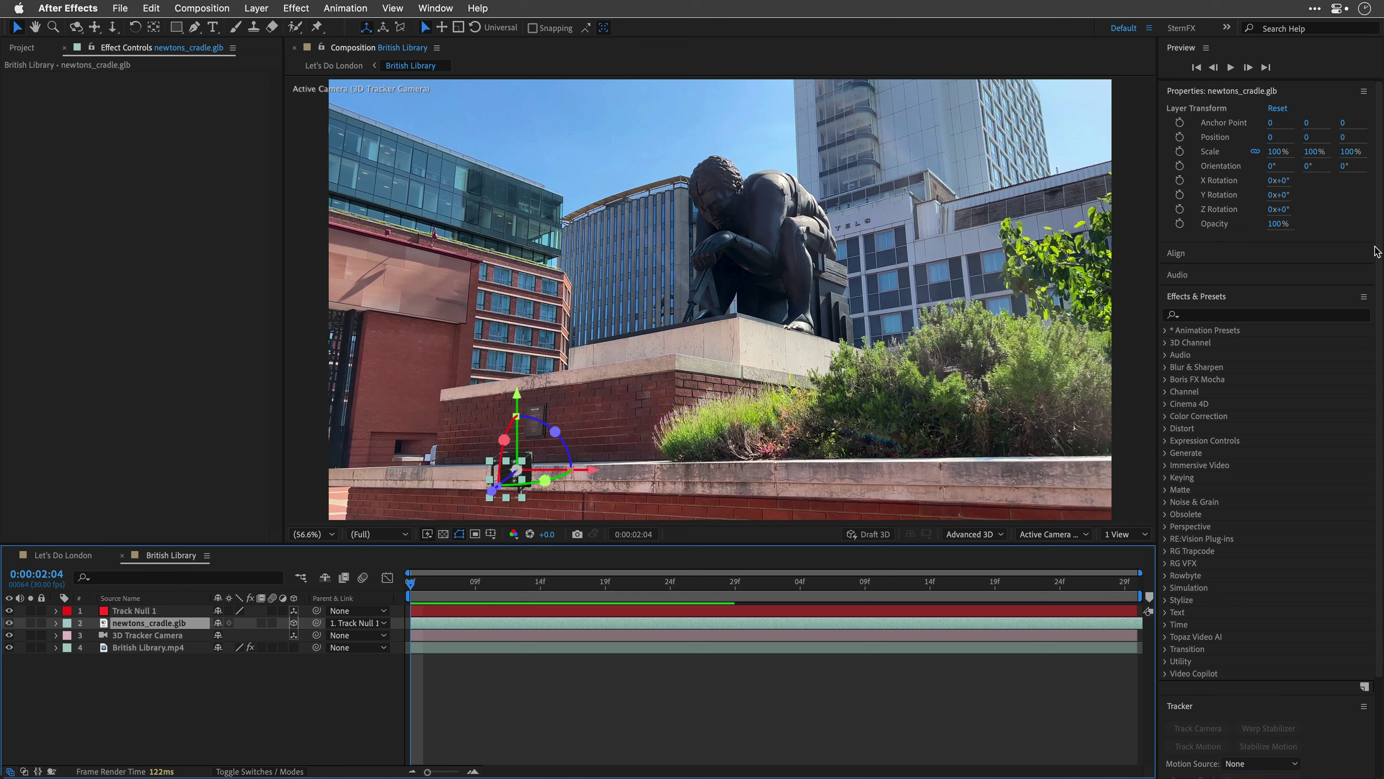
{"action": "left_click", "coordinate": [1272, 152]}
{"action": "type", "text": "300"}
{"action": "key", "text": "Return"}
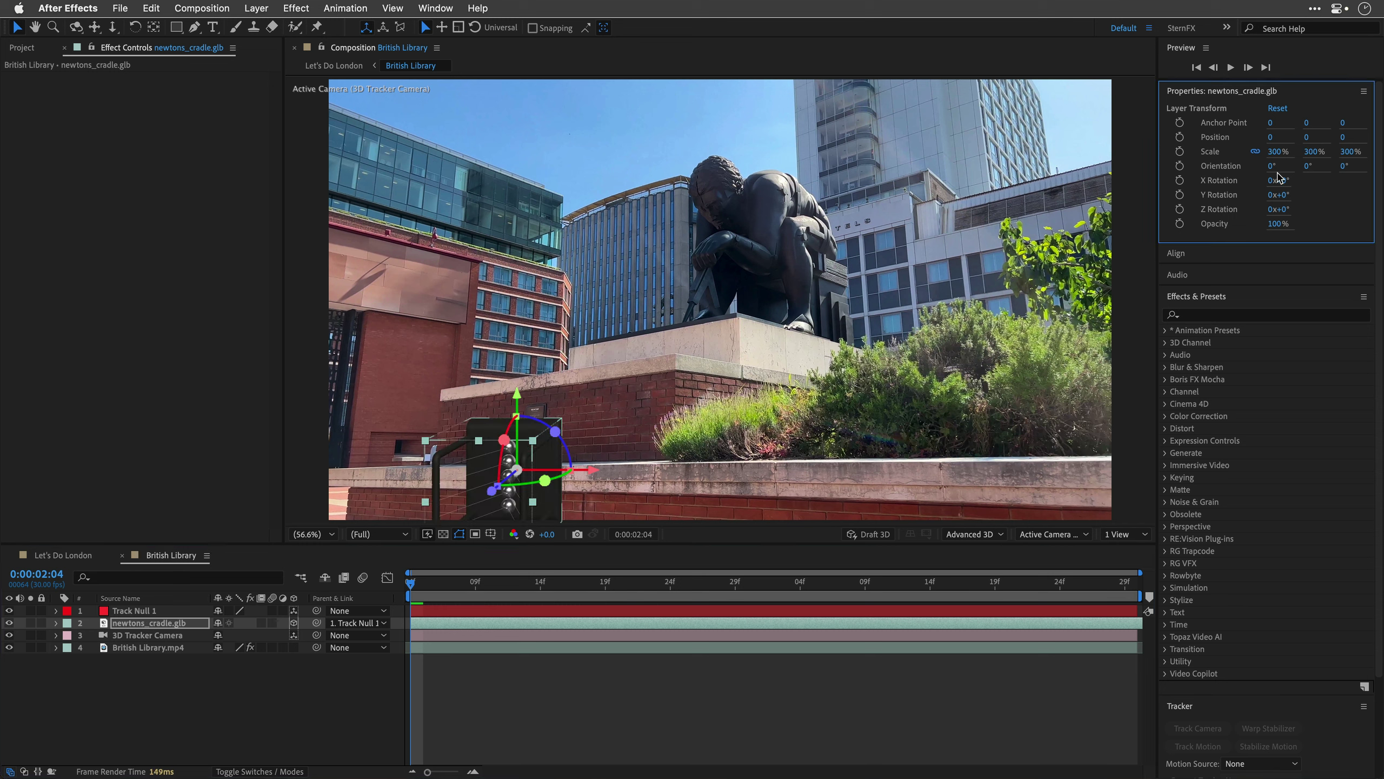
Step: Set orientation to 256°, 0°, 295° and Position X to 164 to stand it on the ledge
{"action": "left_click_drag", "start_coordinate": [1271, 166], "coordinate": [1254, 167]}
{"action": "left_click_drag", "start_coordinate": [1345, 166], "coordinate": [1254, 167]}
{"action": "left_click_drag", "start_coordinate": [1346, 166], "coordinate": [1365, 168]}
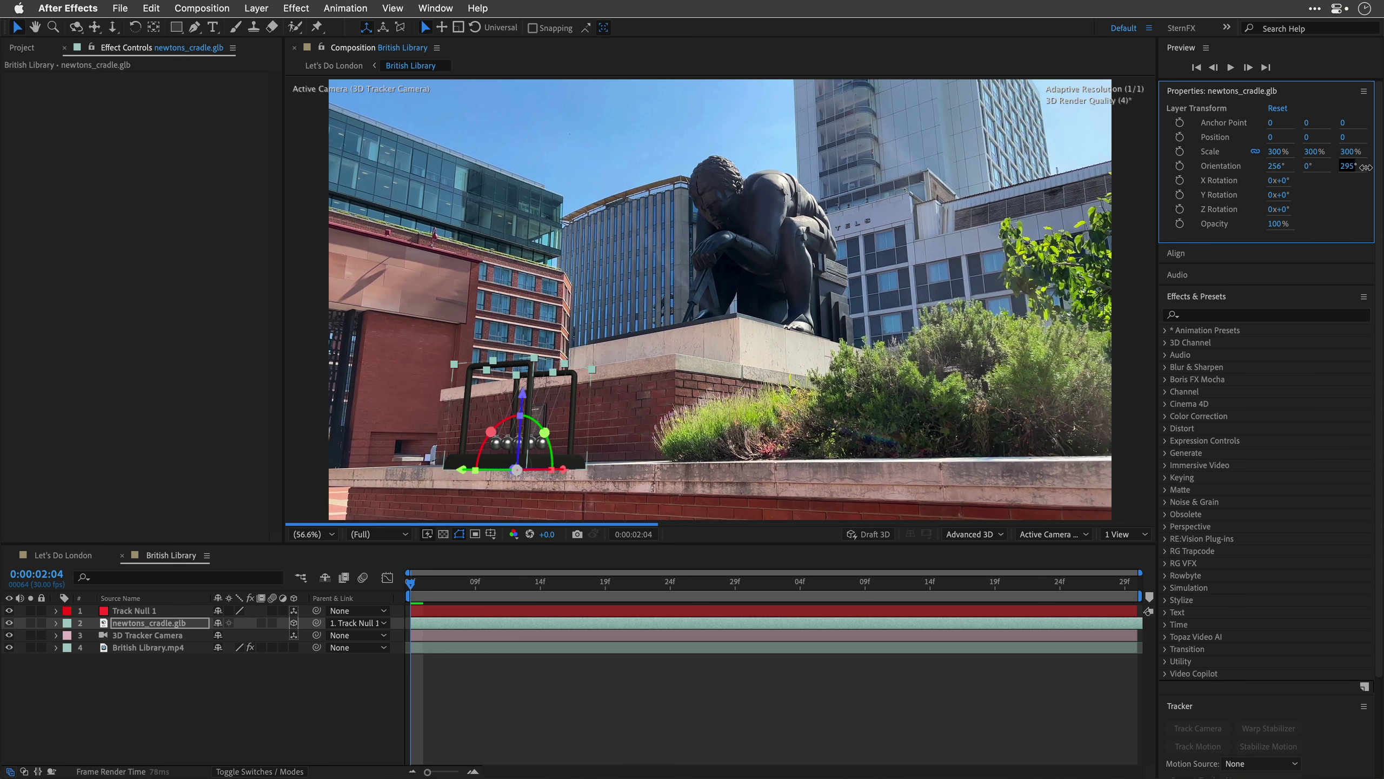
{"action": "left_click_drag", "start_coordinate": [1271, 136], "coordinate": [1373, 139]}
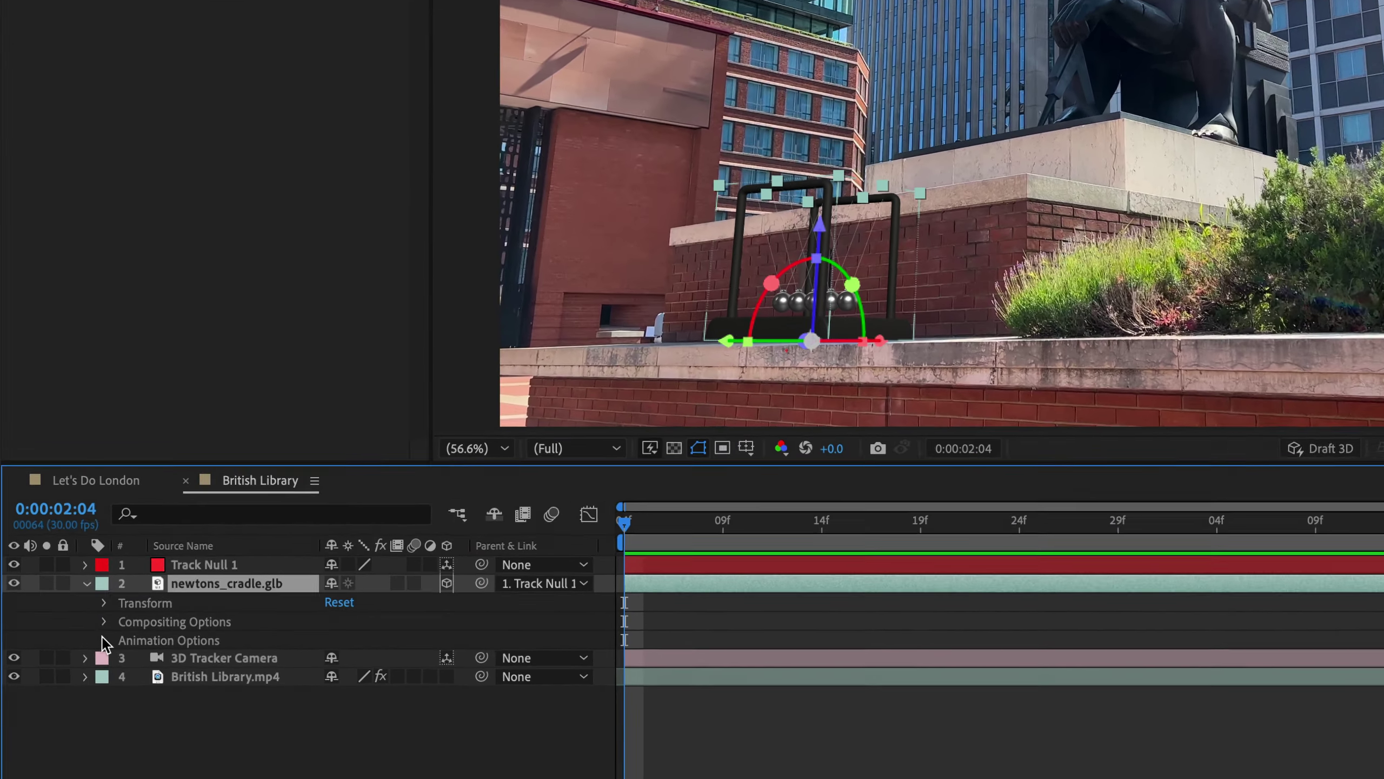
Step: Set the cradle layer's Animation Options name to Pendel and preview the swing
{"action": "left_click", "coordinate": [71, 661]}
{"action": "left_click", "coordinate": [389, 653]}
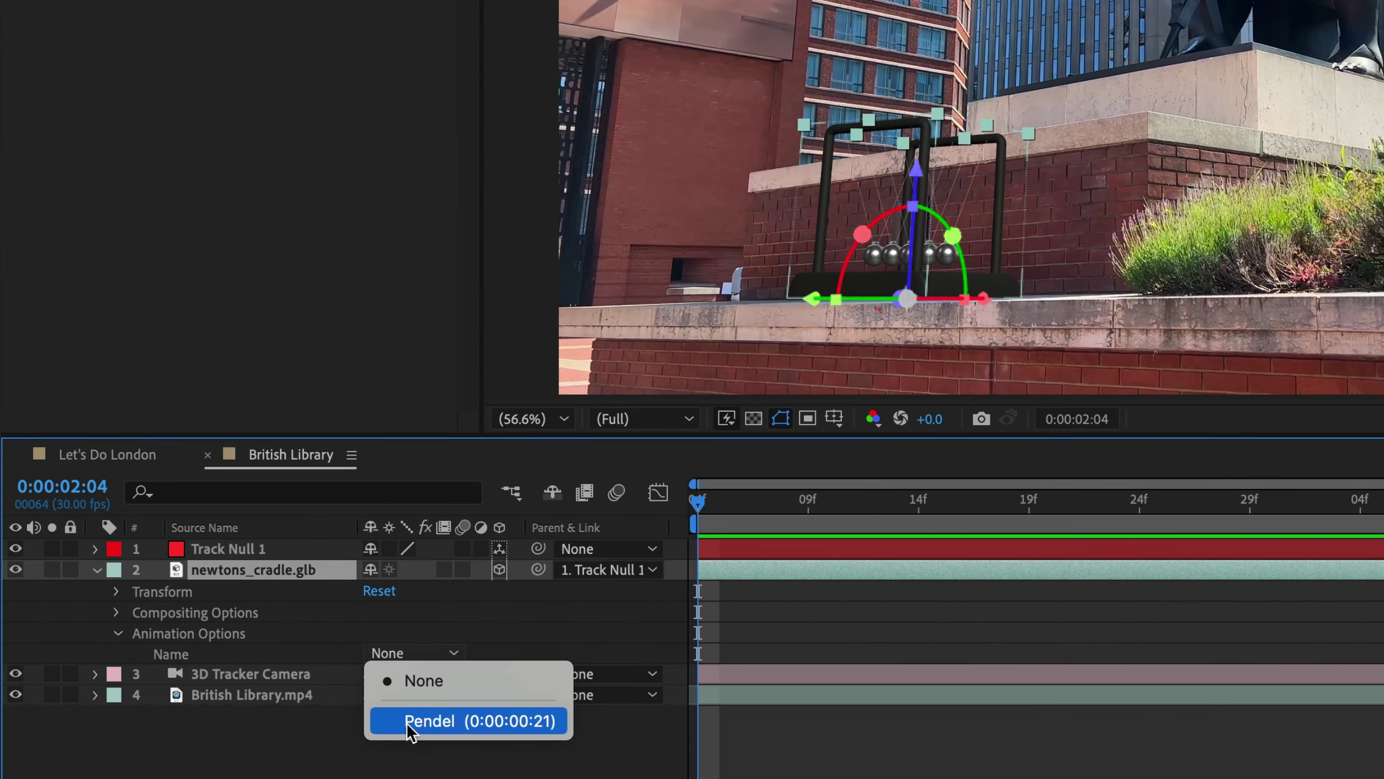
{"action": "left_click", "coordinate": [406, 722]}
{"action": "mouse_move", "coordinate": [709, 510]}
{"action": "left_mouse_down"}
{"action": "mouse_move", "coordinate": [1092, 523]}
{"action": "mouse_move", "coordinate": [694, 525]}
{"action": "left_mouse_up"}
{"action": "left_click", "coordinate": [652, 773]}
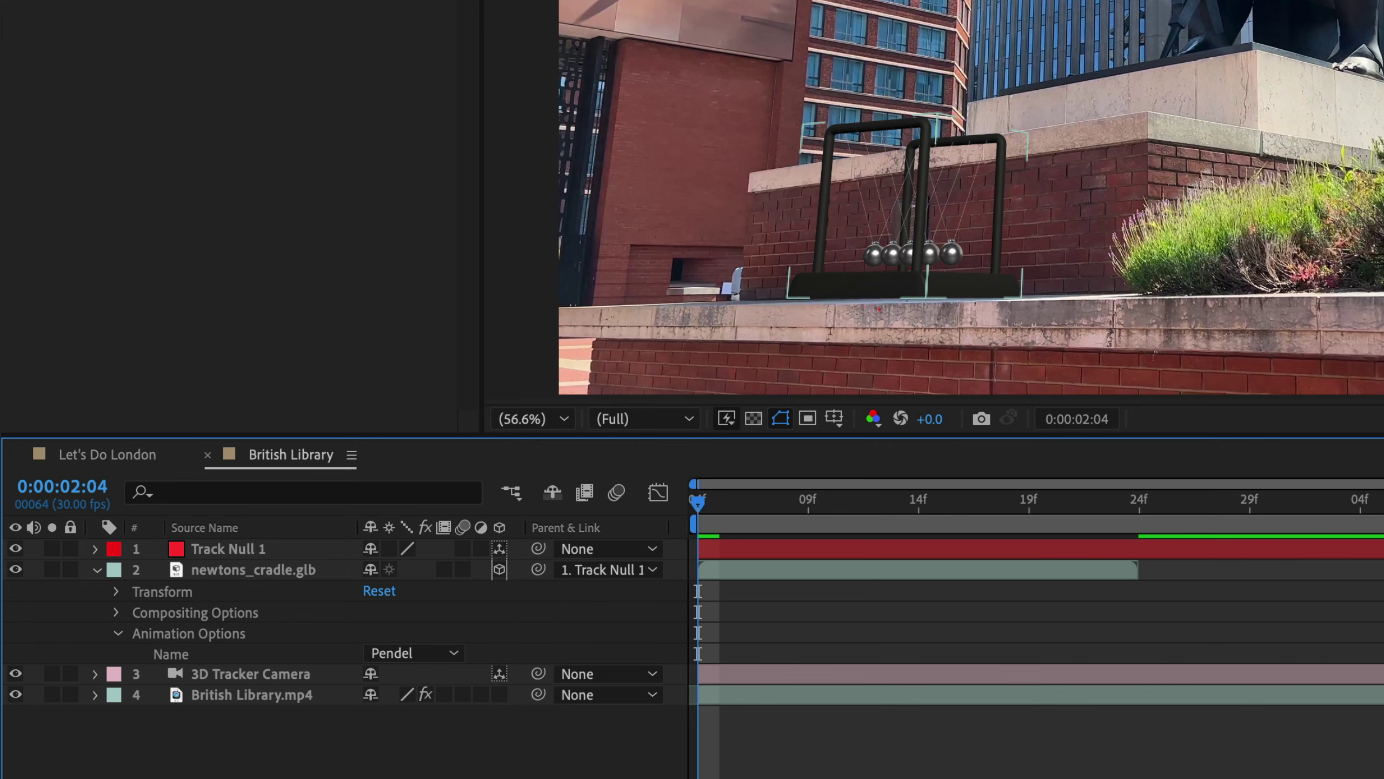
Step: Enable time remapping on newtons_cradle.glb and extend the layer to the comp's end
{"action": "left_click", "coordinate": [239, 571]}
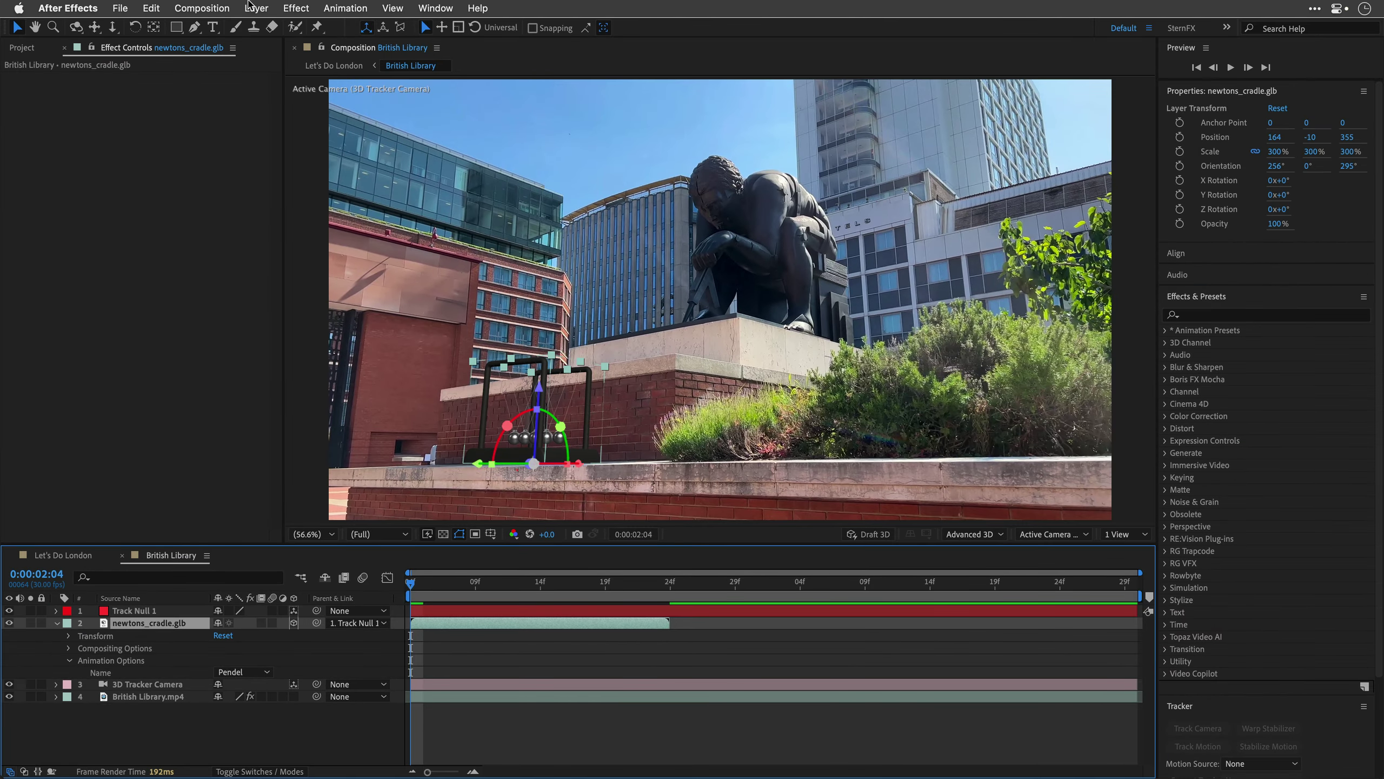
{"action": "left_click", "coordinate": [252, 6]}
{"action": "mouse_move", "coordinate": [256, 203]}
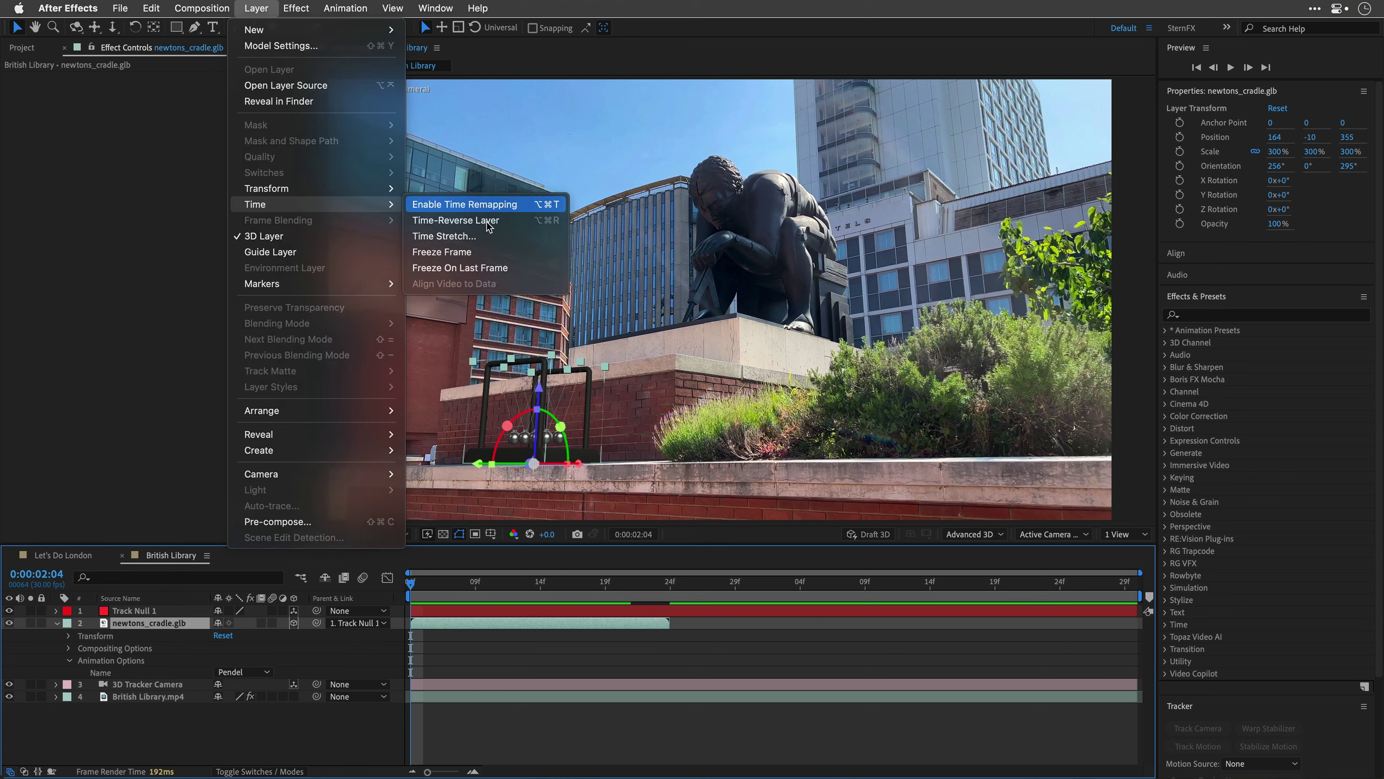
{"action": "left_click", "coordinate": [463, 204]}
{"action": "left_click_drag", "start_coordinate": [672, 621], "coordinate": [1051, 620]}
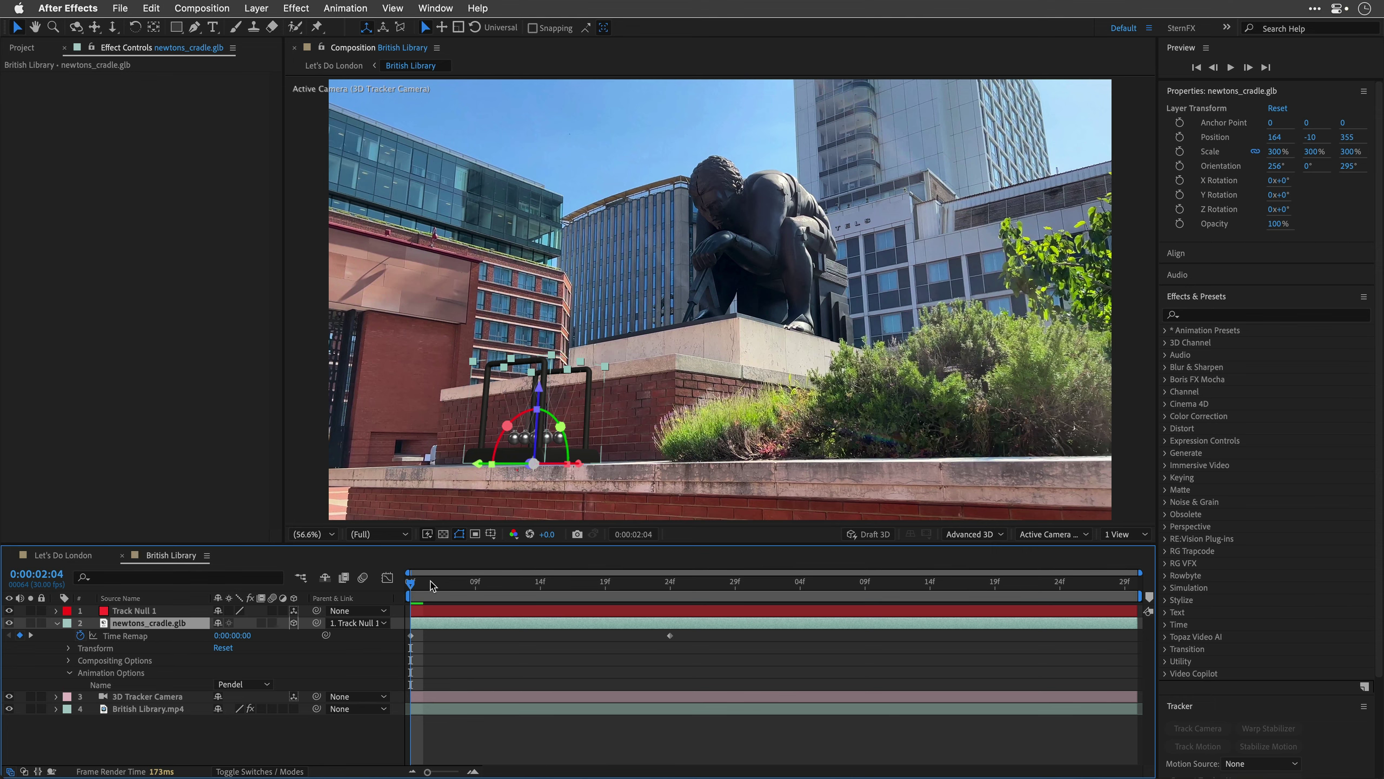
{"action": "left_click_drag", "start_coordinate": [429, 585], "coordinate": [690, 590]}
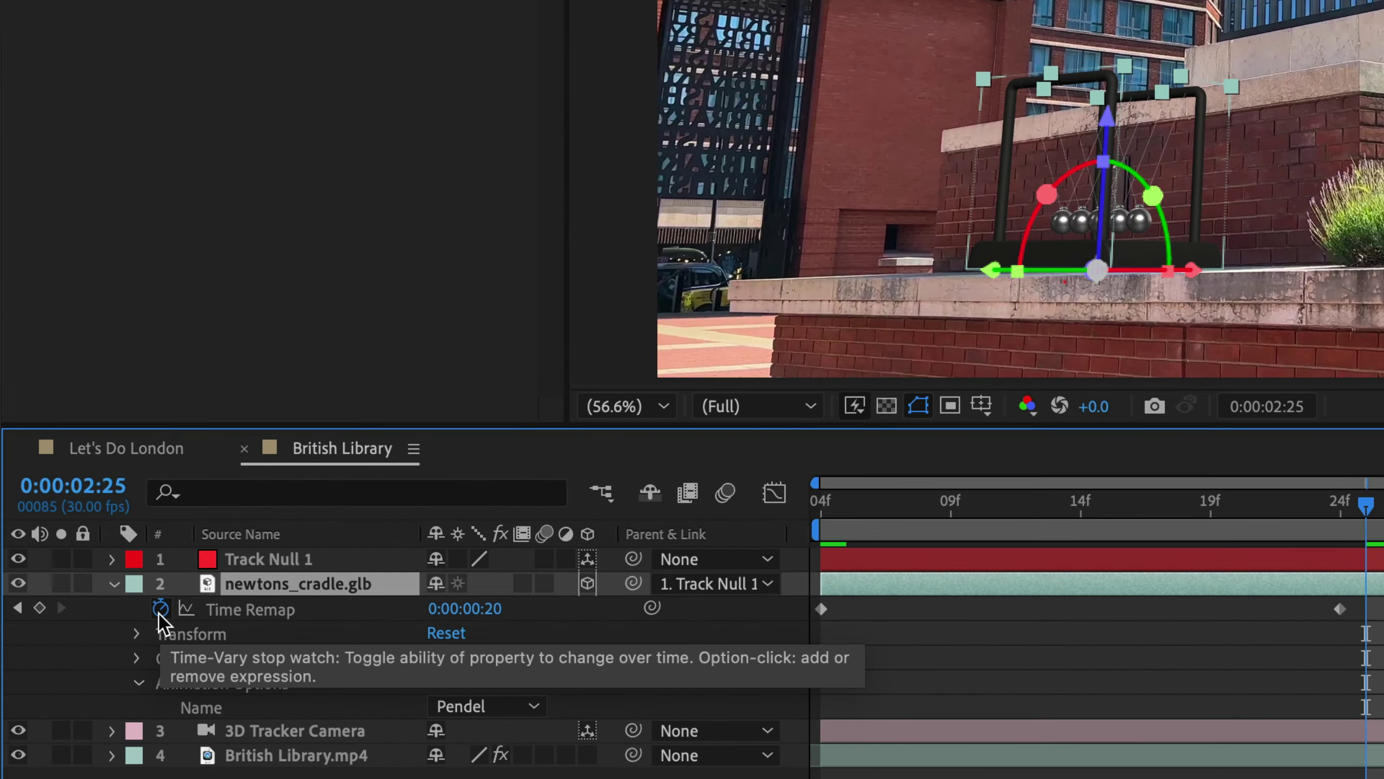
Step: Add a loopOut() expression to the cradle layer's Time Remap property
{"action": "left_click", "coordinate": [160, 610], "text": "alt"}
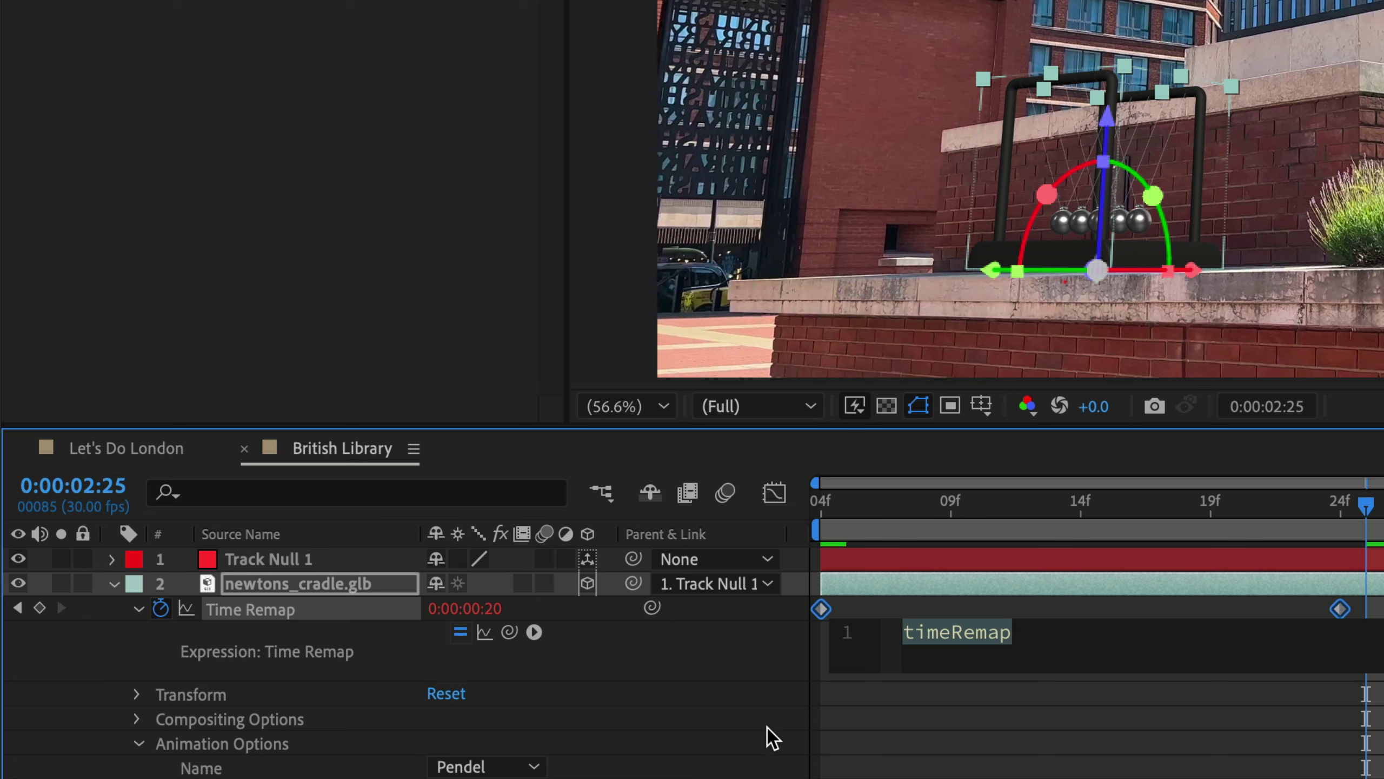
{"action": "type", "text": "loo"}
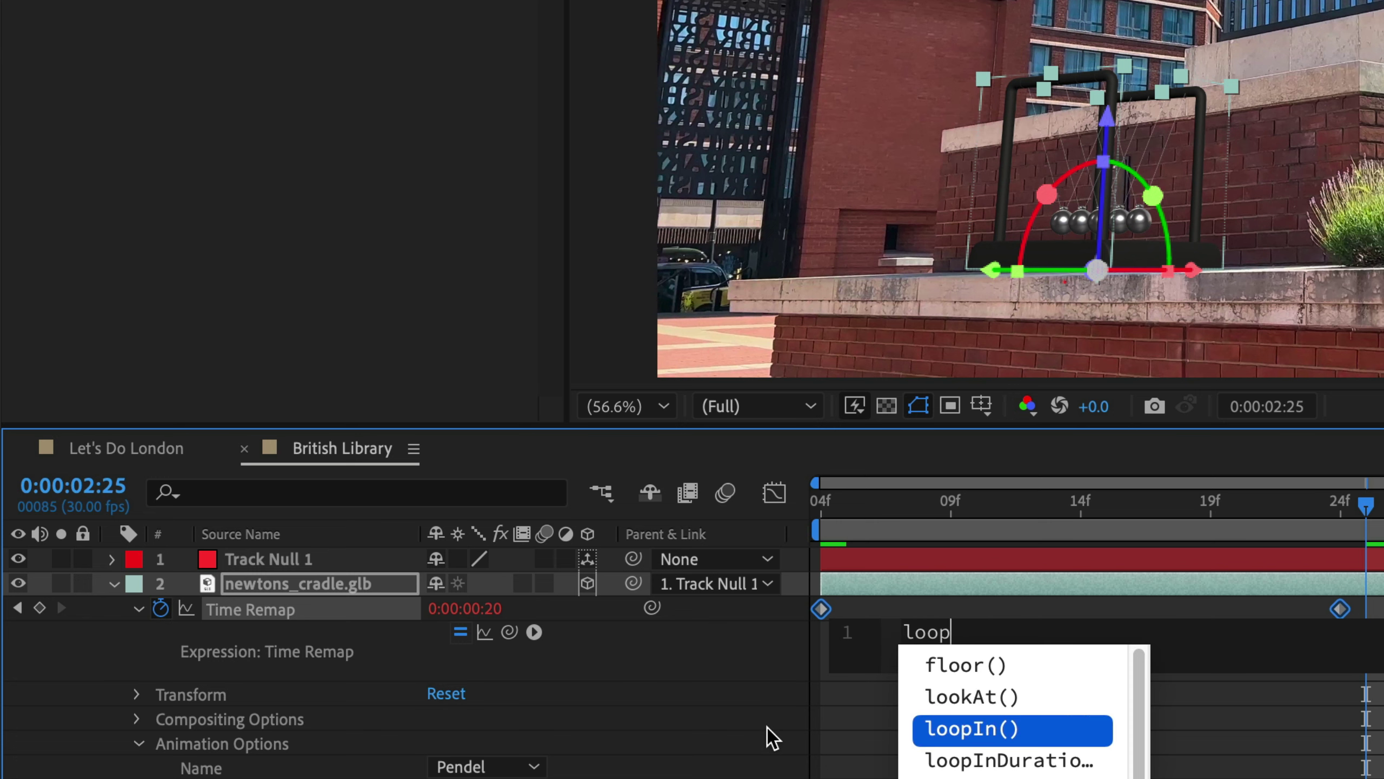
{"action": "type", "text": "p"}
{"action": "key", "text": "Down"}
{"action": "key", "text": "Down"}
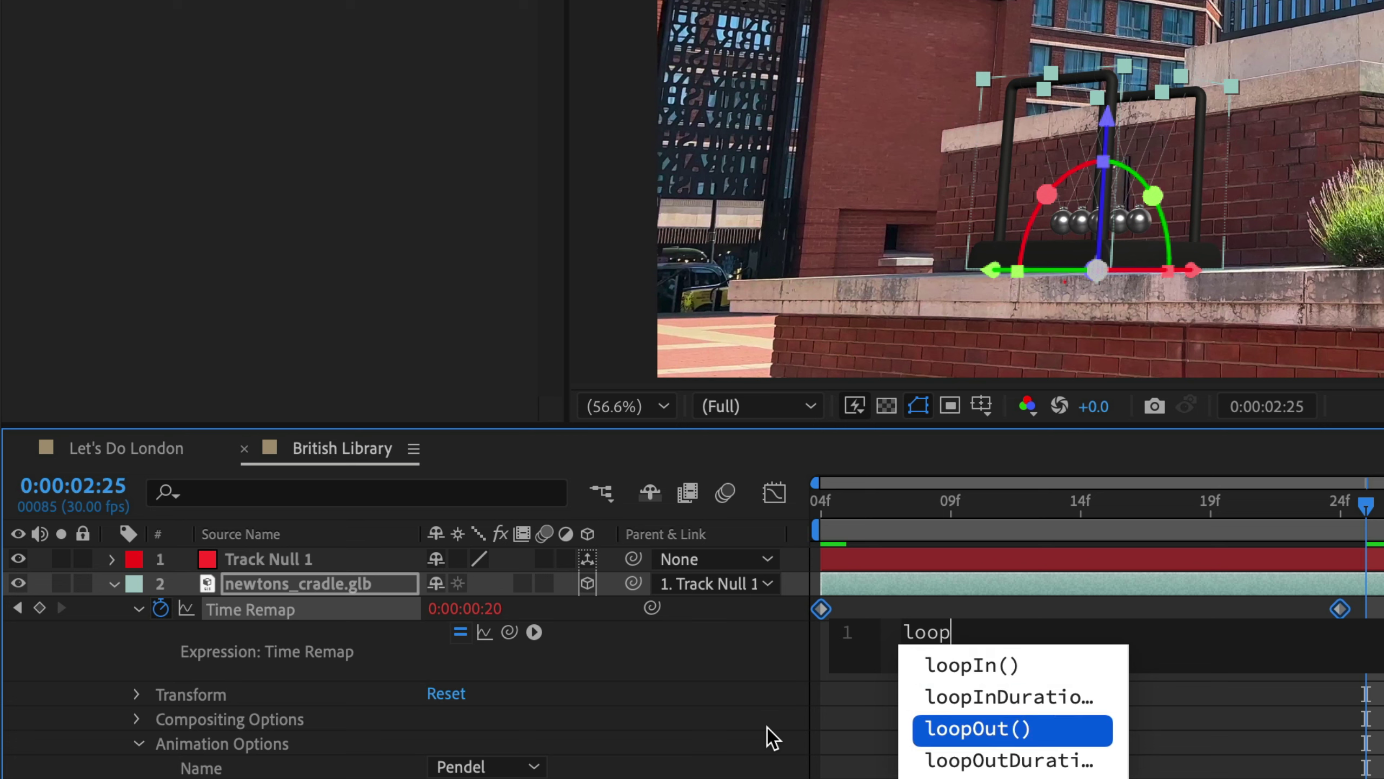
{"action": "key", "text": "Return"}
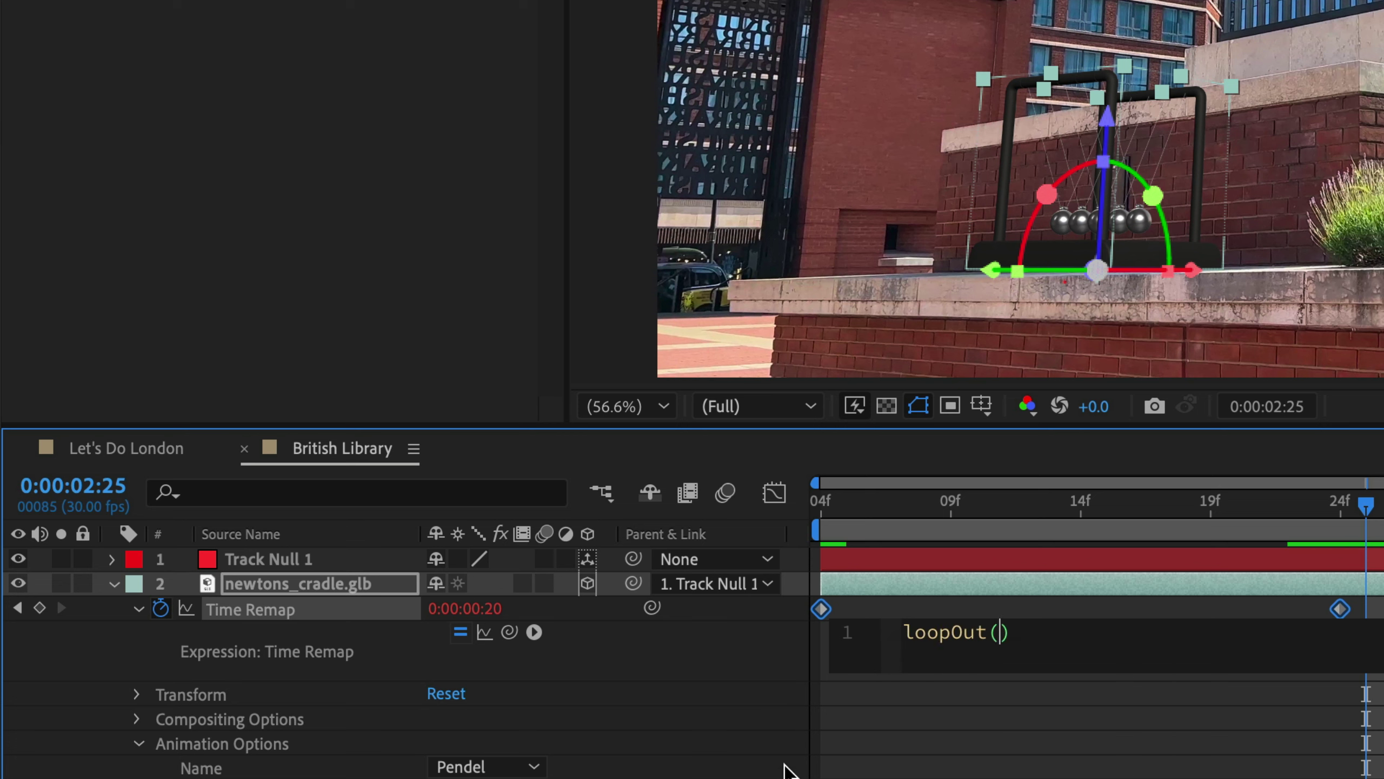
{"action": "left_click", "coordinate": [880, 726]}
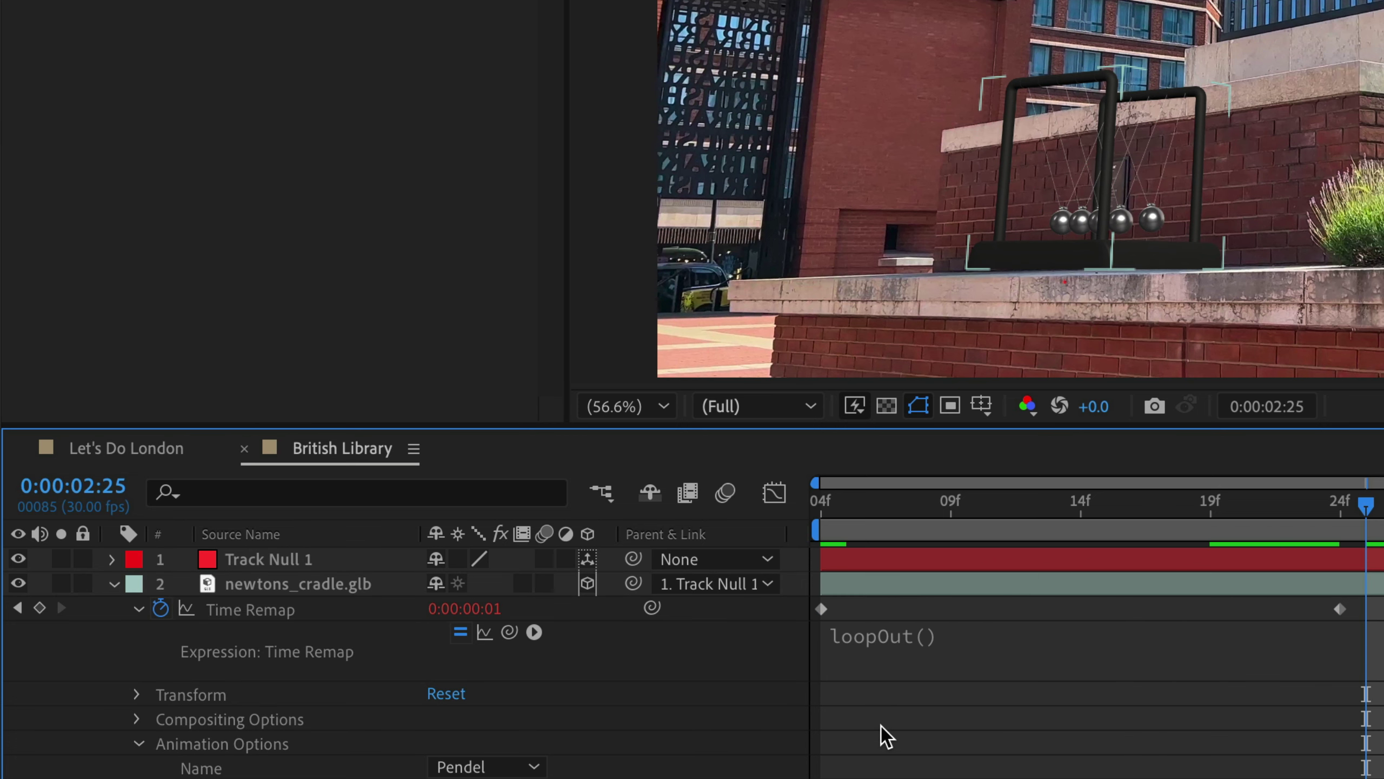
{"action": "left_click", "coordinate": [837, 510]}
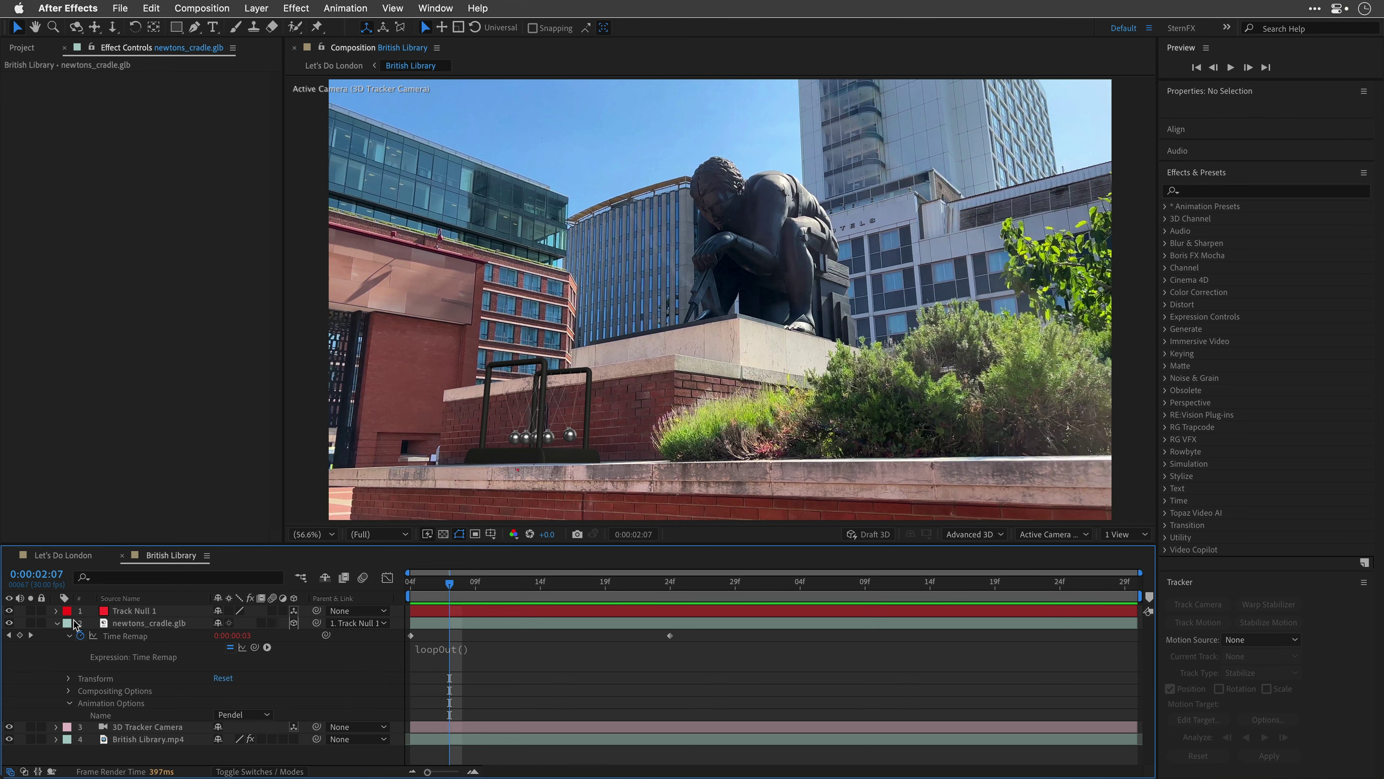
Step: Return to the Let's Do London comp and move ahead to the Kew Gardens shot
{"action": "left_click", "coordinate": [56, 623]}
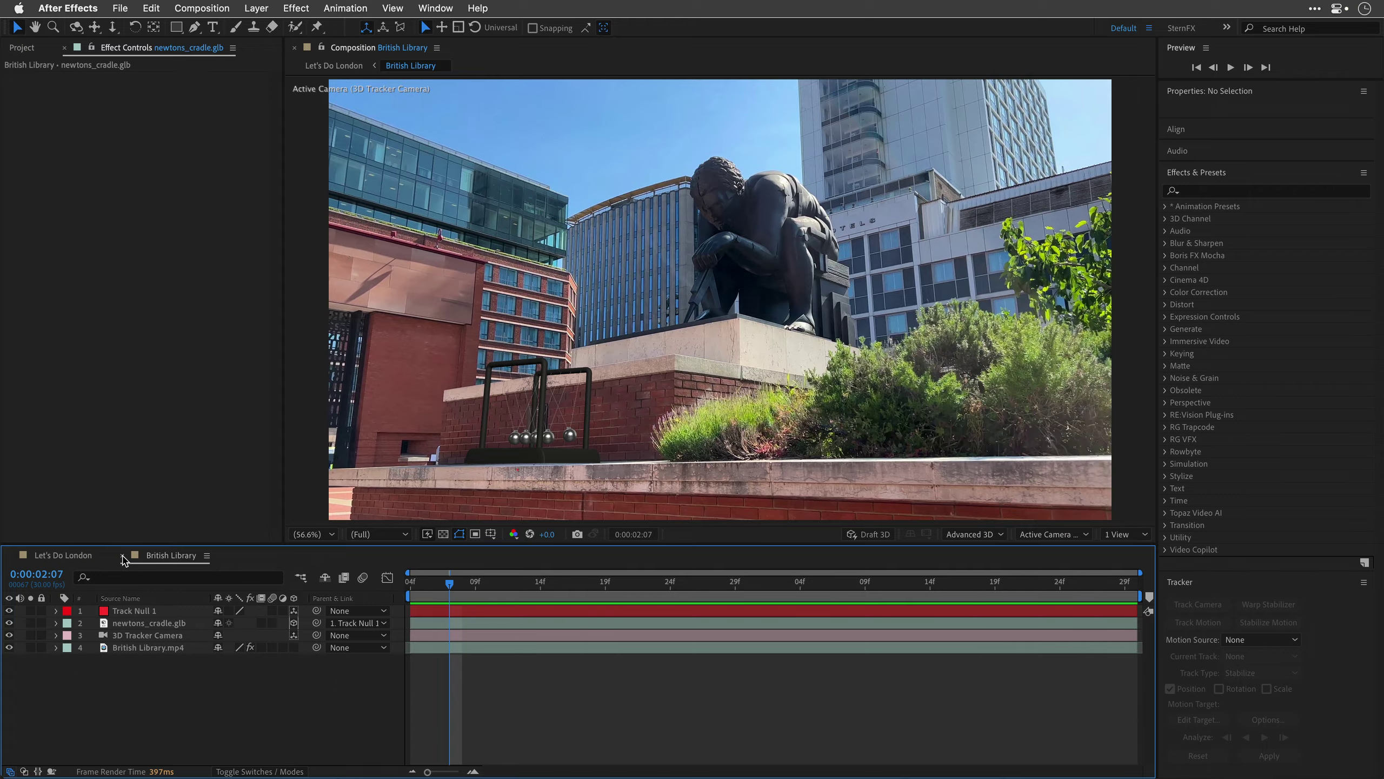
{"action": "left_click", "coordinate": [122, 556]}
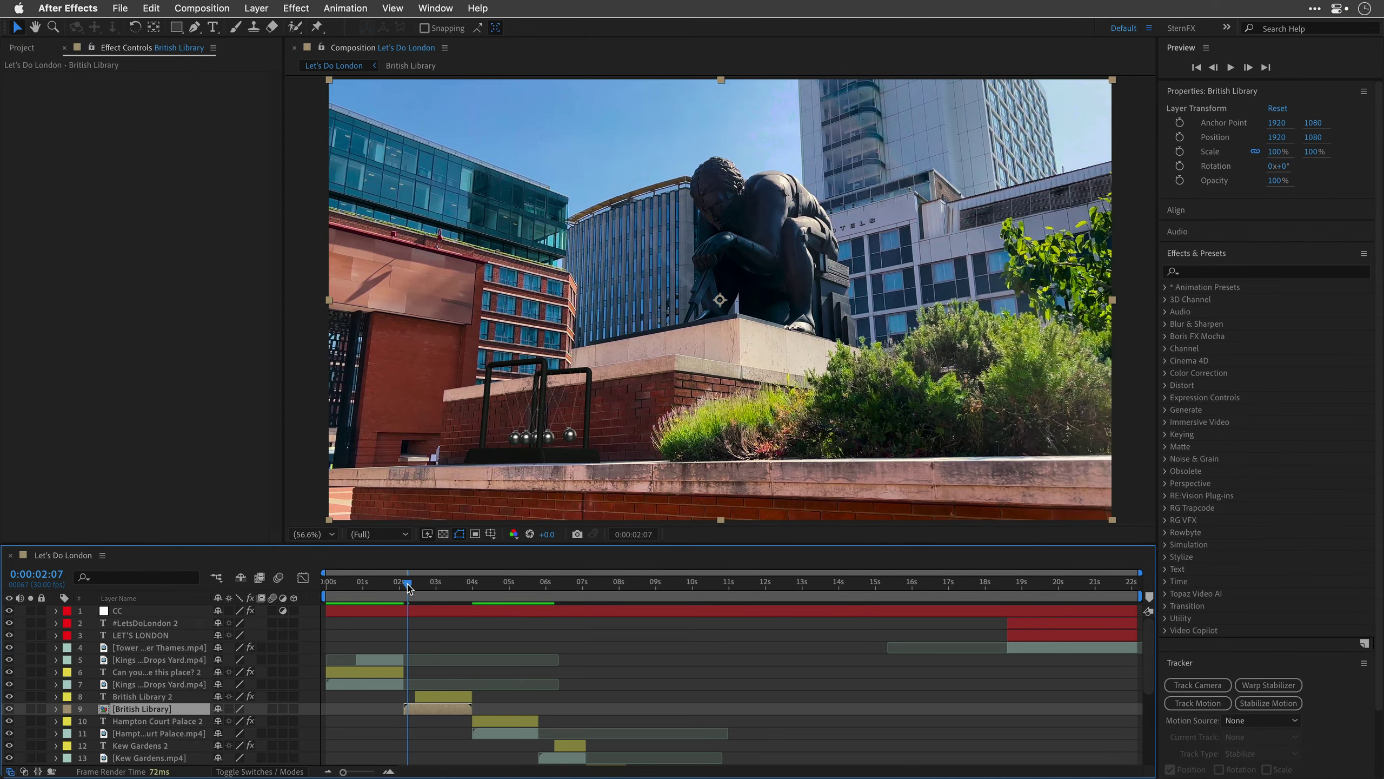
{"action": "mouse_move", "coordinate": [409, 587]}
{"action": "left_mouse_down"}
{"action": "mouse_move", "coordinate": [579, 607]}
{"action": "mouse_move", "coordinate": [551, 603]}
{"action": "mouse_move", "coordinate": [565, 593]}
{"action": "mouse_move", "coordinate": [566, 613]}
{"action": "left_mouse_up"}
{"action": "scroll", "coordinate": [587, 660], "scroll_direction": "down", "scroll_amount": 2}
{"action": "scroll", "coordinate": [588, 662], "scroll_direction": "down", "scroll_amount": 2}
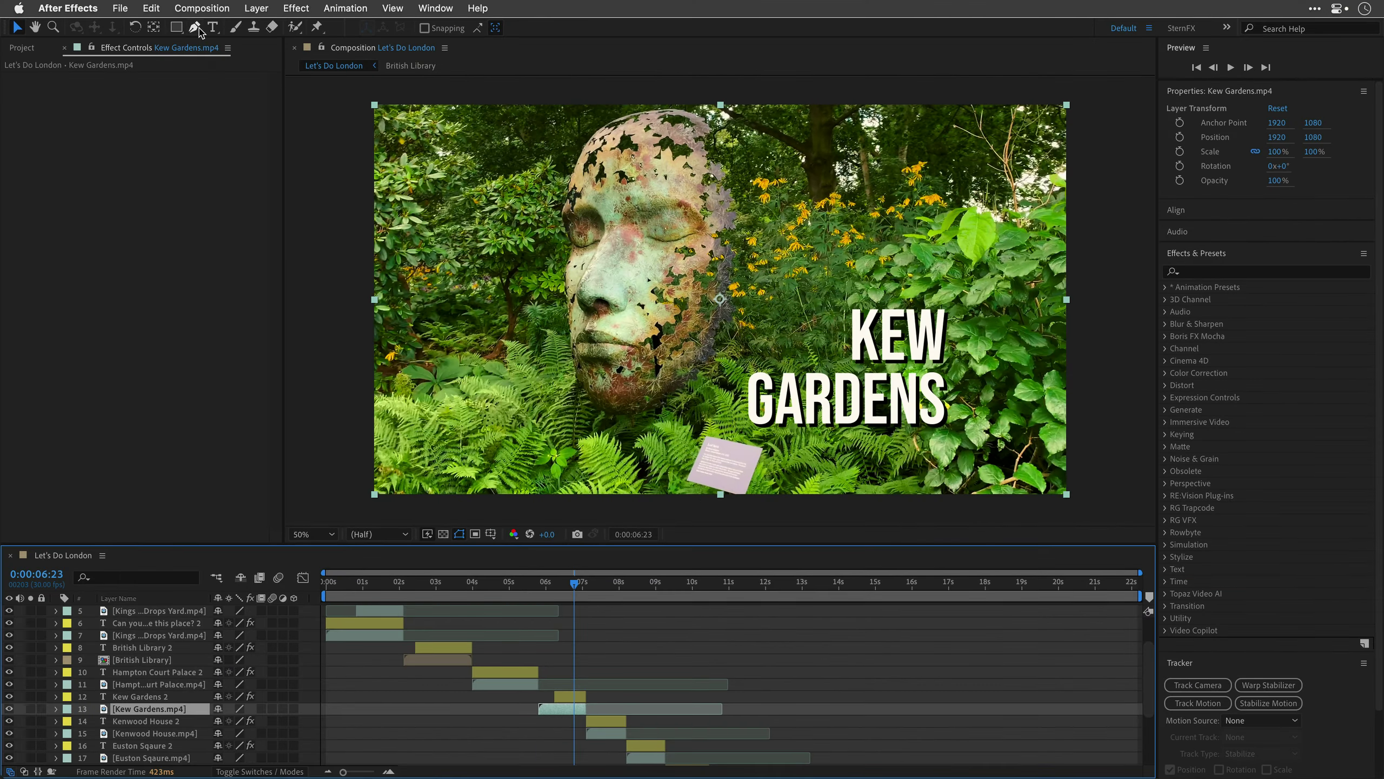
Step: Draw a mask around the note card and keyframe its Mask Path
{"action": "key", "text": "g"}
{"action": "left_click", "coordinate": [700, 429]}
{"action": "left_click", "coordinate": [681, 483]}
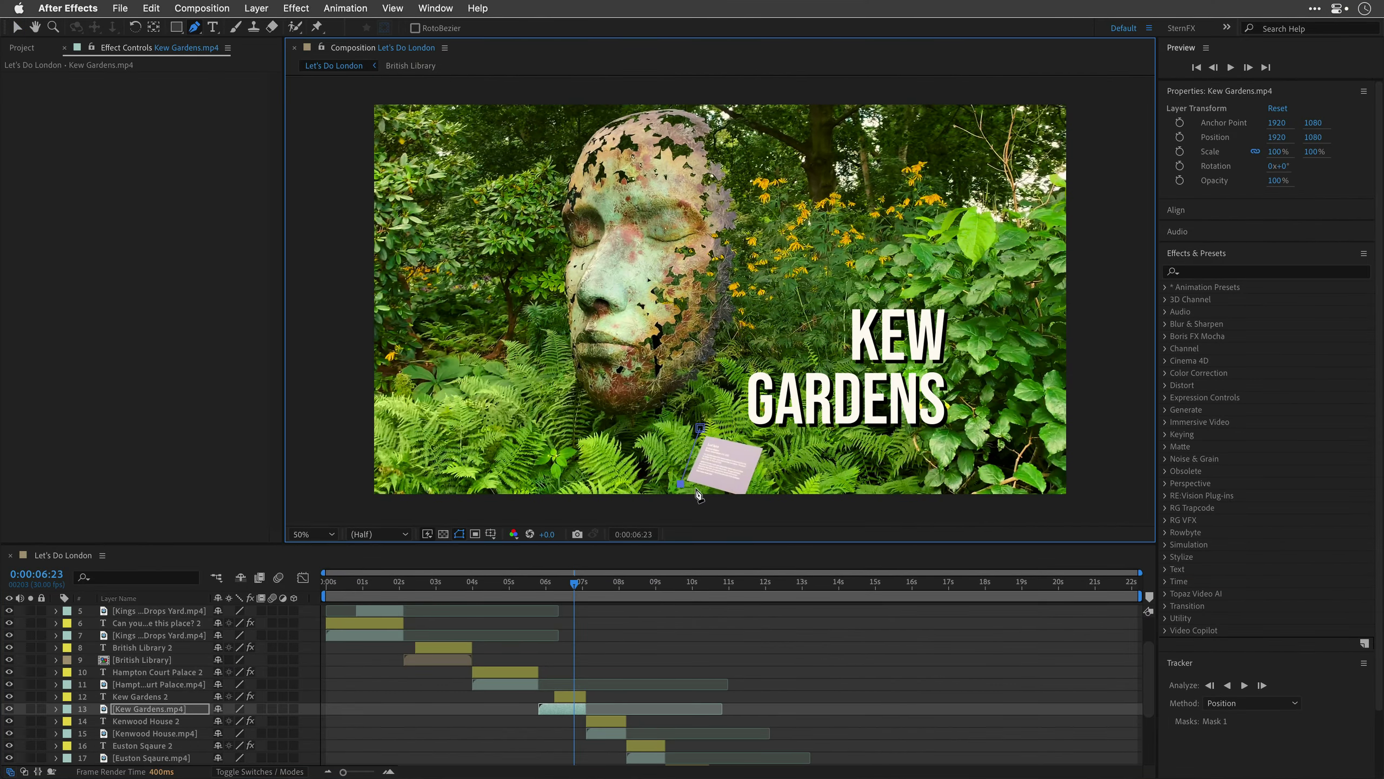
{"action": "left_click", "coordinate": [700, 429]}
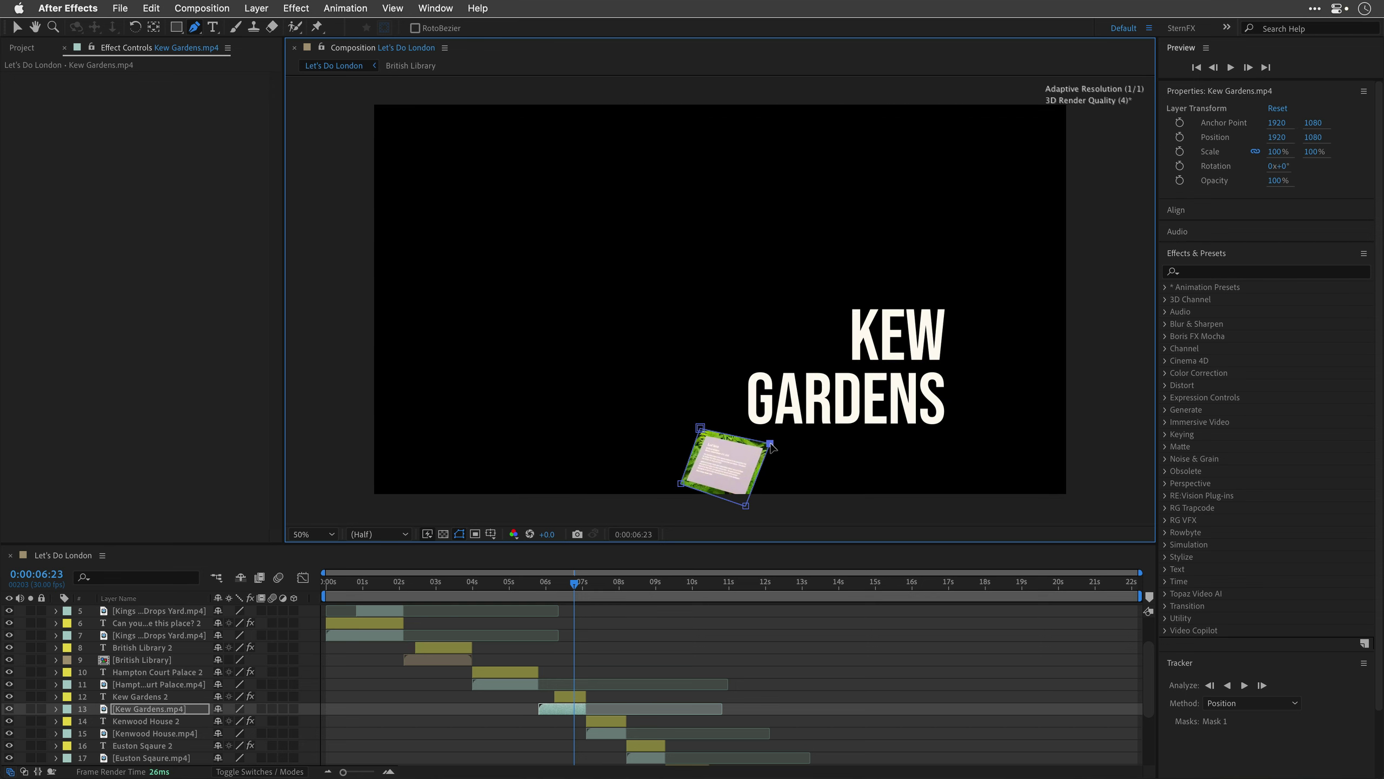
{"action": "key", "text": "m"}
{"action": "left_click", "coordinate": [106, 733]}
Step: Move and rotate the mask over time so it follows the tilted note card
{"action": "left_click_drag", "start_coordinate": [574, 583], "coordinate": [584, 582]}
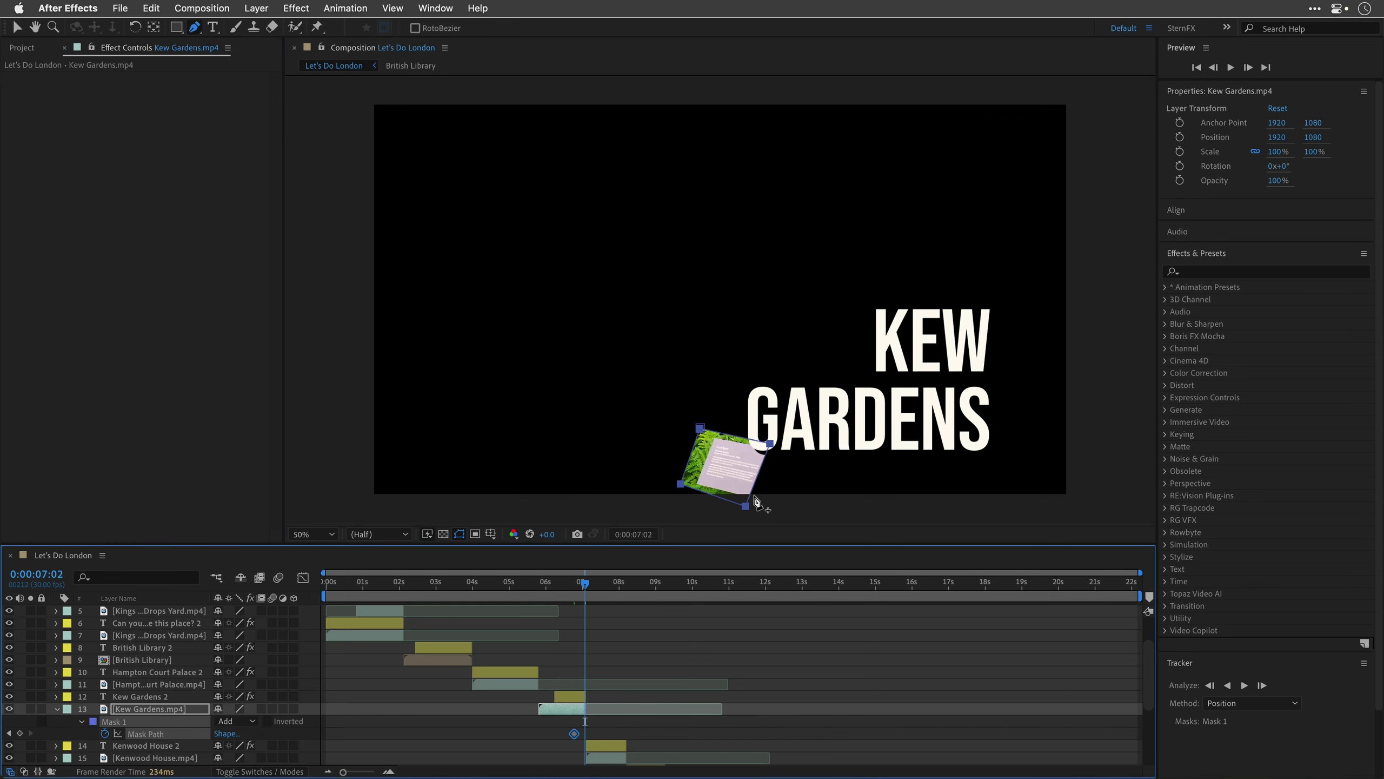
{"action": "key", "text": "v"}
{"action": "double_click", "coordinate": [724, 491]}
{"action": "mouse_move", "coordinate": [724, 502]}
{"action": "left_mouse_down"}
{"action": "mouse_move", "coordinate": [738, 504]}
{"action": "mouse_move", "coordinate": [722, 436]}
{"action": "left_mouse_up"}
{"action": "left_click", "coordinate": [559, 582]}
{"action": "key", "text": "i"}
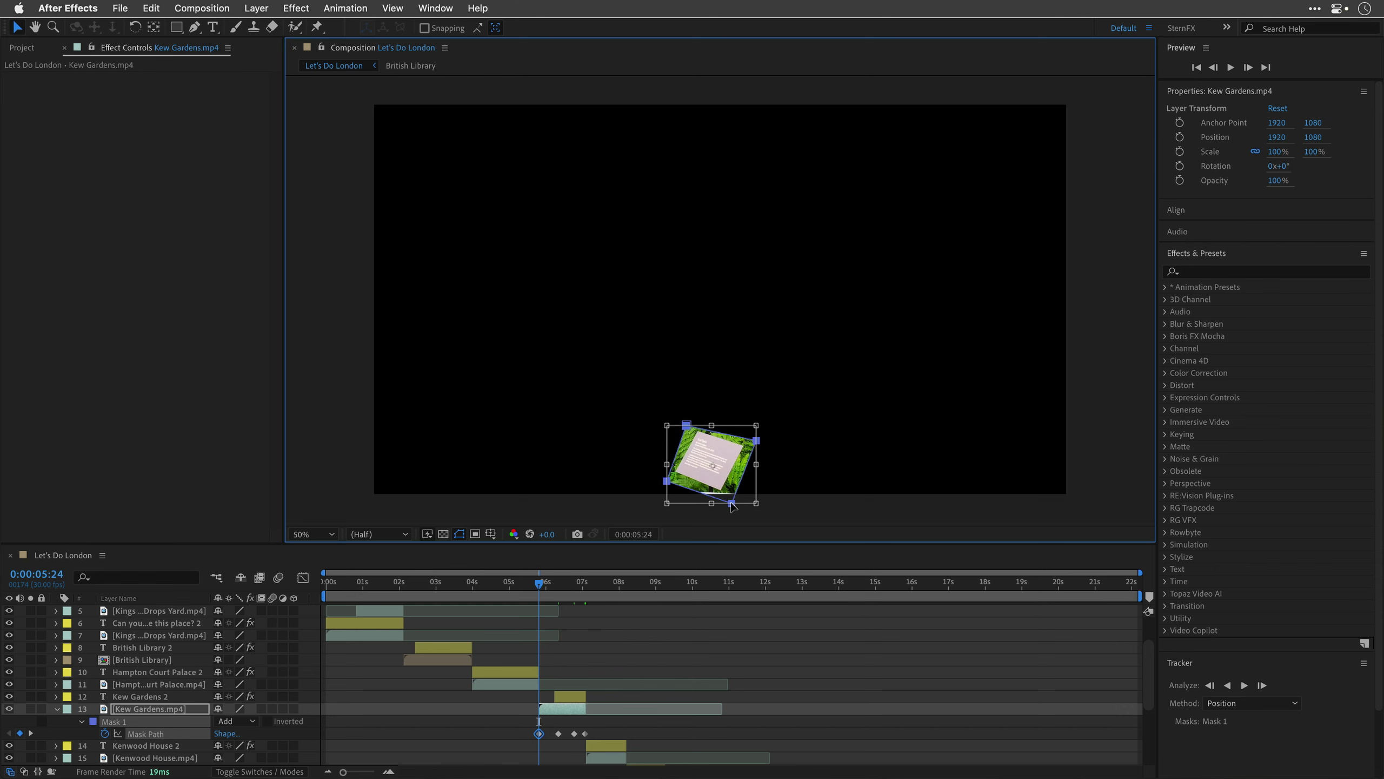
{"action": "left_click_drag", "start_coordinate": [743, 508], "coordinate": [736, 524]}
{"action": "key", "text": "Return"}
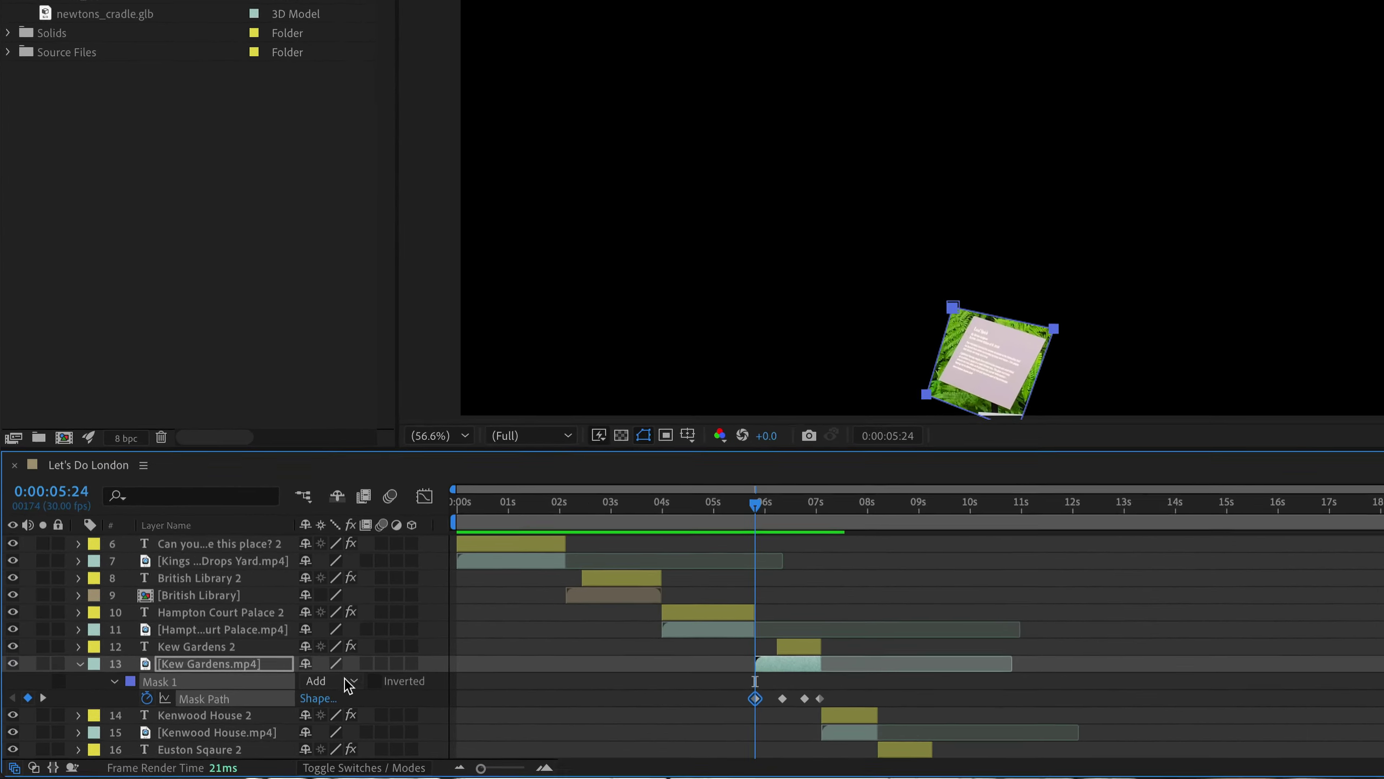
Step: Set the mask mode to Subtract and limit the work area to the Kew Gardens clip
{"action": "left_click", "coordinate": [236, 709]}
{"action": "left_click", "coordinate": [374, 661]}
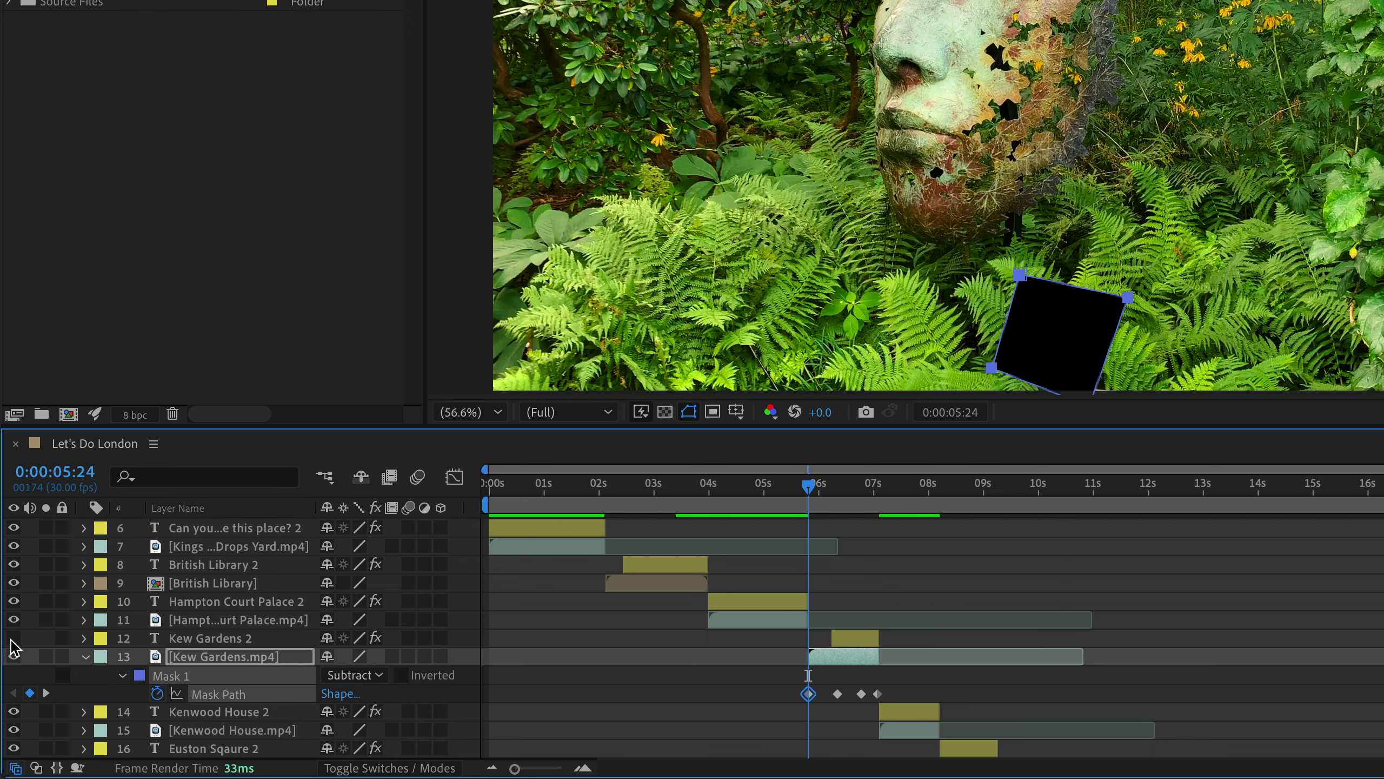
{"action": "left_click", "coordinate": [826, 661]}
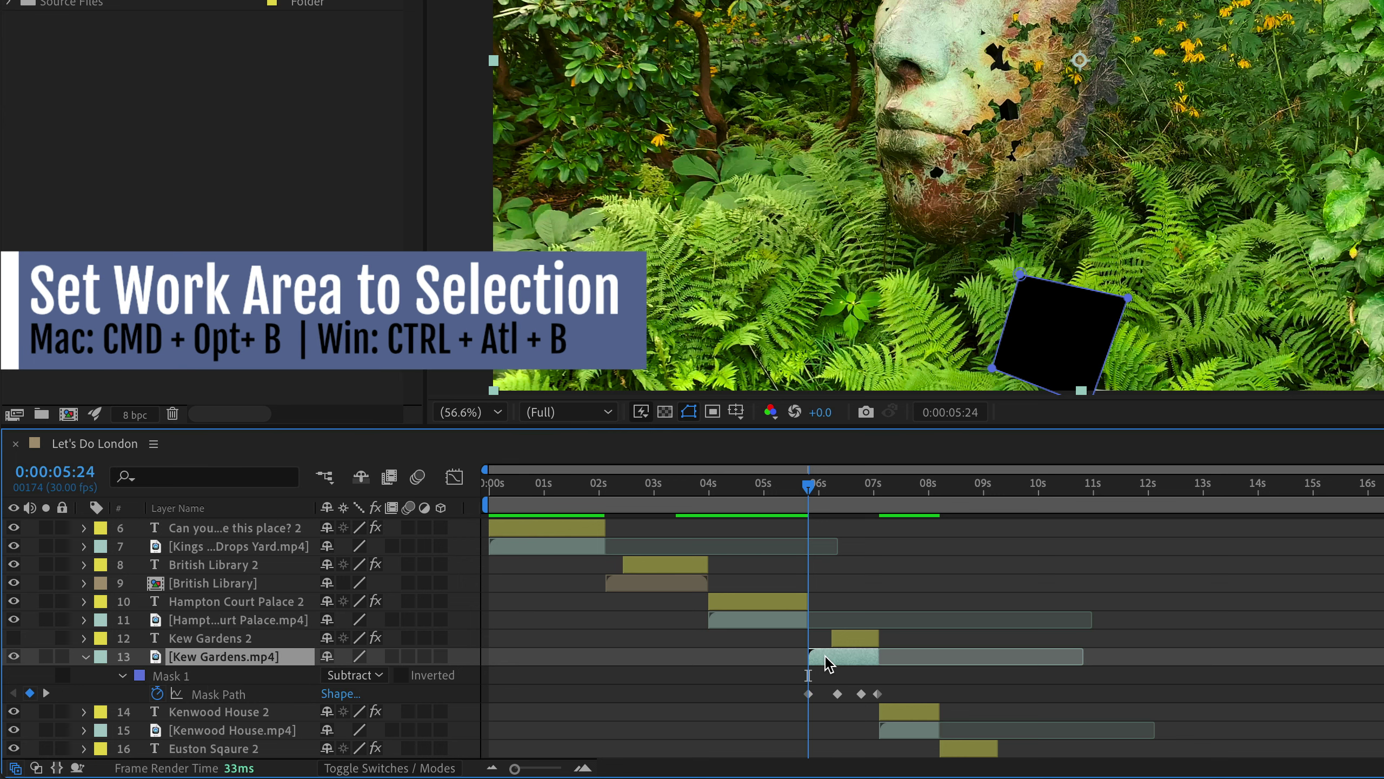
{"action": "key", "text": "ctrl+alt+b"}
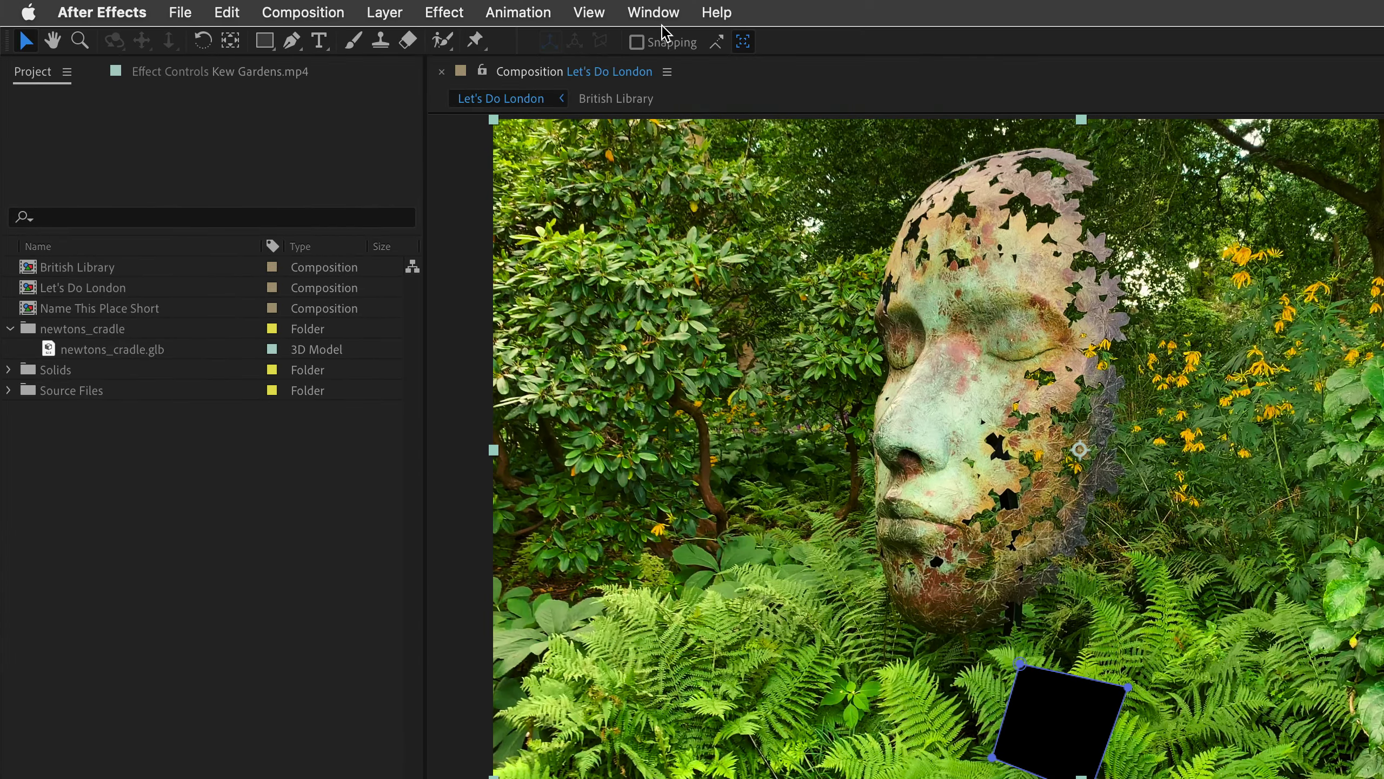
Step: Generate a Content-Aware Fill layer with the Object method over the Work Area
{"action": "left_click", "coordinate": [654, 12]}
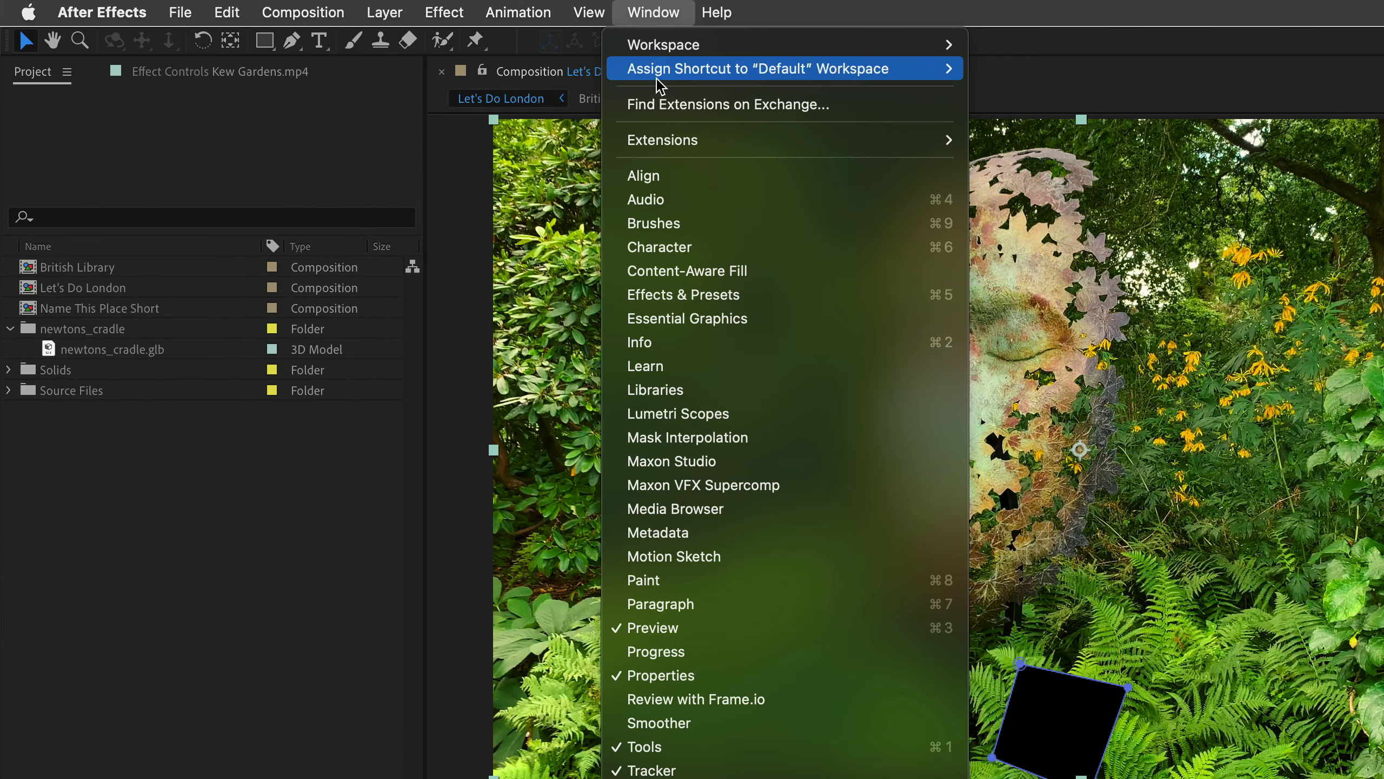
{"action": "left_click", "coordinate": [676, 270]}
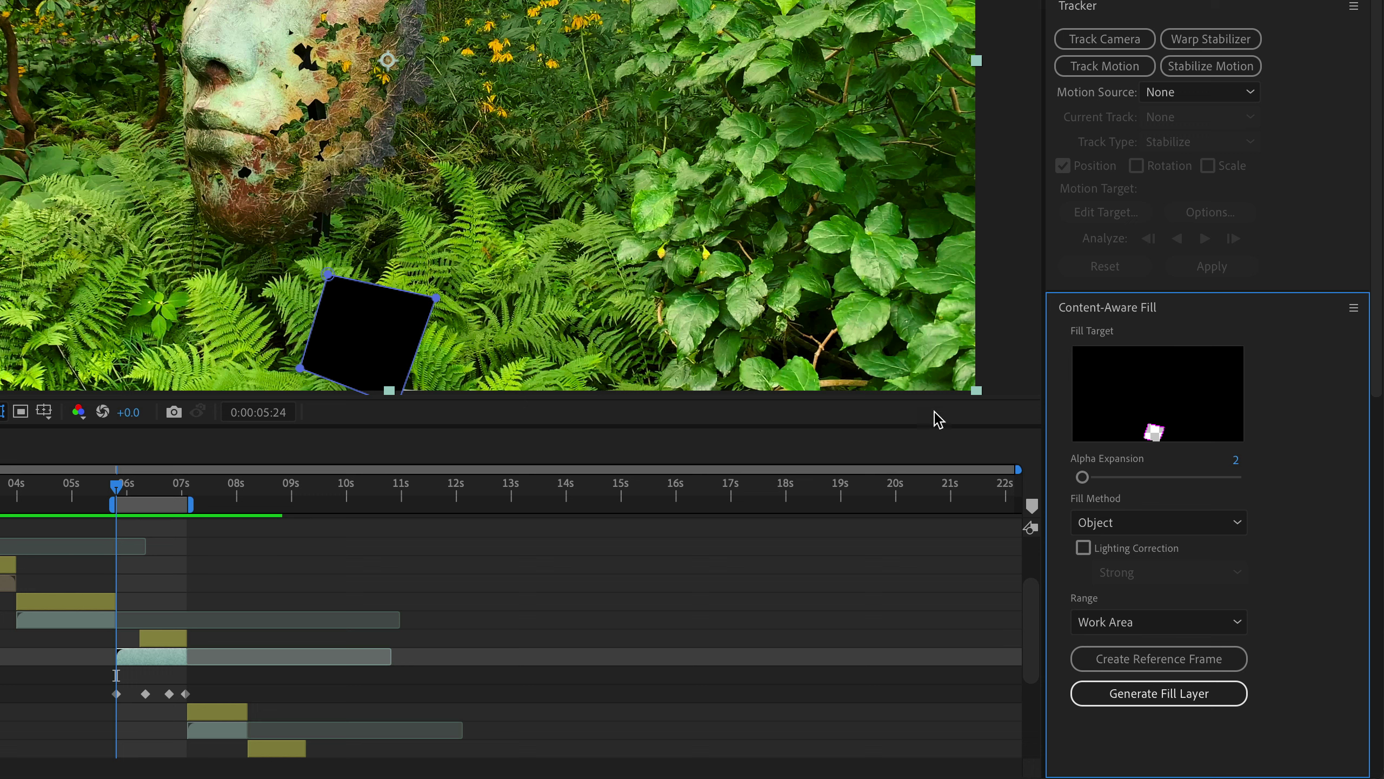
{"action": "left_click", "coordinate": [1152, 524]}
{"action": "left_click", "coordinate": [1155, 555]}
{"action": "left_click", "coordinate": [1148, 632]}
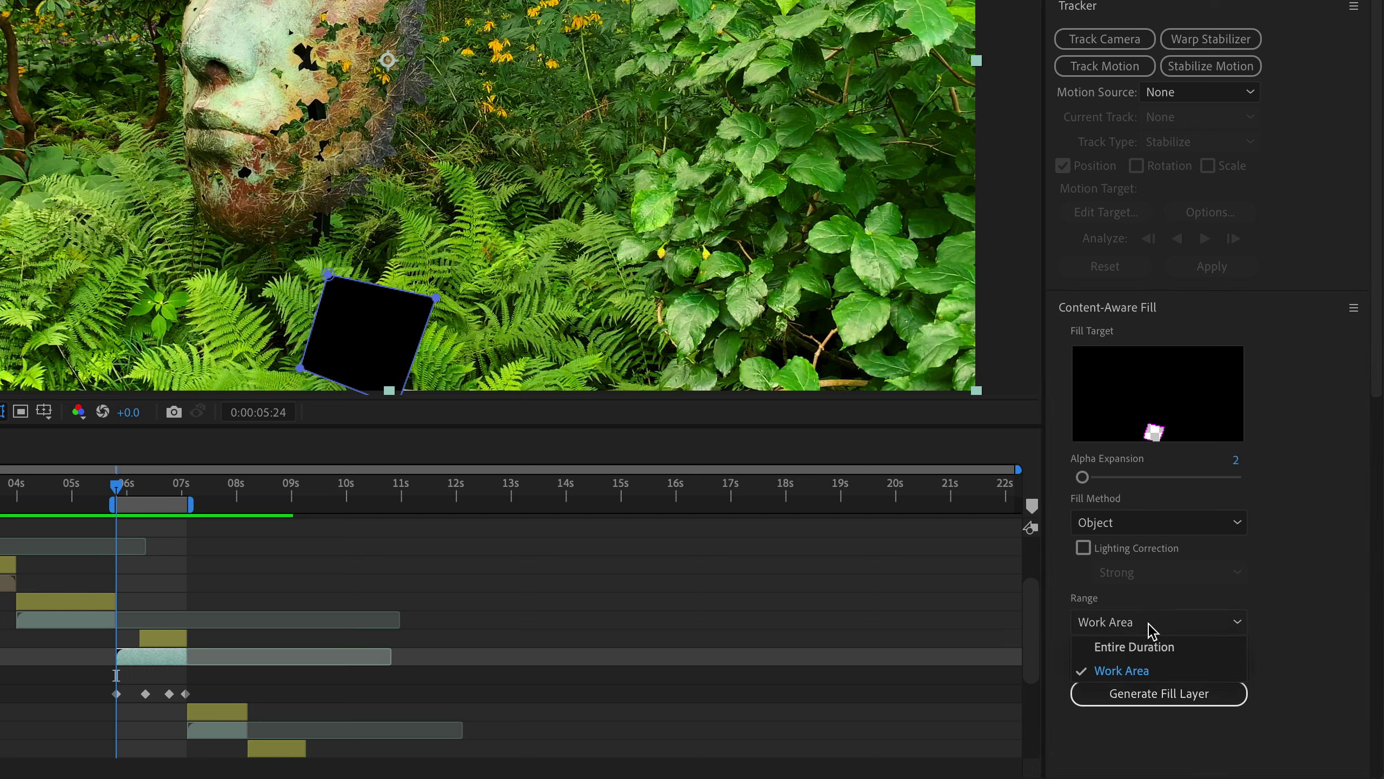
{"action": "left_click", "coordinate": [1155, 671]}
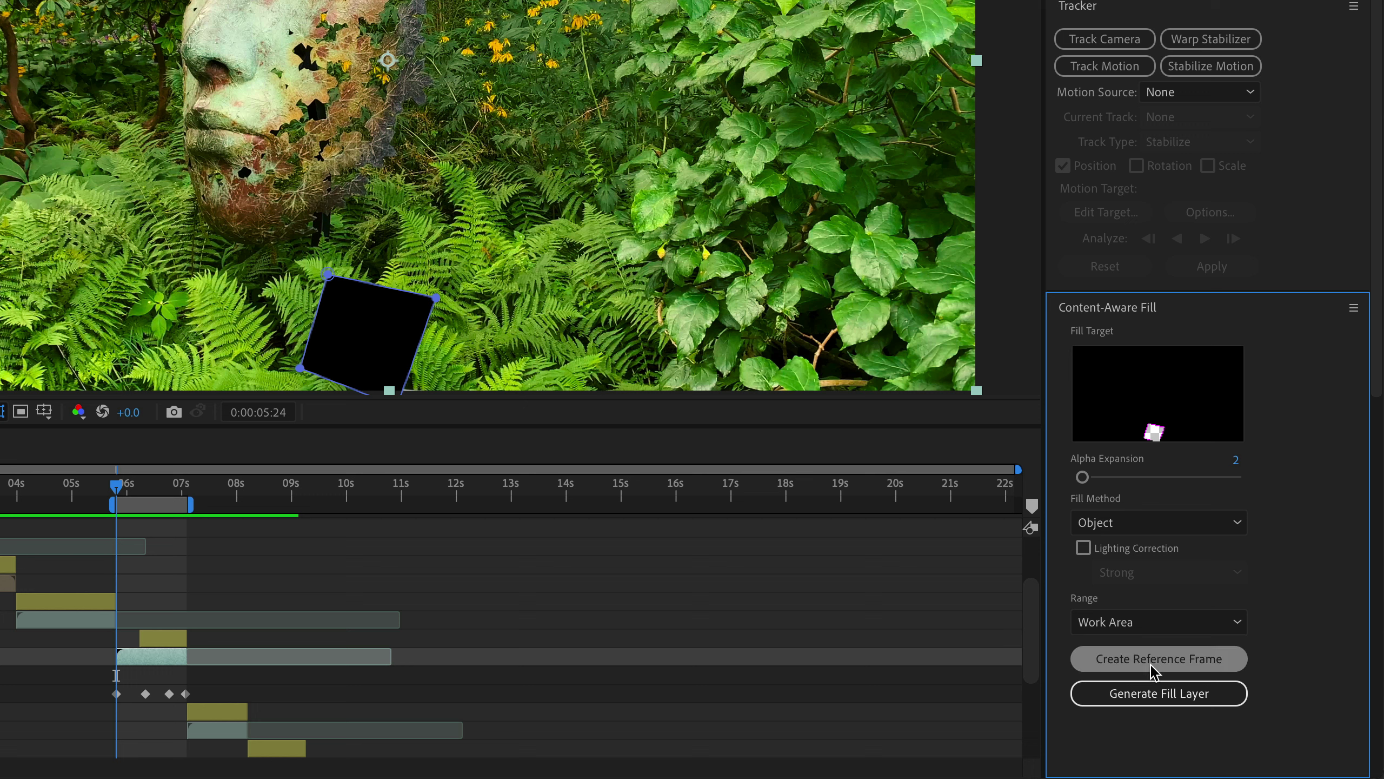
{"action": "left_click", "coordinate": [1160, 712]}
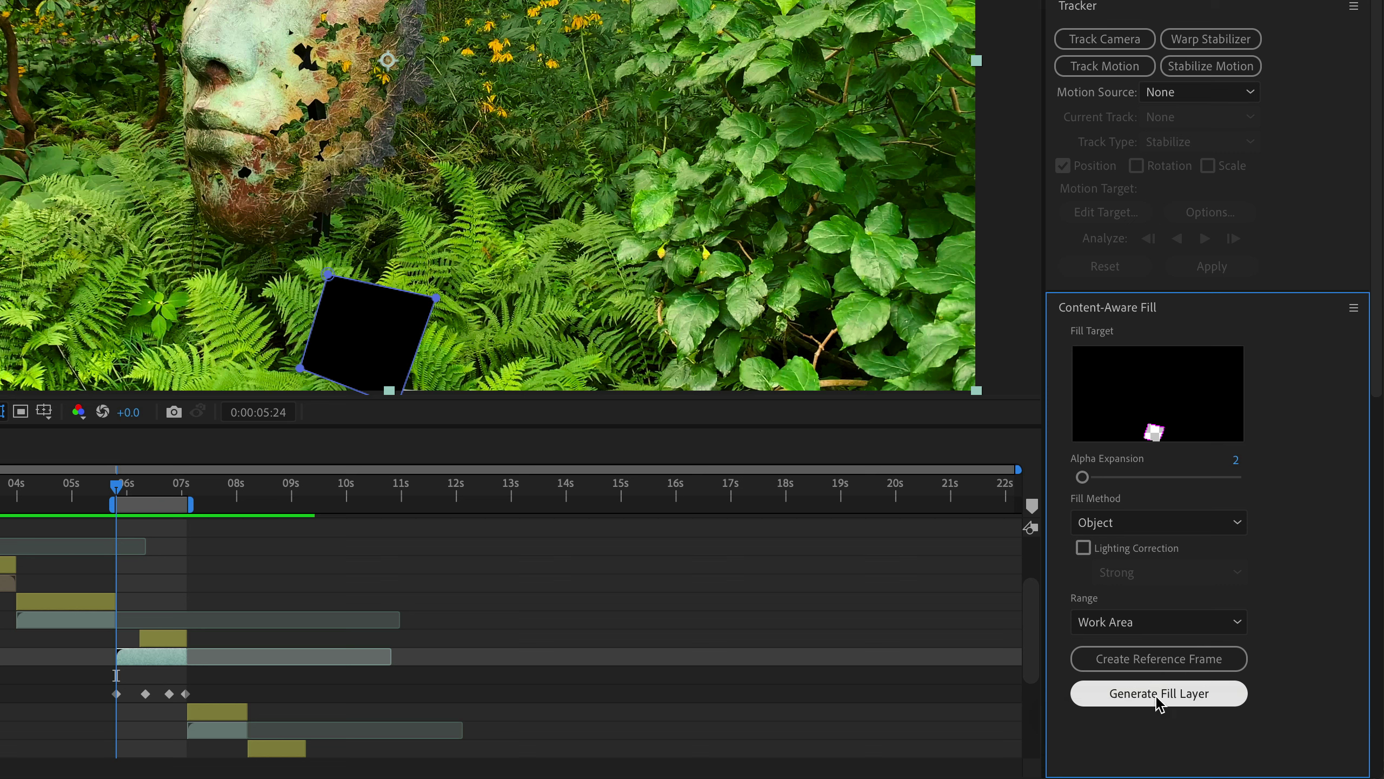
{"action": "left_click", "coordinate": [1159, 703]}
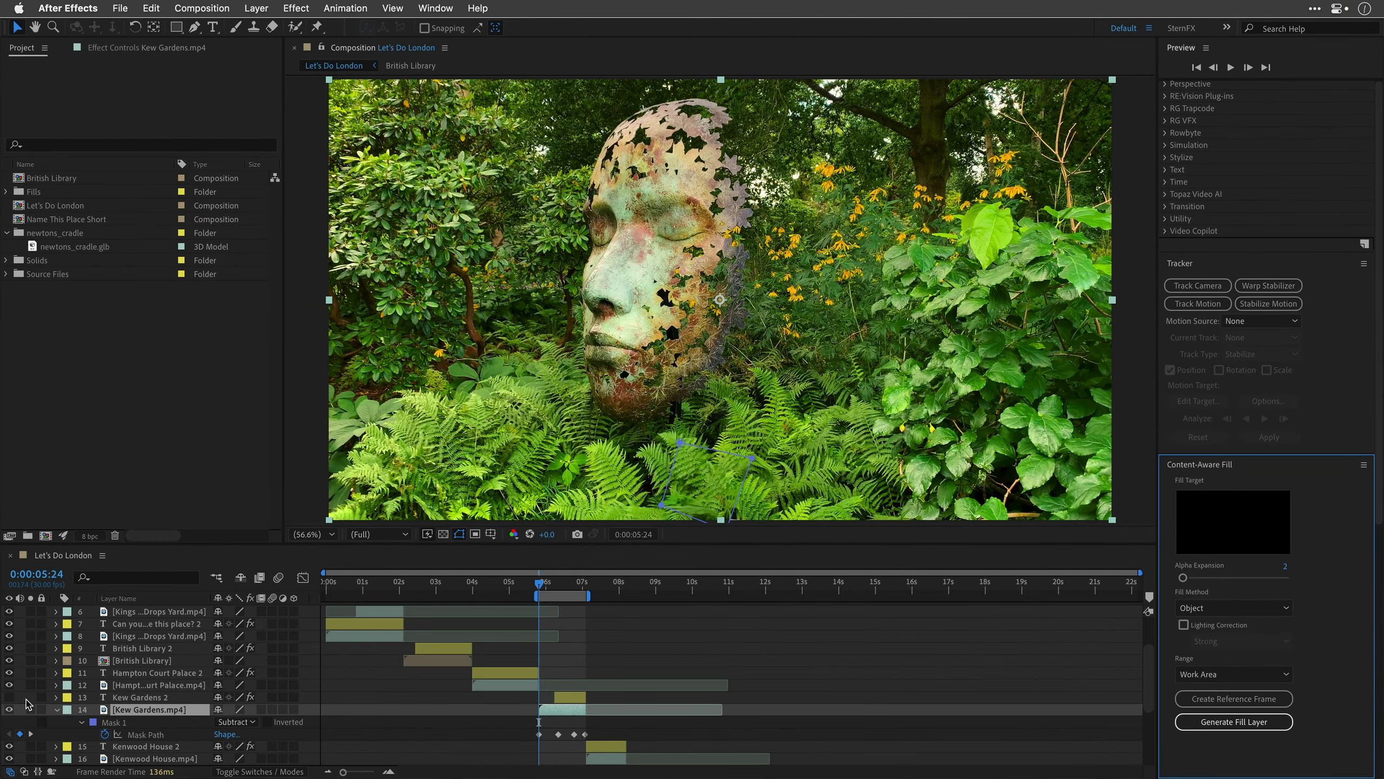
Step: Move the Kew Gardens 2 title to the top of the stack and play it back
{"action": "left_click", "coordinate": [50, 705]}
{"action": "left_click_drag", "start_coordinate": [131, 698], "coordinate": [131, 612]}
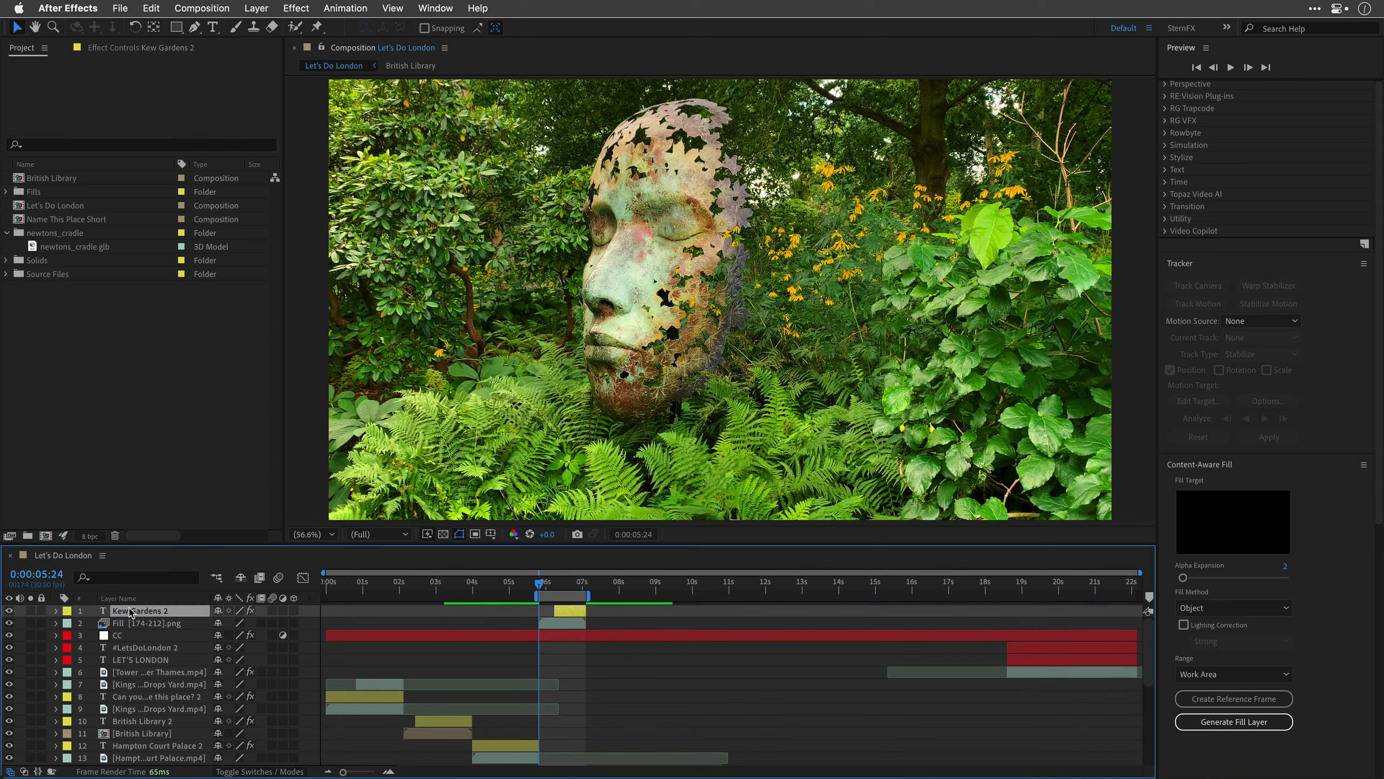
{"action": "key", "text": "space"}
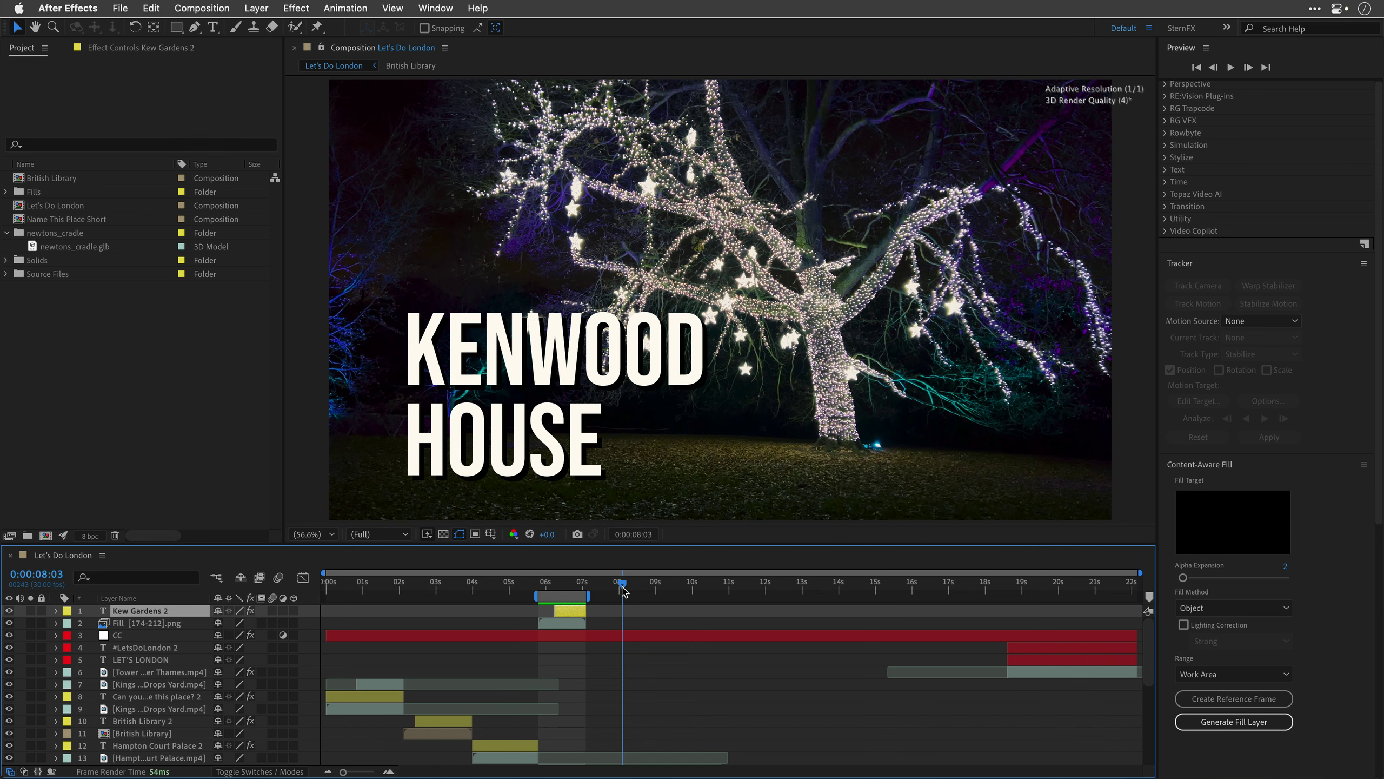
Step: Apply a Glow effect to the Kenwood House clip at 0:00:07:21
{"action": "scroll", "coordinate": [640, 663], "scroll_direction": "down", "scroll_amount": 2}
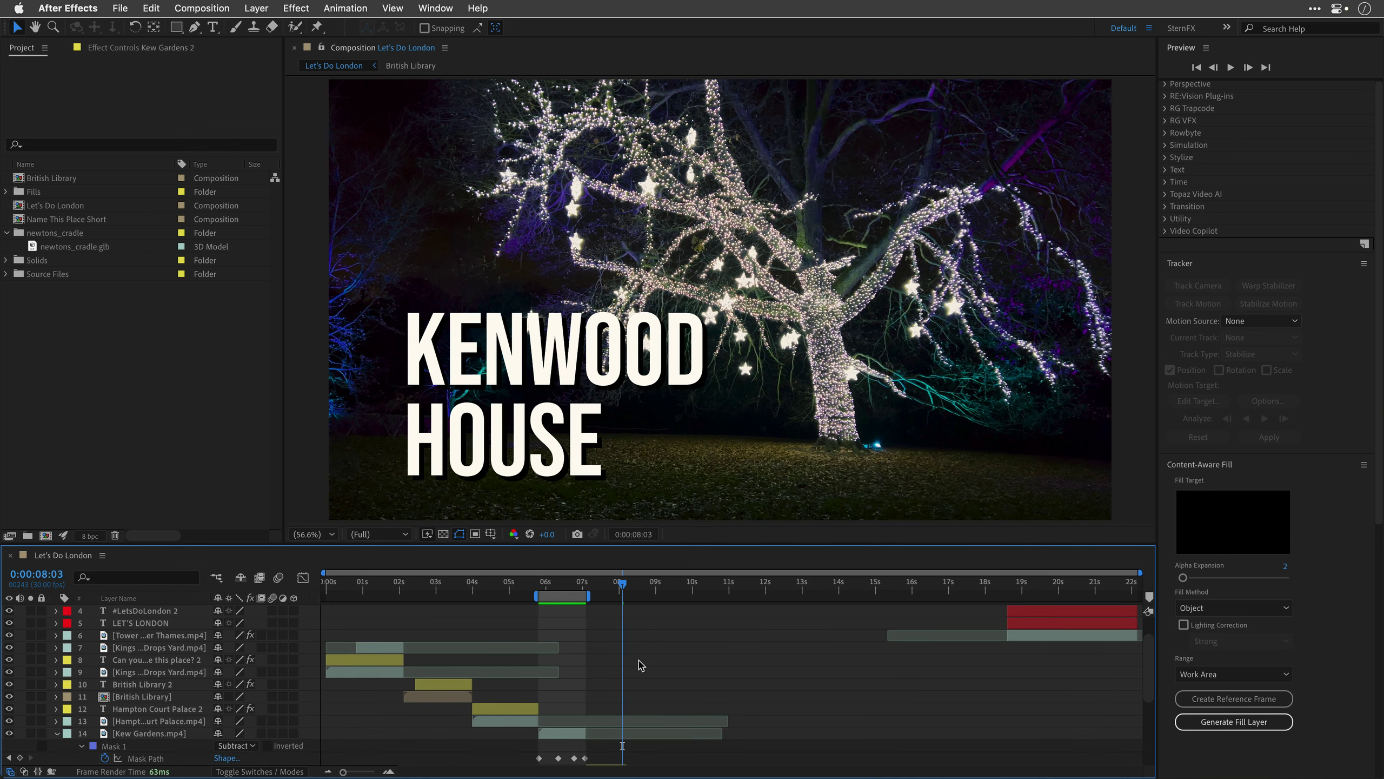
{"action": "scroll", "coordinate": [640, 664], "scroll_direction": "down", "scroll_amount": 2}
{"action": "scroll", "coordinate": [640, 664], "scroll_direction": "down", "scroll_amount": 2}
{"action": "scroll", "coordinate": [641, 664], "scroll_direction": "down", "scroll_amount": 2}
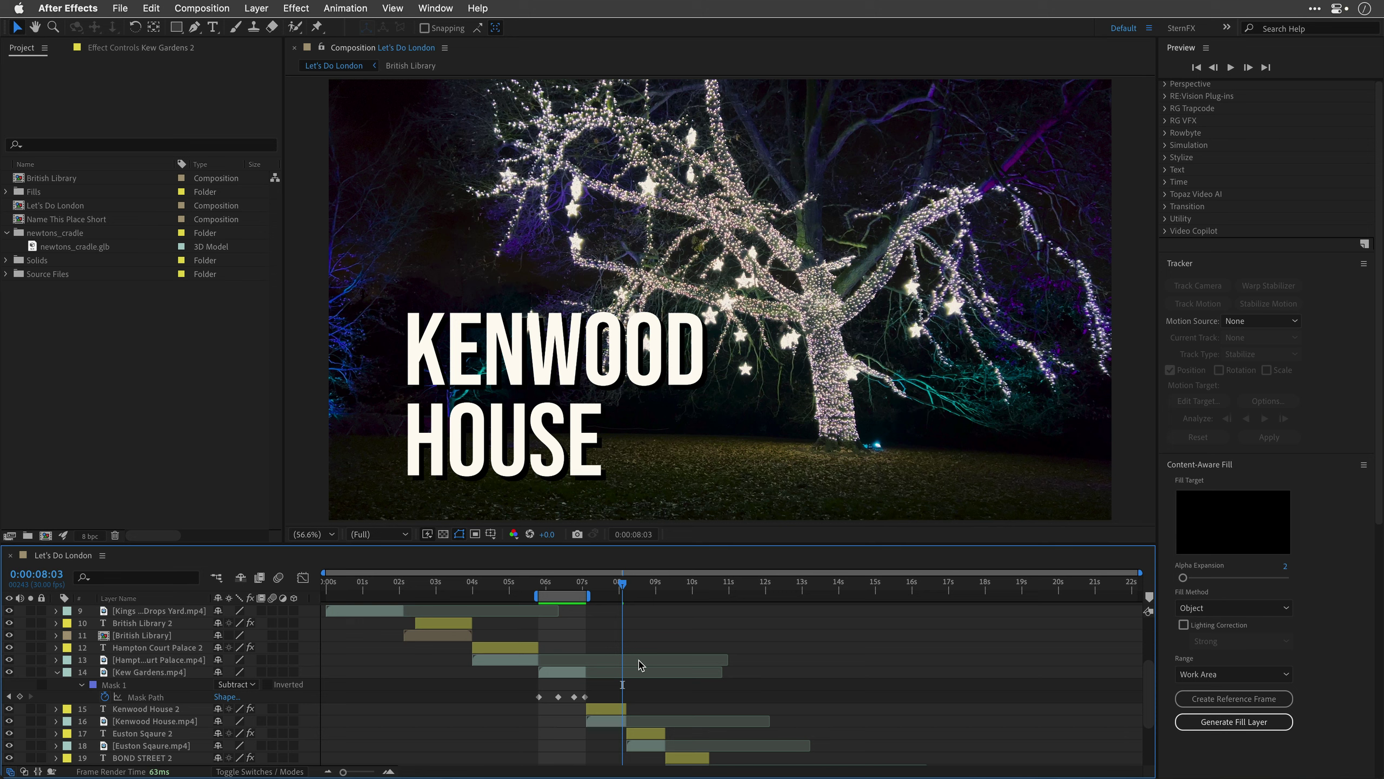
{"action": "scroll", "coordinate": [640, 664], "scroll_direction": "down", "scroll_amount": 2}
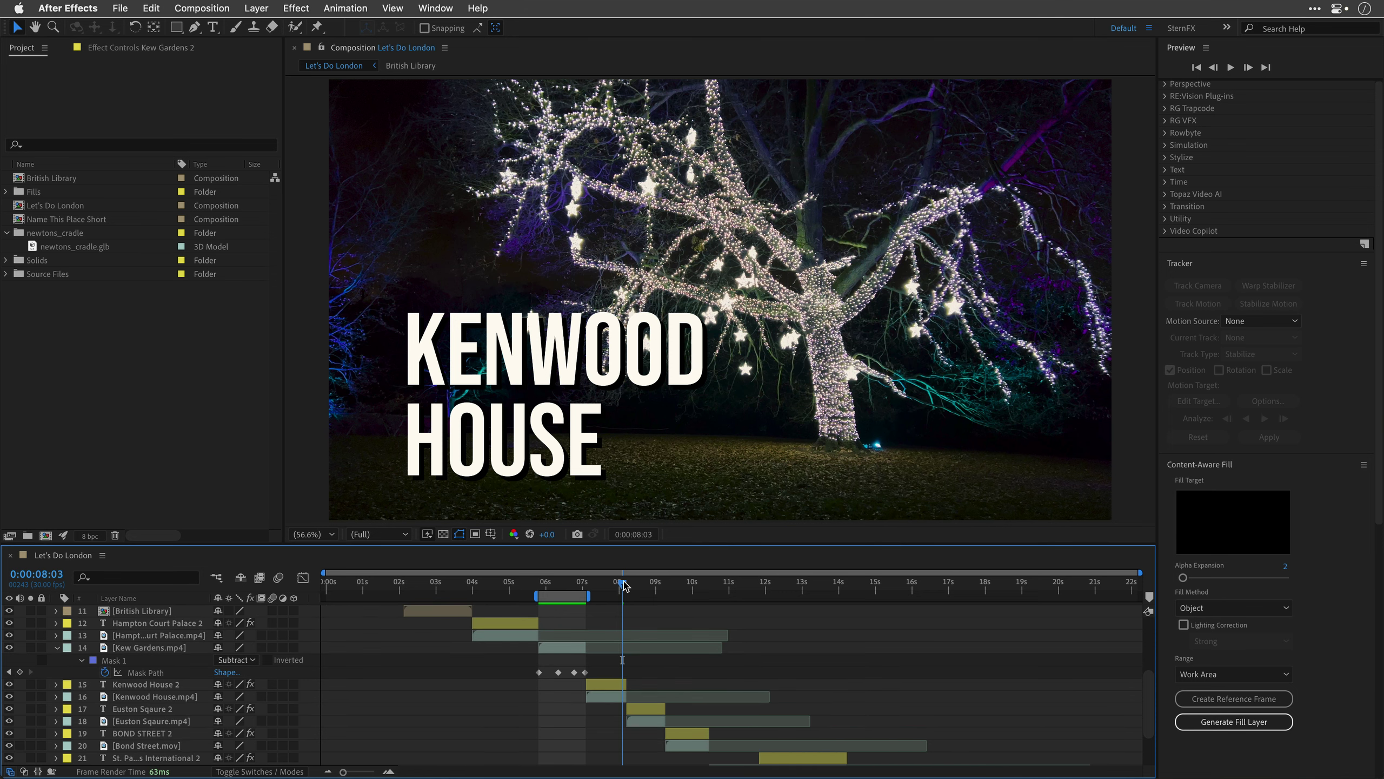
{"action": "left_click_drag", "start_coordinate": [624, 586], "coordinate": [608, 586]}
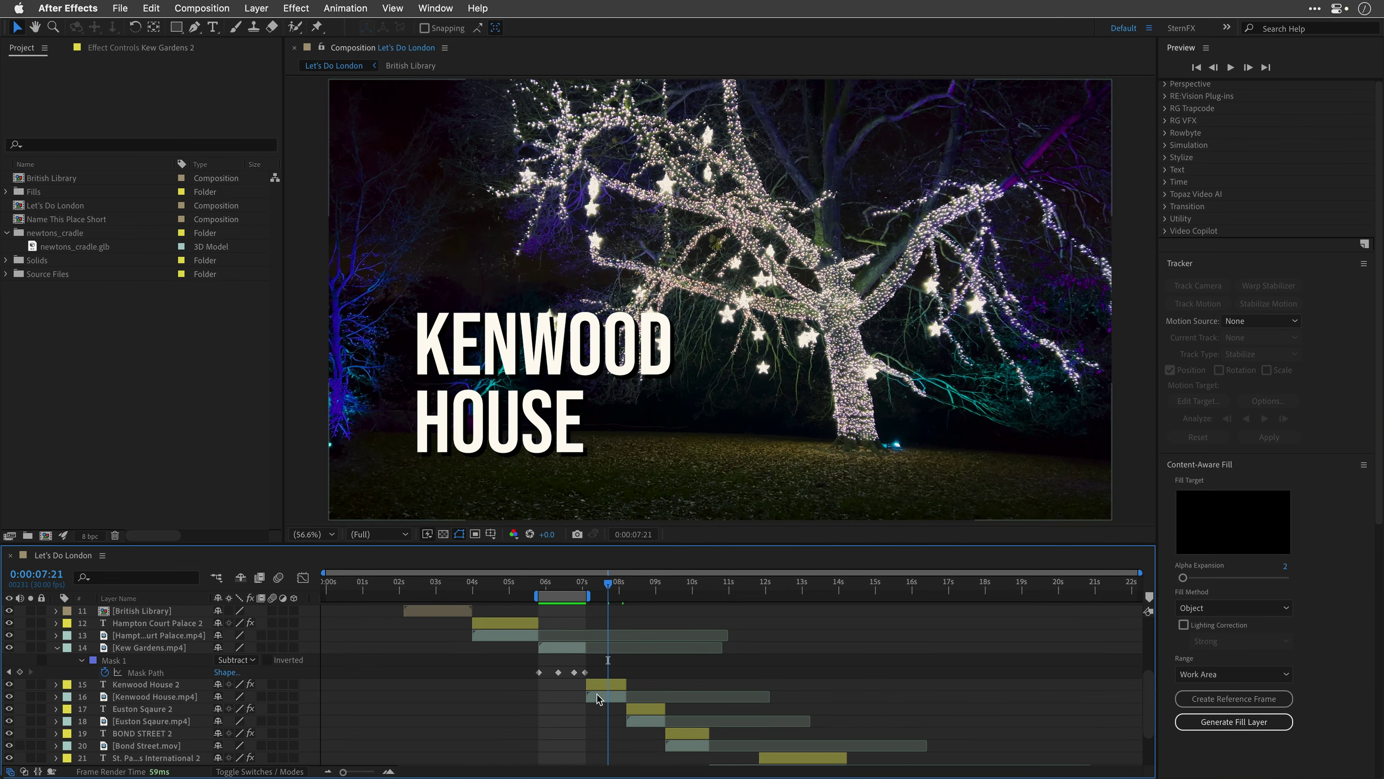
{"action": "left_click", "coordinate": [601, 698]}
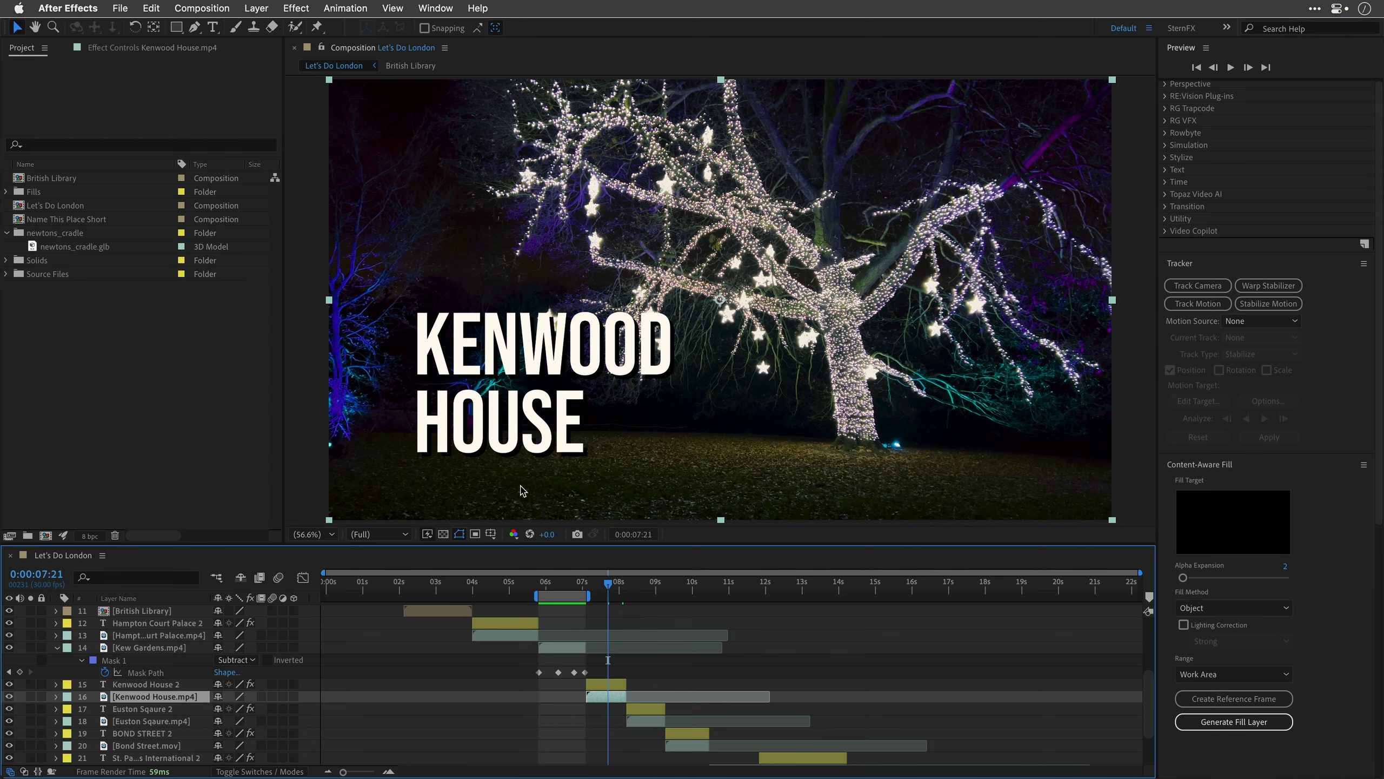
{"action": "left_click", "coordinate": [297, 8]}
{"action": "mouse_move", "coordinate": [324, 442]}
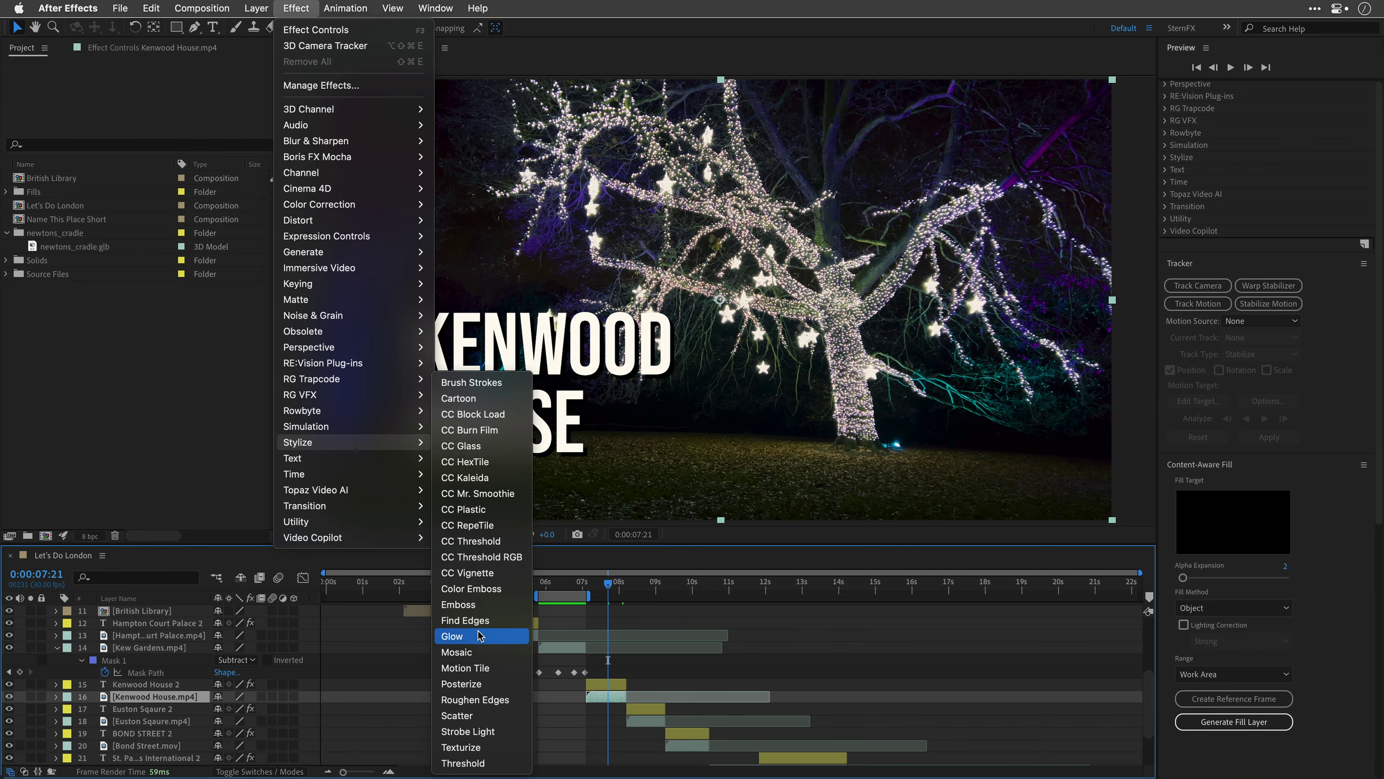
{"action": "left_click", "coordinate": [479, 635]}
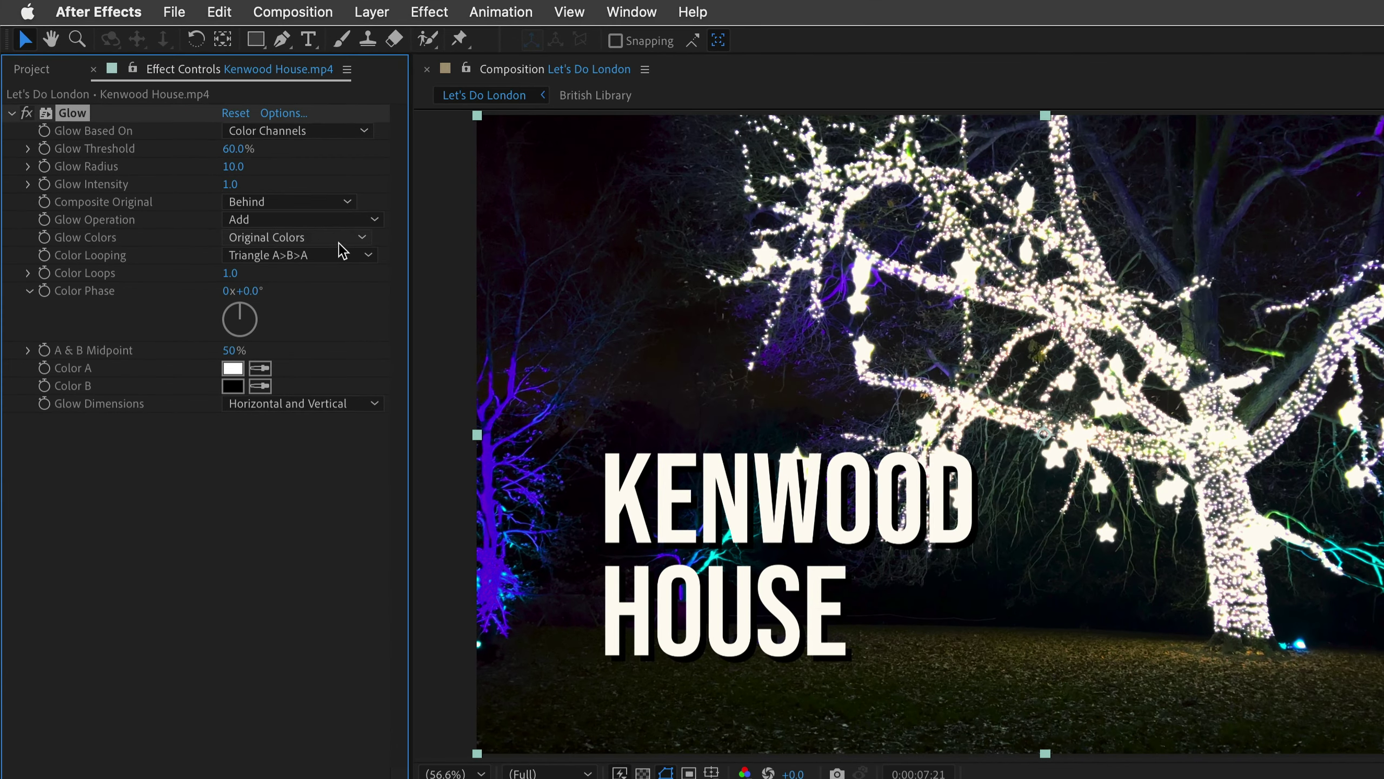
Step: Set Glow Colors to A & B with a blue Color A sampled from the tree
{"action": "left_click", "coordinate": [338, 241]}
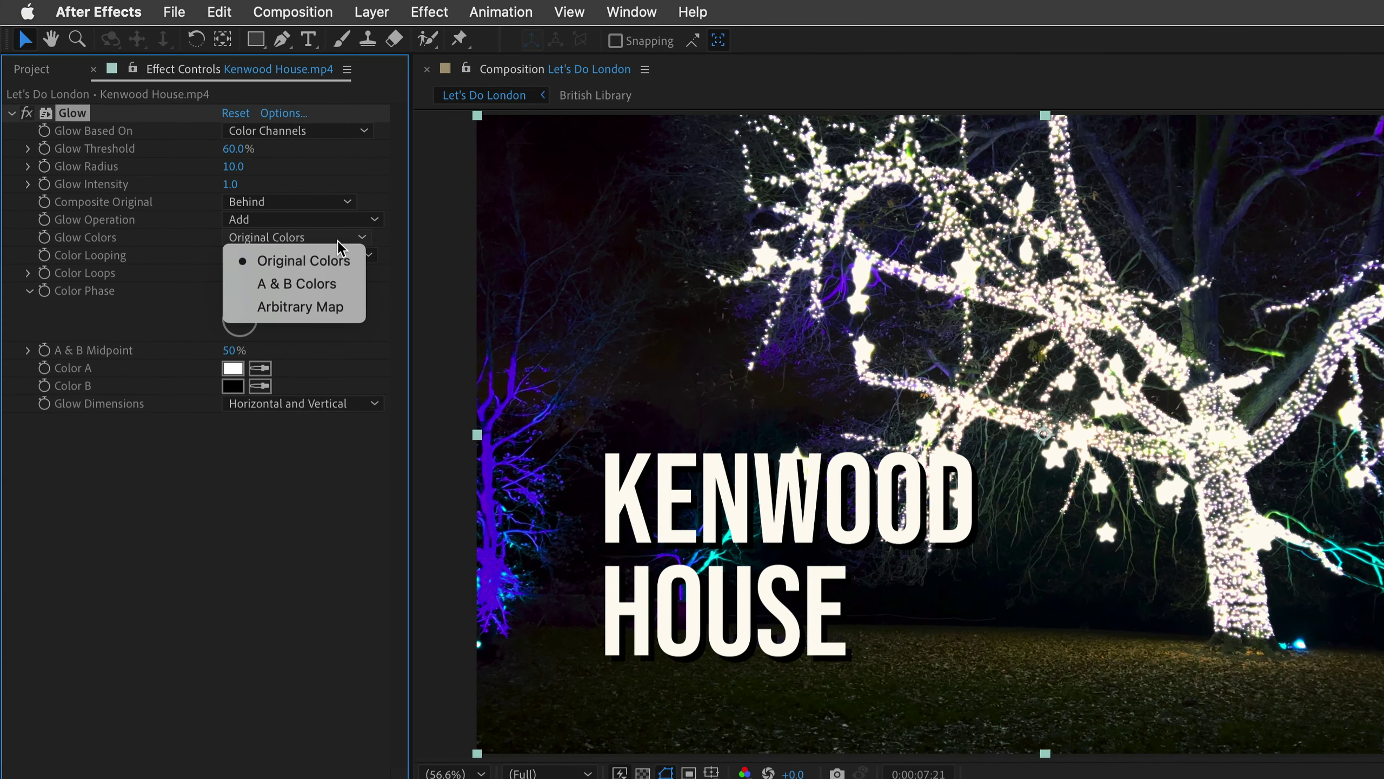
{"action": "left_click", "coordinate": [338, 284]}
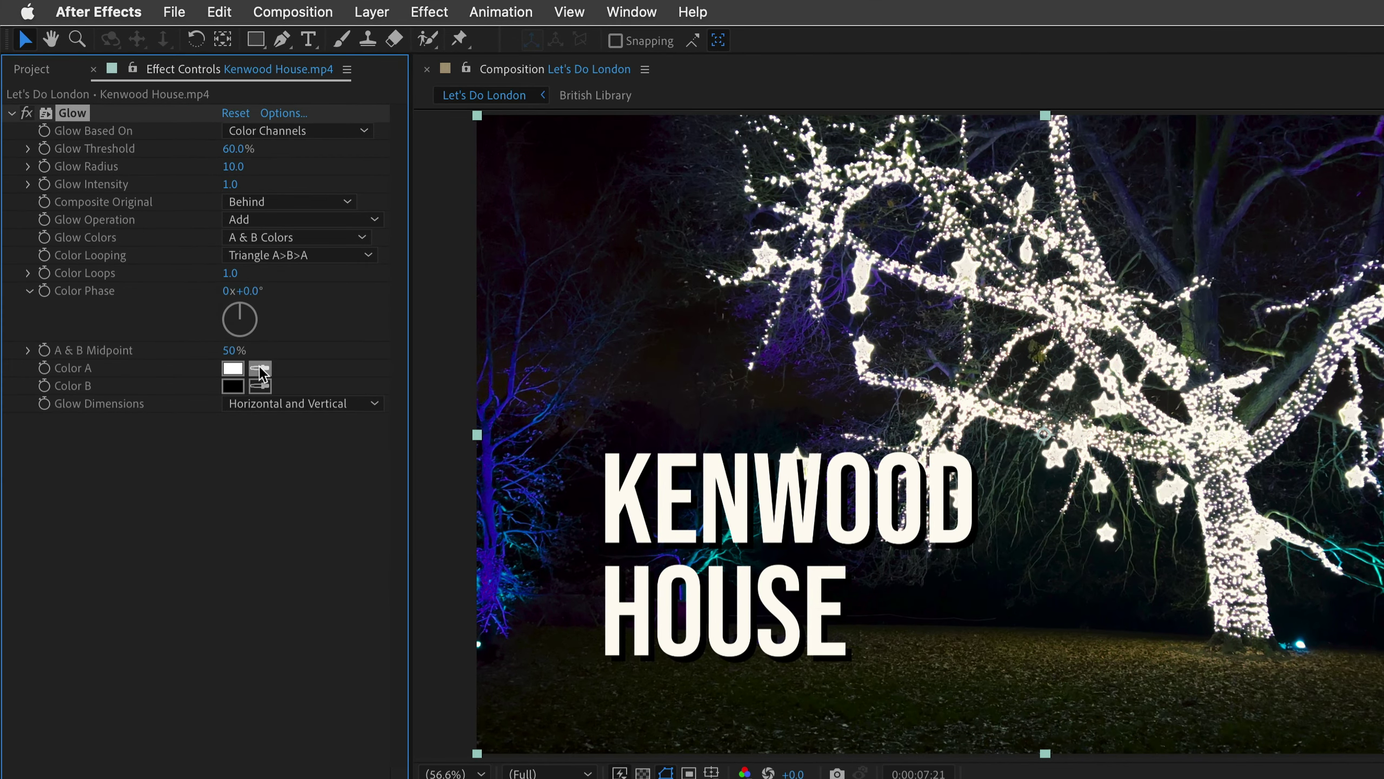
{"action": "left_click", "coordinate": [494, 544]}
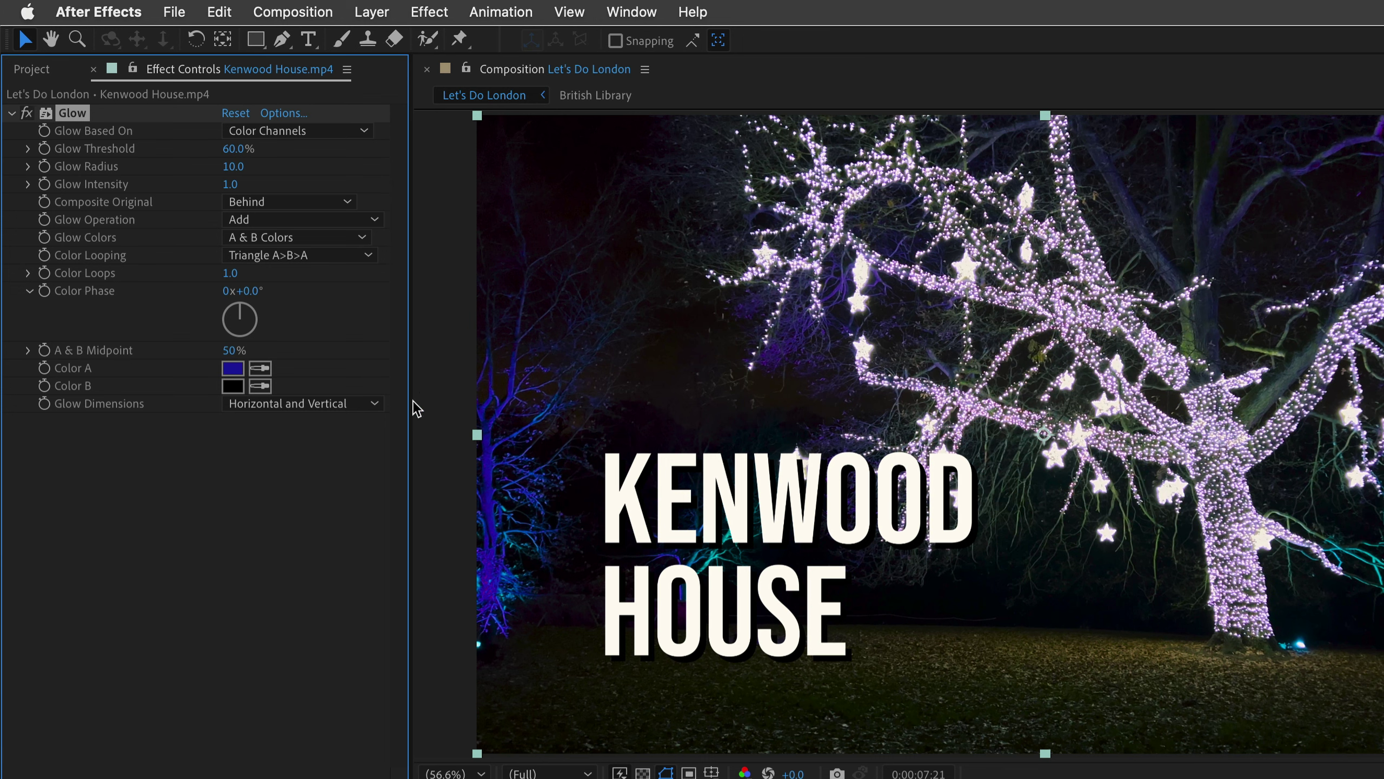
Step: Set glow radius 100 and intensity 2, then toggle the effect to compare
{"action": "left_click", "coordinate": [242, 165]}
{"action": "type", "text": "100"}
{"action": "key", "text": "Return"}
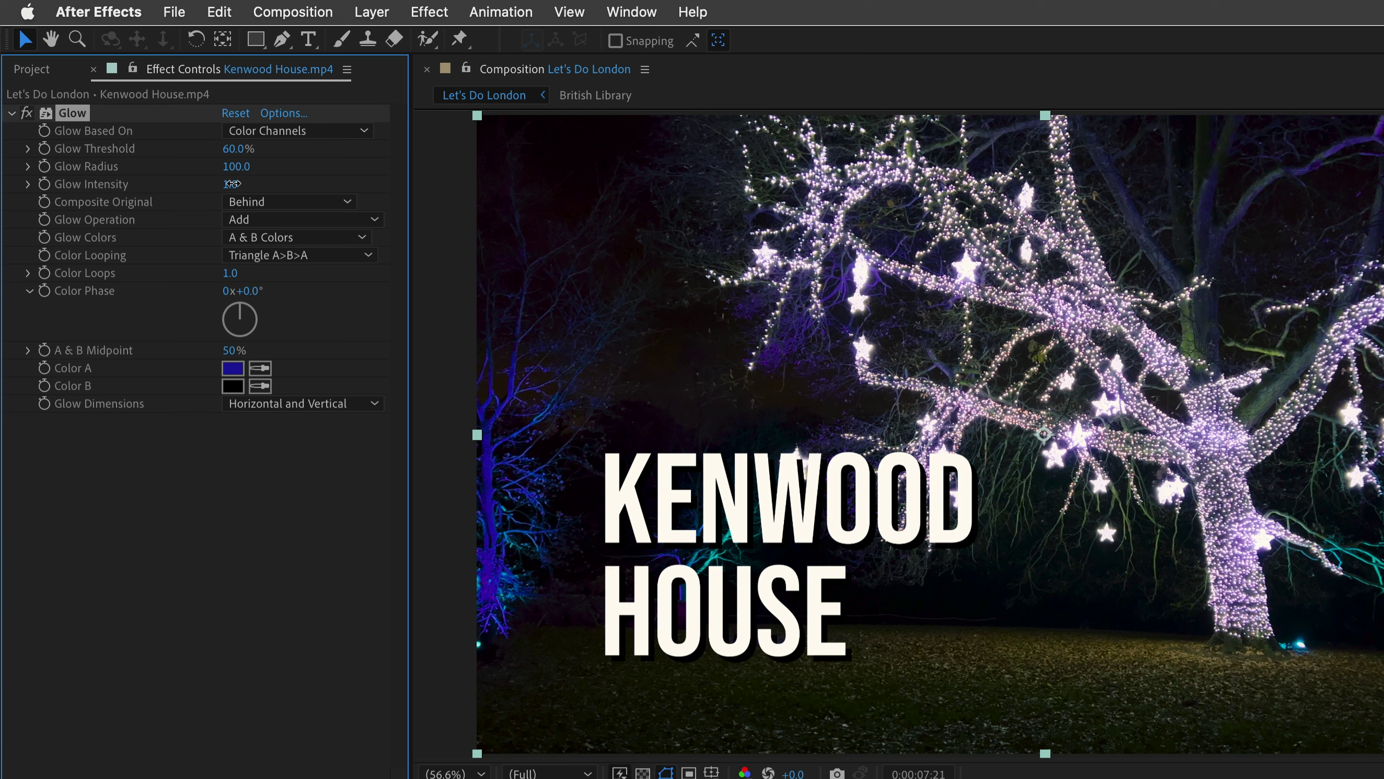
{"action": "left_click", "coordinate": [233, 183]}
{"action": "type", "text": "0"}
{"action": "key", "text": "Return"}
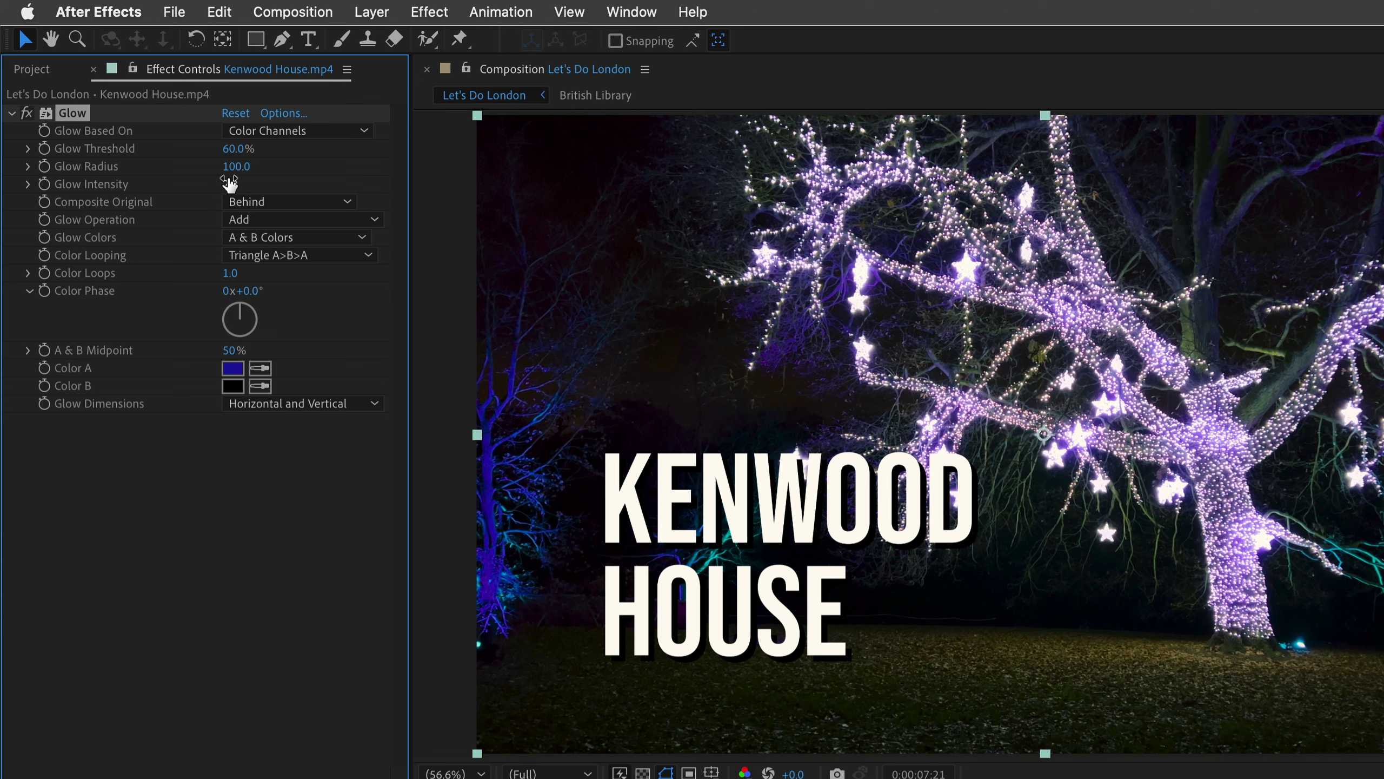
{"action": "left_click", "coordinate": [26, 113]}
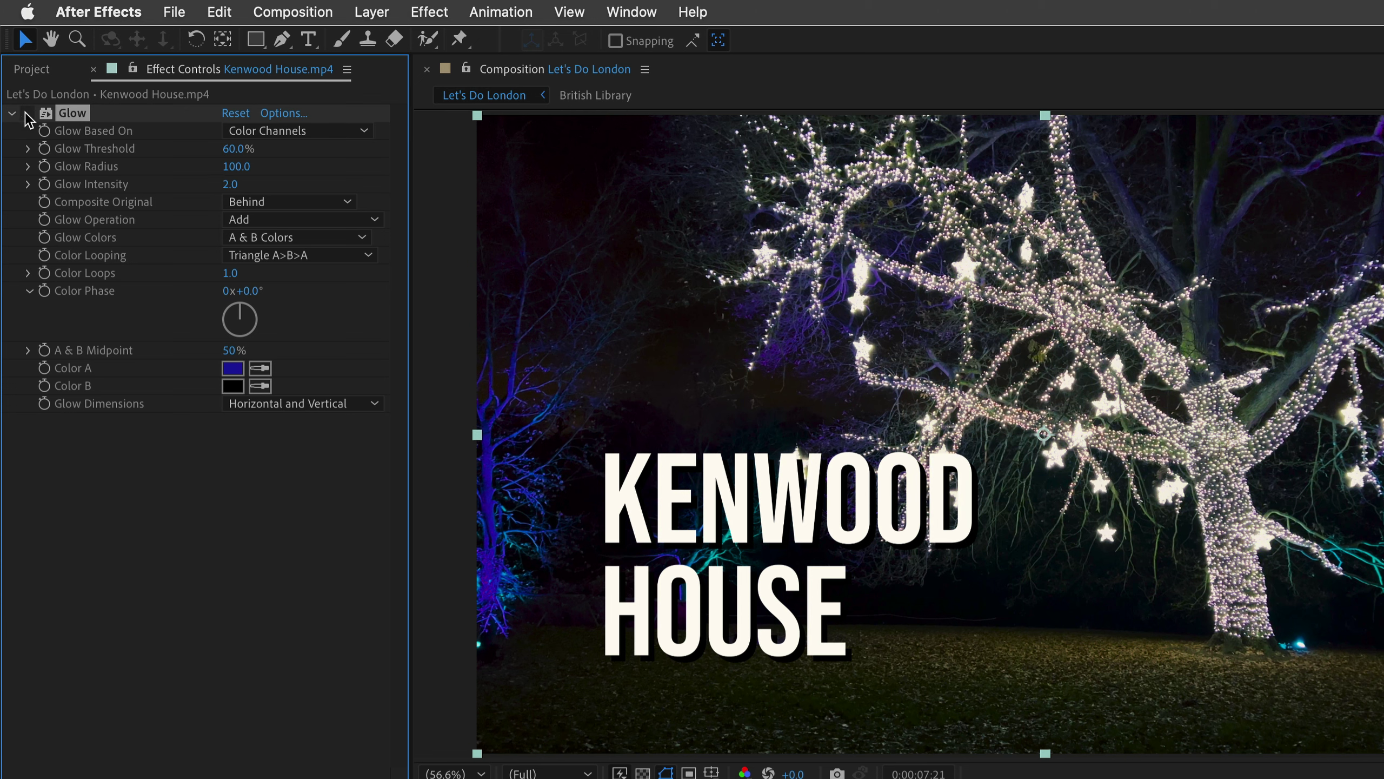
{"action": "left_click", "coordinate": [25, 113]}
{"action": "left_click", "coordinate": [26, 113]}
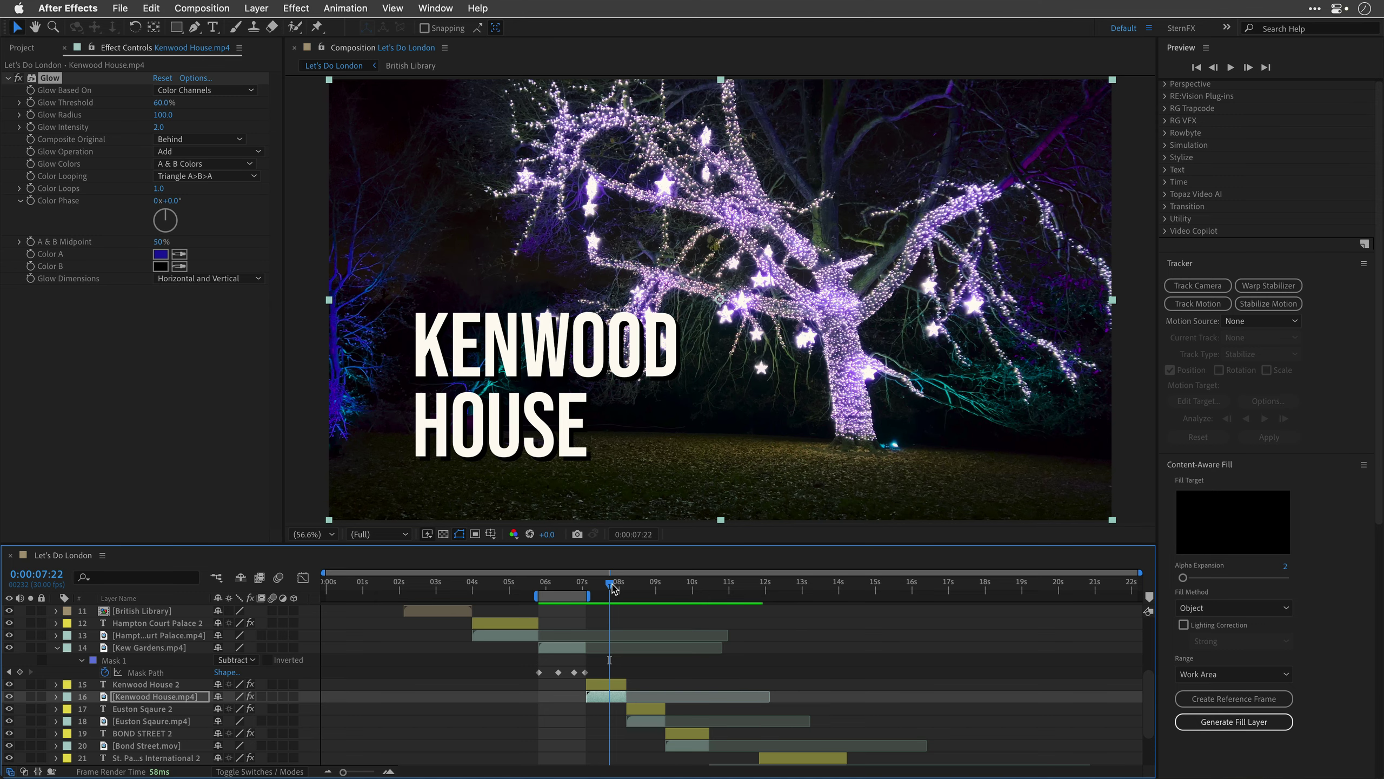
Step: Find the creature frame, select the Piccadilly Circus footage, and widen the work area
{"action": "left_click_drag", "start_coordinate": [613, 587], "coordinate": [984, 588]}
{"action": "scroll", "coordinate": [985, 664], "scroll_direction": "down", "scroll_amount": 3}
{"action": "scroll", "coordinate": [986, 664], "scroll_direction": "down", "scroll_amount": 2}
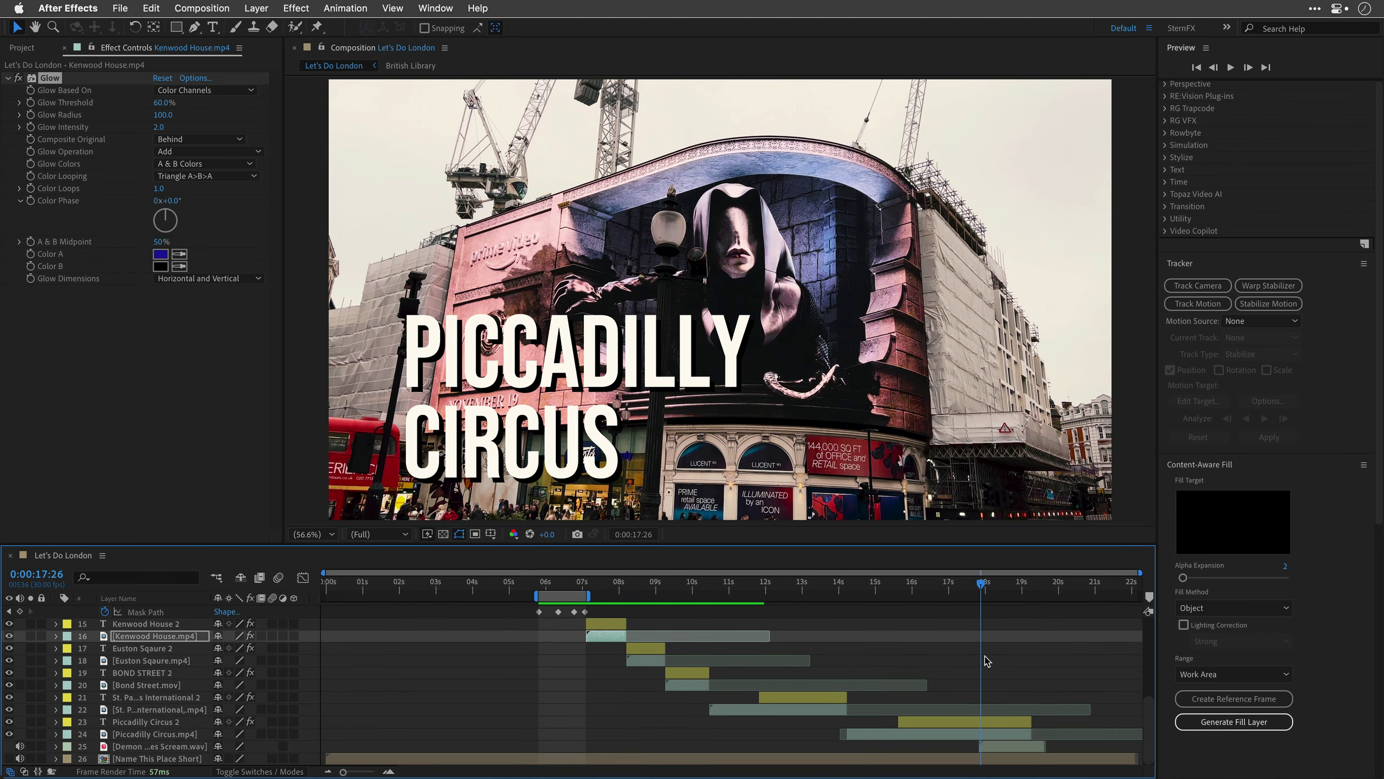
{"action": "left_click_drag", "start_coordinate": [985, 592], "coordinate": [1002, 590]}
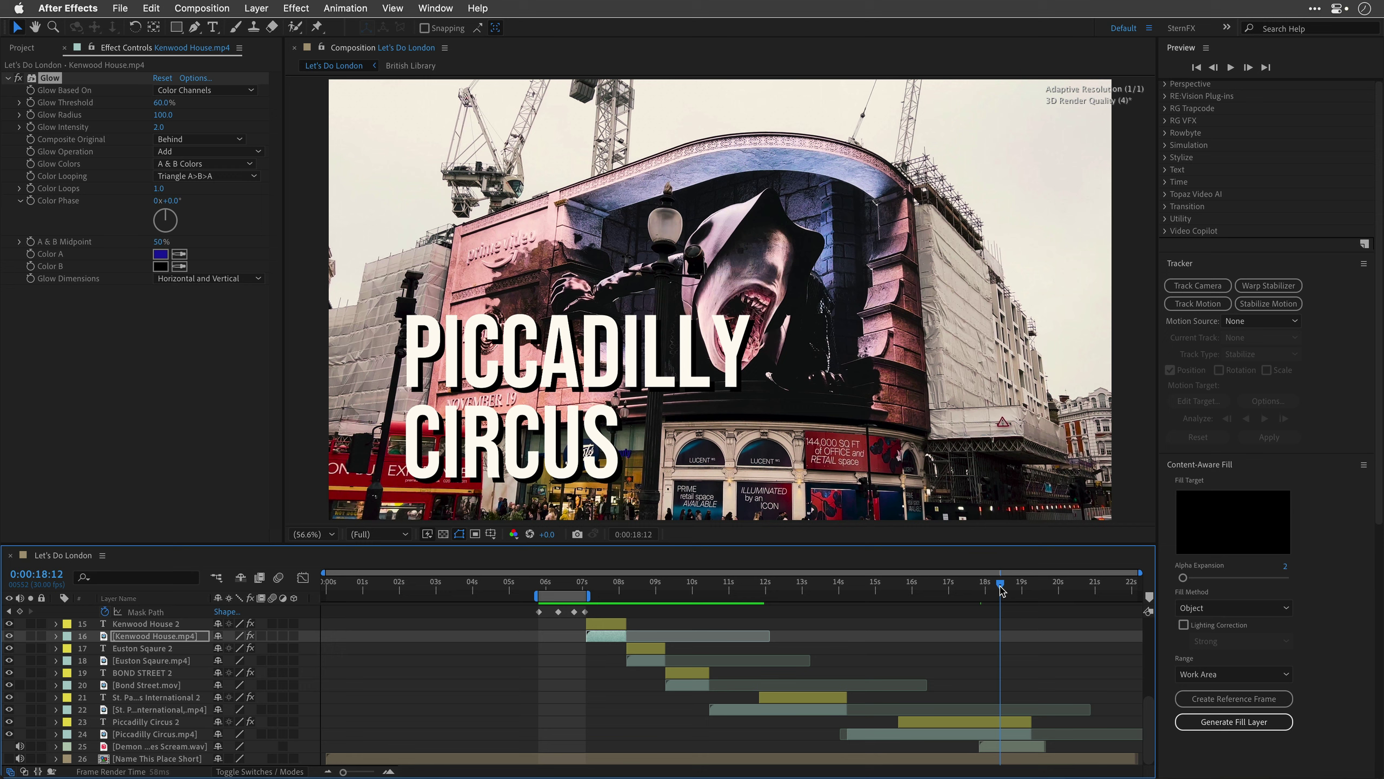
{"action": "left_click", "coordinate": [950, 735]}
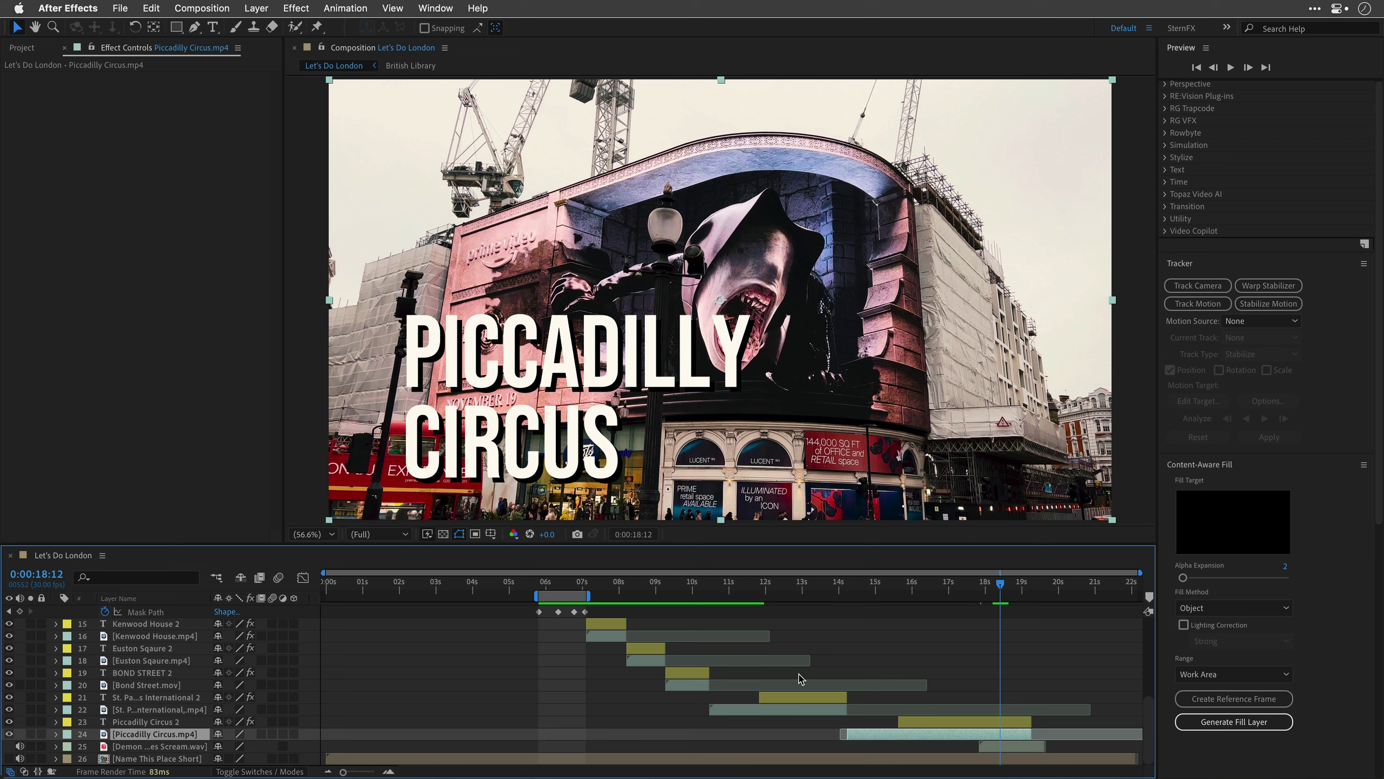
{"action": "double_click", "coordinate": [562, 597]}
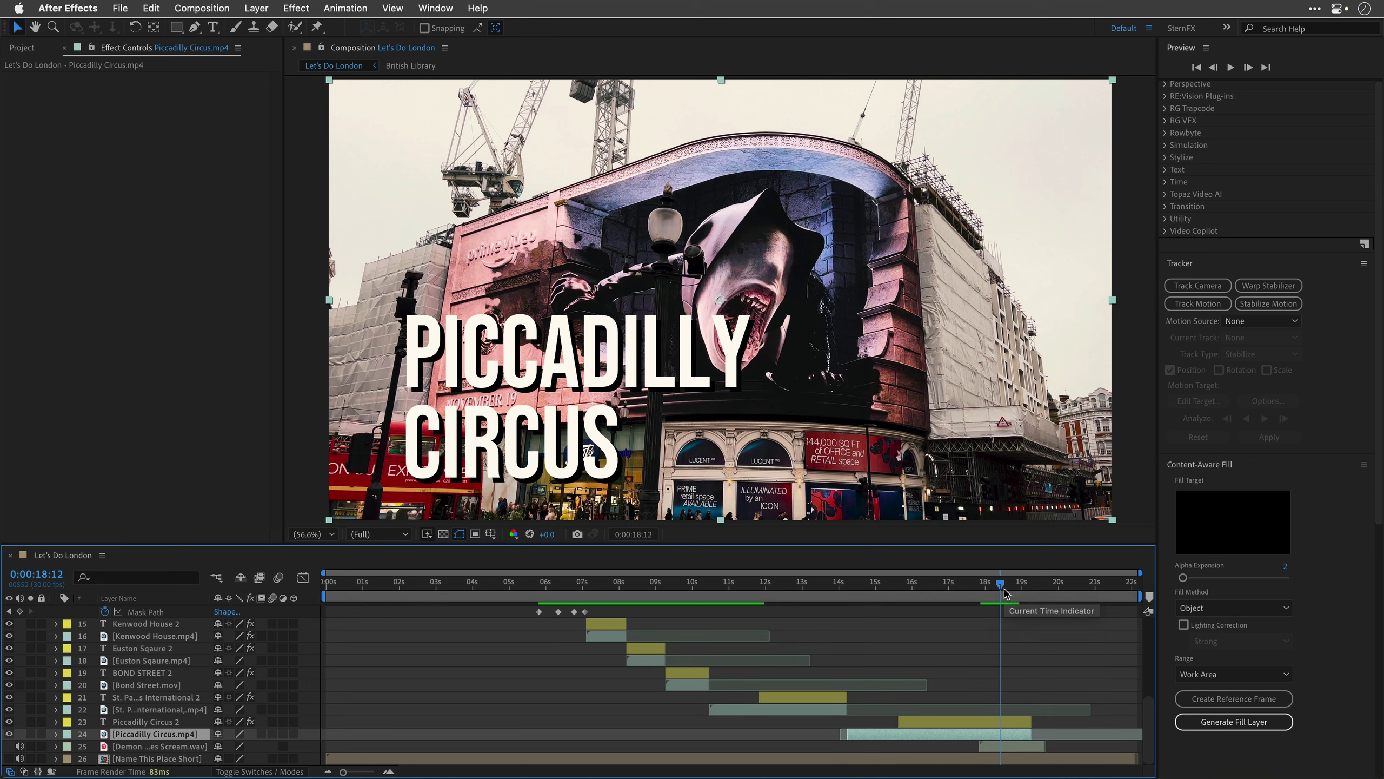
Step: Split Piccadilly Circus at 0:00:18:01 and move the later piece above the title layer
{"action": "left_click_drag", "start_coordinate": [999, 585], "coordinate": [988, 585]}
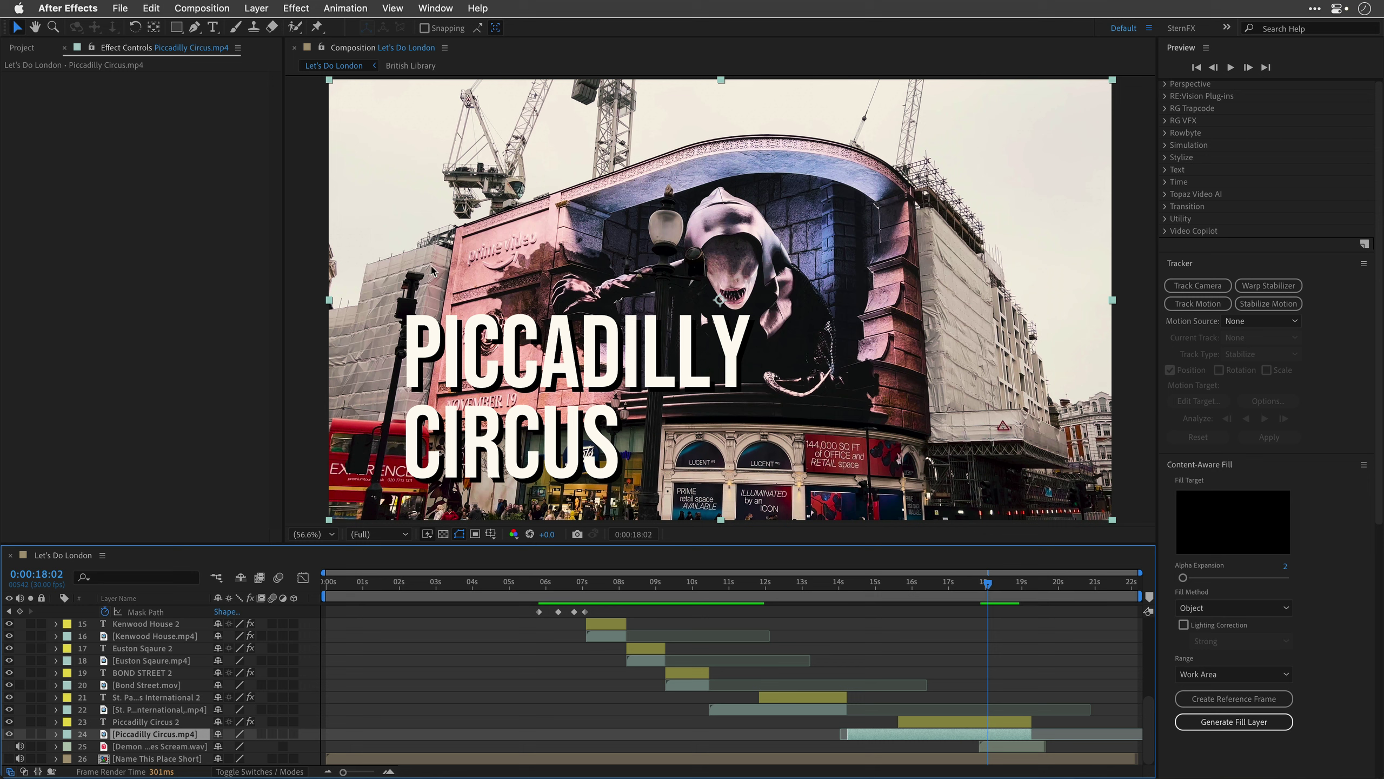
{"action": "left_click", "coordinate": [150, 8]}
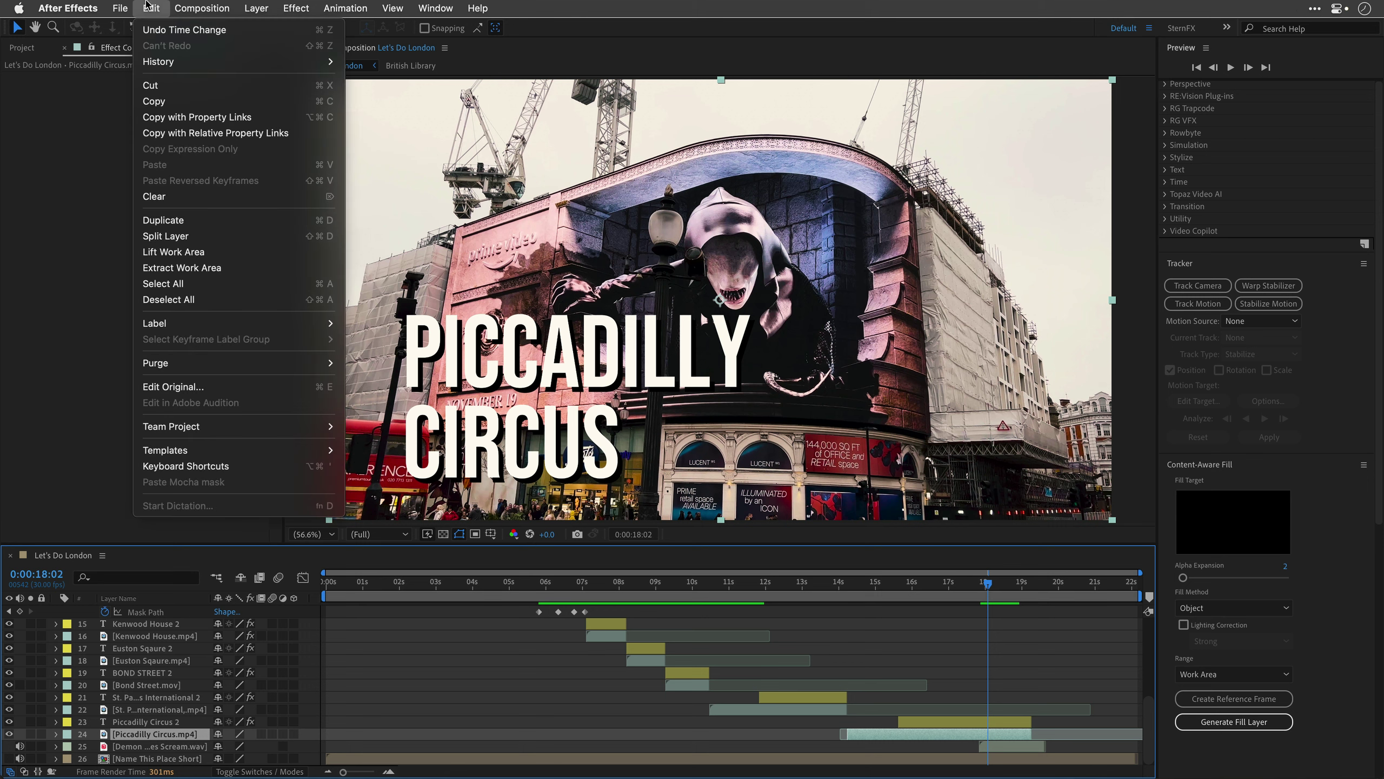
{"action": "left_click", "coordinate": [171, 242]}
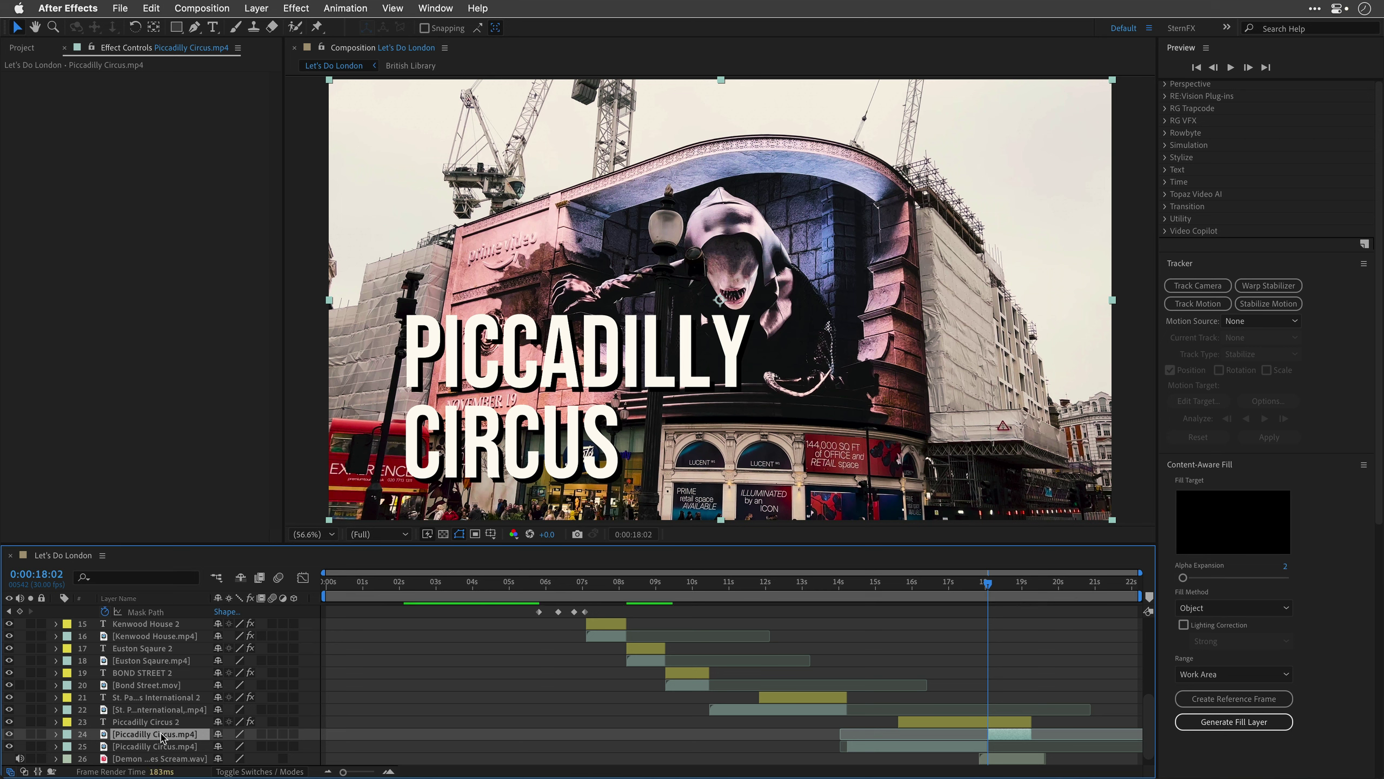
{"action": "left_click_drag", "start_coordinate": [163, 736], "coordinate": [166, 721]}
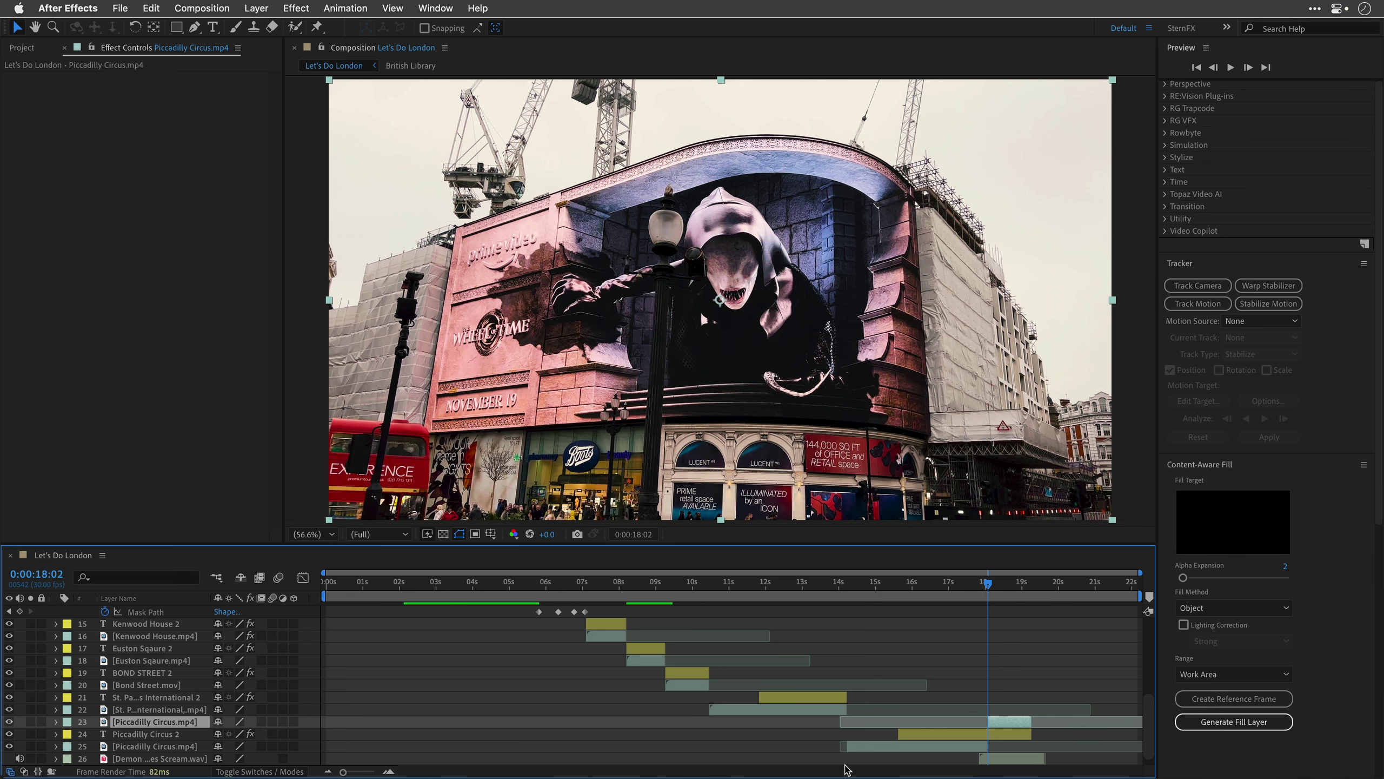
{"action": "left_click", "coordinate": [983, 745]}
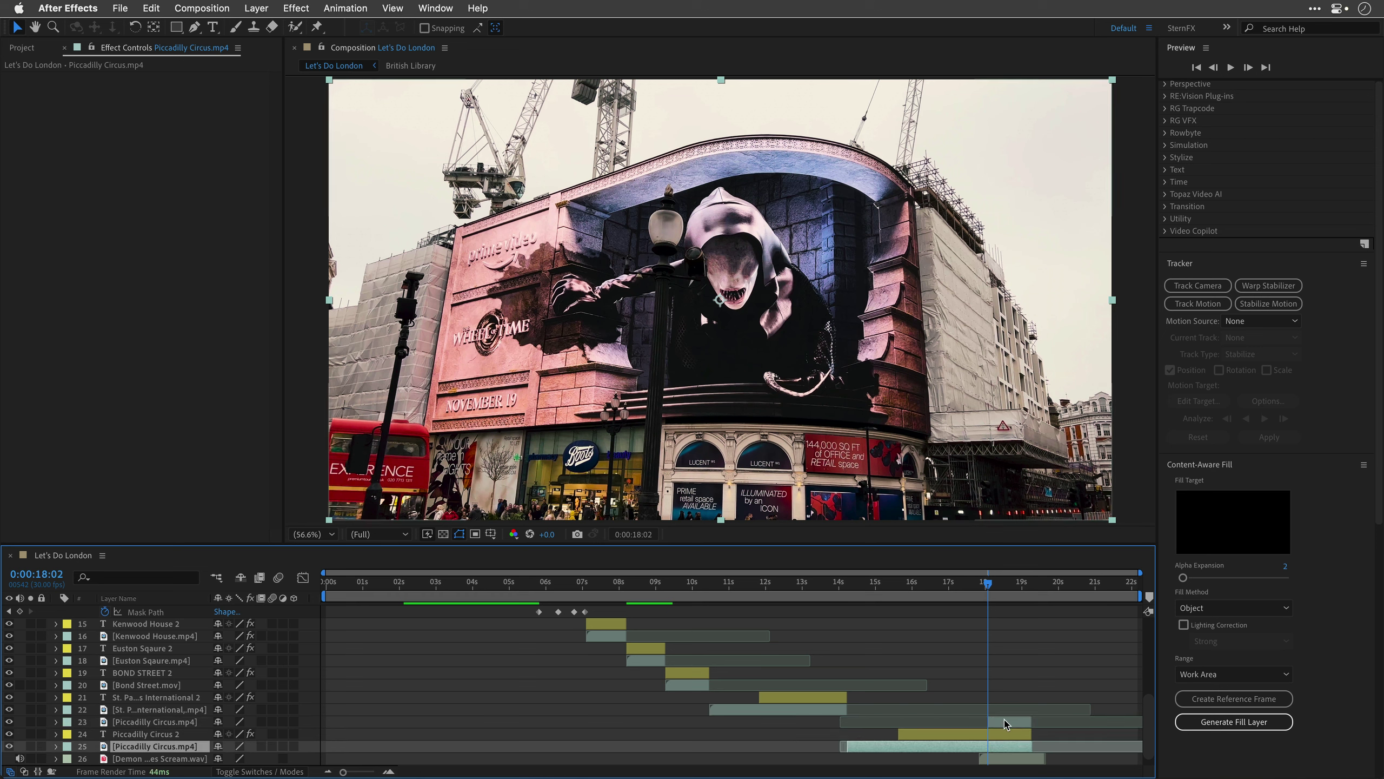
Step: Paint Roto Brush strokes over the creature's face and hood in the Layer panel
{"action": "double_click", "coordinate": [1006, 724]}
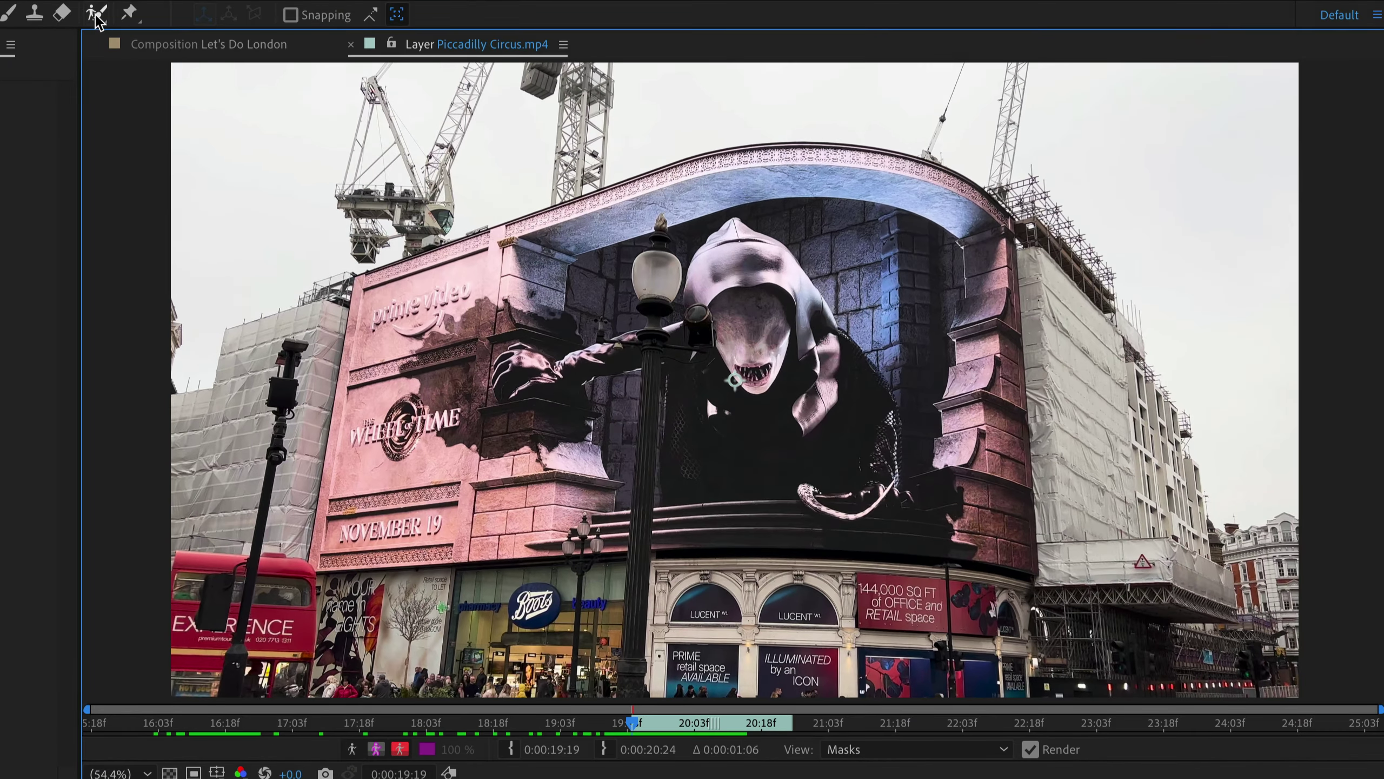
{"action": "left_click", "coordinate": [96, 12]}
{"action": "key", "text": "slash"}
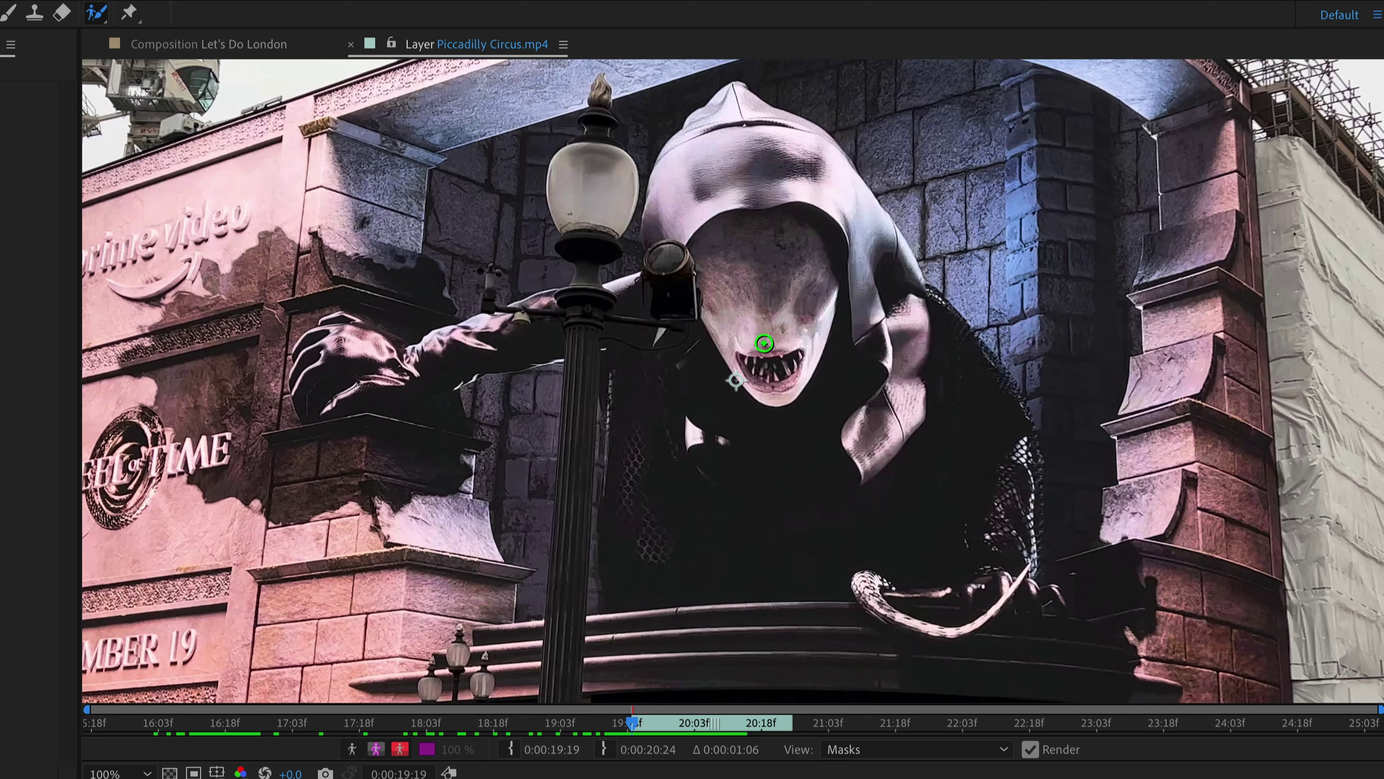
{"action": "left_click_drag", "start_coordinate": [759, 234], "coordinate": [774, 368]}
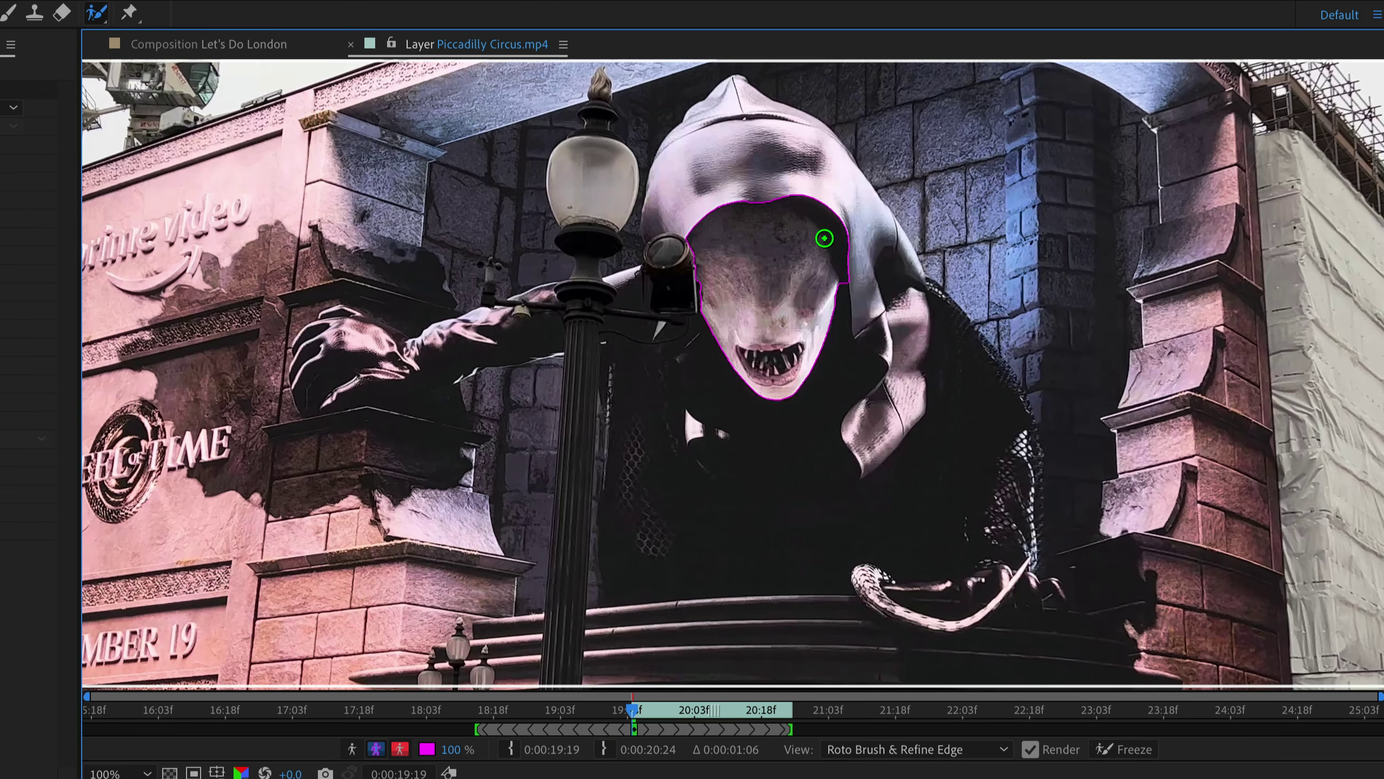
{"action": "left_click_drag", "start_coordinate": [824, 229], "coordinate": [743, 198]}
{"action": "left_click_drag", "start_coordinate": [865, 232], "coordinate": [872, 289]}
Step: Propagate the roto matte forward, freeze it, and return to the composition
{"action": "left_click_drag", "start_coordinate": [476, 731], "coordinate": [609, 733]}
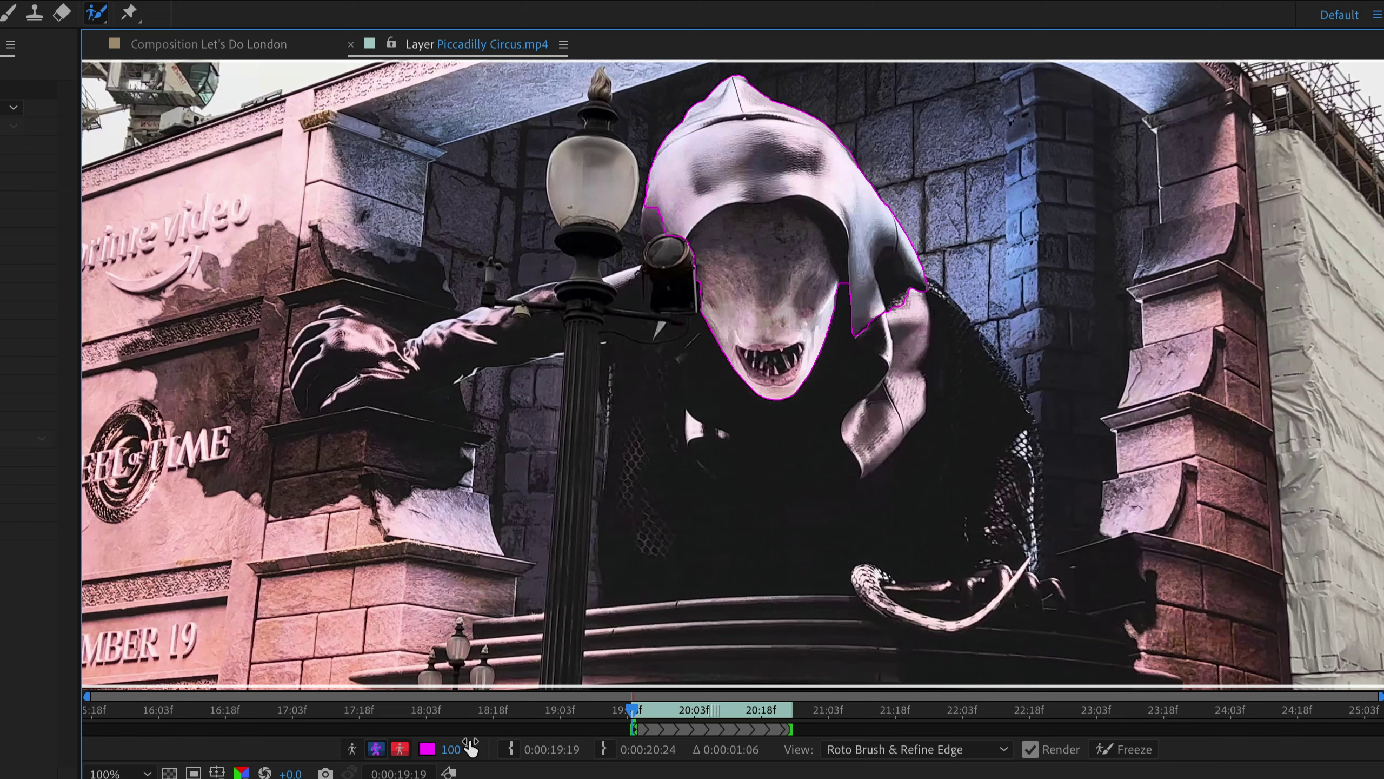
{"action": "key", "text": "space"}
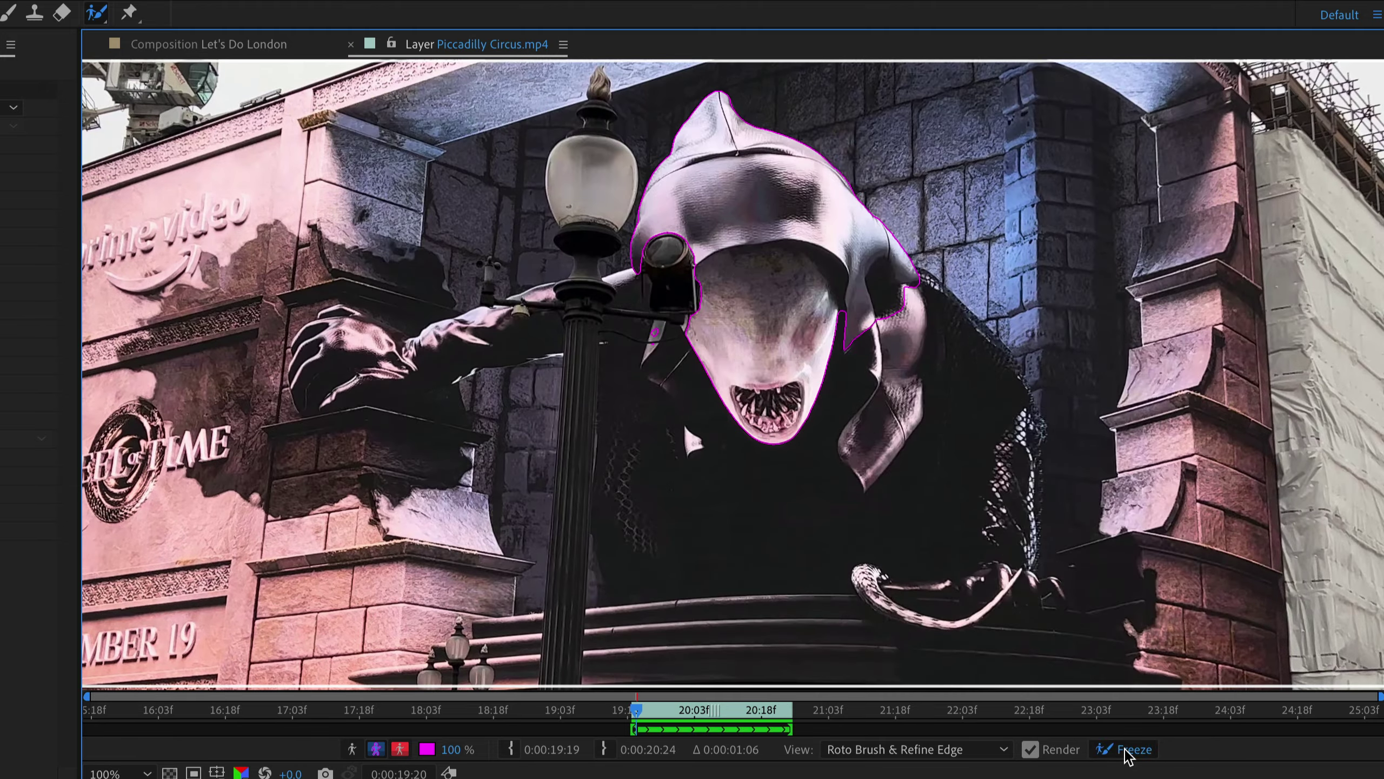
{"action": "left_click", "coordinate": [1128, 756]}
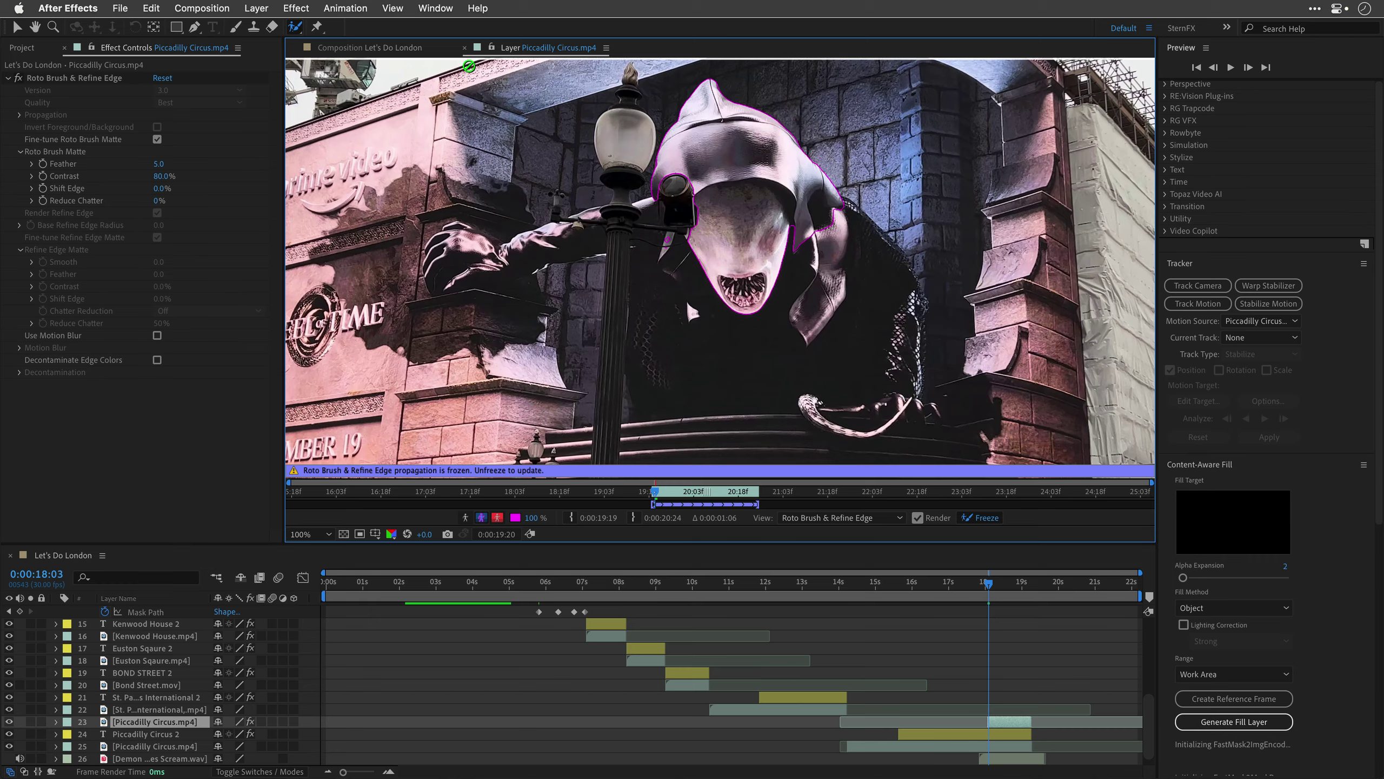
{"action": "left_click", "coordinate": [465, 47]}
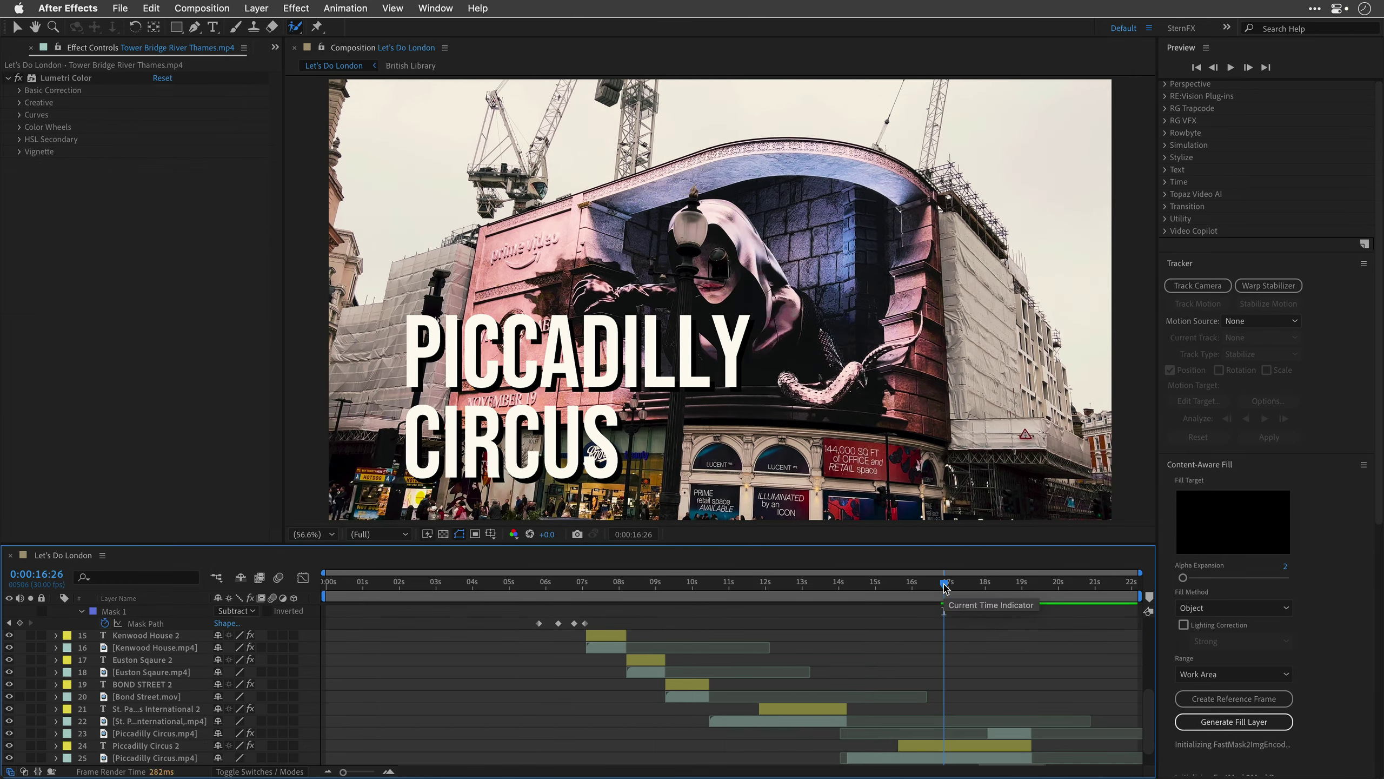
Step: Pre-compose #LetsDoLondon 2, LET'S LONDON and Tower Bridge layers into a comp named End Shot
{"action": "left_click", "coordinate": [945, 586]}
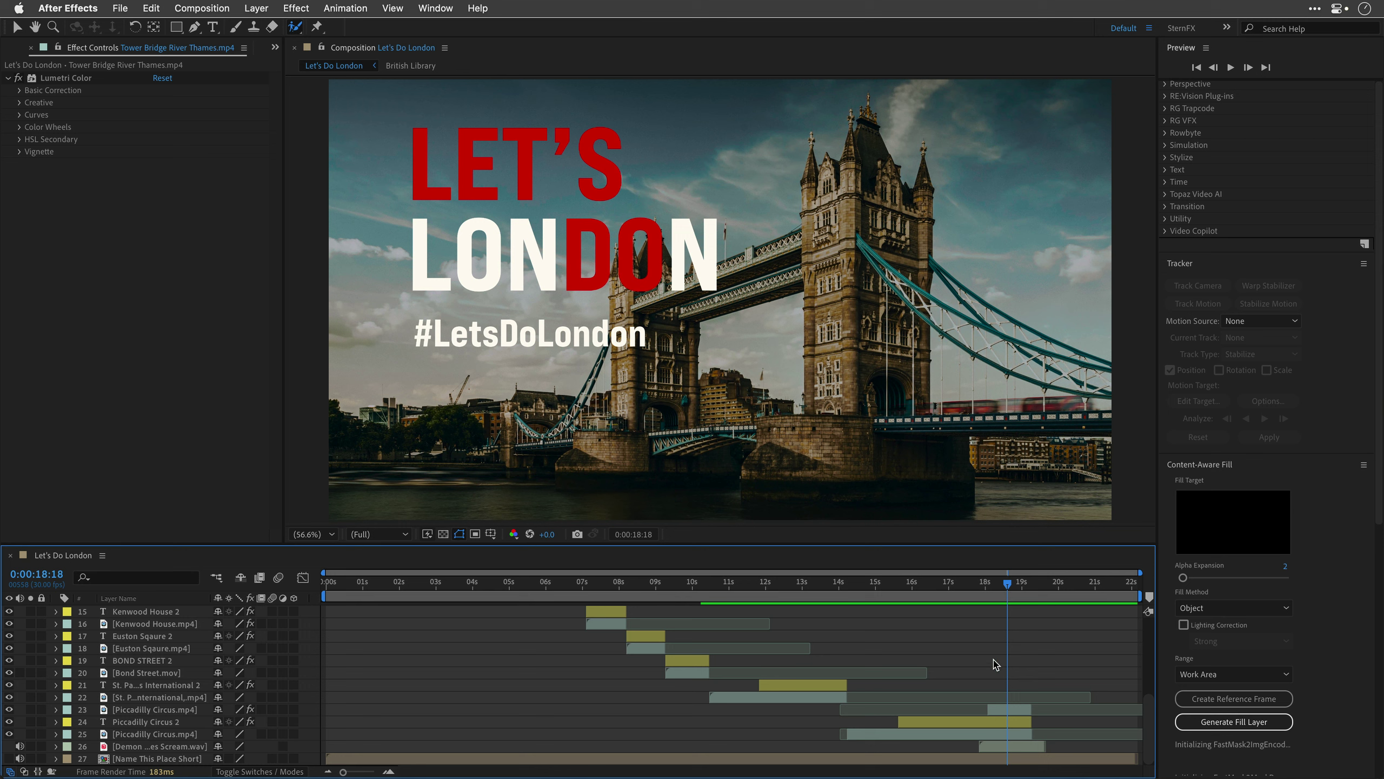
{"action": "scroll", "coordinate": [993, 666], "scroll_direction": "up", "scroll_amount": 3}
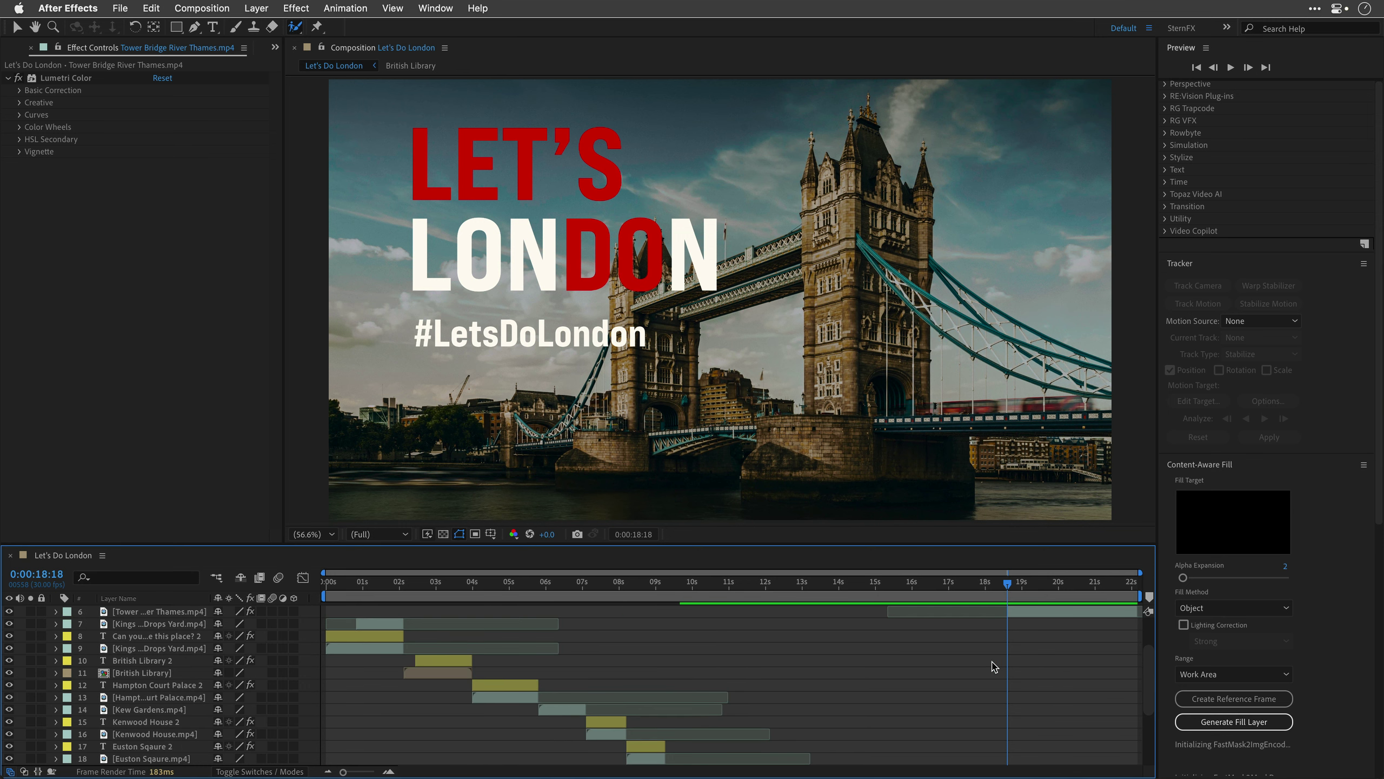
{"action": "scroll", "coordinate": [997, 662], "scroll_direction": "up", "scroll_amount": 3}
{"action": "scroll", "coordinate": [1009, 657], "scroll_direction": "up", "scroll_amount": 2}
{"action": "left_click", "coordinate": [1024, 649]}
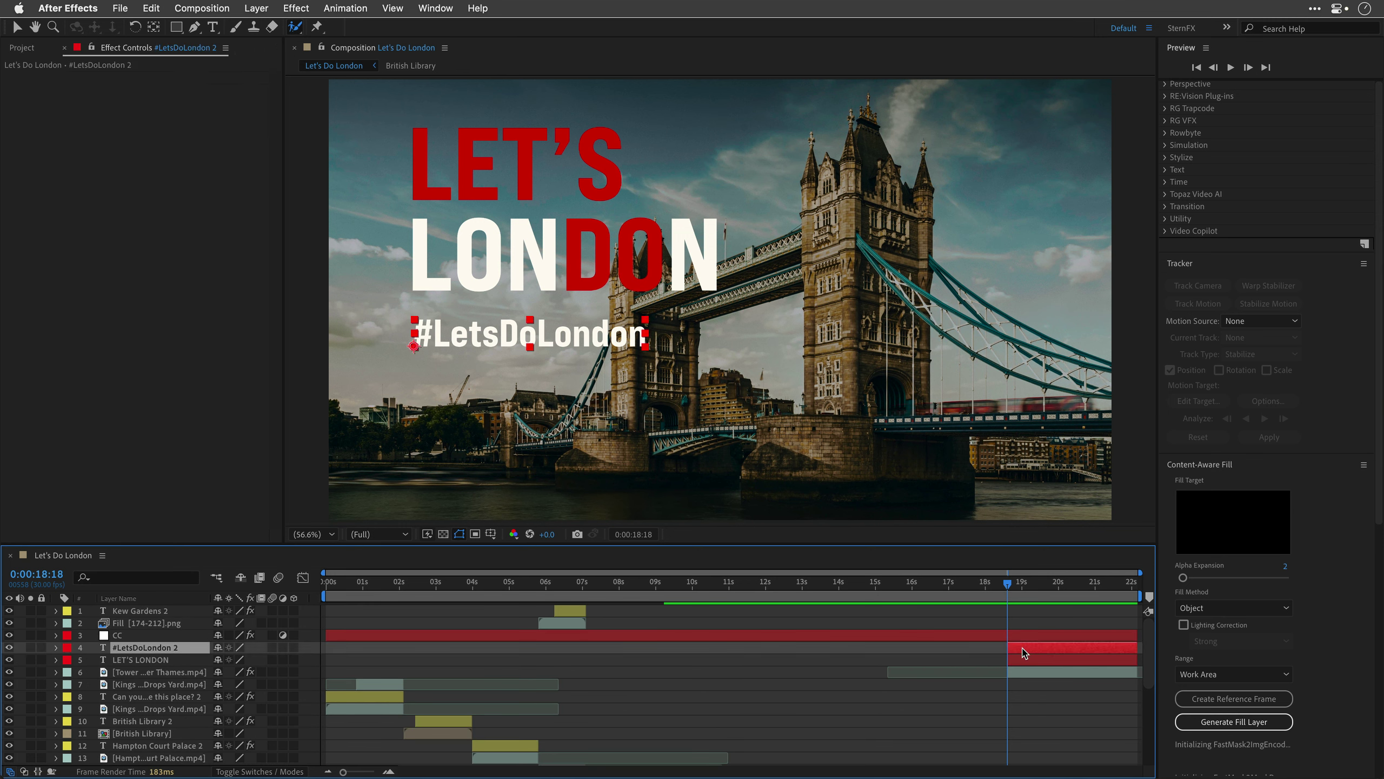
{"action": "left_click", "coordinate": [1025, 660], "text": "shift"}
{"action": "left_click", "coordinate": [1027, 674], "text": "shift"}
{"action": "key", "text": "super+shift+c"}
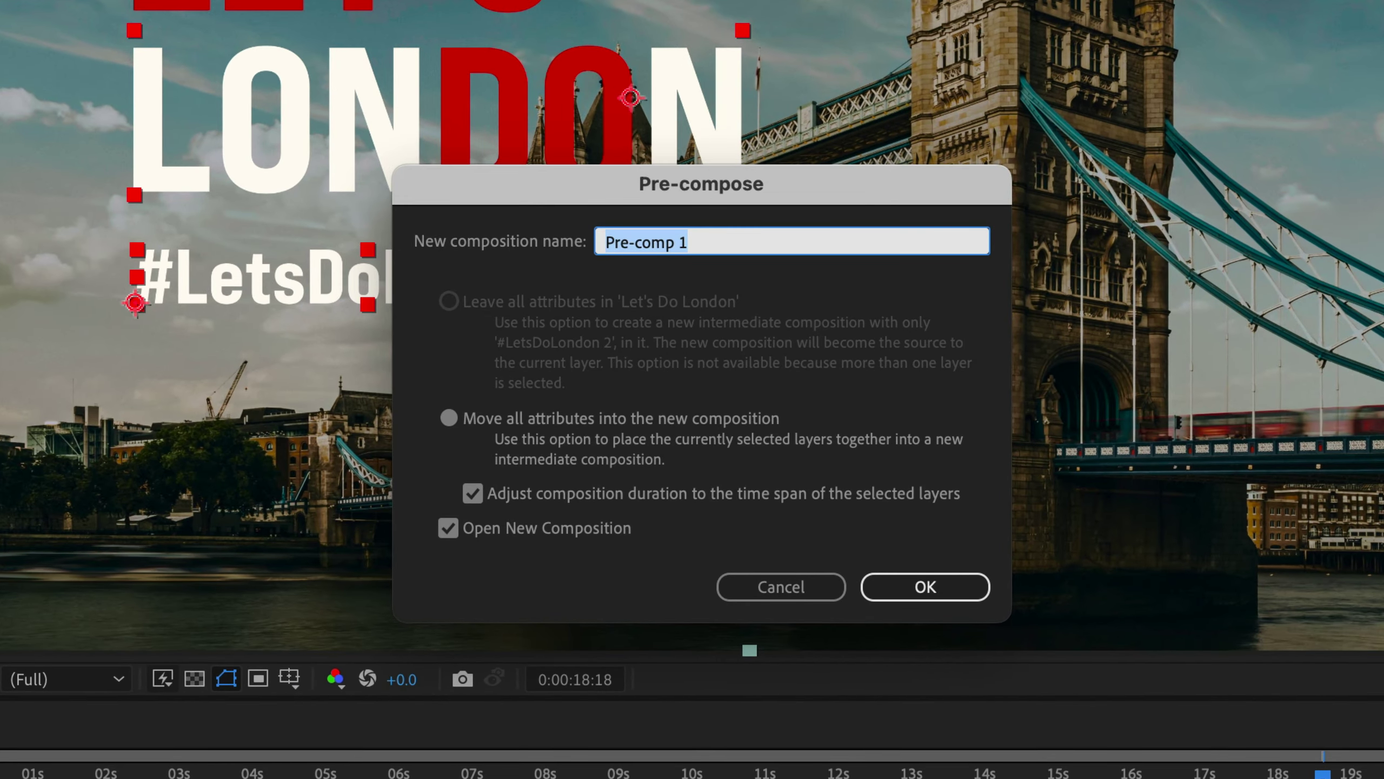
{"action": "type", "text": "End Shot"}
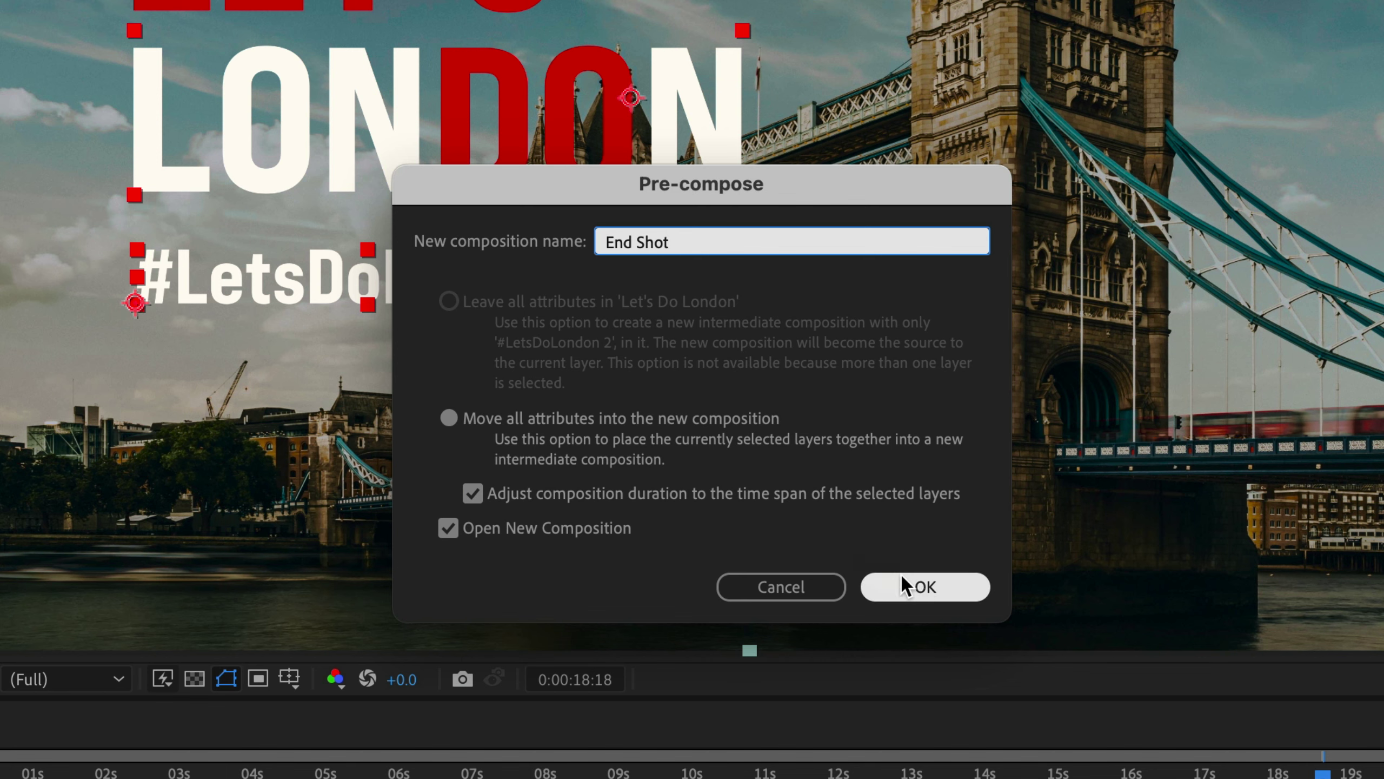
{"action": "left_click", "coordinate": [920, 588]}
{"action": "left_click_drag", "start_coordinate": [422, 588], "coordinate": [404, 587]}
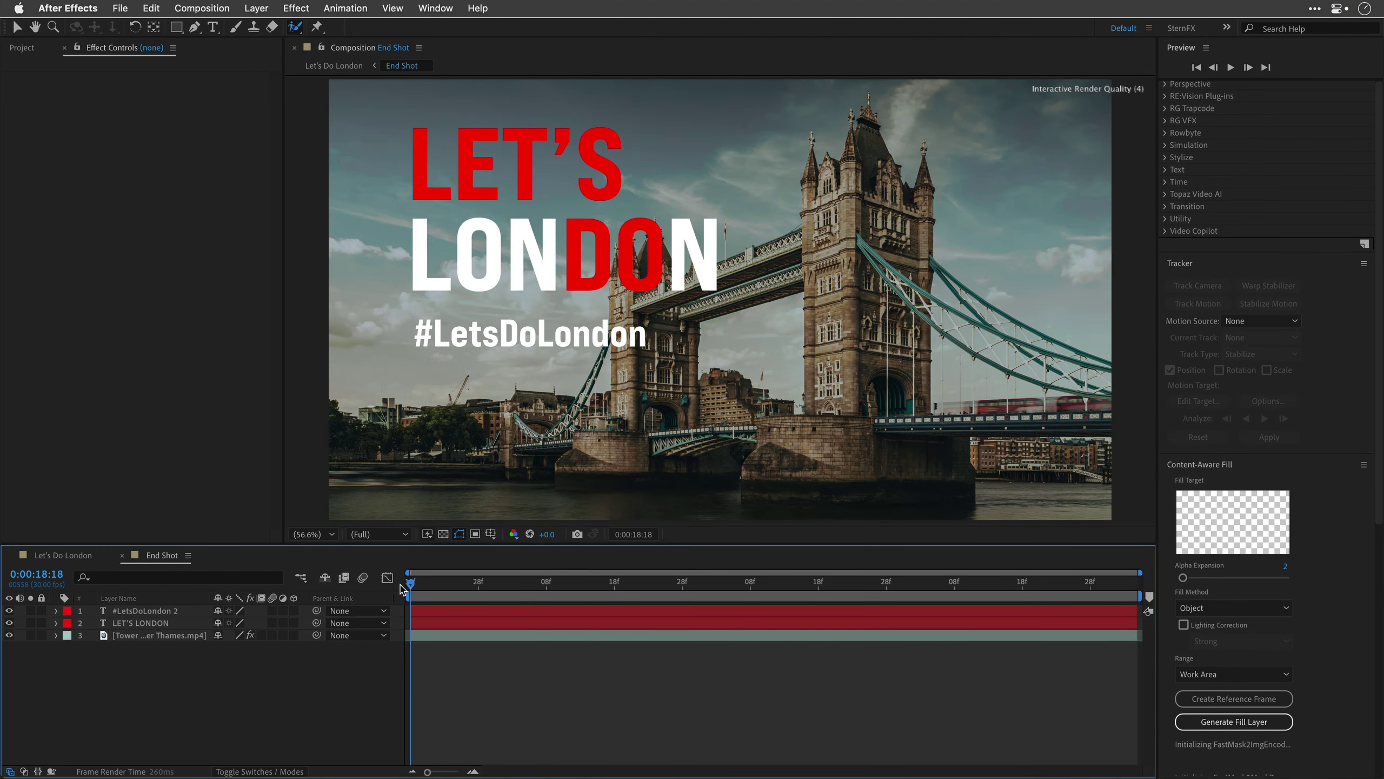
Step: Track Tower Bridge position and scale from the lower walkway and right tower, analysing forward
{"action": "left_click", "coordinate": [140, 636]}
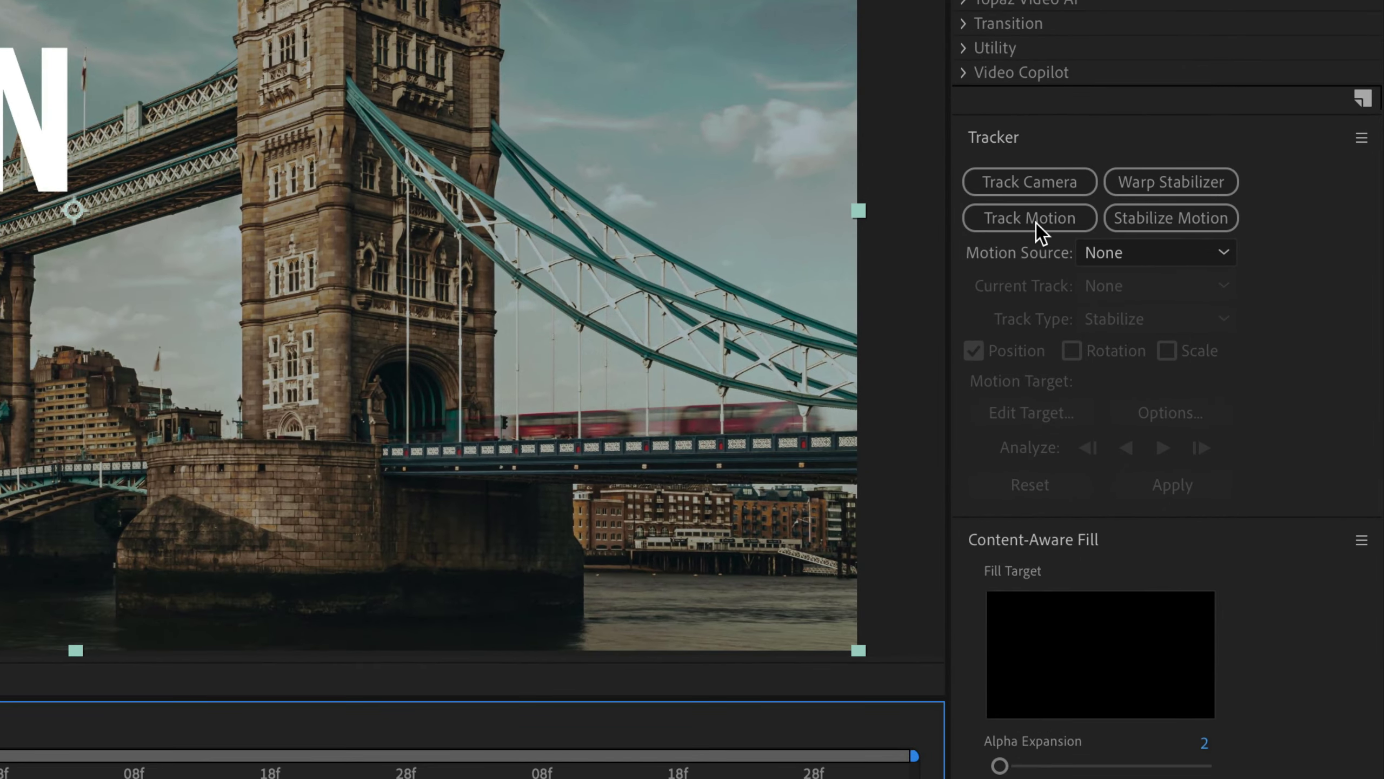
{"action": "left_click", "coordinate": [1030, 217]}
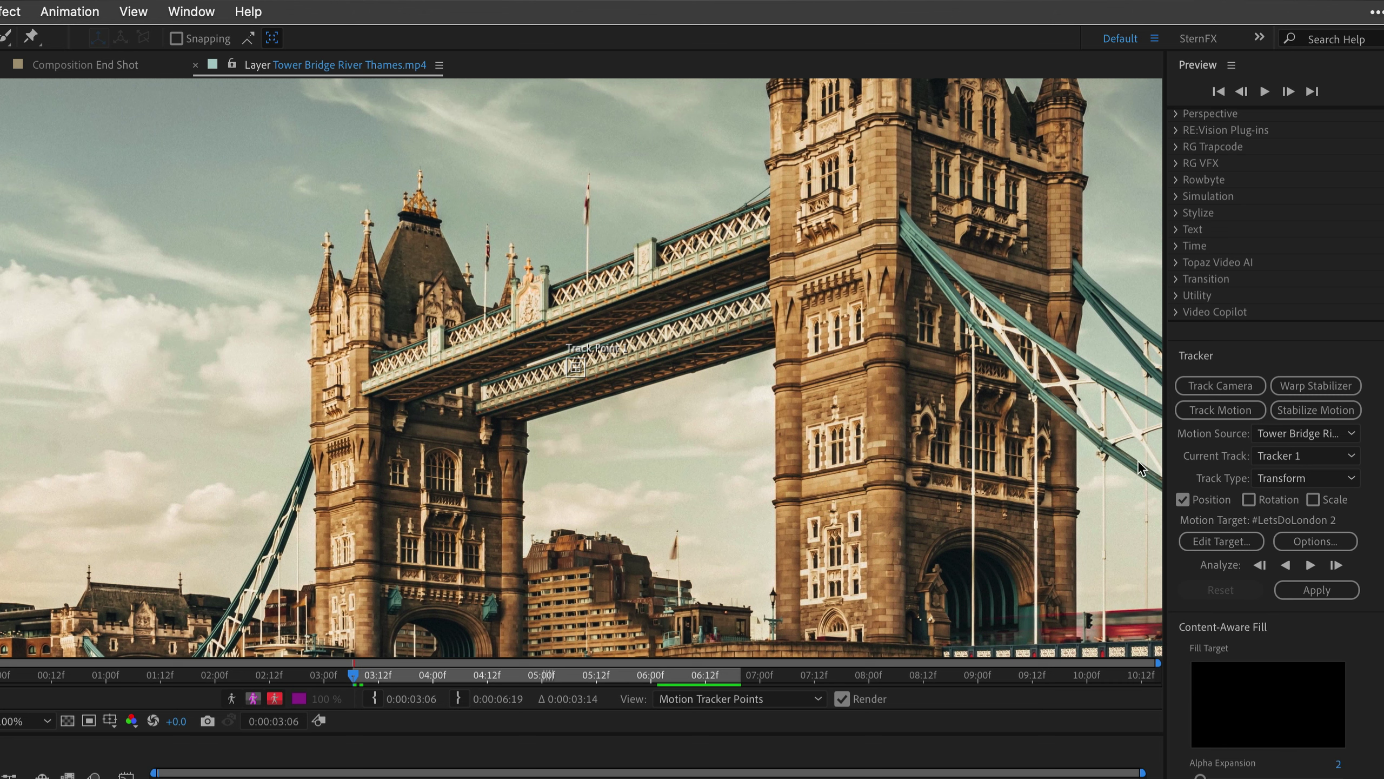
{"action": "left_click", "coordinate": [1314, 500]}
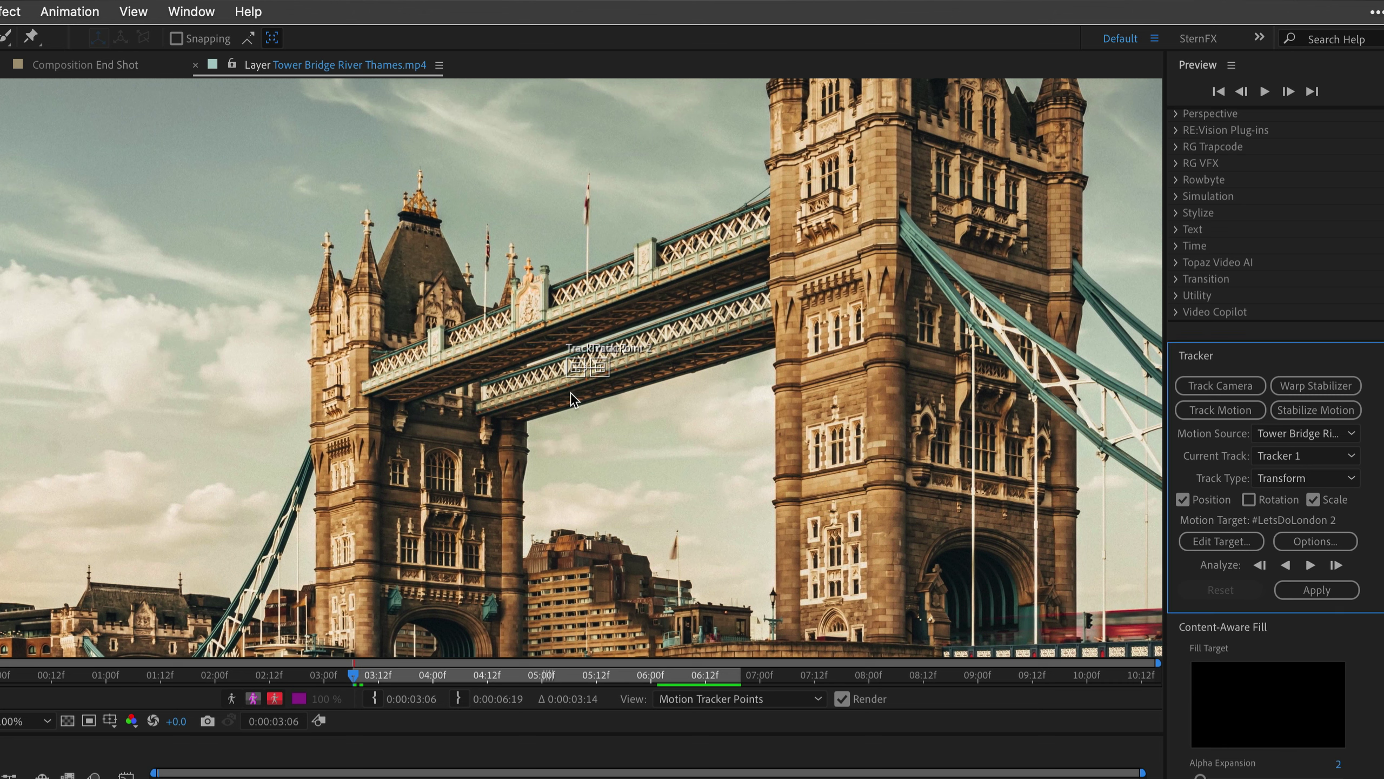
{"action": "scroll", "coordinate": [574, 401], "scroll_direction": "up", "scroll_amount": 4}
{"action": "left_click", "coordinate": [589, 292]}
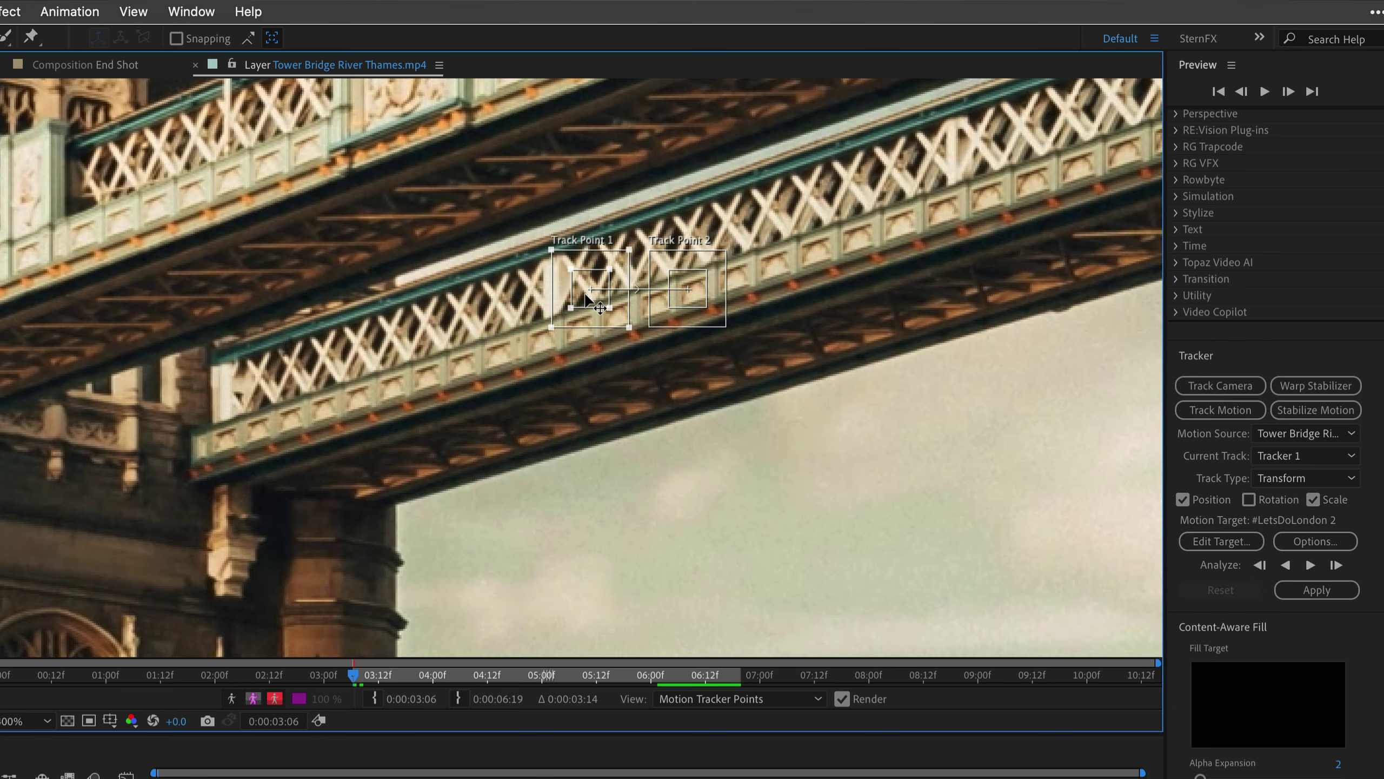
{"action": "mouse_move", "coordinate": [585, 298]}
{"action": "left_mouse_down"}
{"action": "mouse_move", "coordinate": [446, 517]}
{"action": "mouse_move", "coordinate": [392, 512]}
{"action": "left_mouse_up"}
{"action": "mouse_move", "coordinate": [794, 429]}
{"action": "left_mouse_down"}
{"action": "mouse_move", "coordinate": [575, 452]}
{"action": "mouse_move", "coordinate": [380, 533]}
{"action": "left_mouse_up"}
{"action": "mouse_move", "coordinate": [276, 406]}
{"action": "left_mouse_down"}
{"action": "mouse_move", "coordinate": [569, 423]}
{"action": "mouse_move", "coordinate": [980, 316]}
{"action": "left_mouse_up"}
{"action": "scroll", "coordinate": [768, 507], "scroll_direction": "down", "scroll_amount": 2}
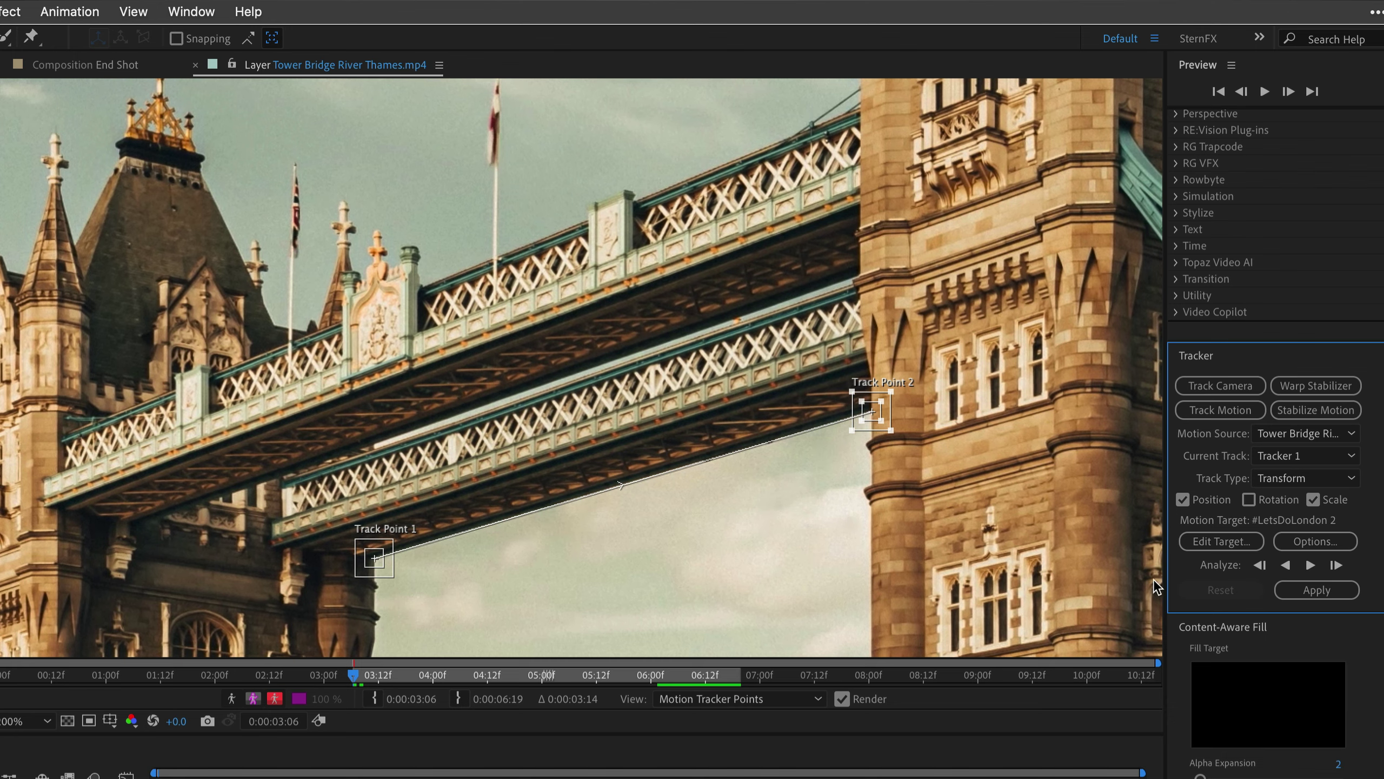
{"action": "left_click", "coordinate": [1311, 565]}
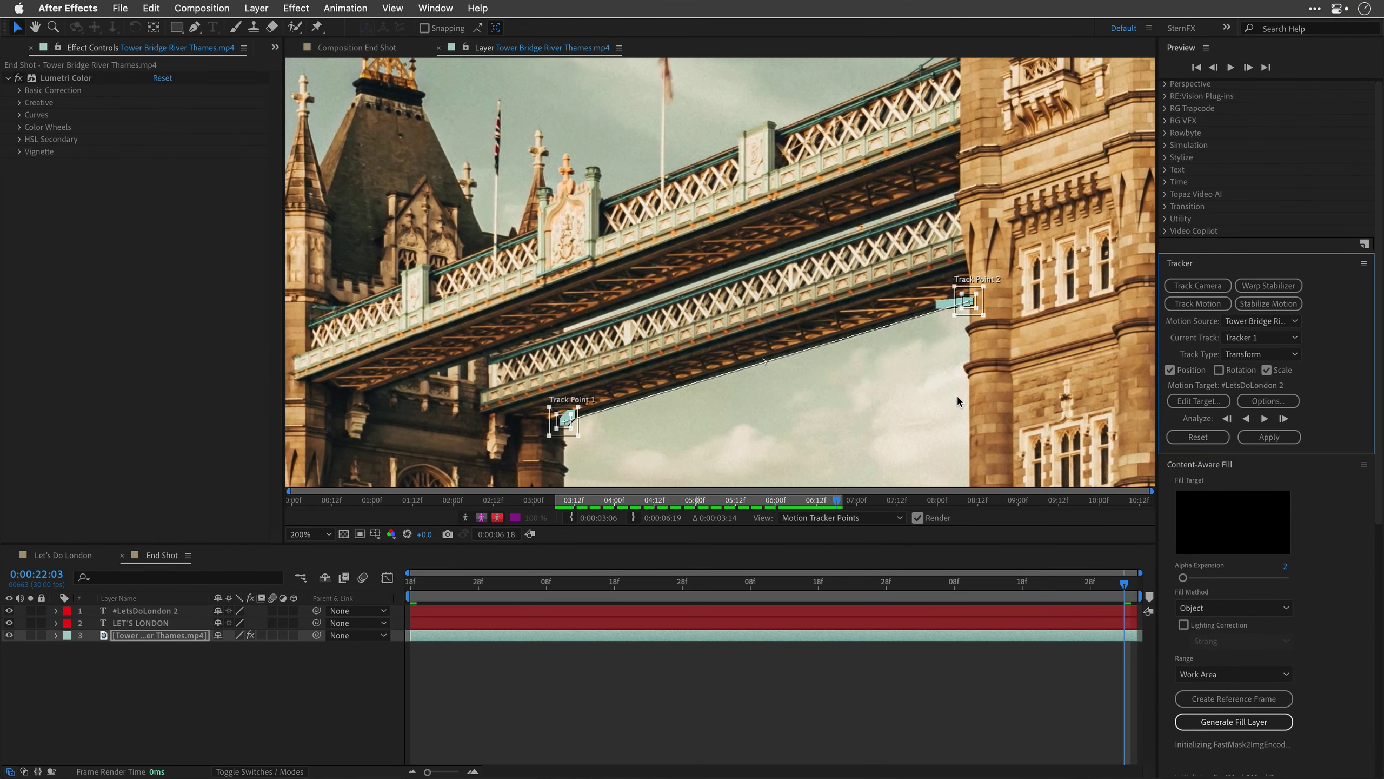
Step: Create Null 1 and apply the Tower Bridge track to it in X and Y
{"action": "left_click", "coordinate": [256, 8]}
{"action": "mouse_move", "coordinate": [282, 29]}
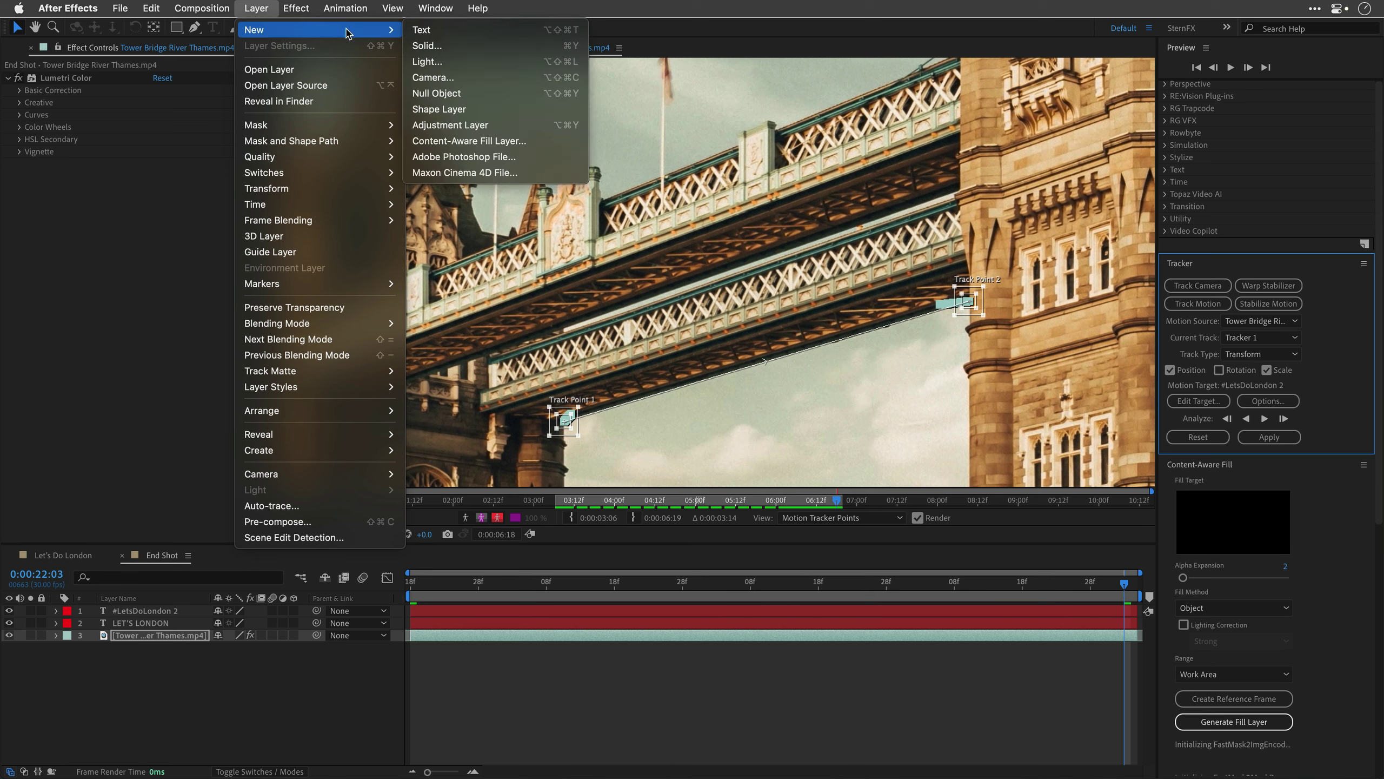
{"action": "left_click", "coordinate": [465, 93]}
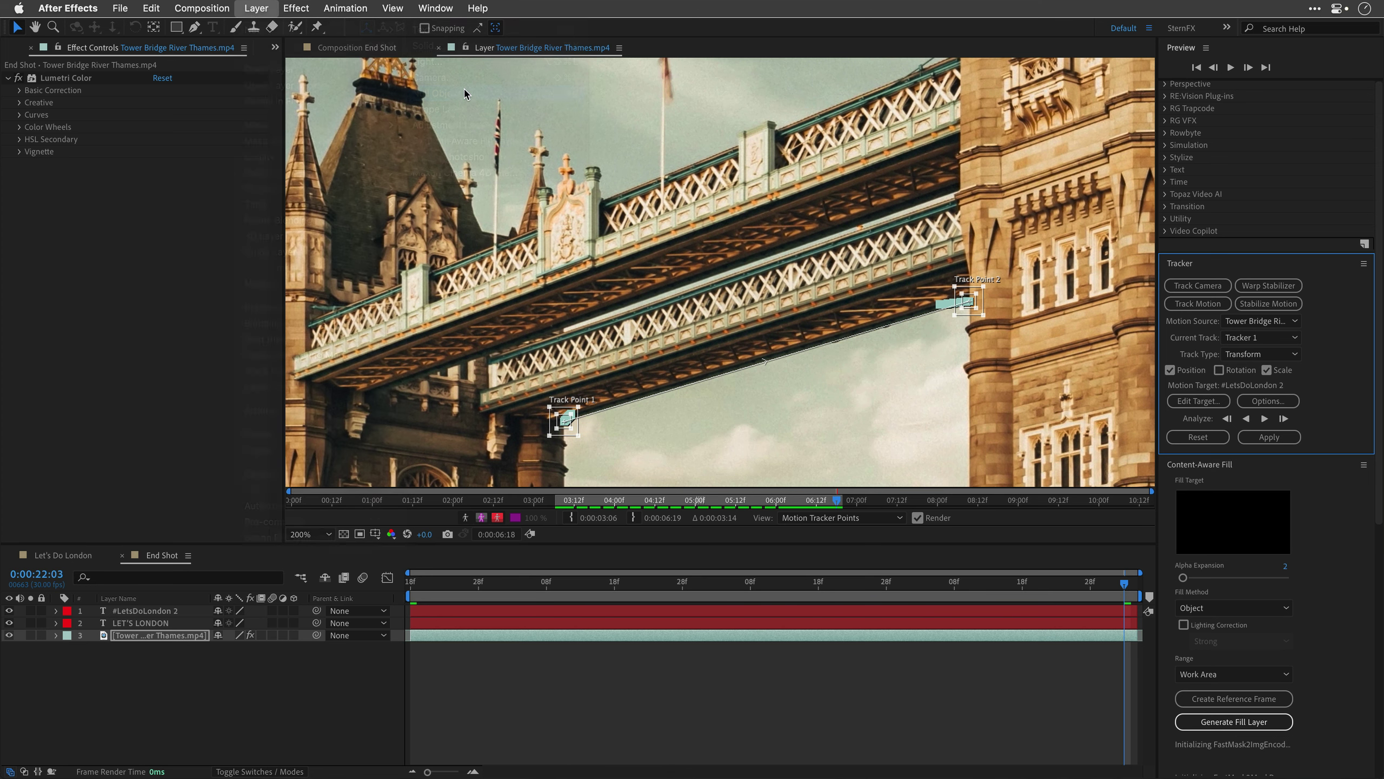
{"action": "left_click", "coordinate": [1198, 400]}
{"action": "left_click", "coordinate": [780, 380]}
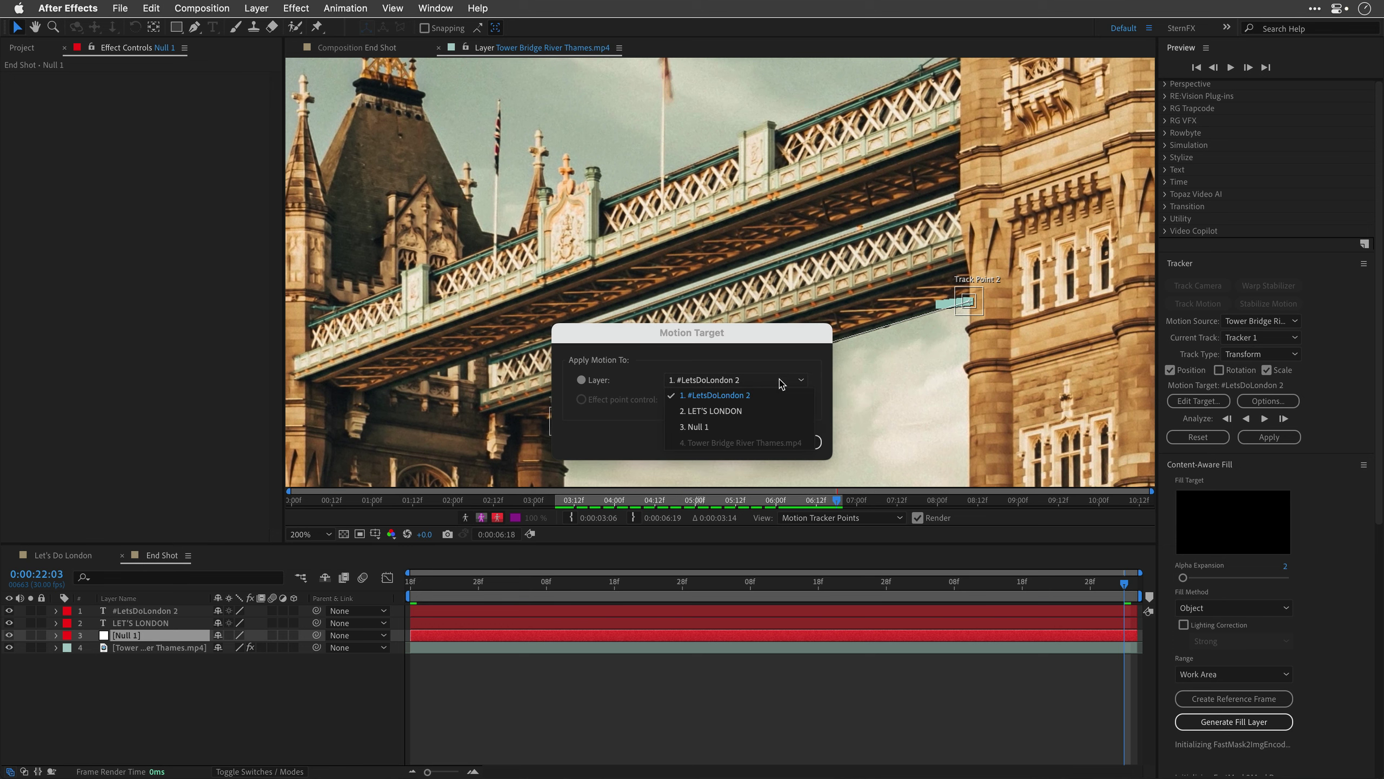
{"action": "left_click", "coordinate": [772, 427]}
{"action": "left_click", "coordinate": [782, 442]}
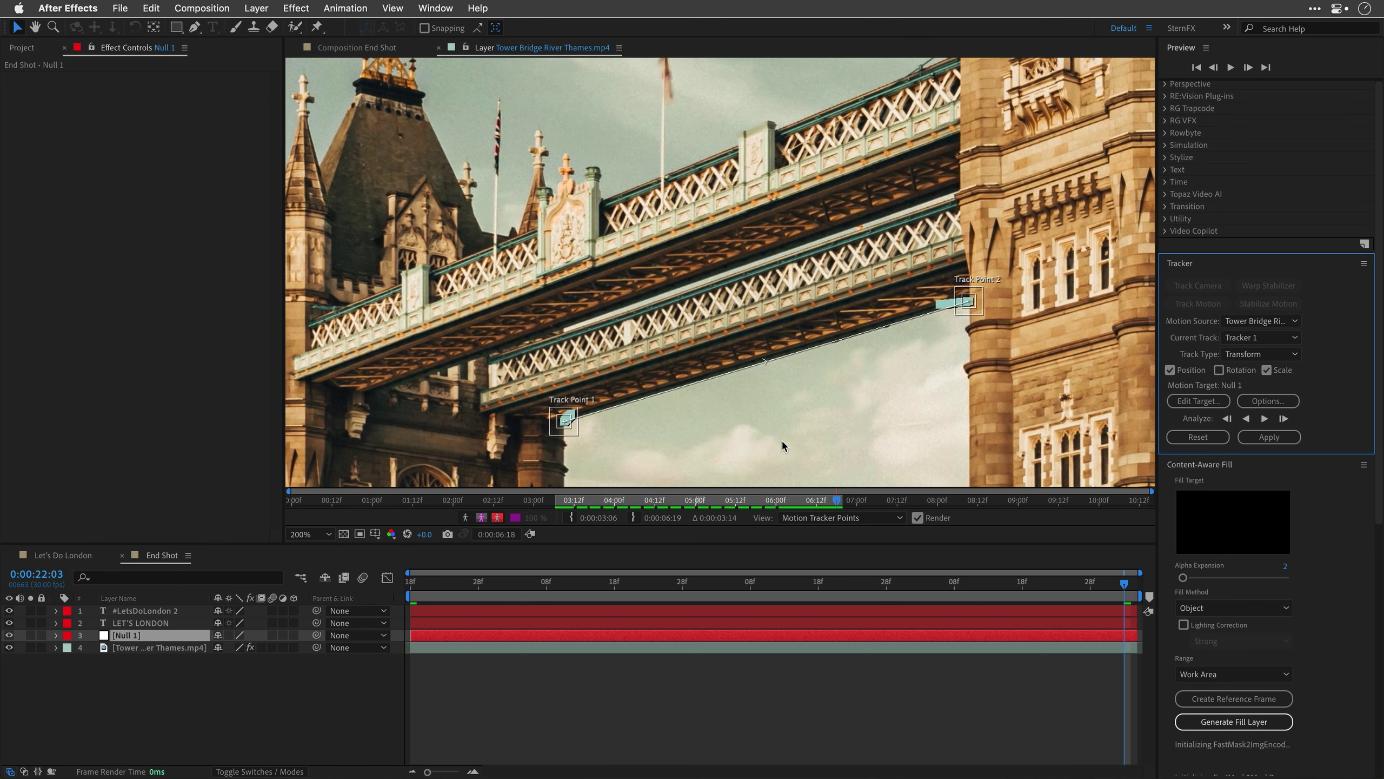
{"action": "left_click", "coordinate": [1269, 436]}
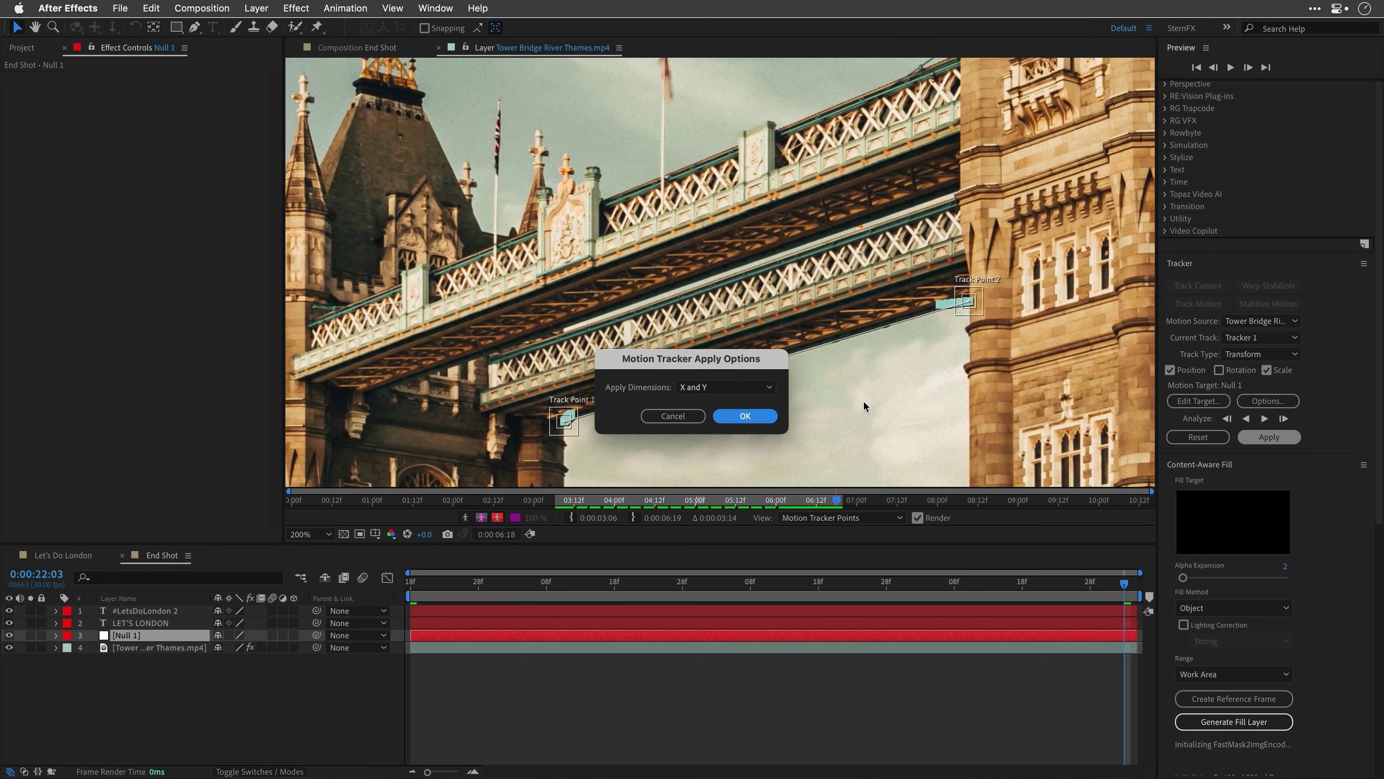
{"action": "left_click", "coordinate": [742, 415]}
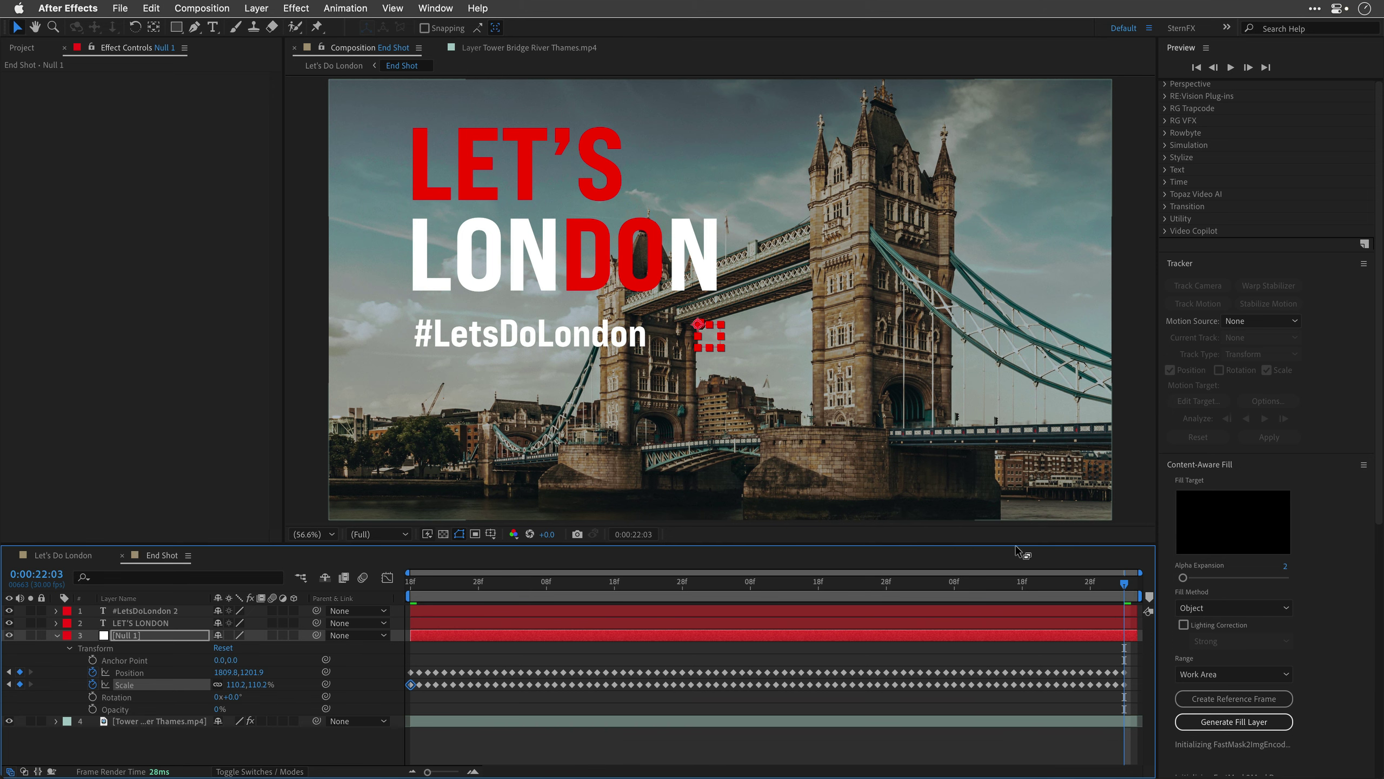
Step: Parent both End Shot titles to Null 1 and preview them following Tower Bridge
{"action": "mouse_move", "coordinate": [1126, 588]}
{"action": "left_mouse_down"}
{"action": "mouse_move", "coordinate": [391, 605]}
{"action": "mouse_move", "coordinate": [1128, 601]}
{"action": "left_mouse_up"}
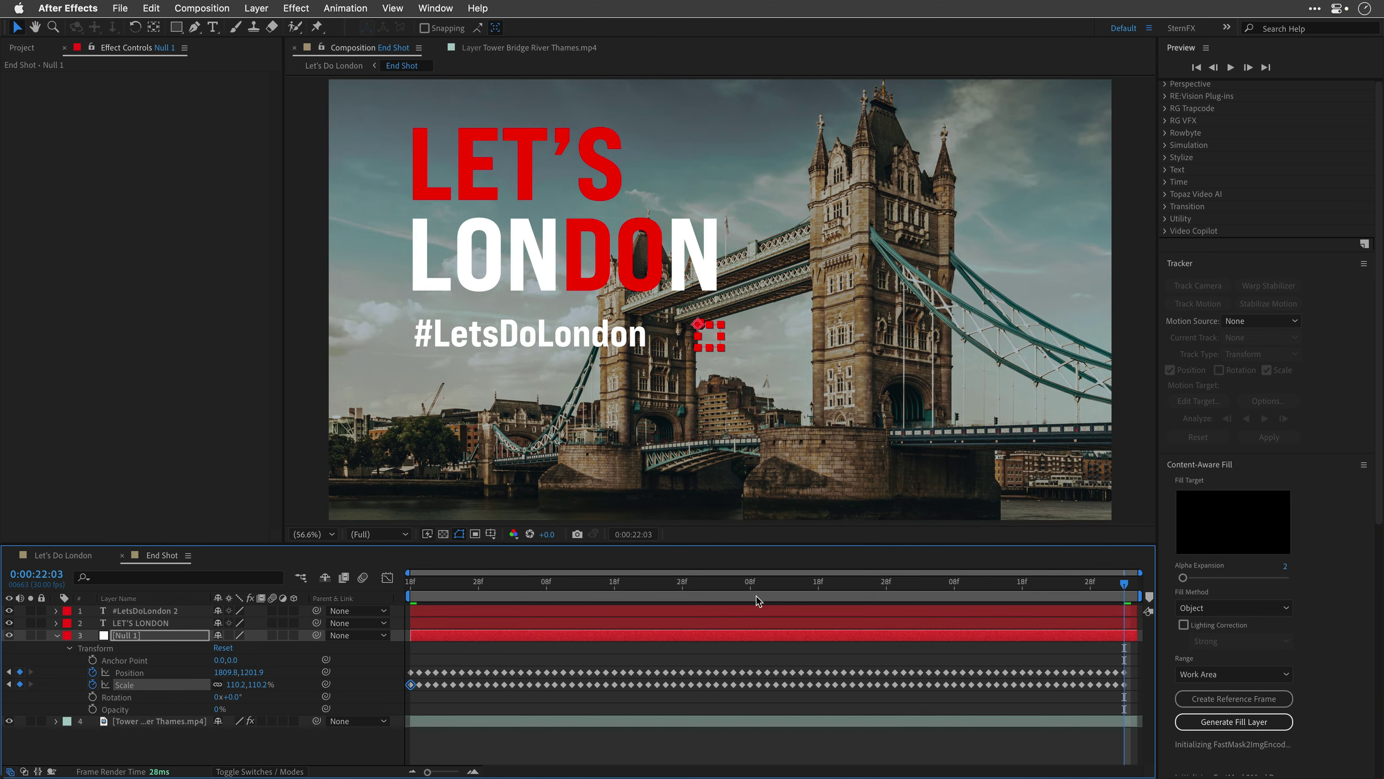
{"action": "left_click", "coordinate": [126, 610]}
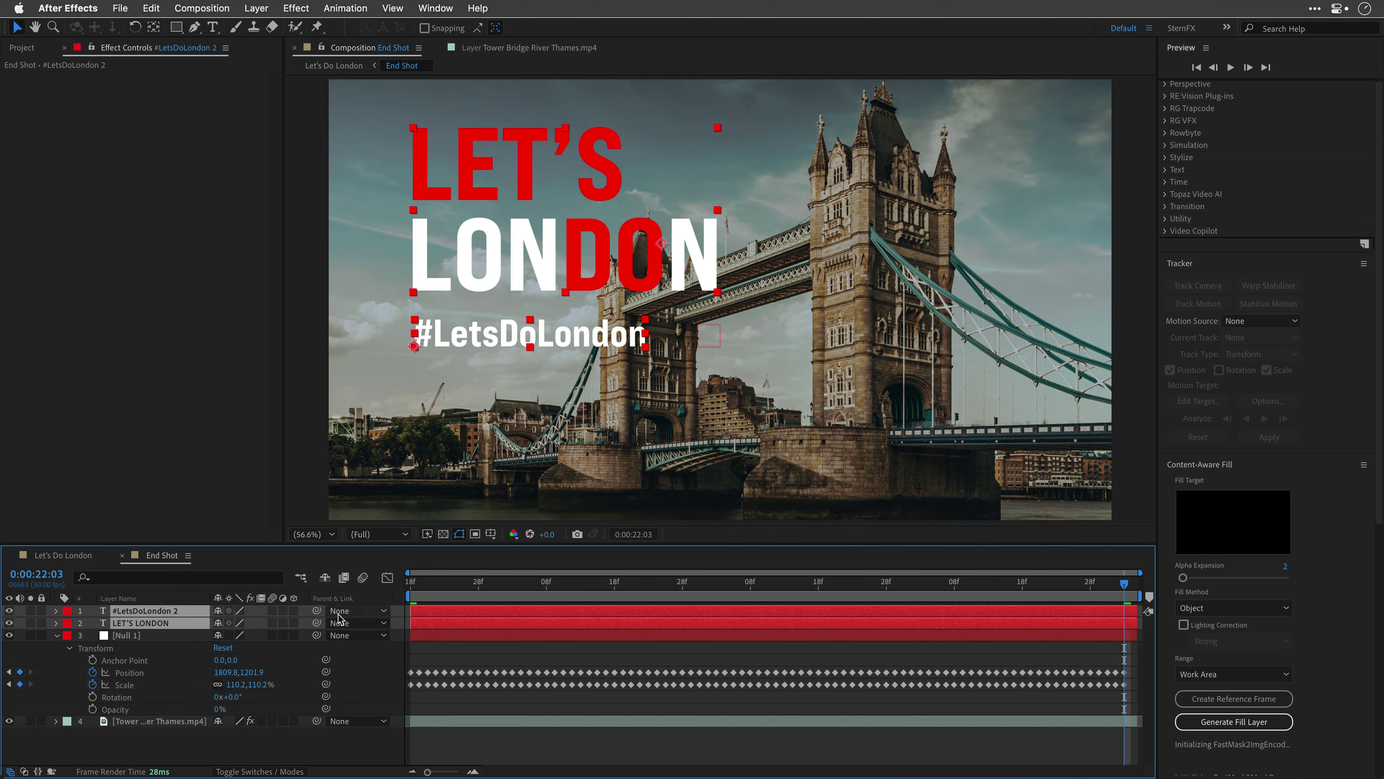
{"action": "left_click_drag", "start_coordinate": [317, 623], "coordinate": [165, 638]}
{"action": "left_click", "coordinate": [415, 587]}
{"action": "key", "text": "space"}
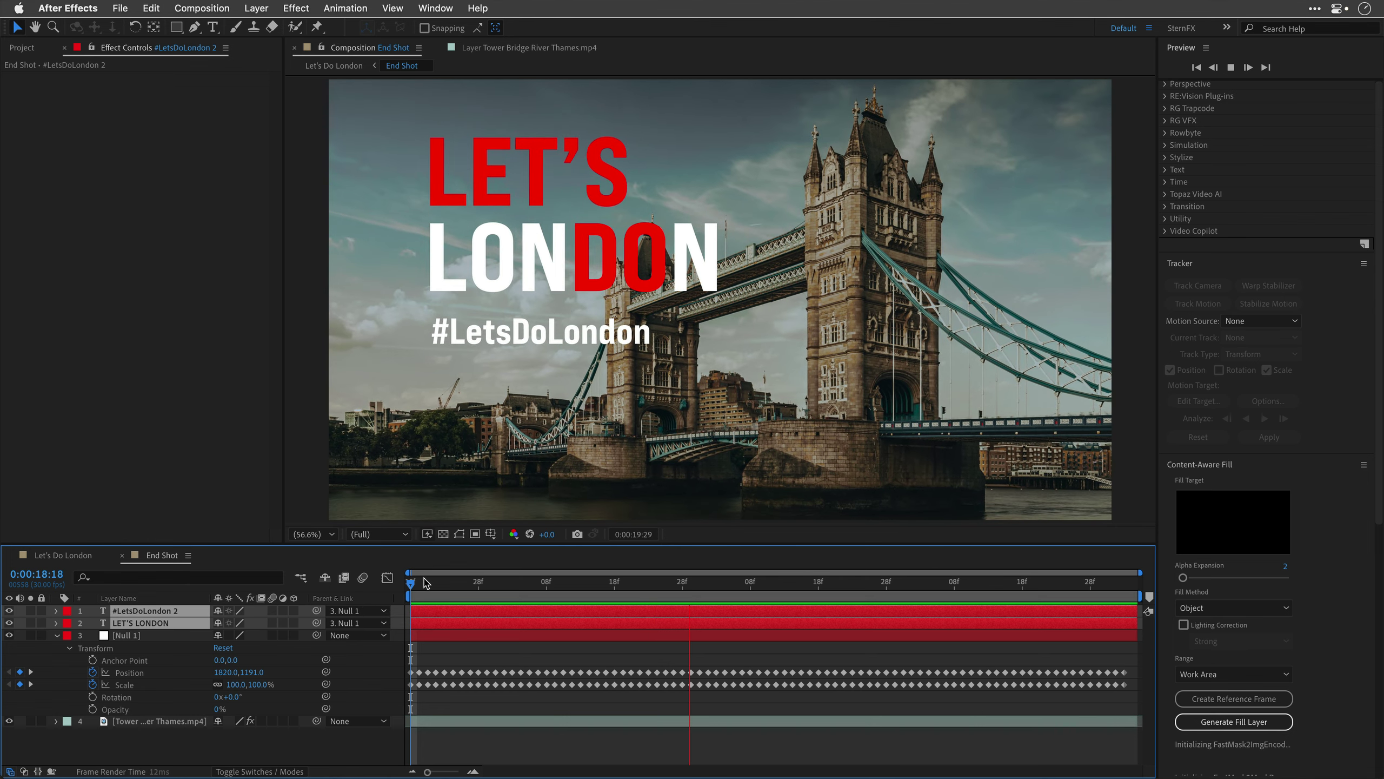
{"action": "left_click", "coordinate": [56, 635]}
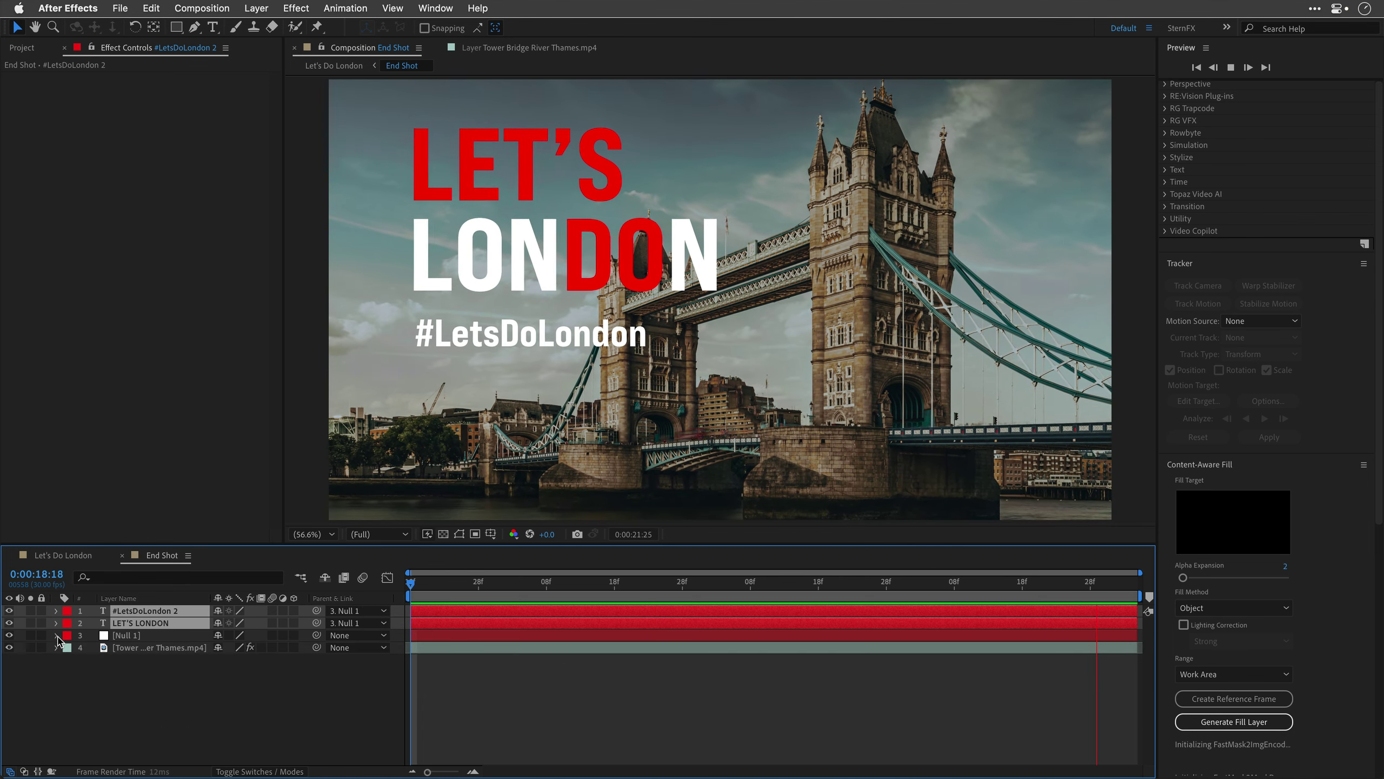
Step: Back in Let's Do London, move the End Shot layer down to layer 20
{"action": "left_click", "coordinate": [122, 555]}
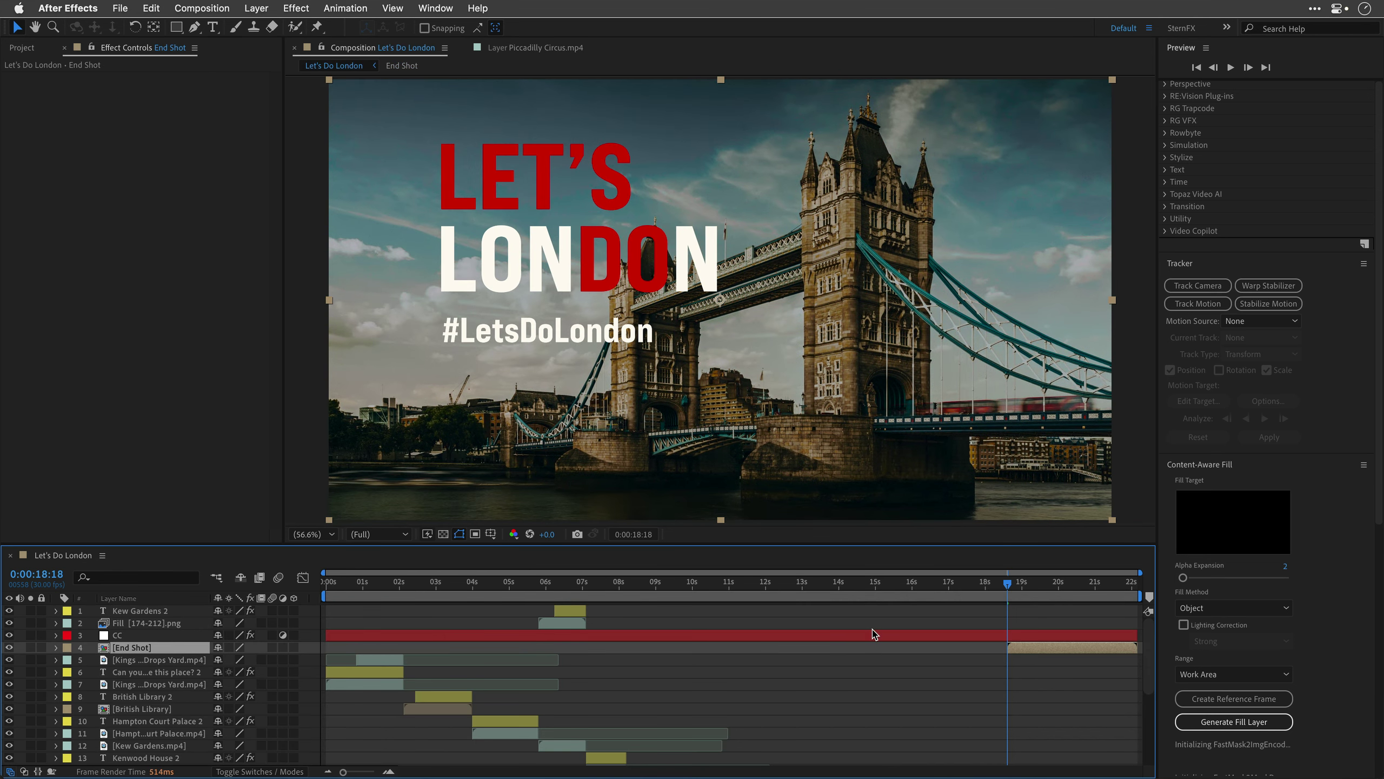
{"action": "scroll", "coordinate": [1029, 652], "scroll_direction": "down", "scroll_amount": 2}
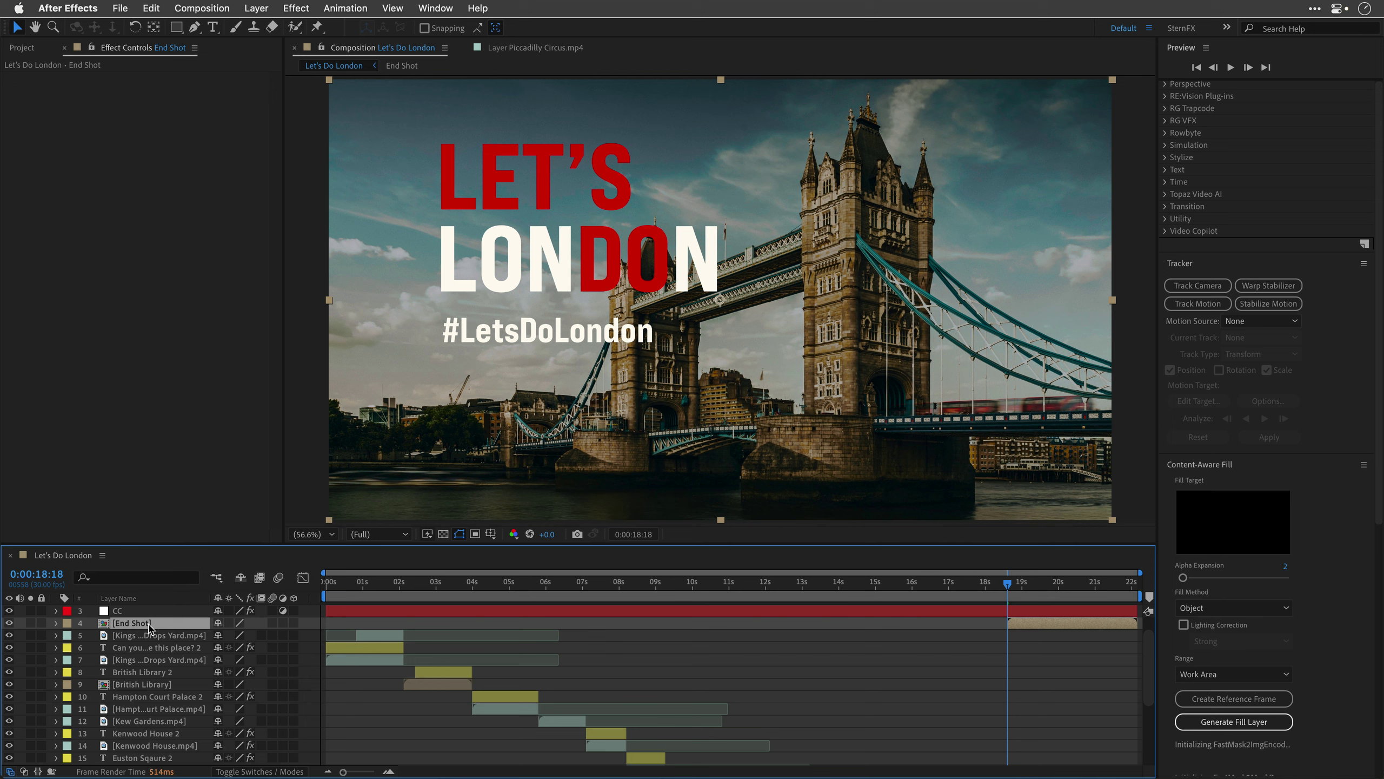
{"action": "scroll", "coordinate": [151, 721], "scroll_direction": "down", "scroll_amount": 4}
{"action": "scroll", "coordinate": [154, 723], "scroll_direction": "down", "scroll_amount": 4}
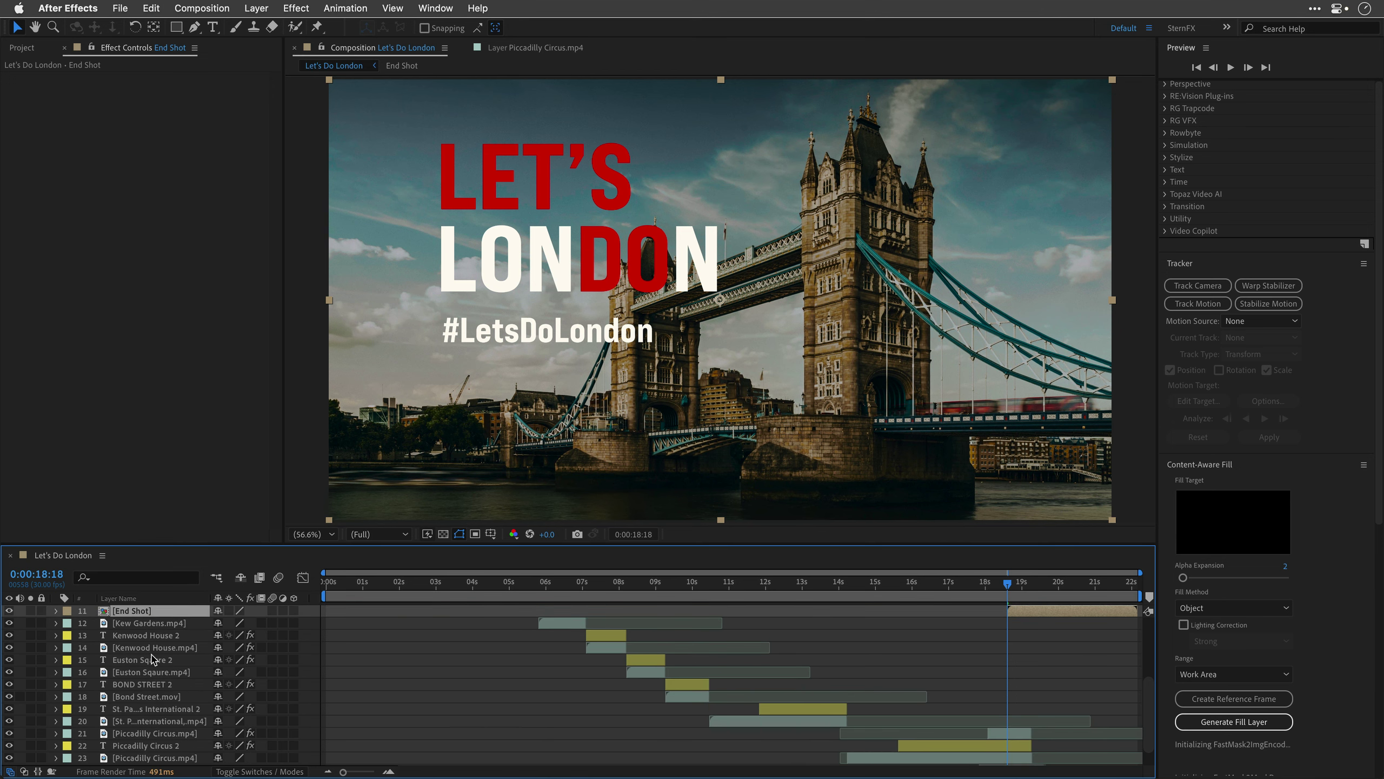
{"action": "left_click_drag", "start_coordinate": [144, 613], "coordinate": [163, 729]}
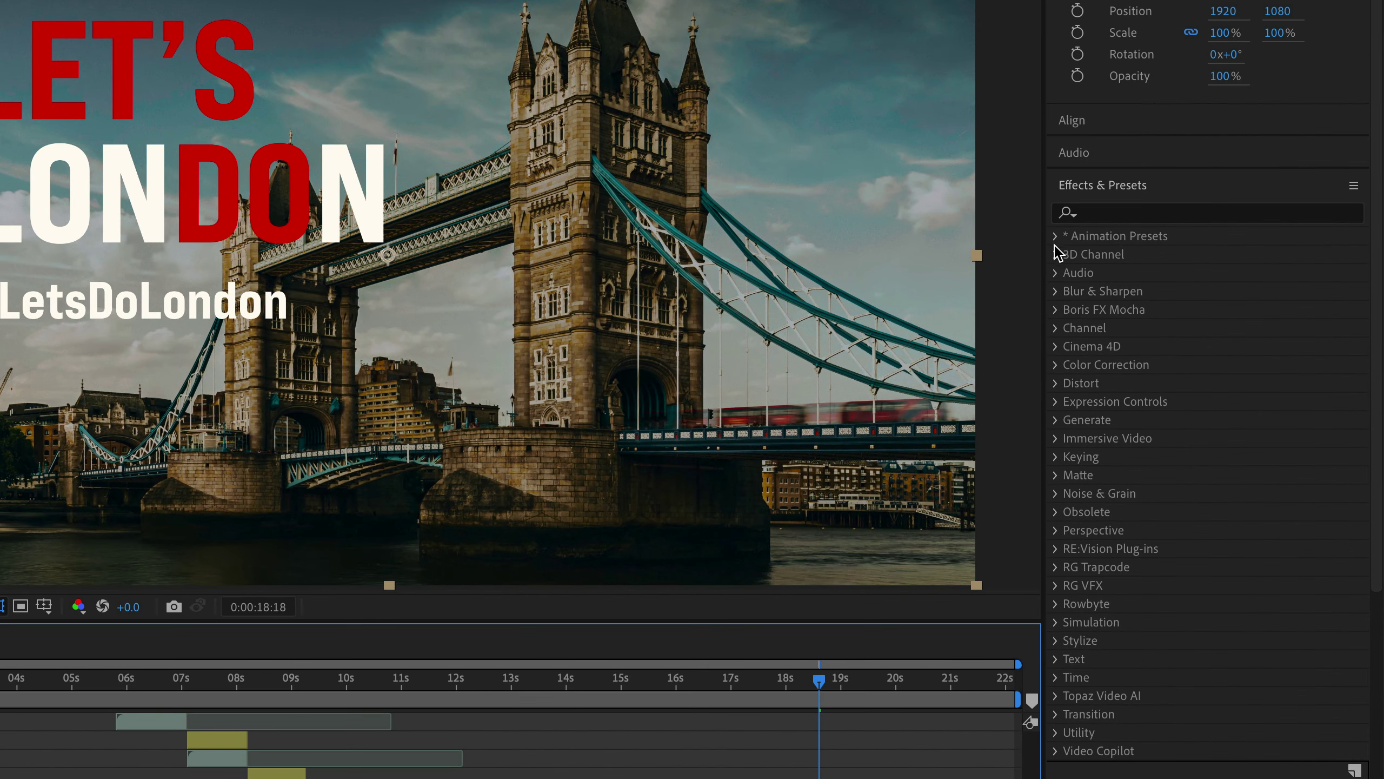
Step: Apply the Pop and Wobble In preset to End Shot and preview the transition
{"action": "left_click", "coordinate": [1055, 236]}
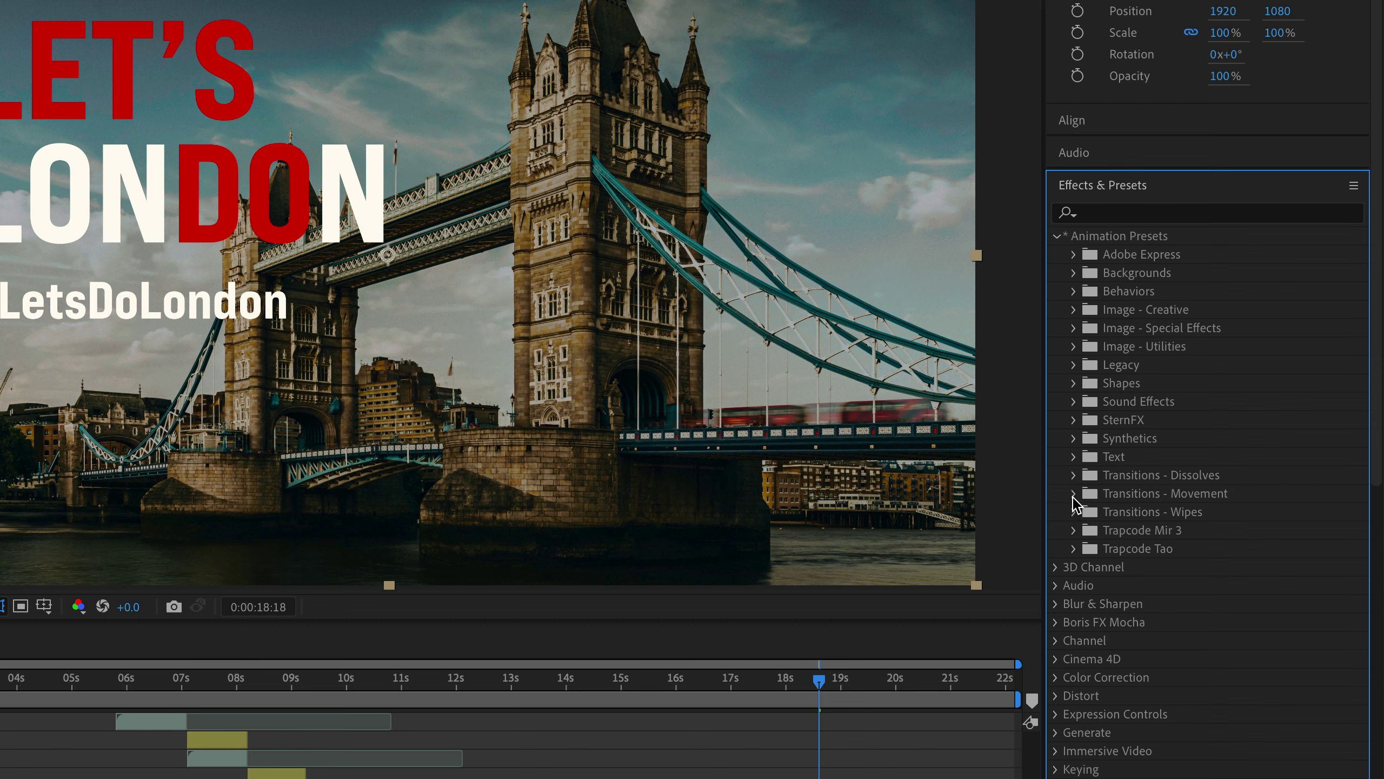
{"action": "left_click", "coordinate": [1073, 493]}
{"action": "double_click", "coordinate": [1166, 568]}
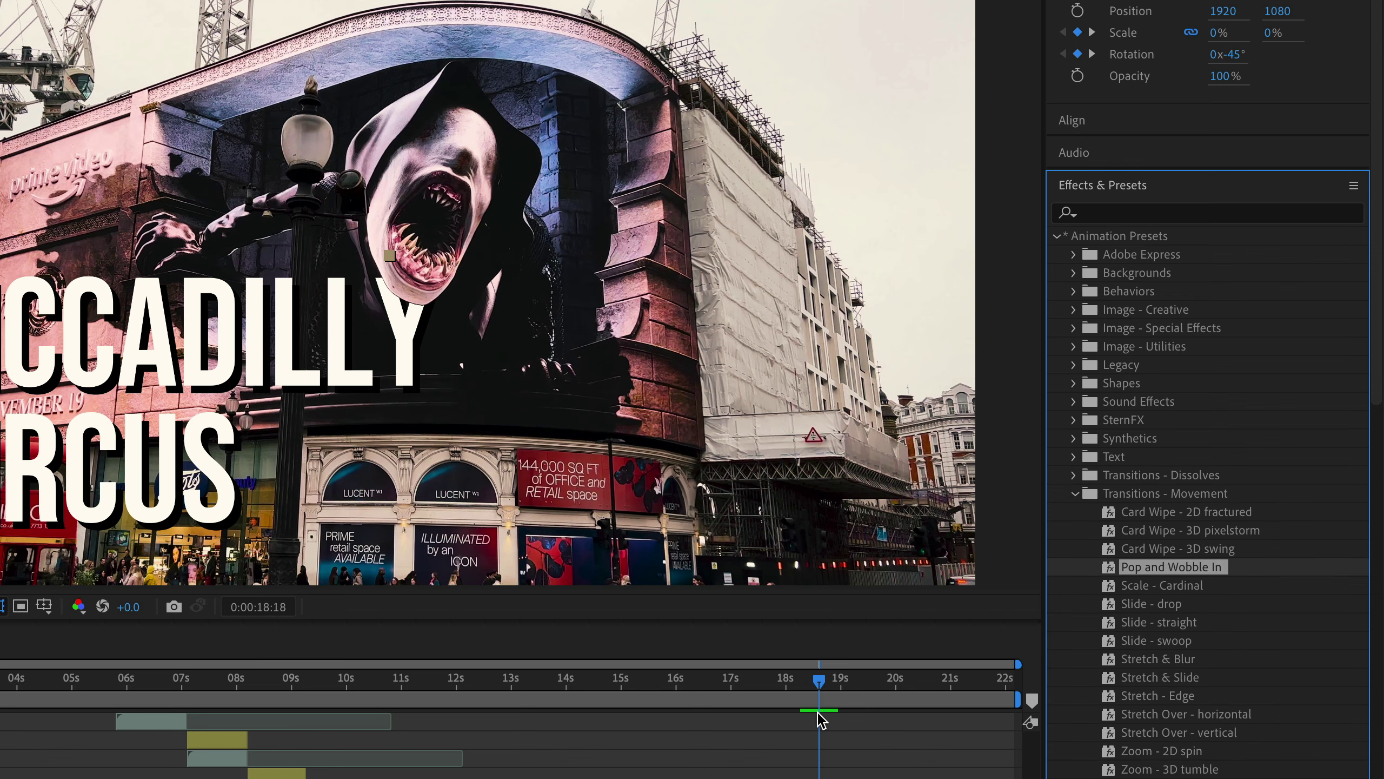
{"action": "mouse_move", "coordinate": [819, 681]}
{"action": "left_mouse_down"}
{"action": "mouse_move", "coordinate": [790, 682]}
{"action": "mouse_move", "coordinate": [974, 591]}
{"action": "left_mouse_up"}
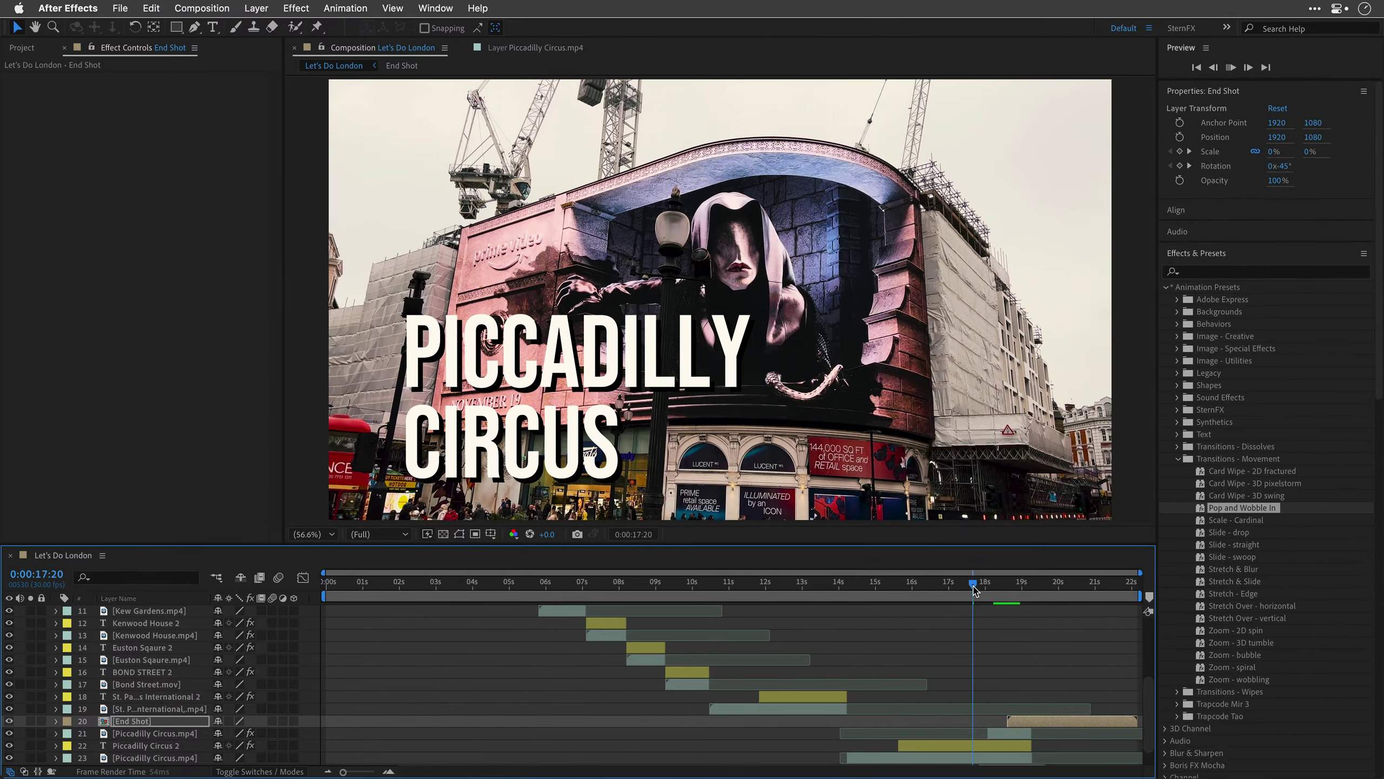
{"action": "key", "text": "space"}
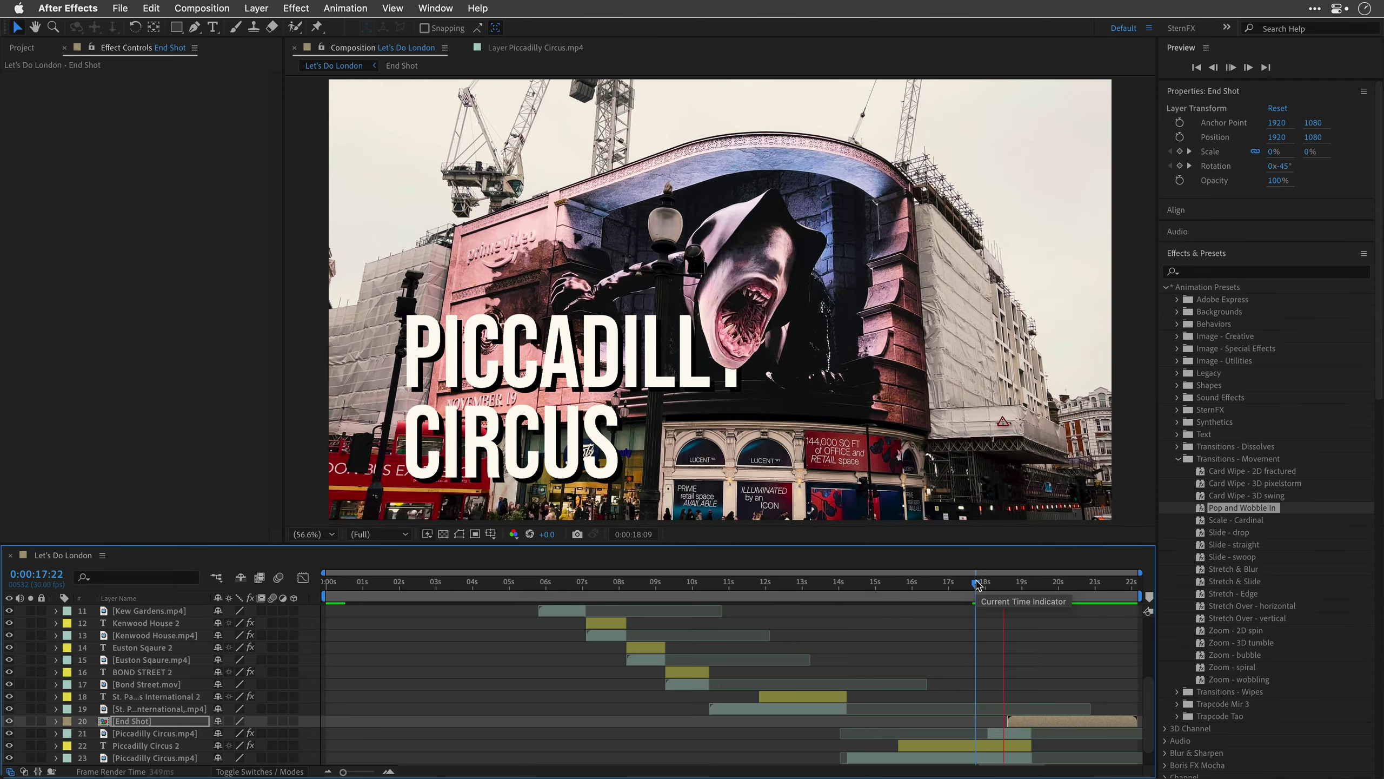
{"action": "left_click_drag", "start_coordinate": [977, 585], "coordinate": [987, 590]}
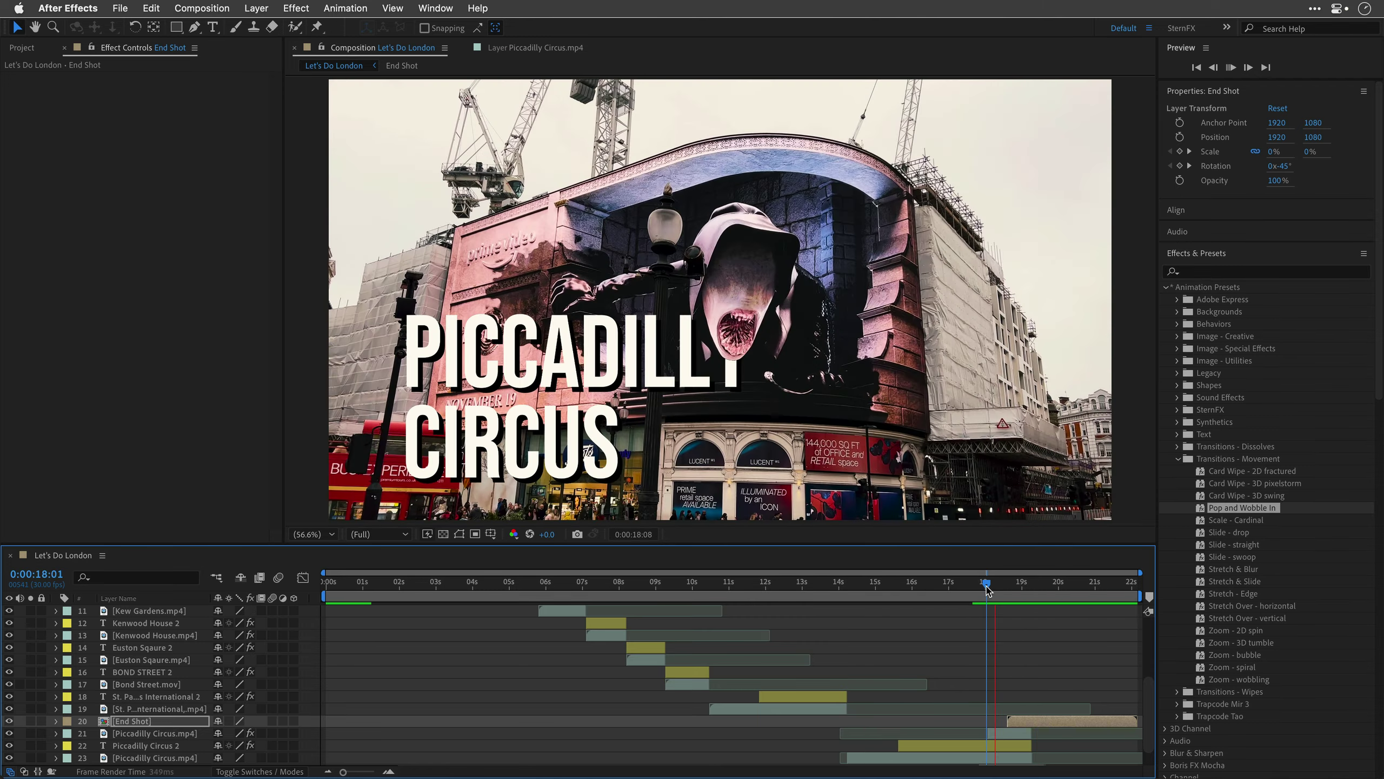
{"action": "key", "text": "space"}
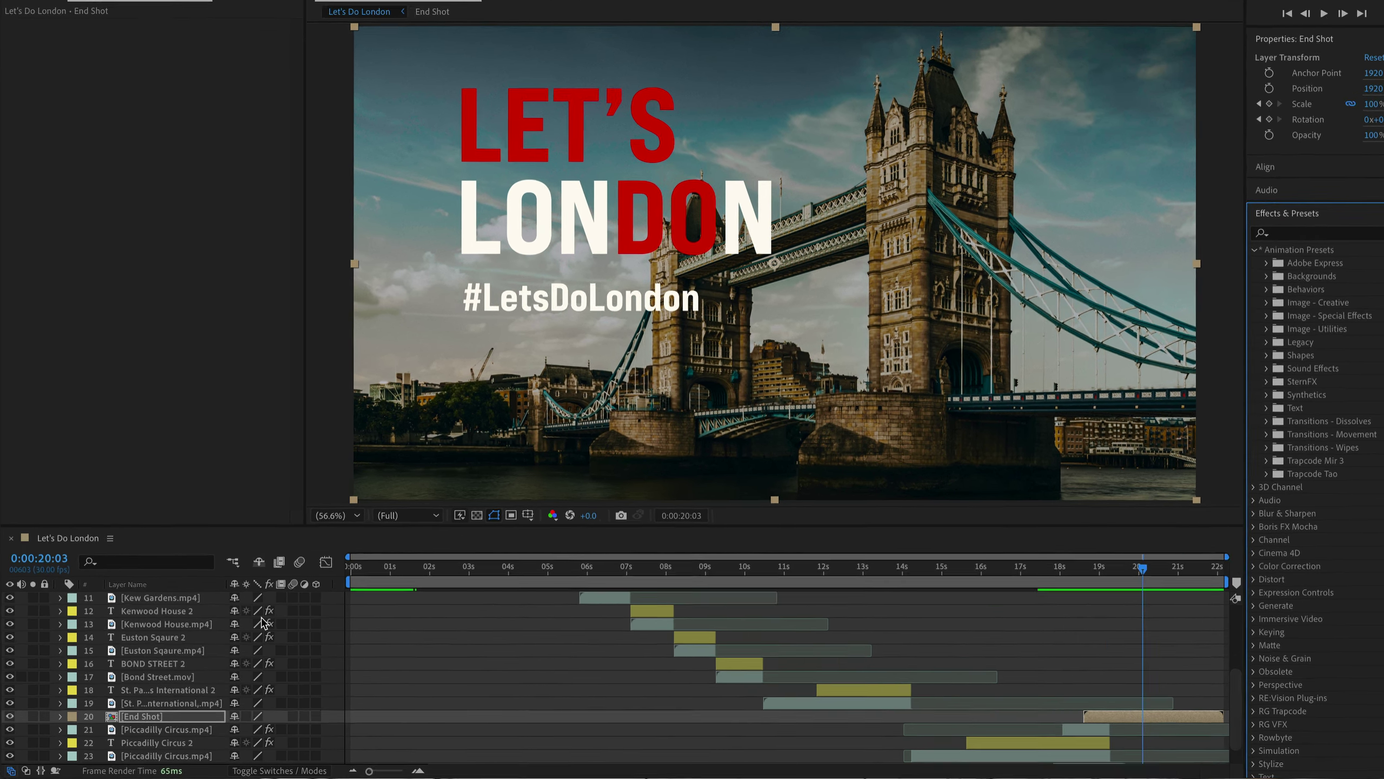
Step: Turn on the Motion Blur switch for layers 1 through 20 in Let's Do London
{"action": "scroll", "coordinate": [243, 634], "scroll_direction": "up", "scroll_amount": 5}
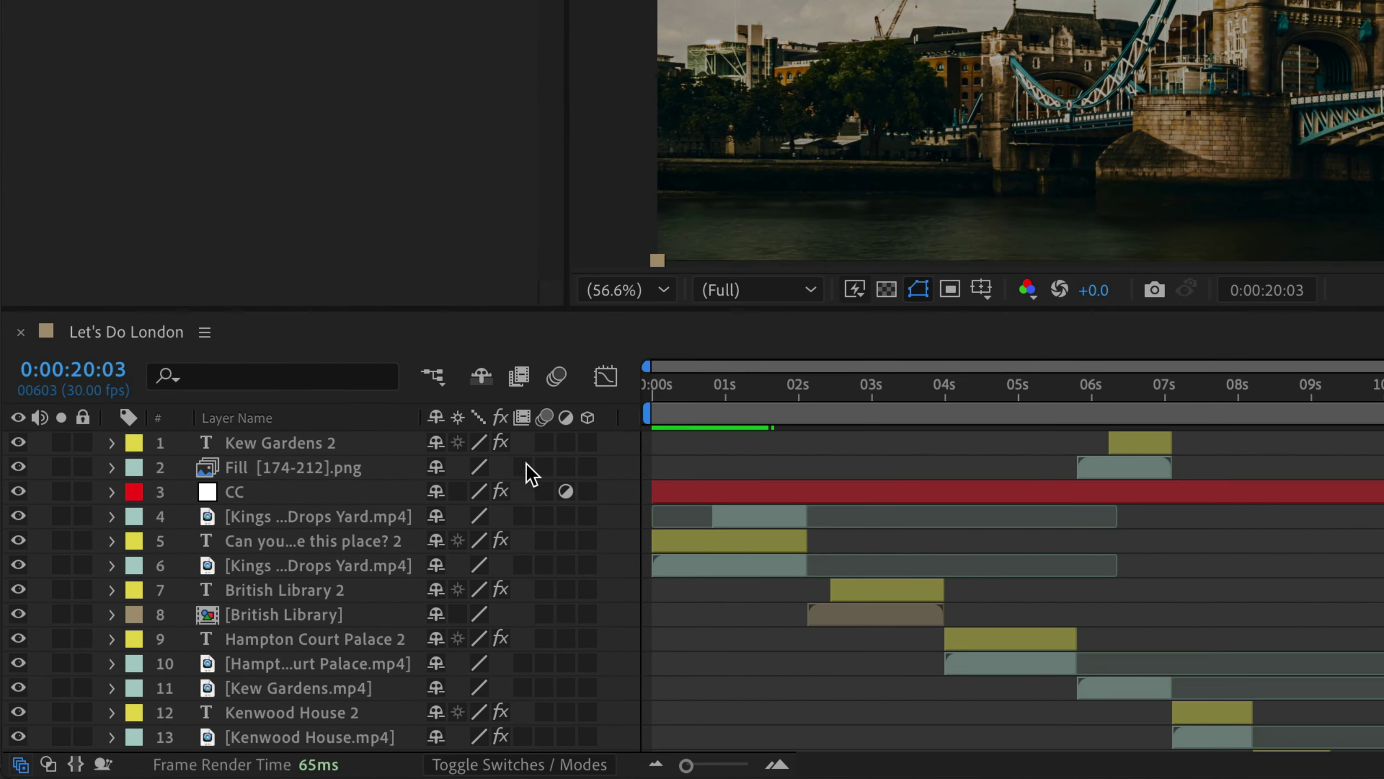
{"action": "left_click_drag", "start_coordinate": [532, 452], "coordinate": [545, 685]}
{"action": "scroll", "coordinate": [551, 479], "scroll_direction": "down", "scroll_amount": 2}
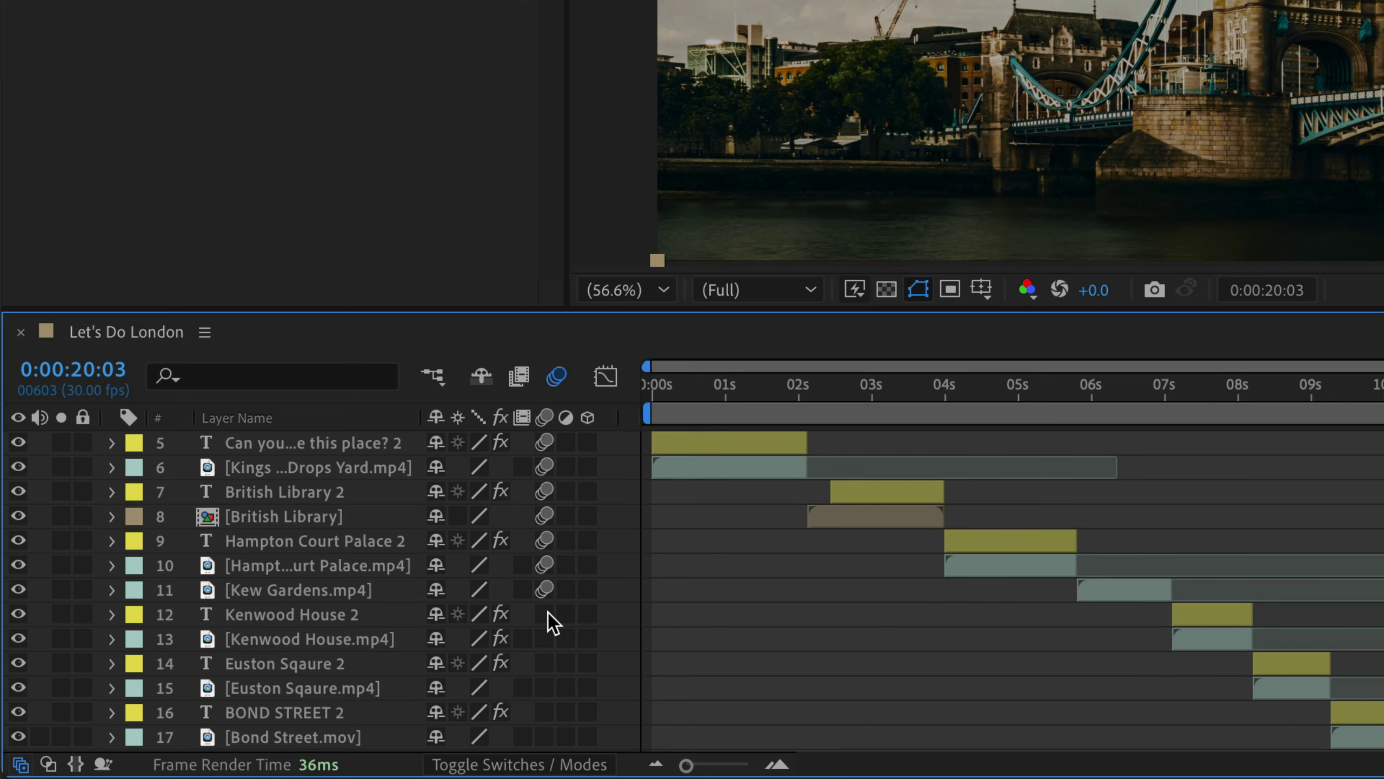
{"action": "left_click_drag", "start_coordinate": [545, 614], "coordinate": [542, 712]}
{"action": "scroll", "coordinate": [546, 612], "scroll_direction": "down", "scroll_amount": 2}
{"action": "scroll", "coordinate": [546, 706], "scroll_direction": "down", "scroll_amount": 2}
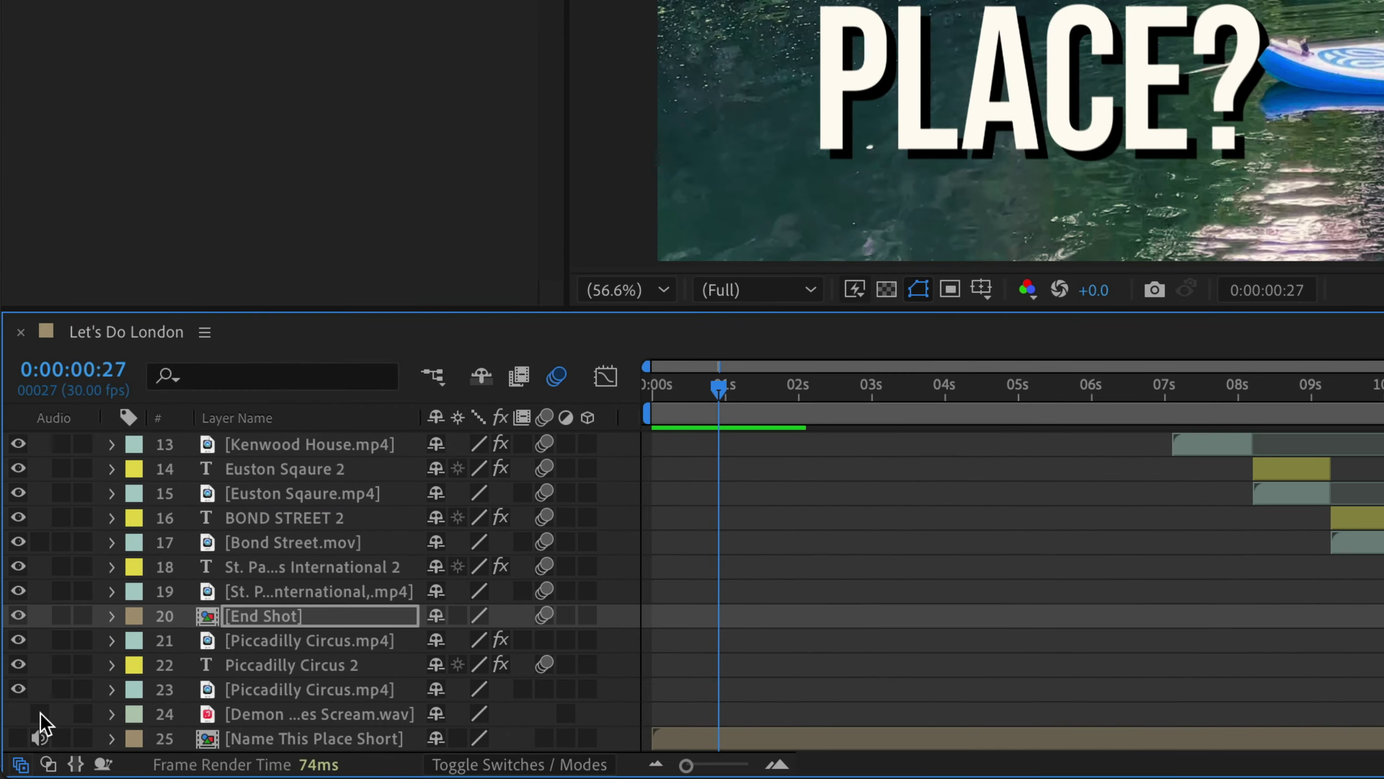
Step: Mute the scream sound layer and drag the Let's Do London comp out of the Project panel
{"action": "left_click", "coordinate": [19, 746]}
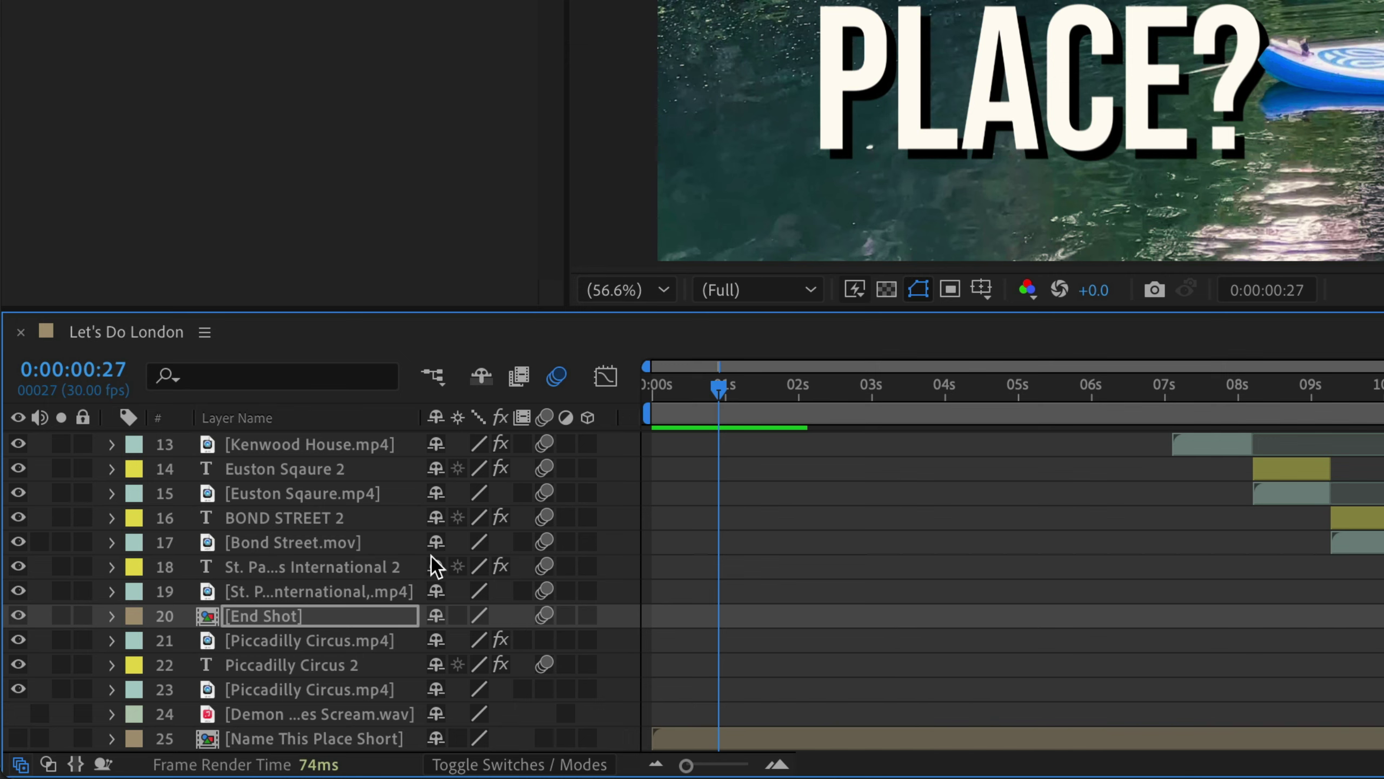
{"action": "left_click_drag", "start_coordinate": [128, 312], "coordinate": [131, 325]}
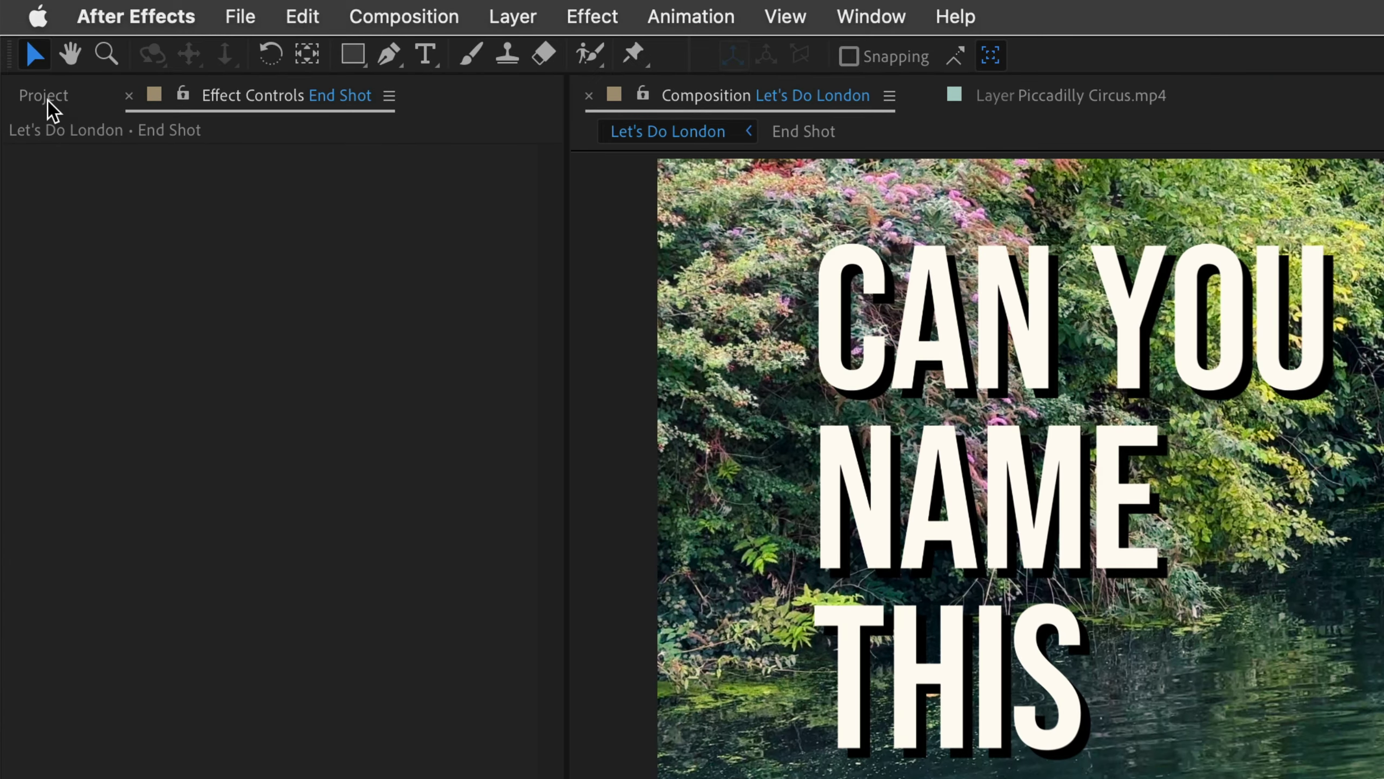
{"action": "left_click", "coordinate": [46, 100]}
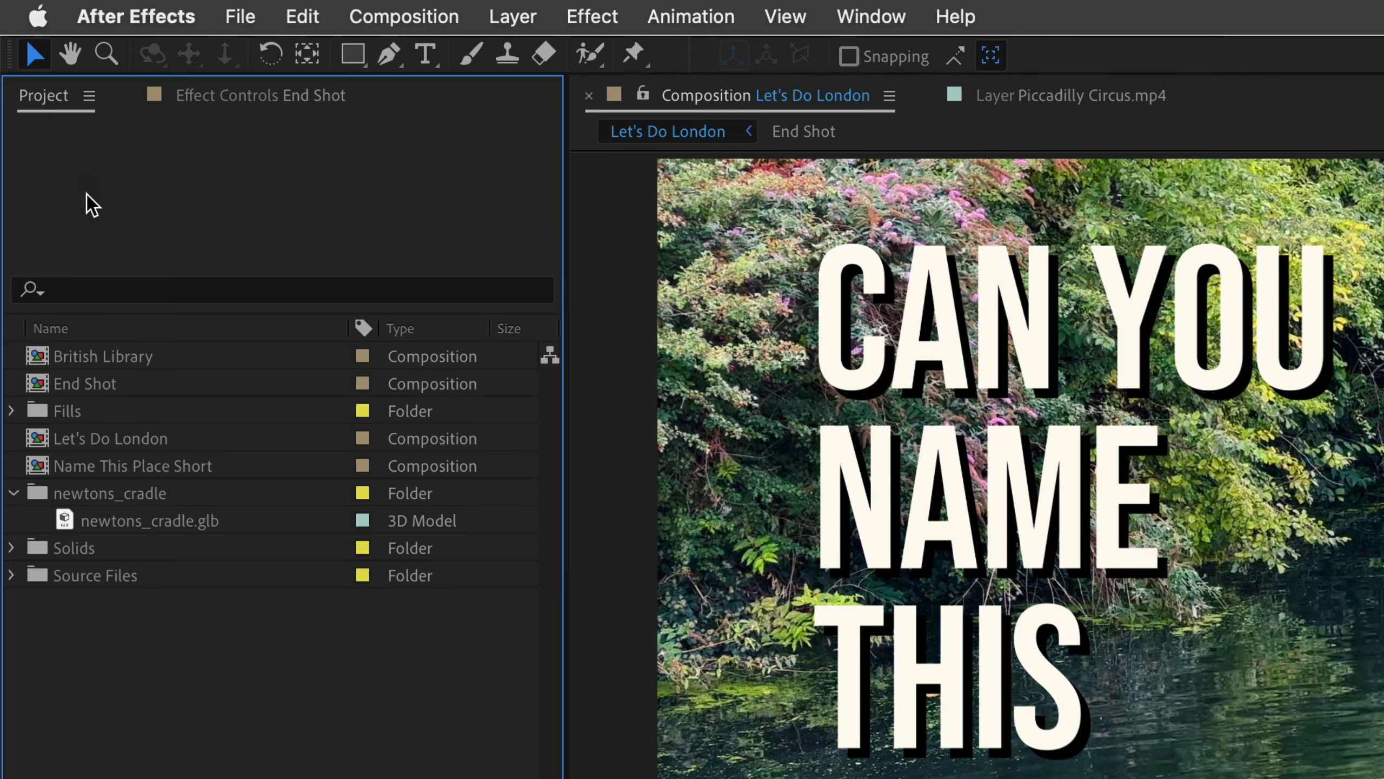
{"action": "left_click", "coordinate": [91, 440]}
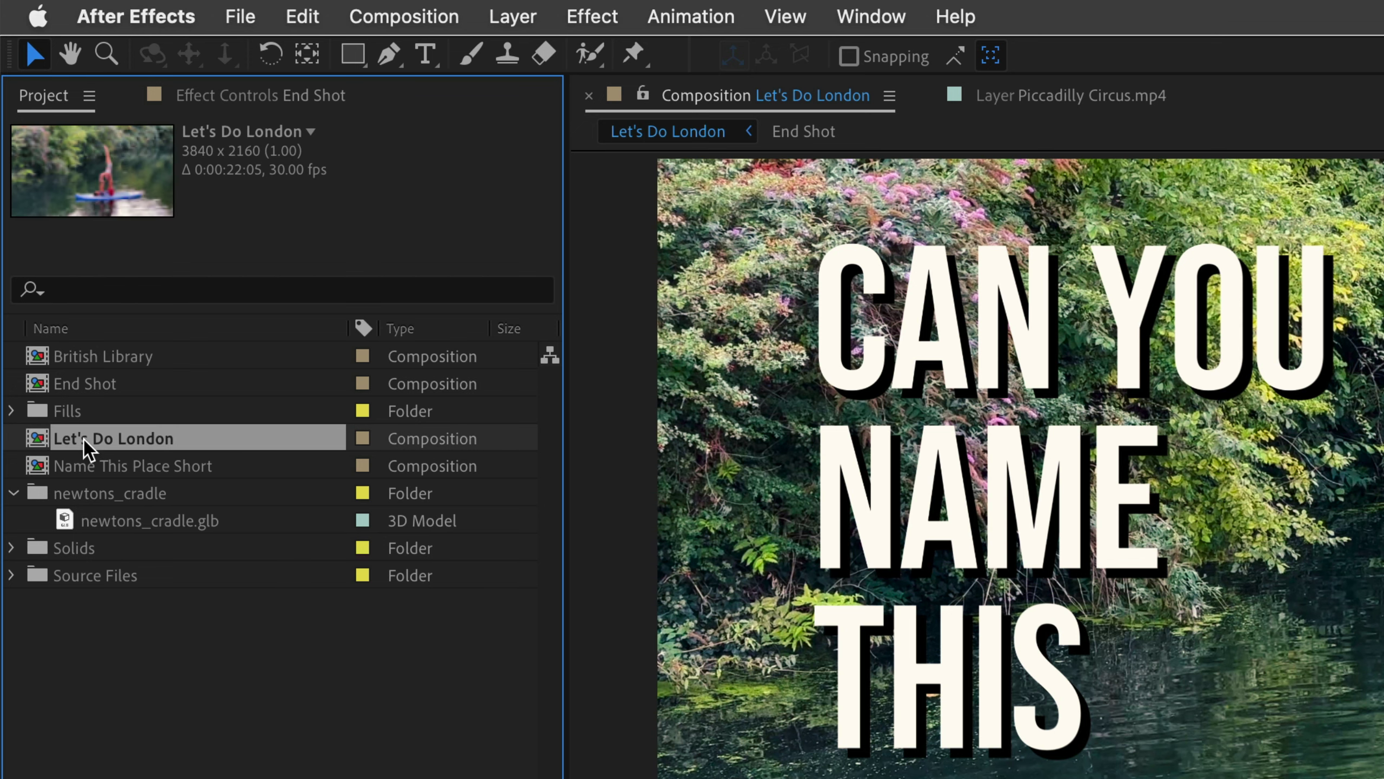
{"action": "left_click_drag", "start_coordinate": [90, 445], "coordinate": [246, 684]}
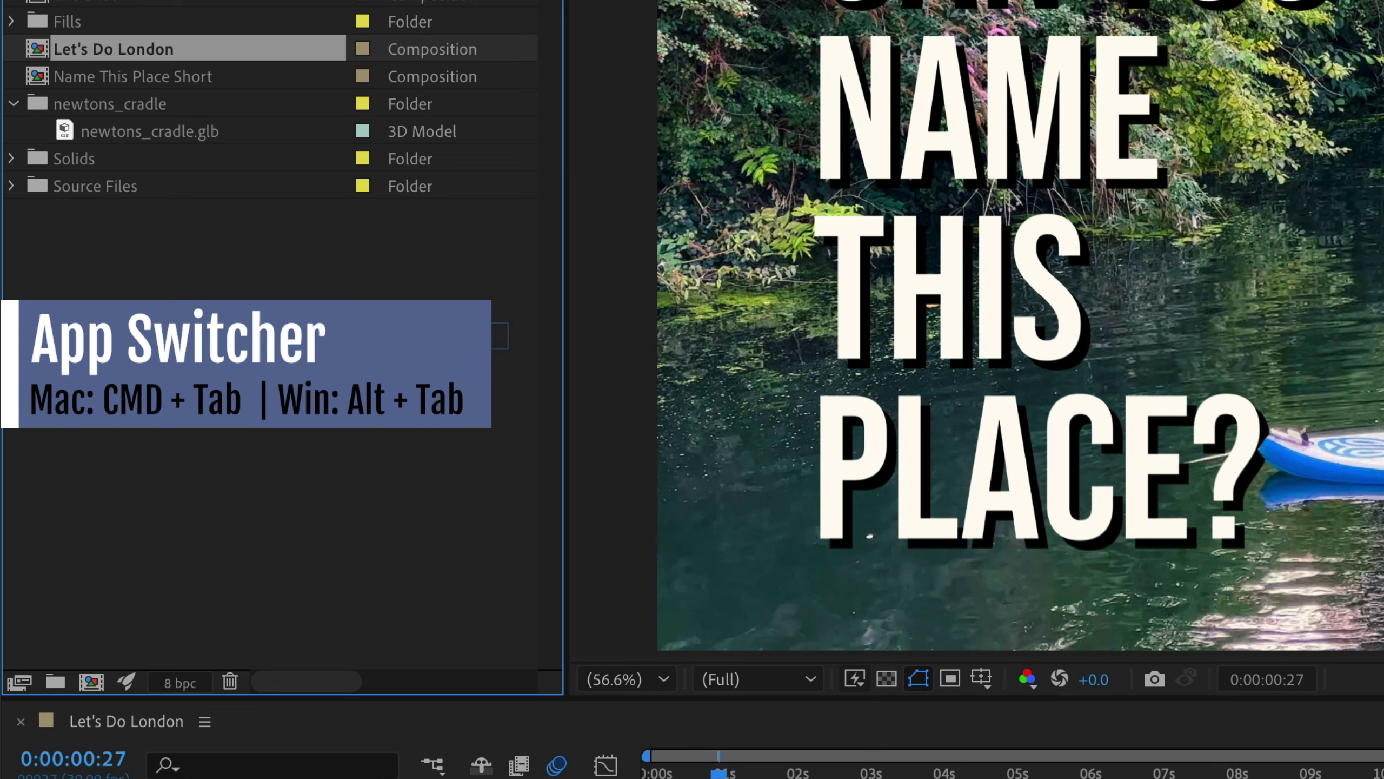
Step: Drop Let's Do London into Premiere as a linked clip on Video 6, then play it back
{"action": "key", "text": "super+Tab"}
{"action": "left_click_drag", "start_coordinate": [238, 346], "coordinate": [136, 369]}
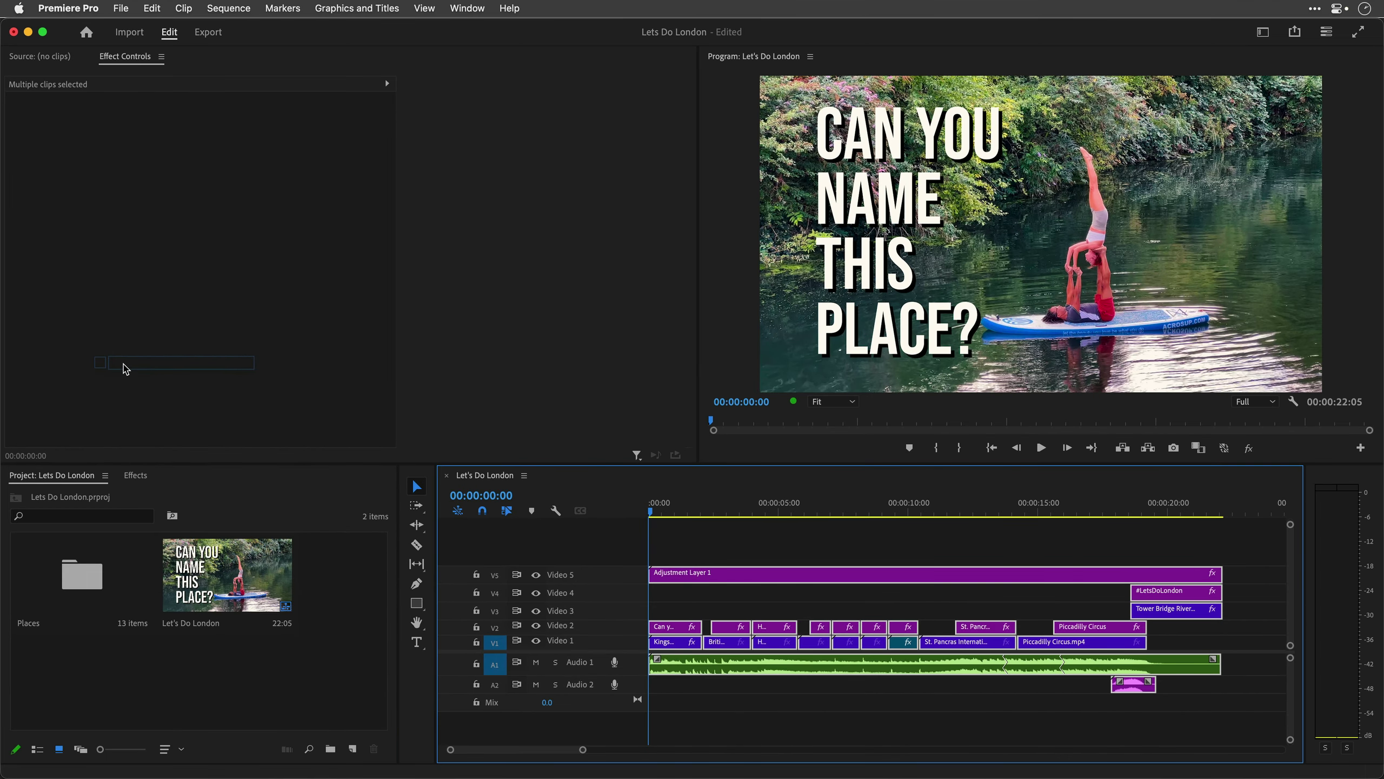
{"action": "left_click_drag", "start_coordinate": [126, 369], "coordinate": [226, 416]}
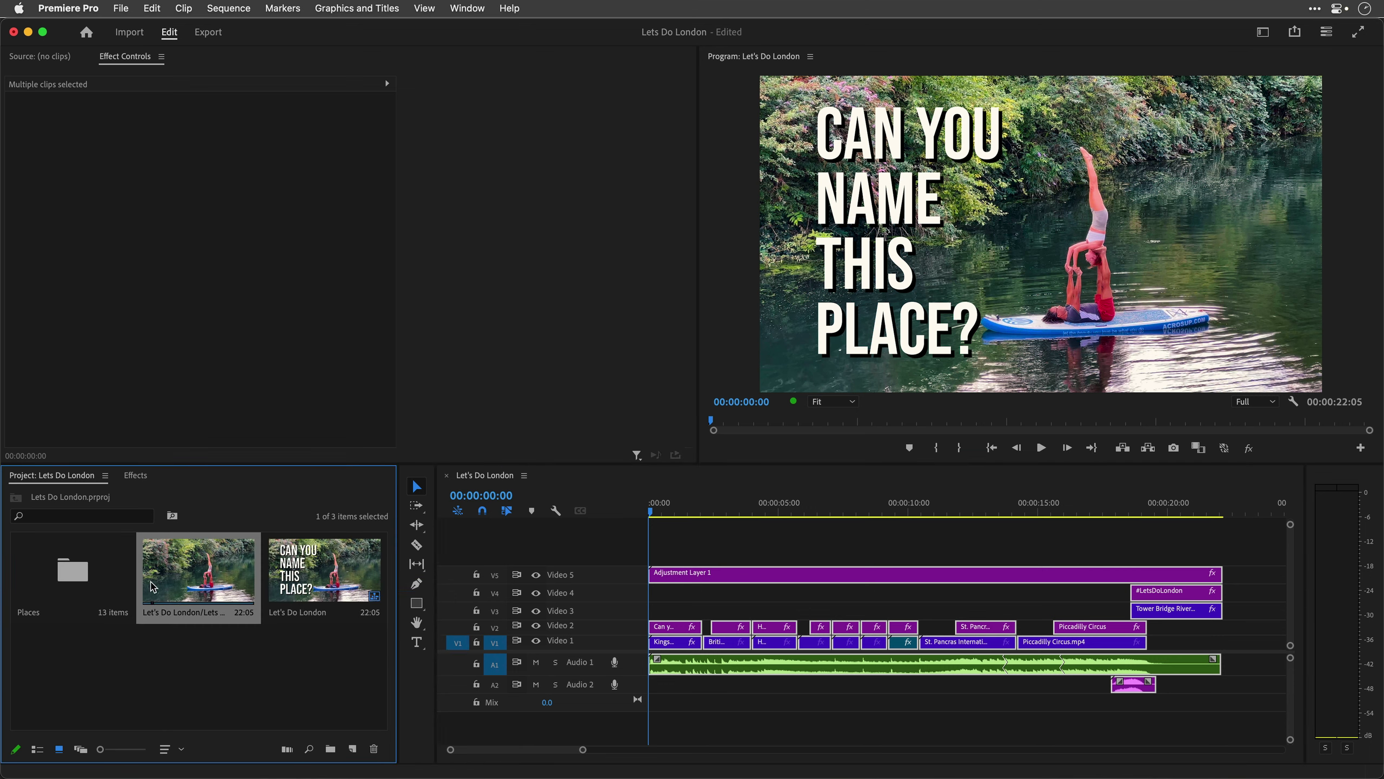
{"action": "left_click_drag", "start_coordinate": [153, 587], "coordinate": [628, 556]}
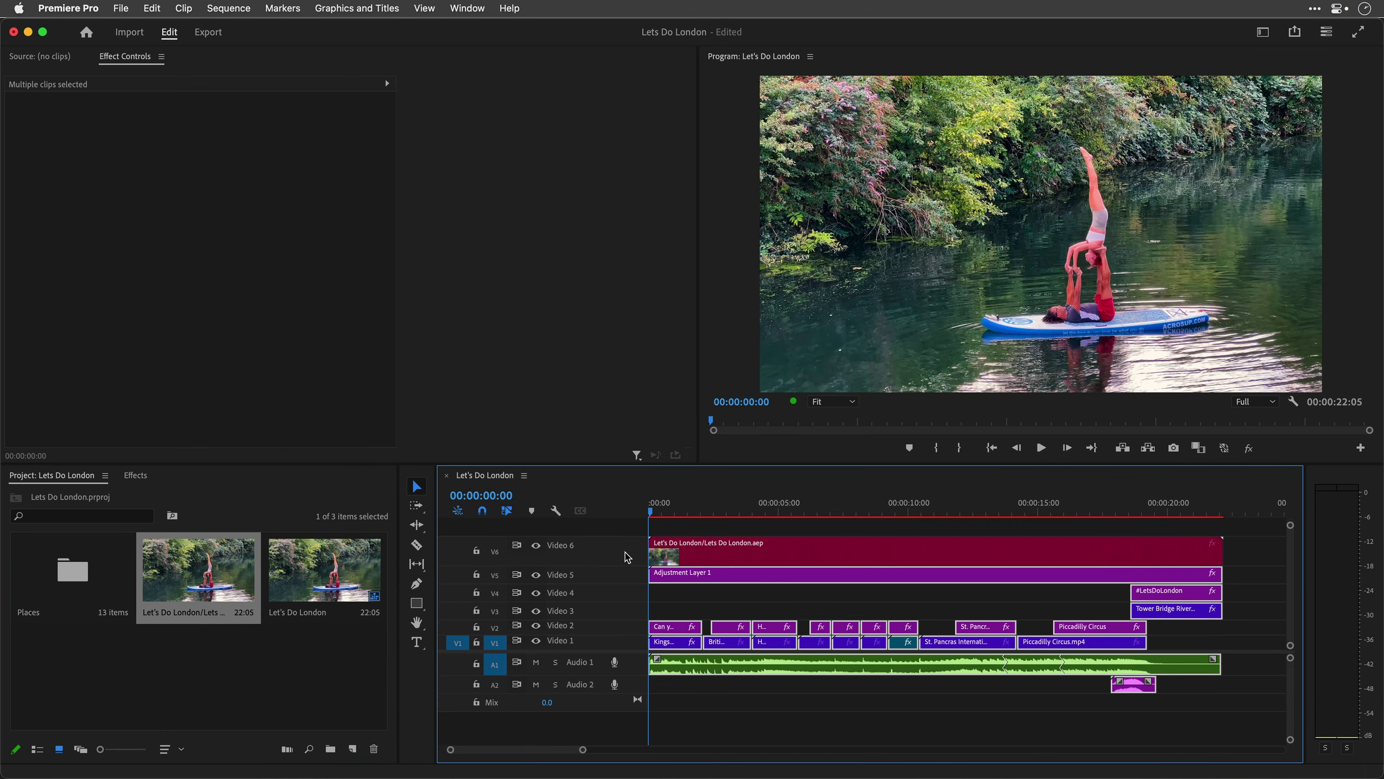
{"action": "left_click_drag", "start_coordinate": [659, 512], "coordinate": [703, 513]}
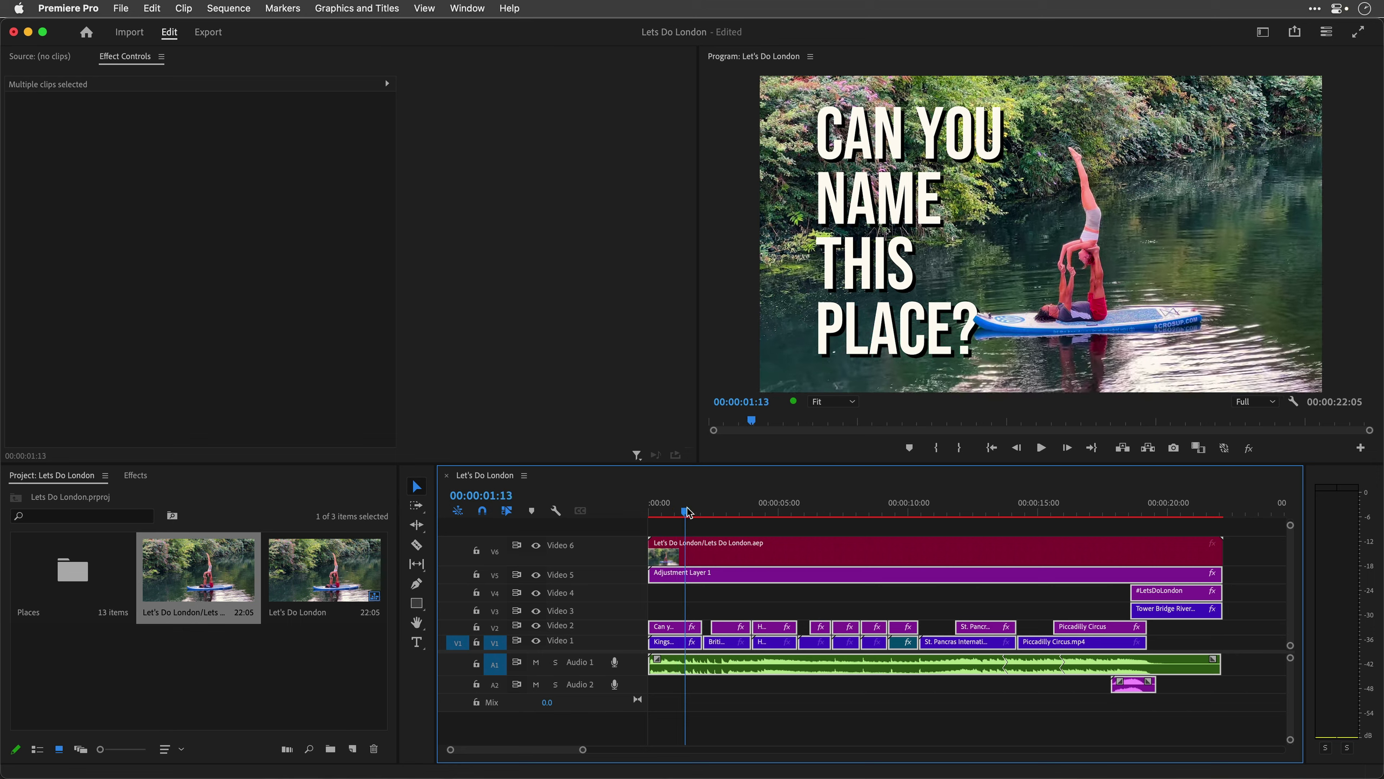
{"action": "key", "text": "space"}
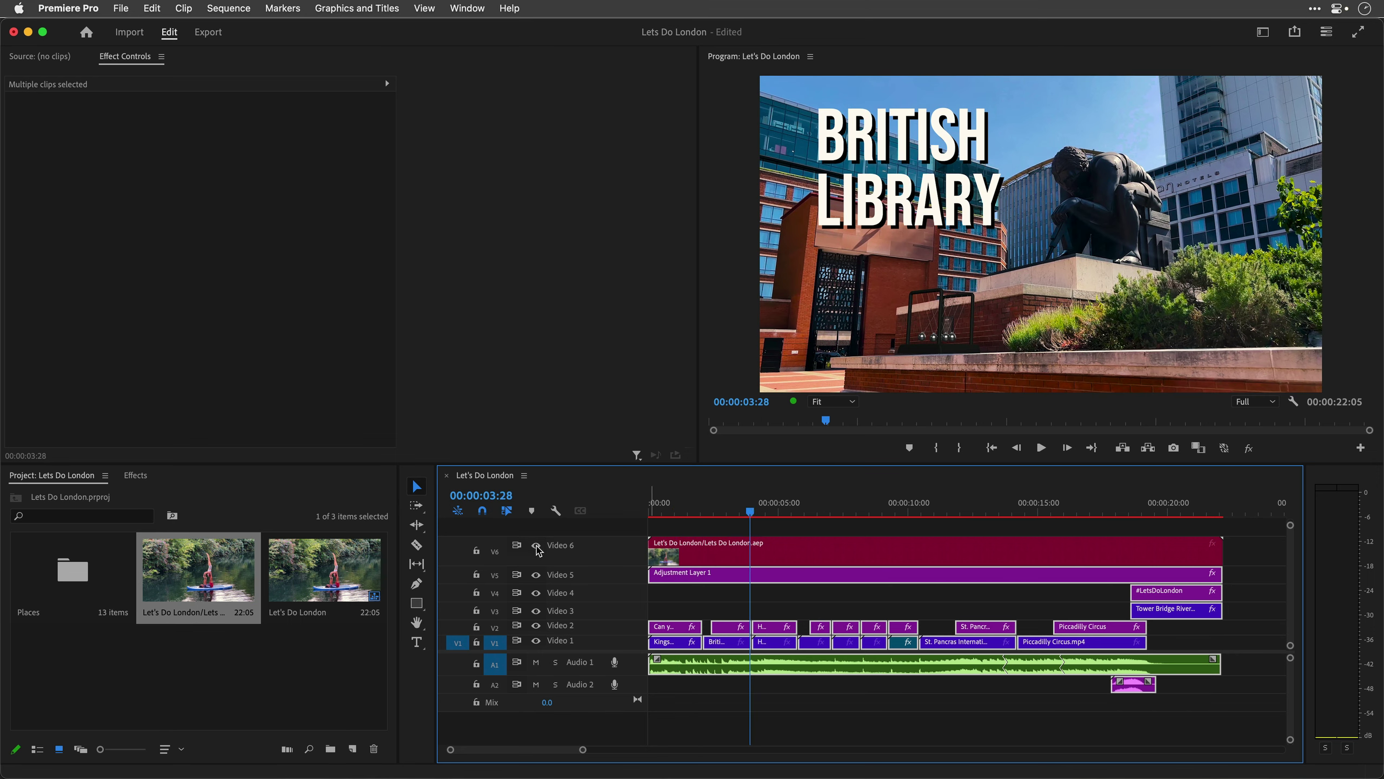
{"action": "left_click_drag", "start_coordinate": [750, 516], "coordinate": [645, 518]}
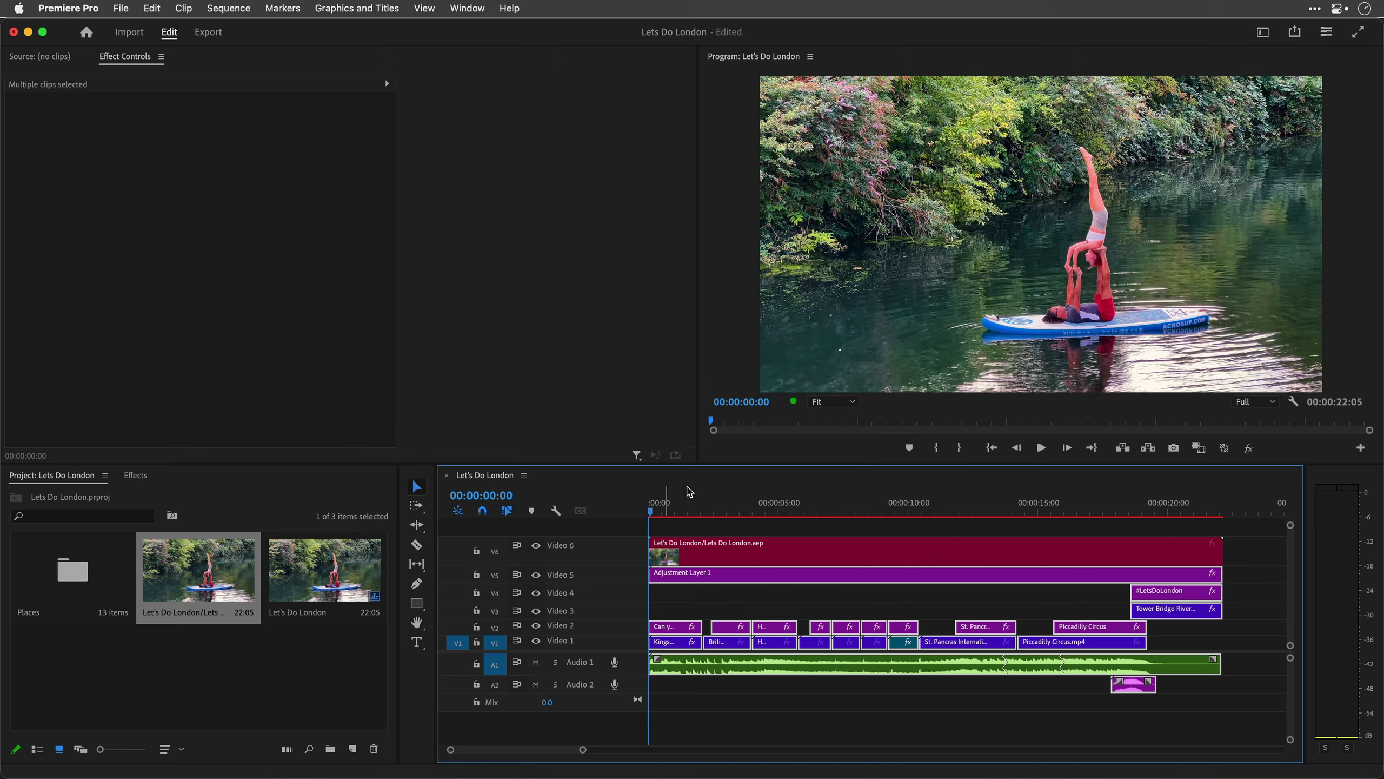